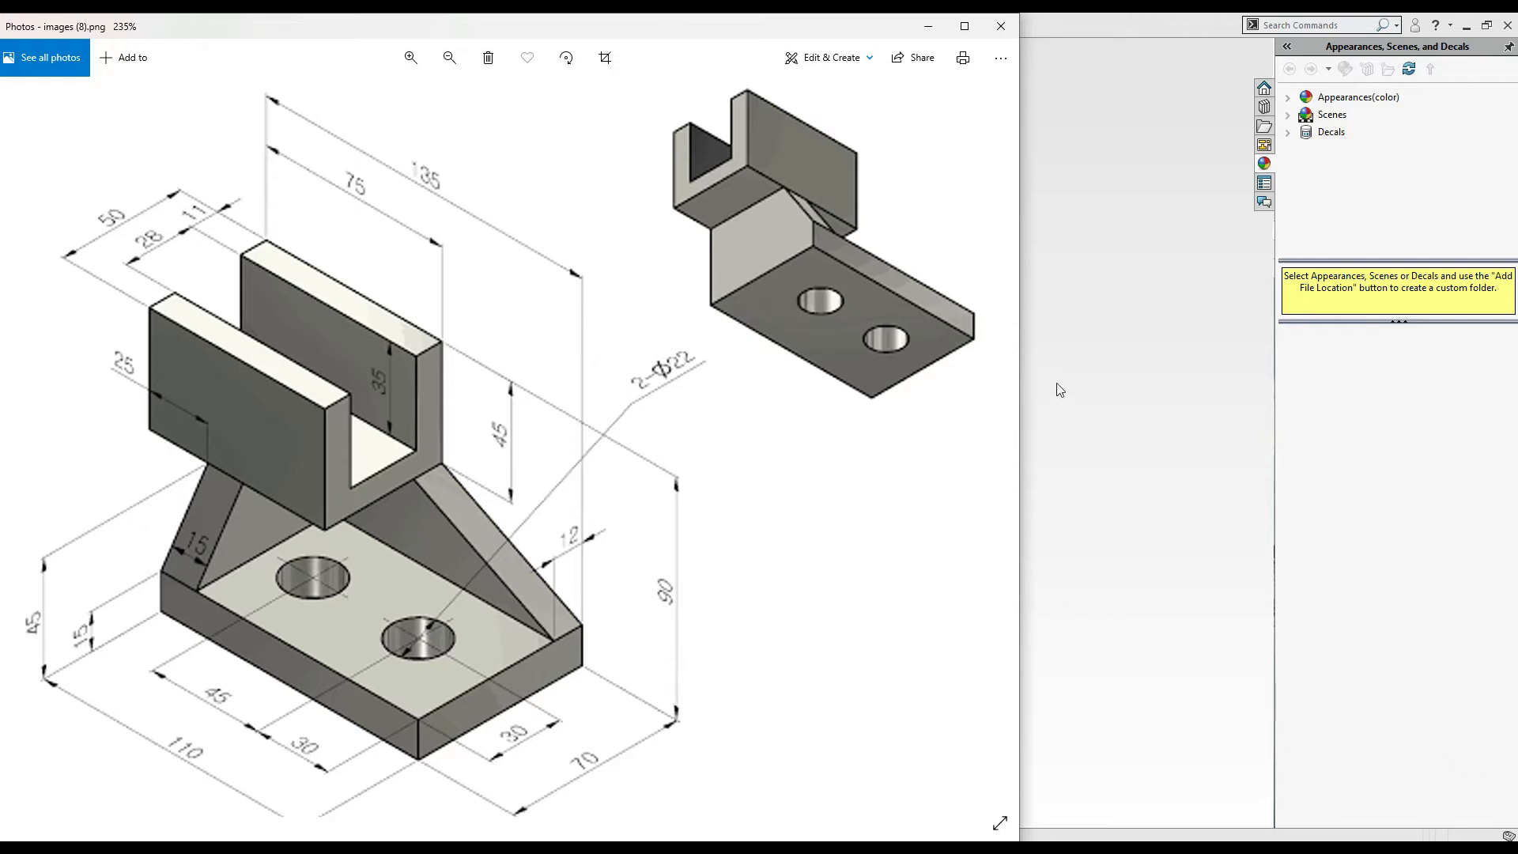
Switch from the reference image to SOLIDWORKS and create a new part document
click(1127, 539)
click(192, 25)
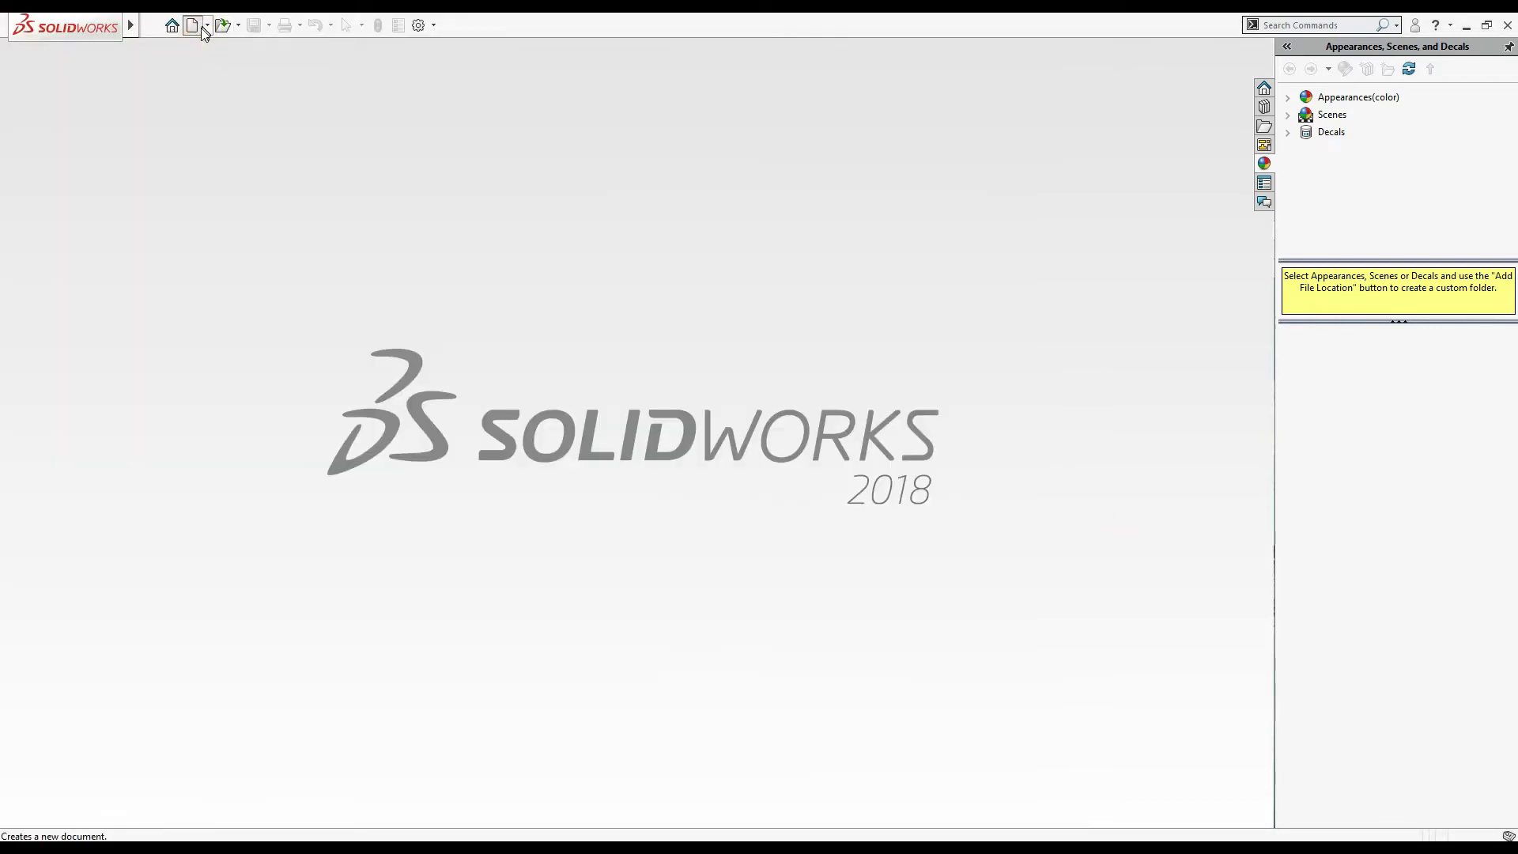
click(388, 407)
click(634, 625)
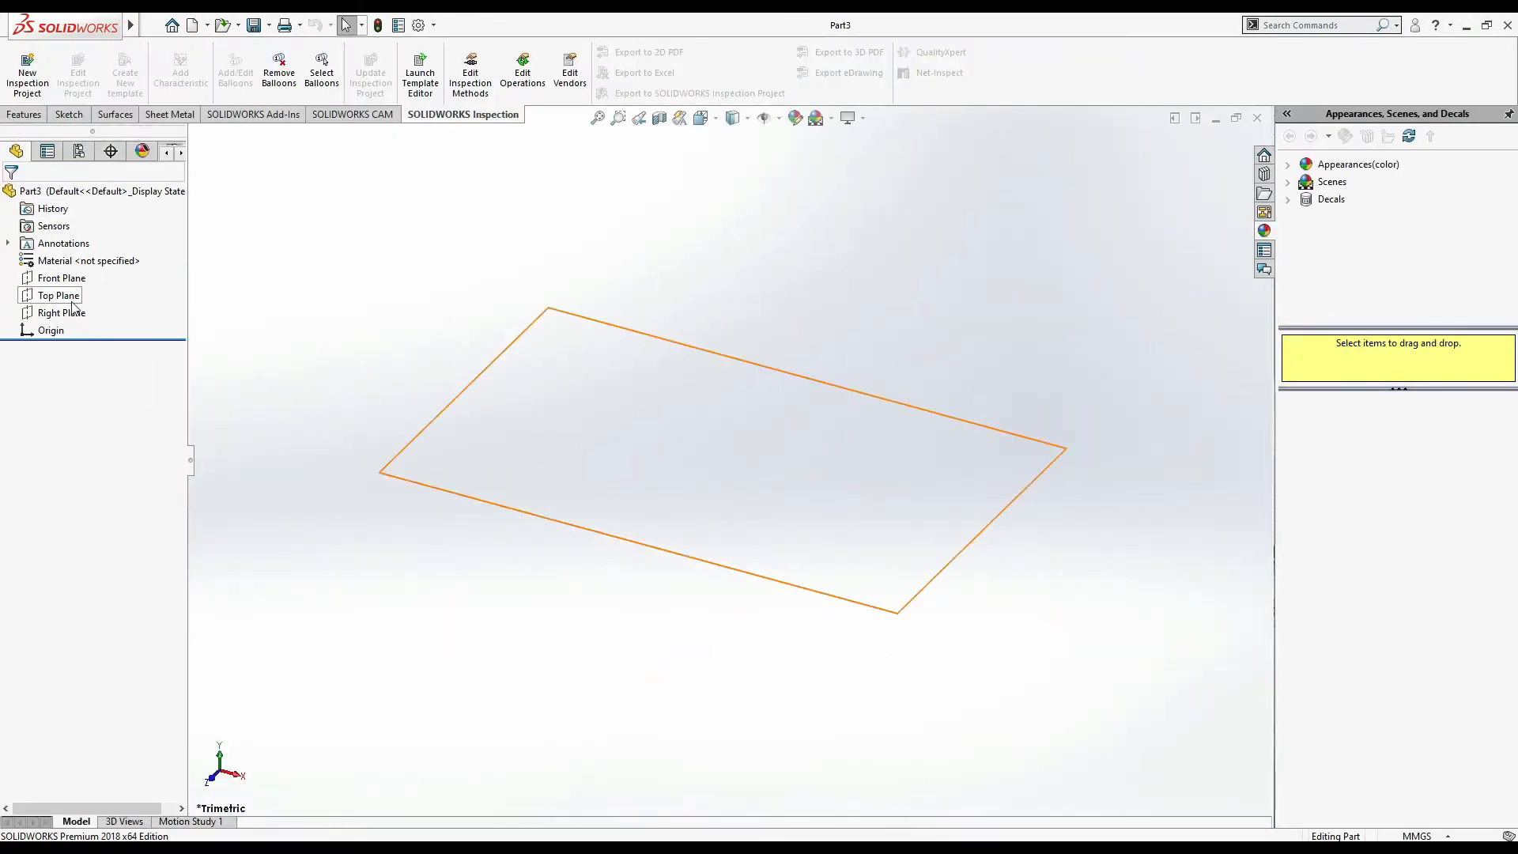
Sketch a corner rectangle about 113 by 58 mm on the Top Plane, with its upper-left corner at the origin
click(69, 297)
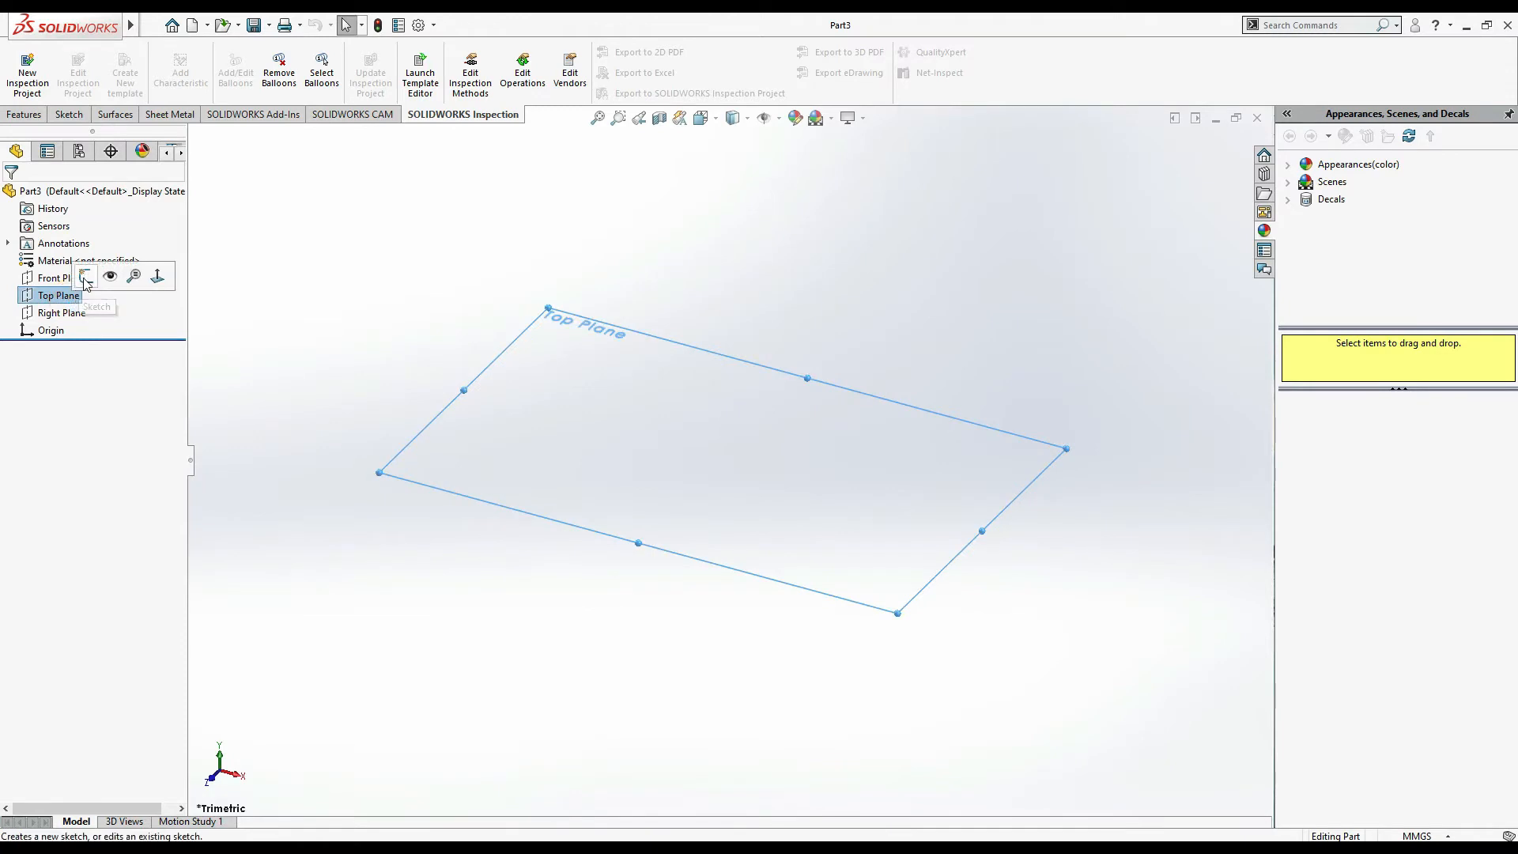
click(86, 276)
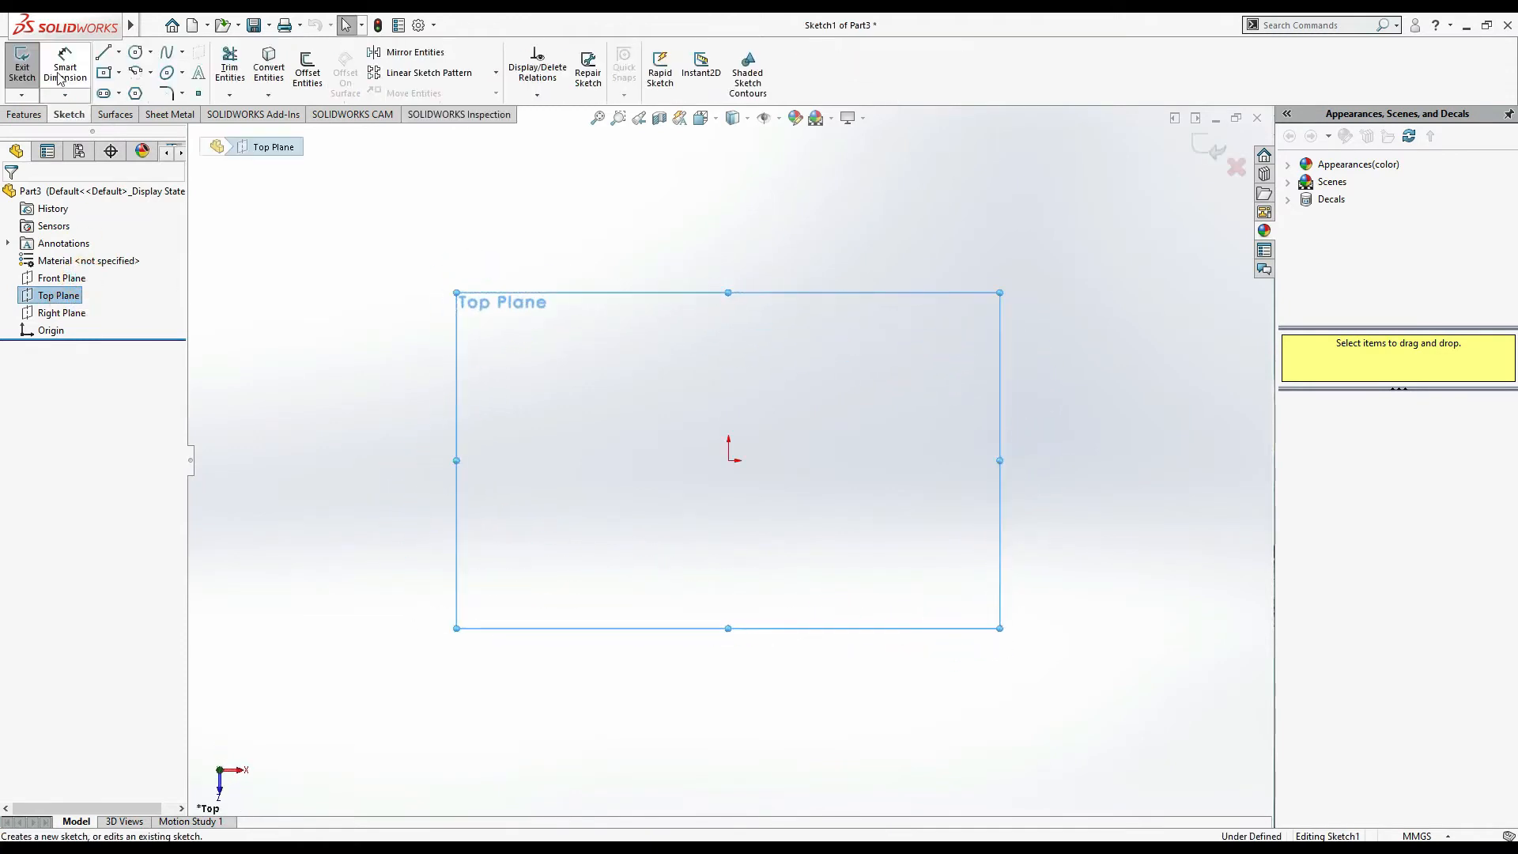
click(118, 73)
click(130, 93)
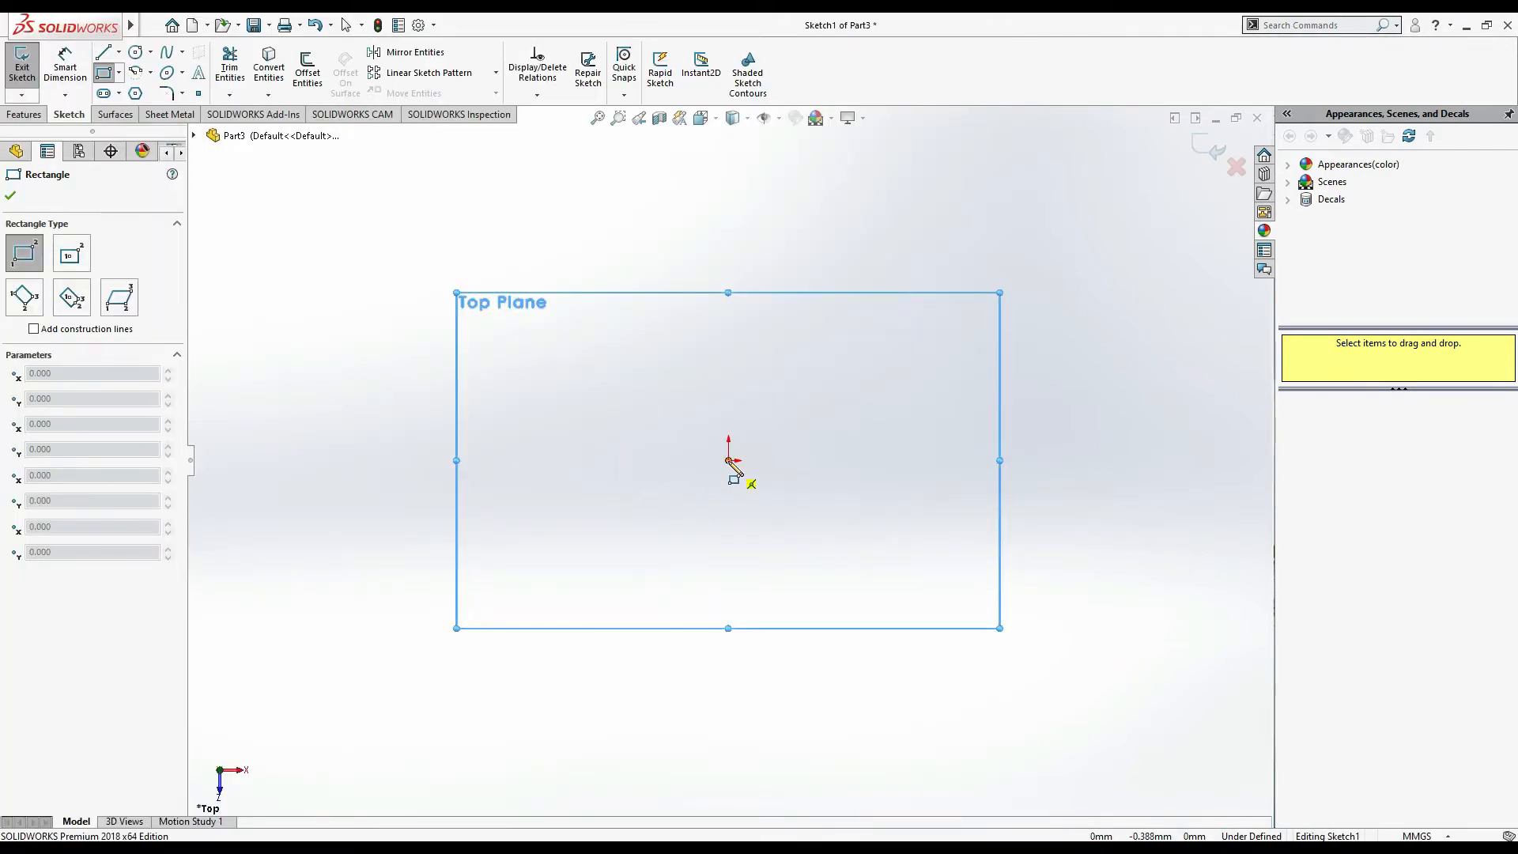
click(728, 460)
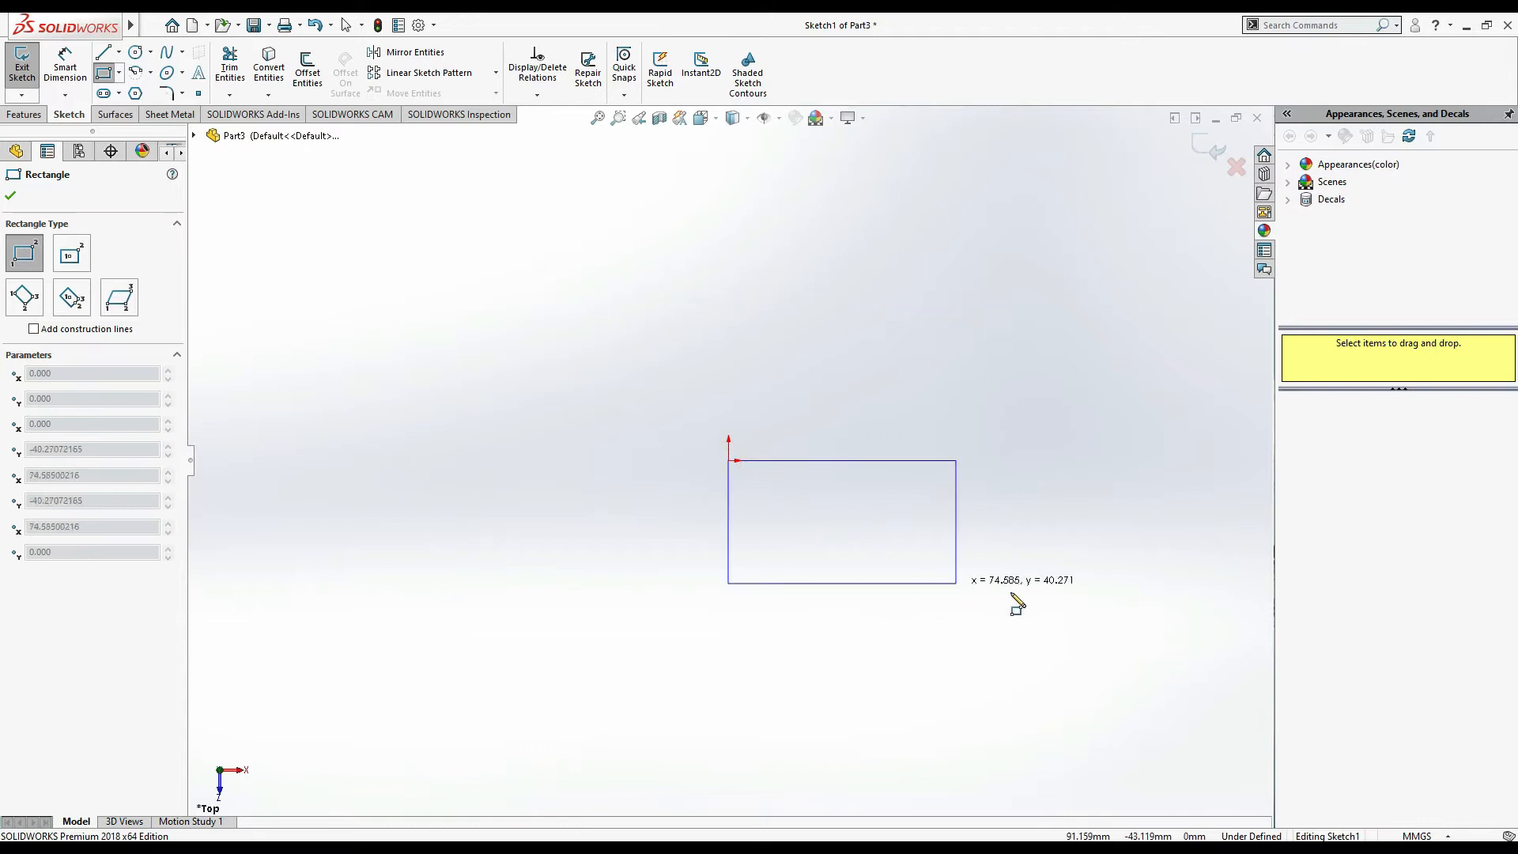
click(1073, 637)
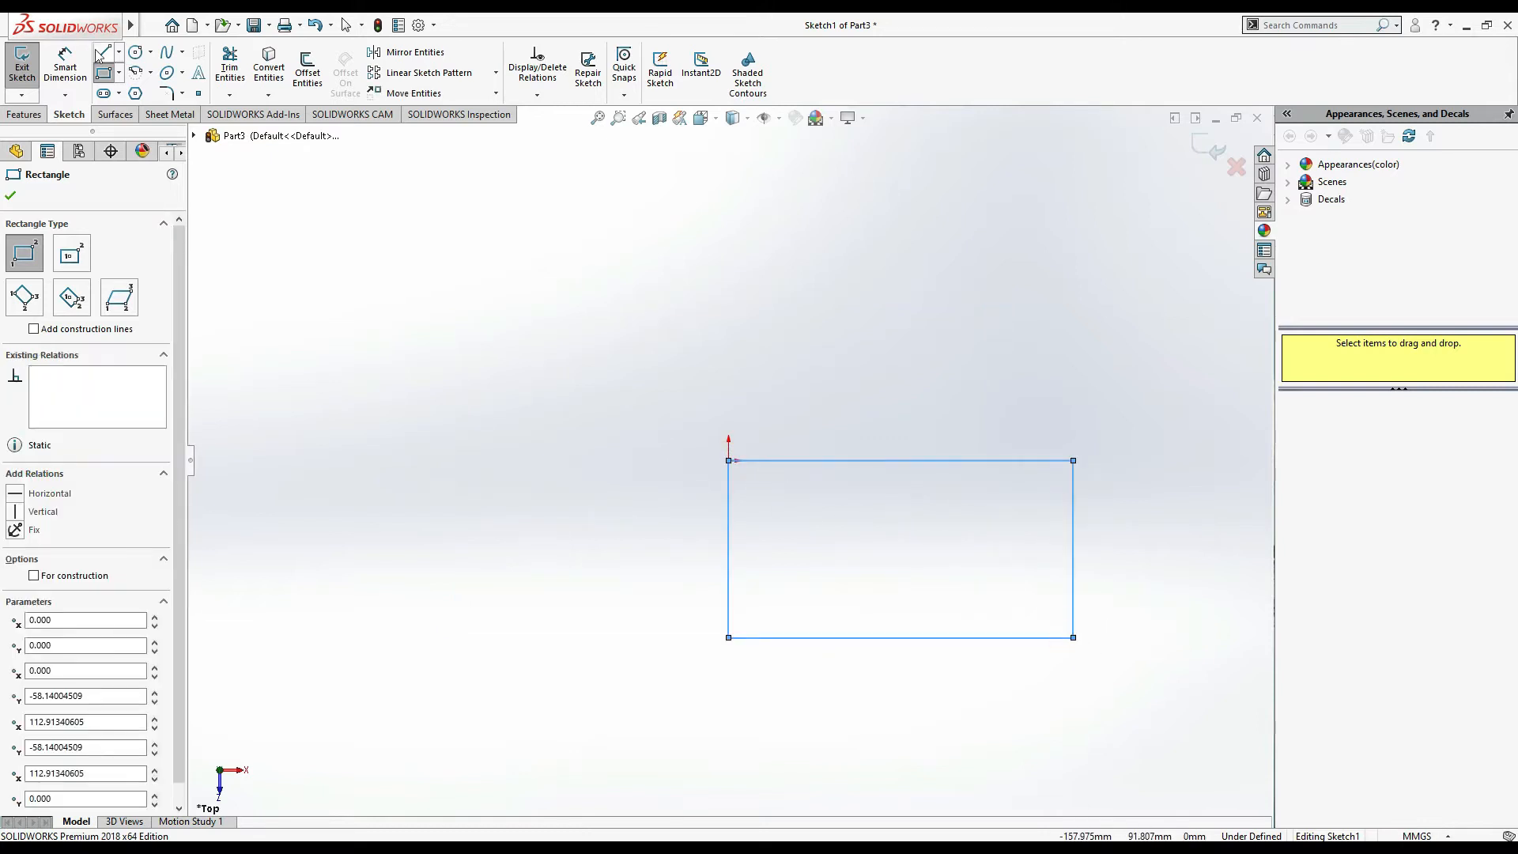
Check the base size in the reference image and dimension the rectangle's lower edge to 110 mm
key(alt+Tab)
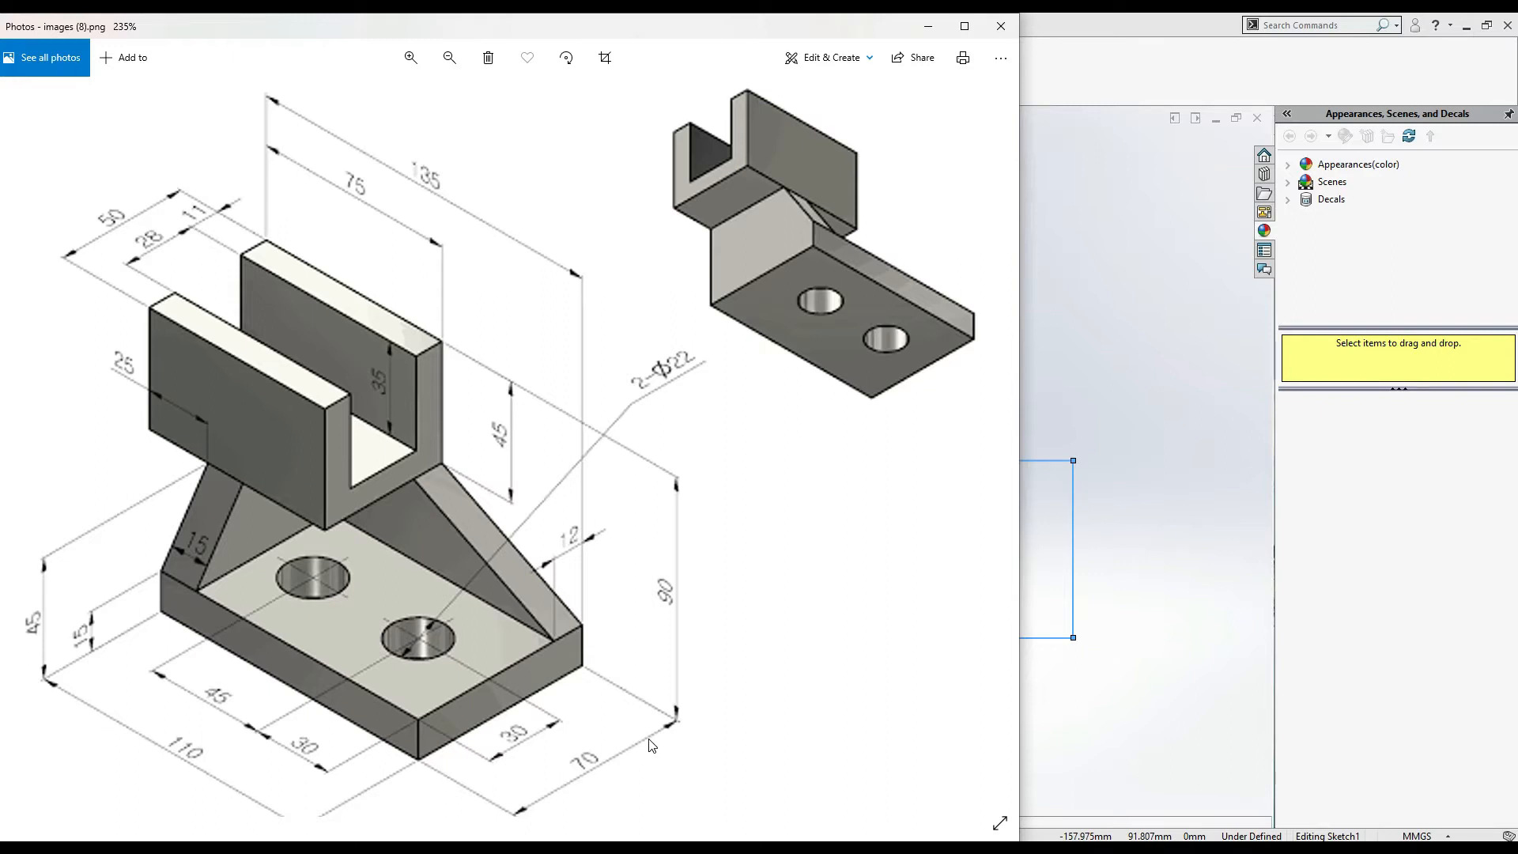
key(alt+Tab)
click(63, 66)
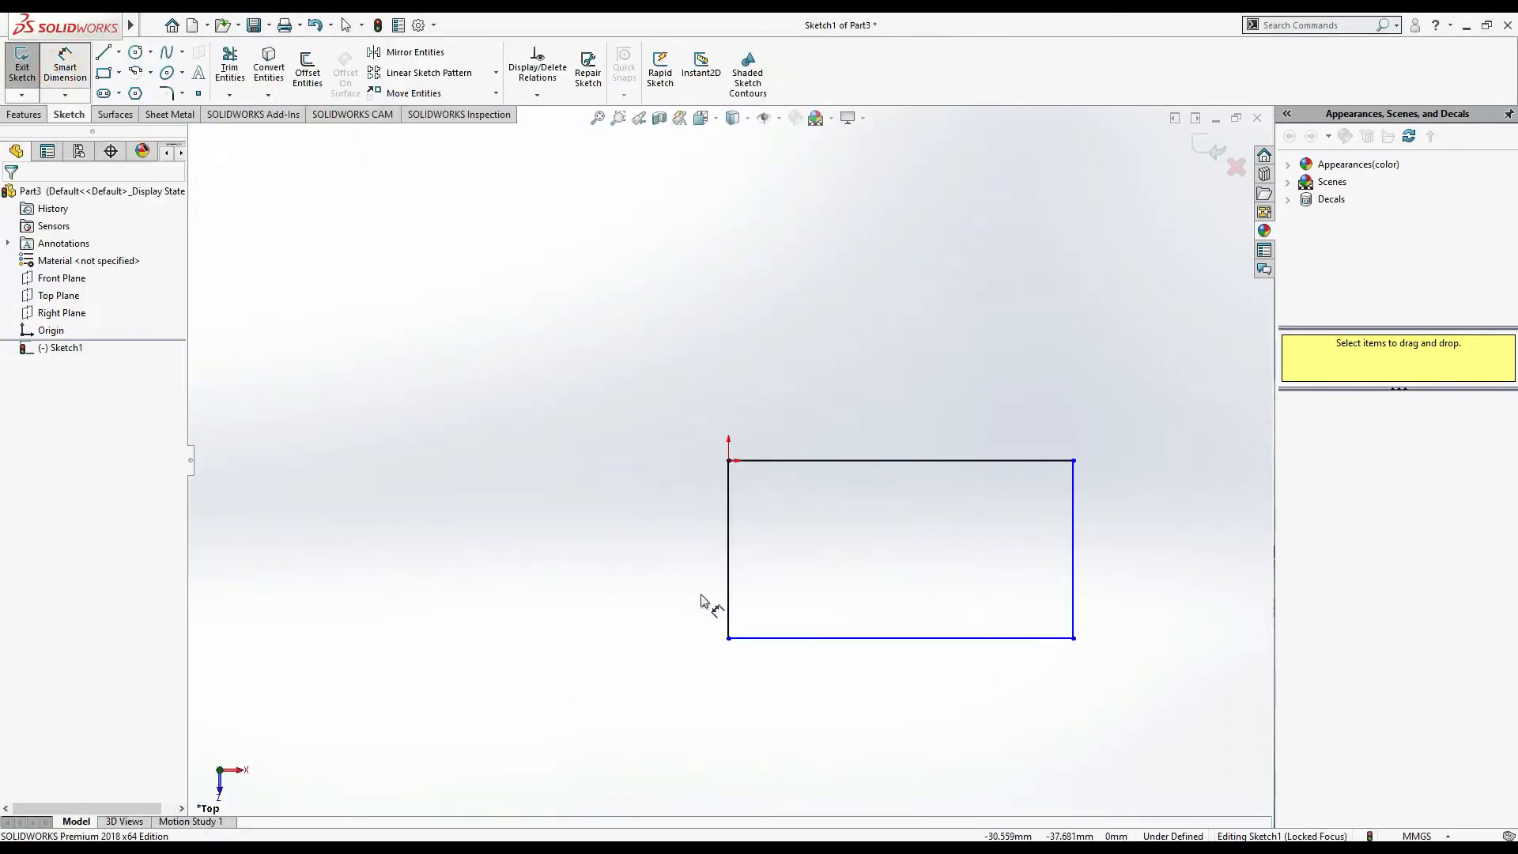
click(839, 637)
click(838, 718)
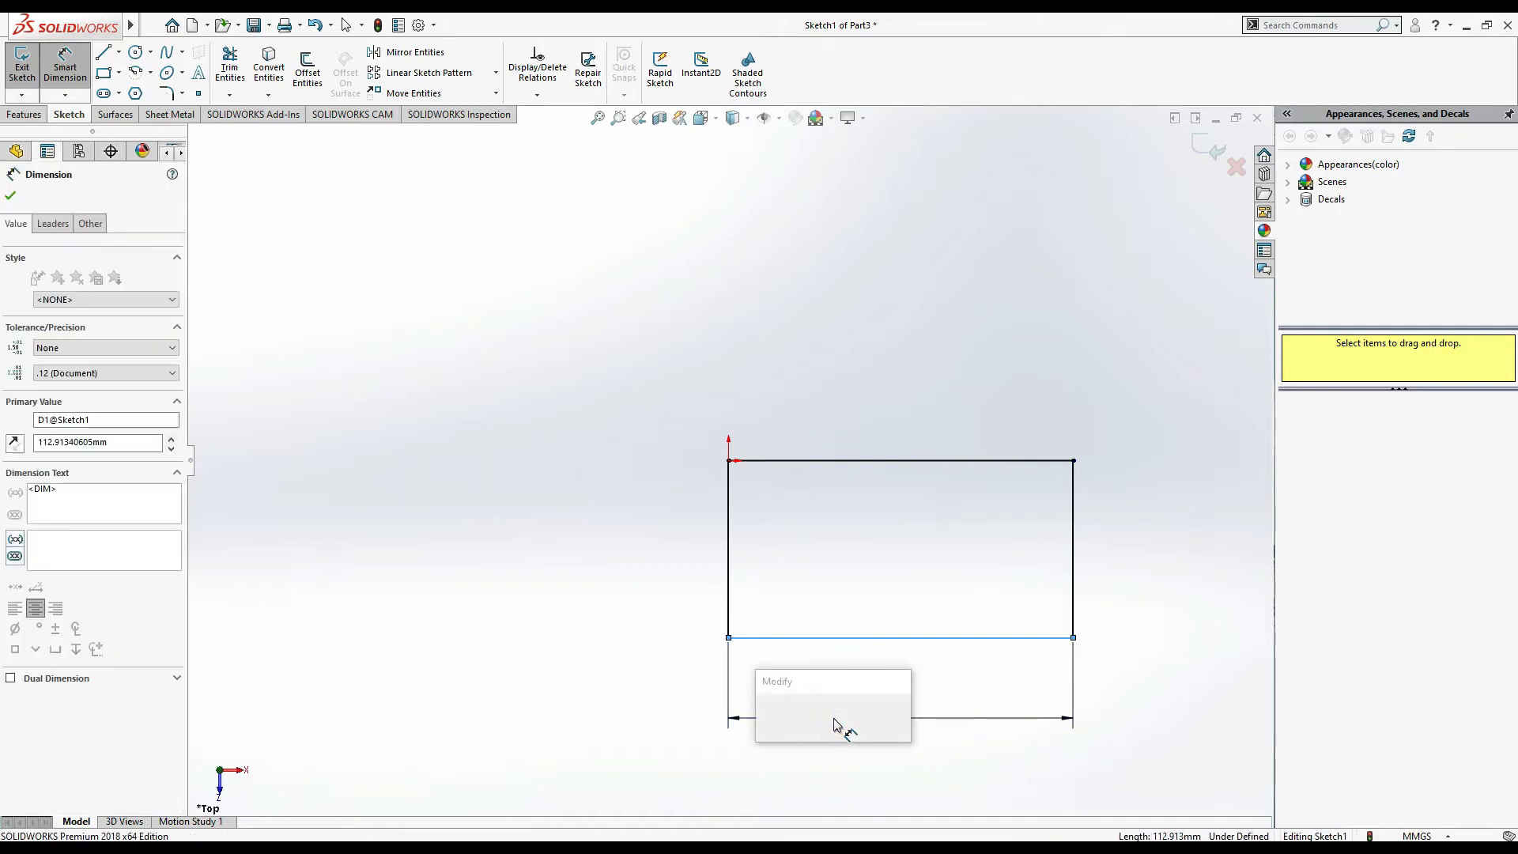
text(110)
key(Return)
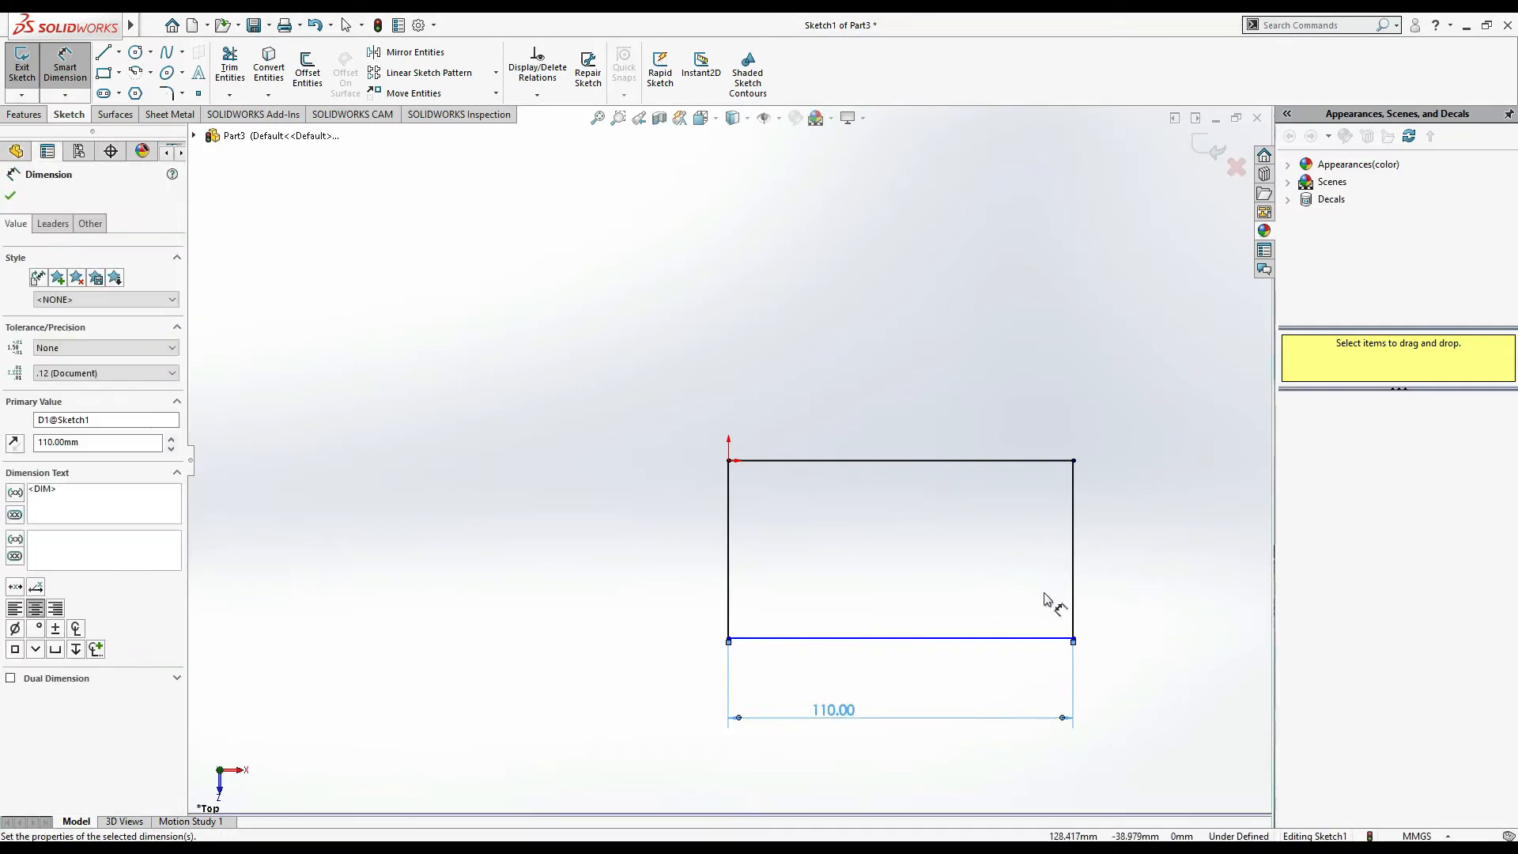
Dimension the rectangle's right vertical edge to 70 mm and finish dimensioning
click(1074, 600)
click(1177, 597)
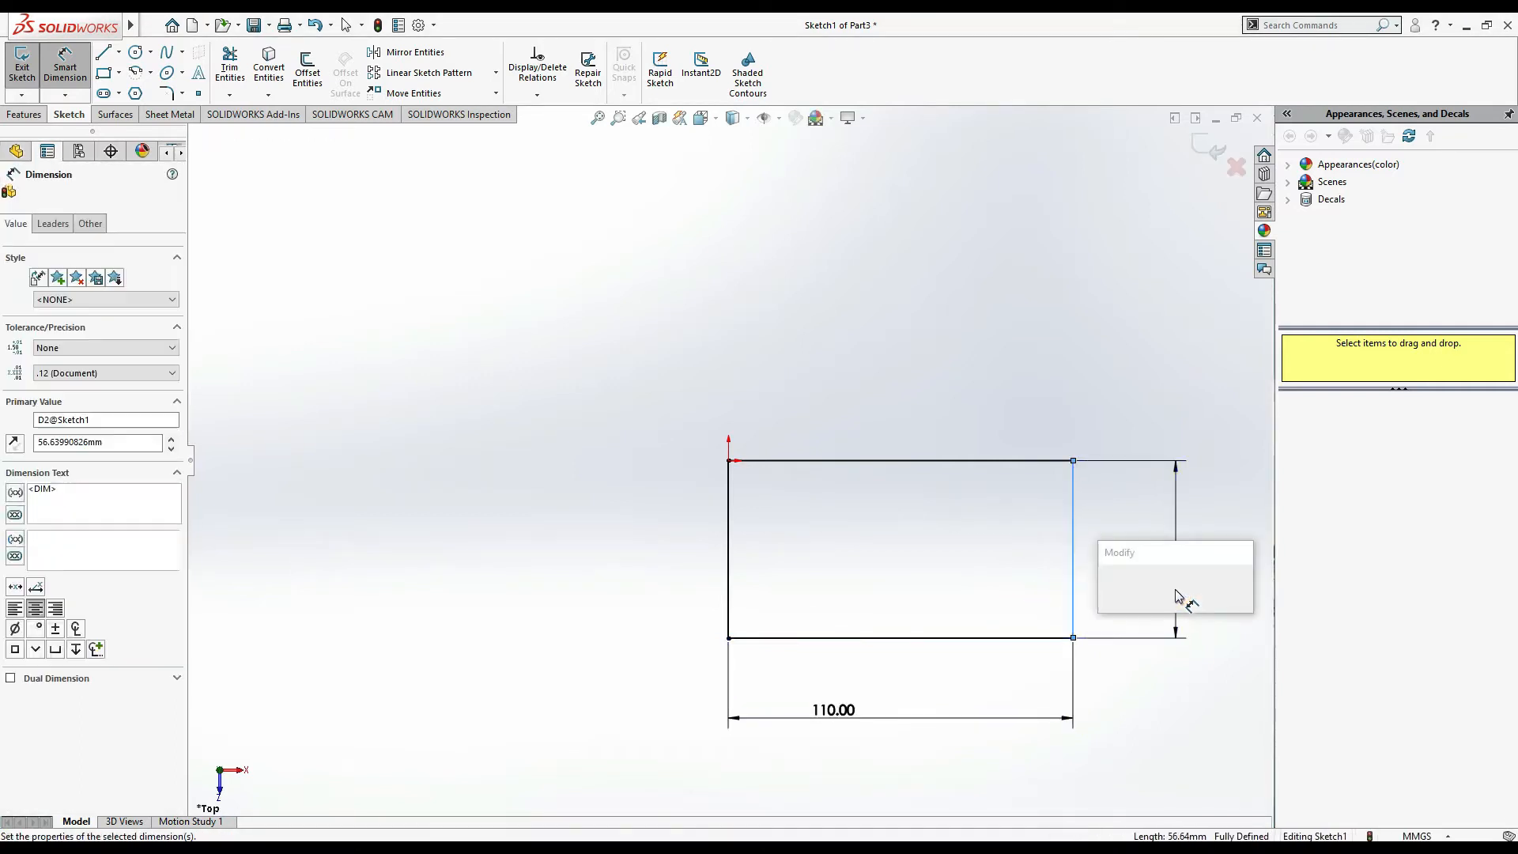
text(70)
key(Return)
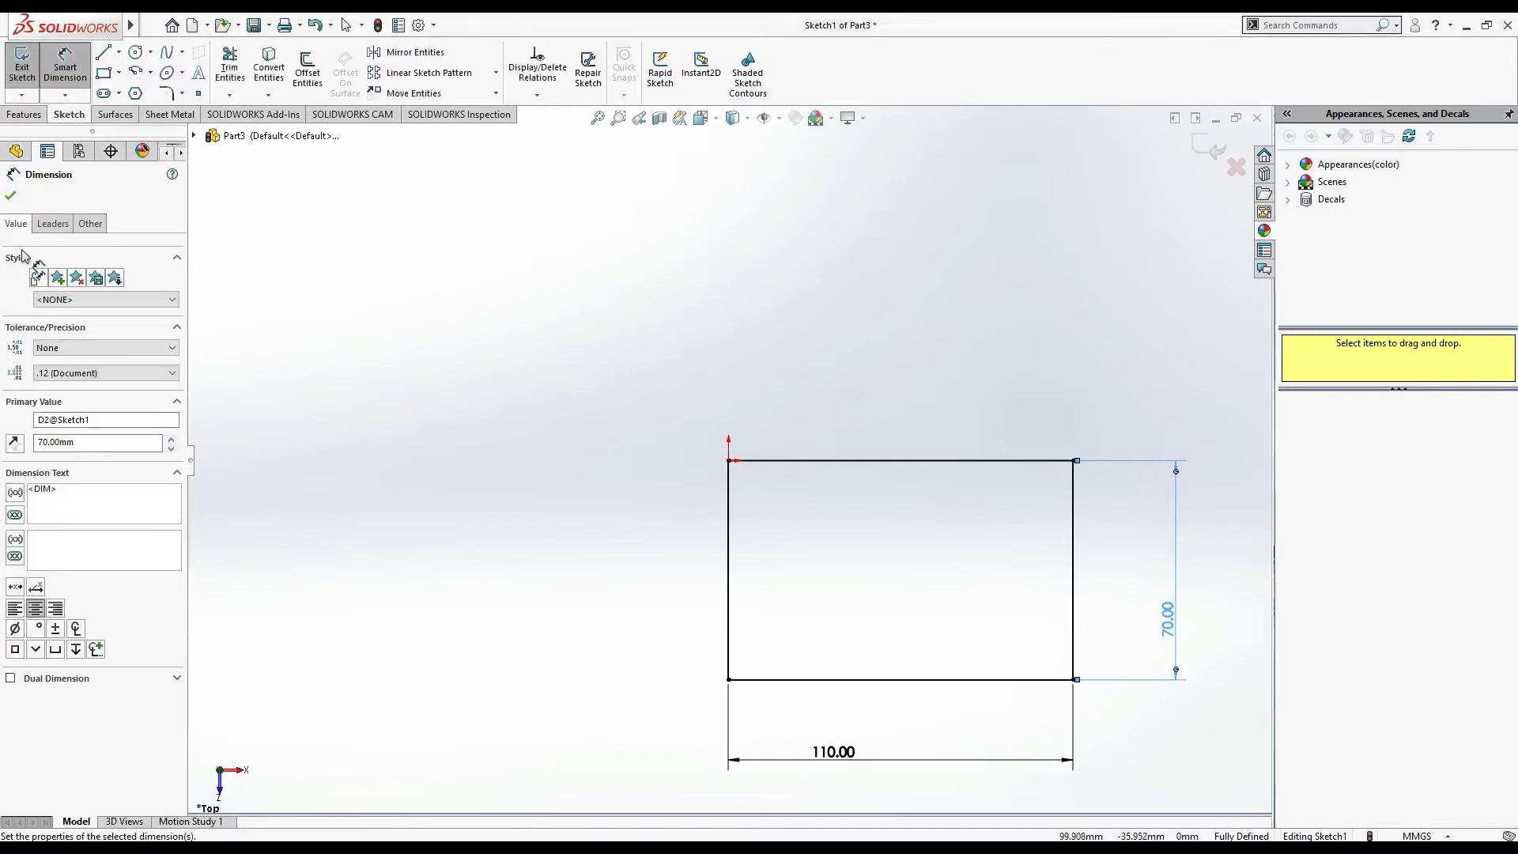
click(10, 195)
Check the holes in the reference image and sketch two circles about 15 mm in diameter side by side at the rectangle's mid-height
key(alt+Tab)
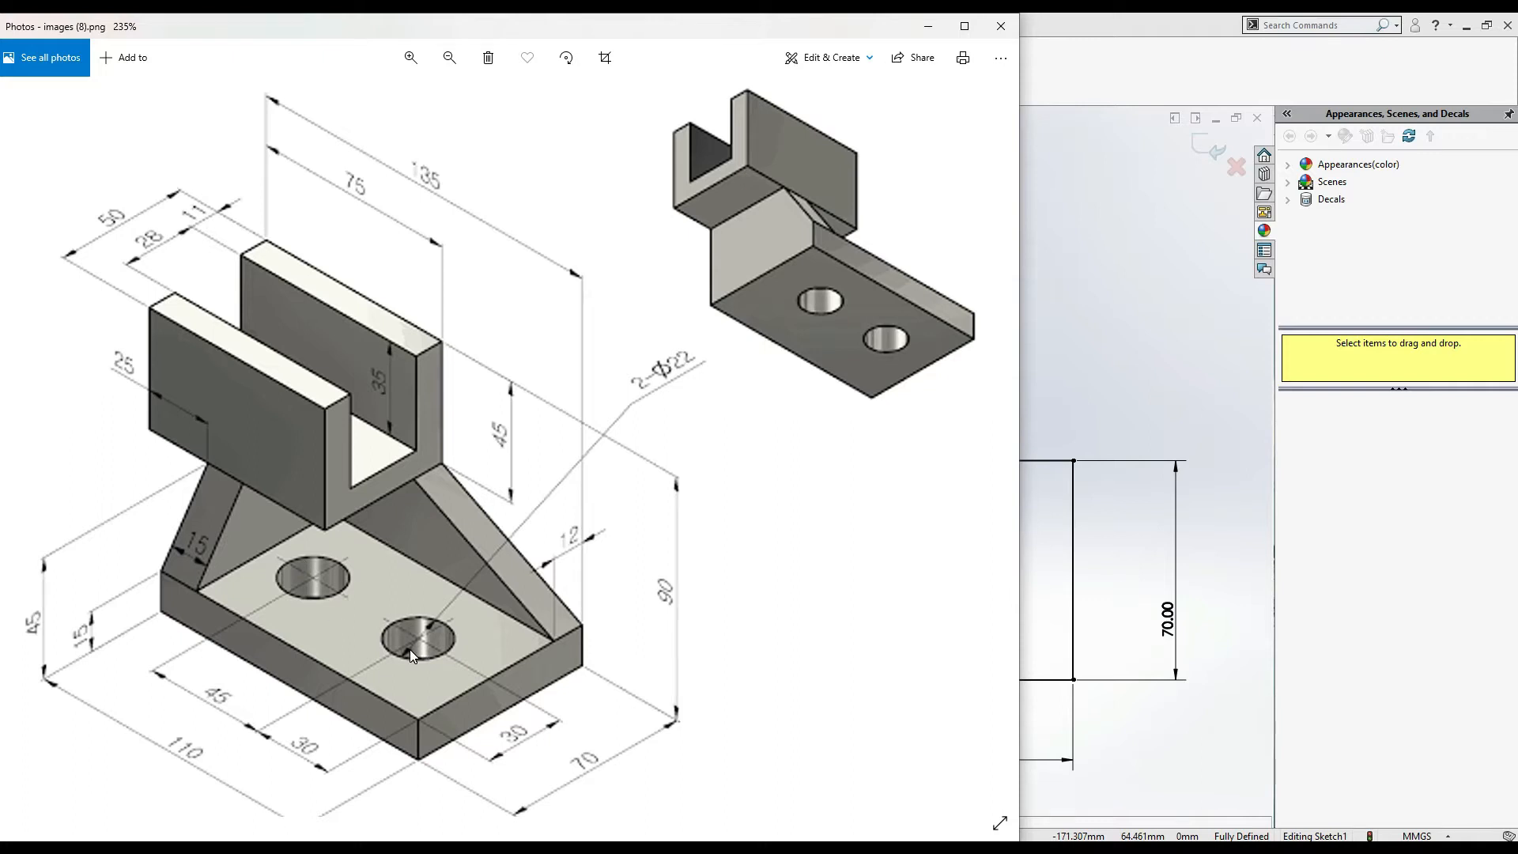
key(alt+Tab)
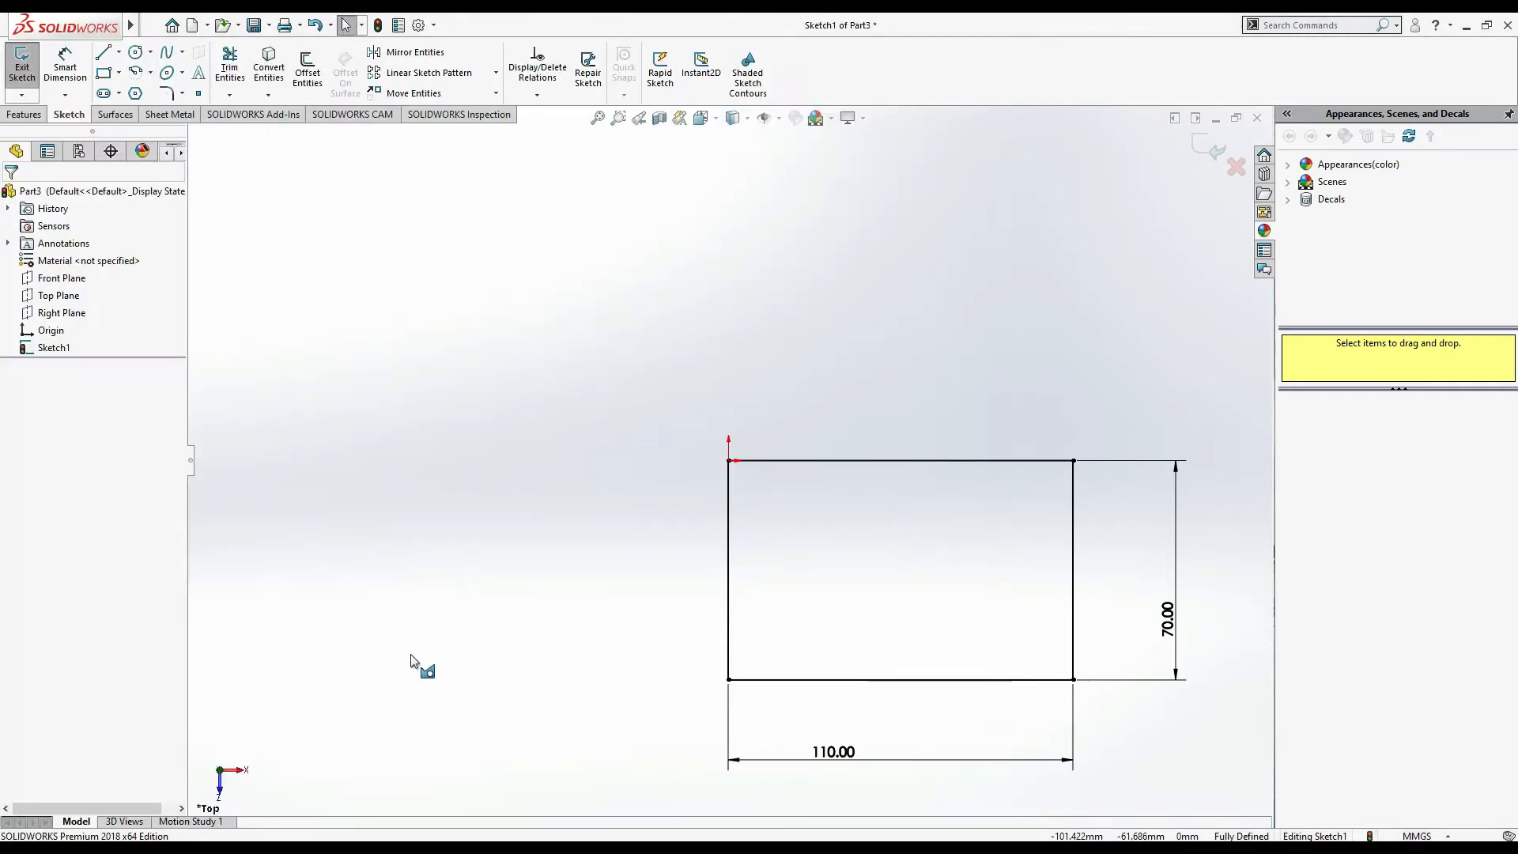
click(133, 55)
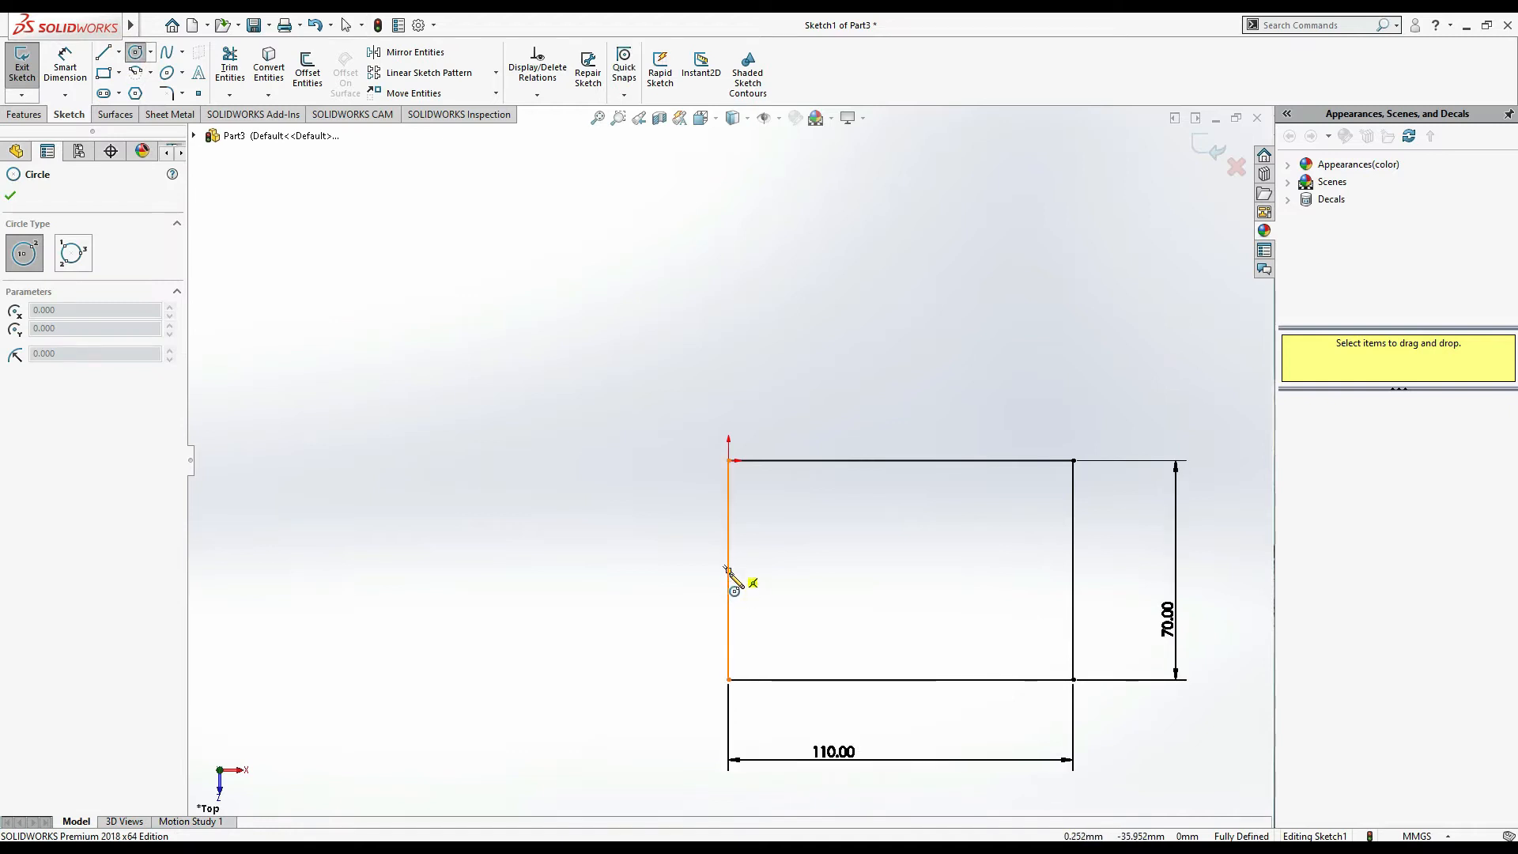
click(819, 570)
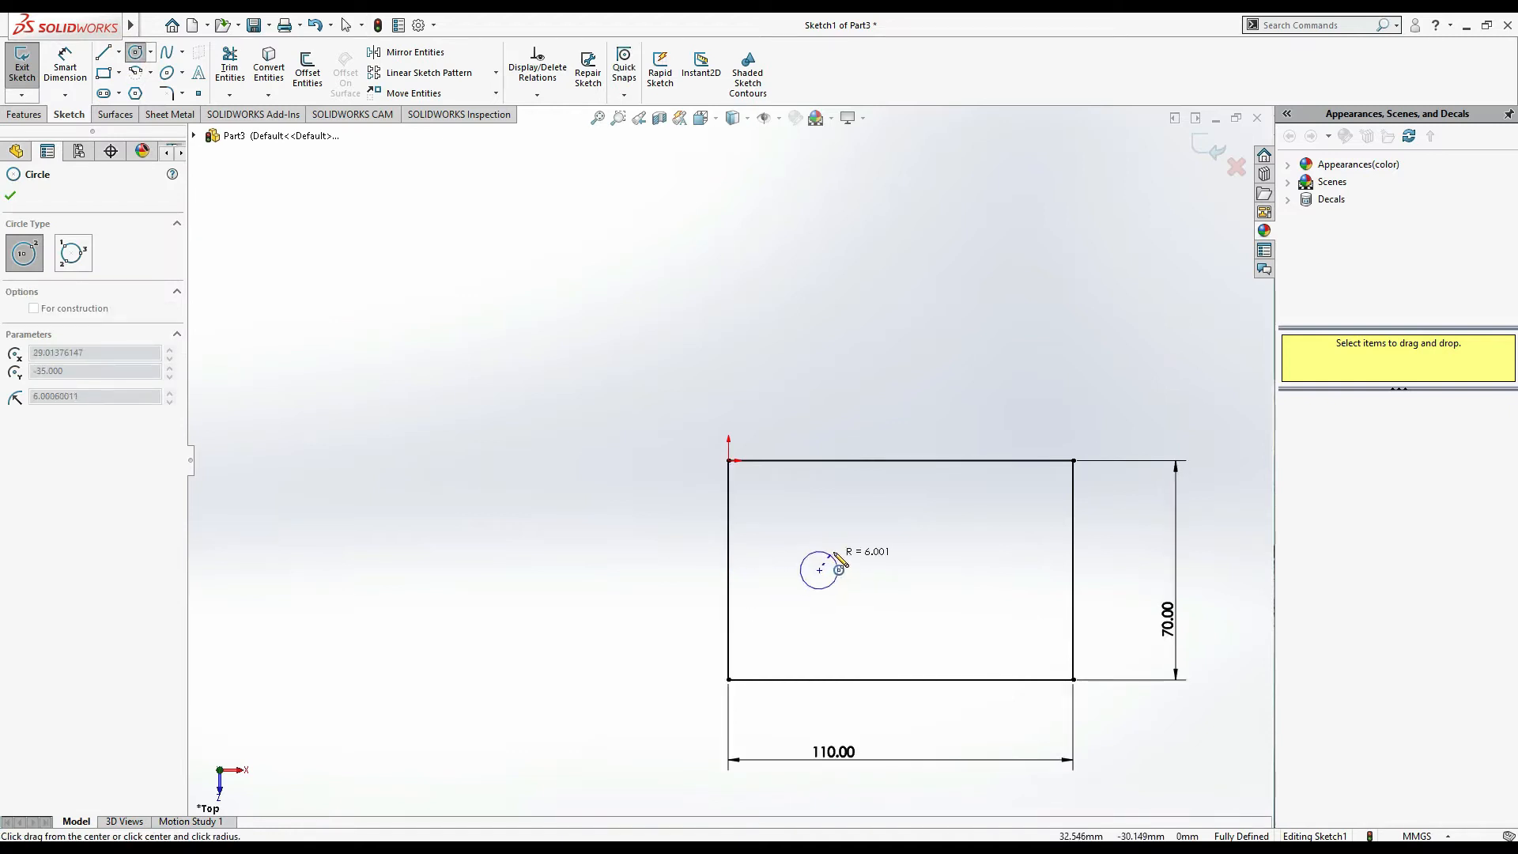
click(841, 560)
click(972, 571)
click(996, 567)
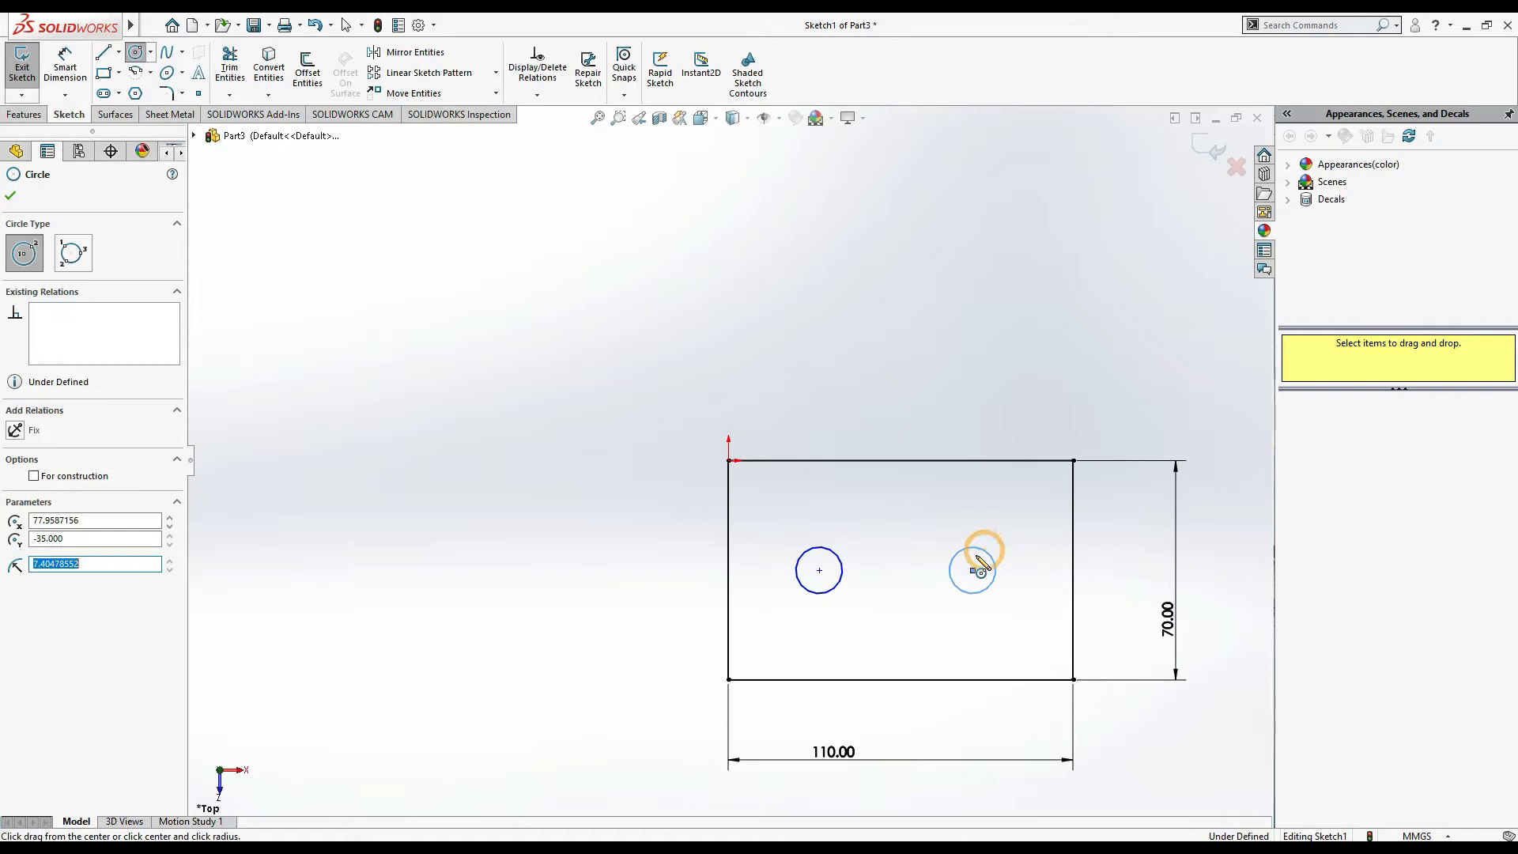
Look up the hole size in the reference image and dimension the right circle's diameter to 22 mm
click(61, 79)
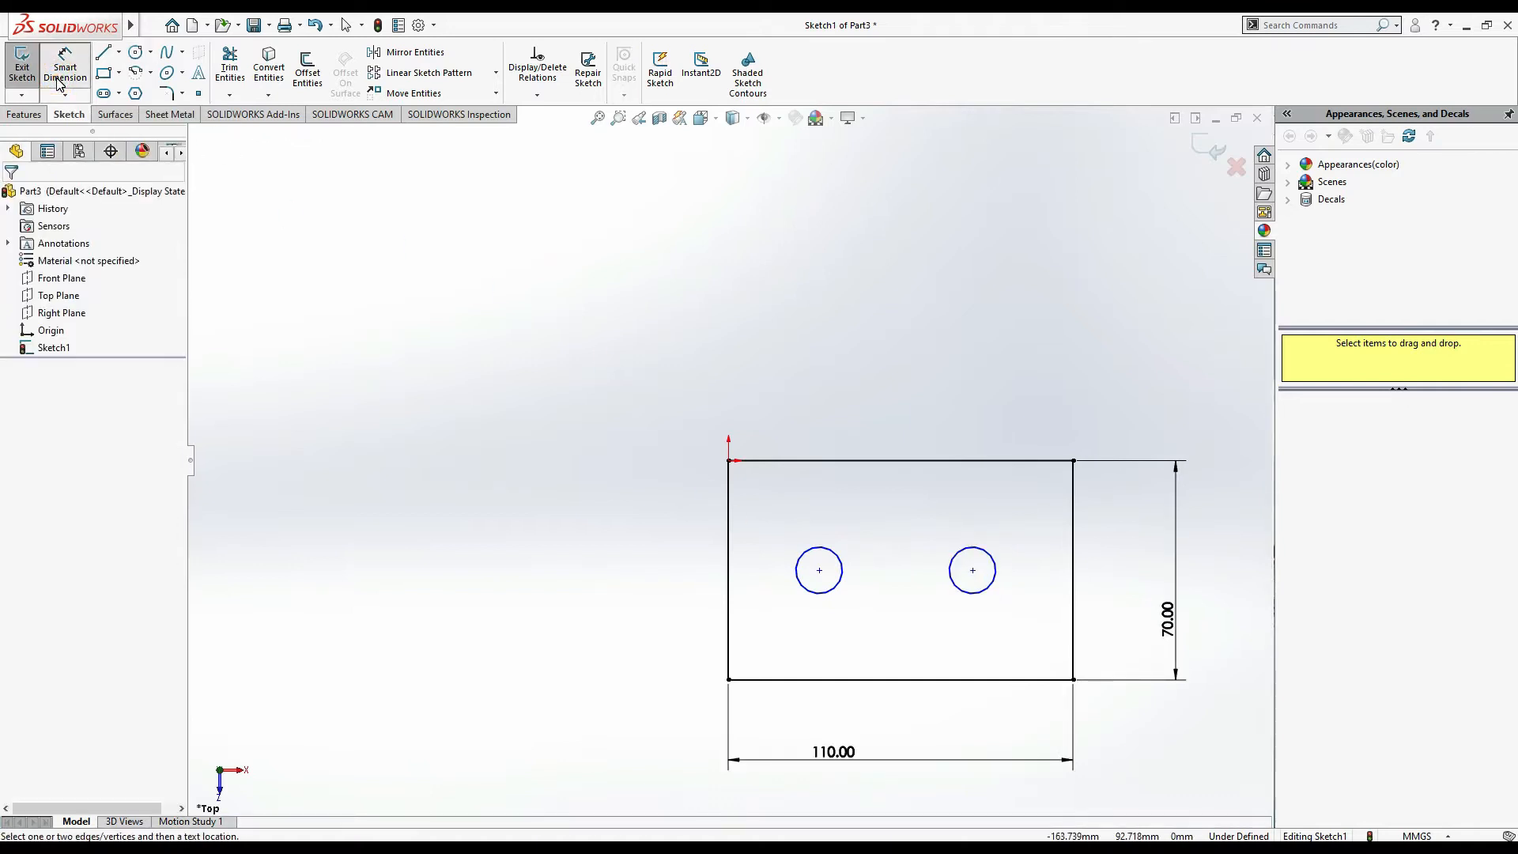
key(alt+Tab)
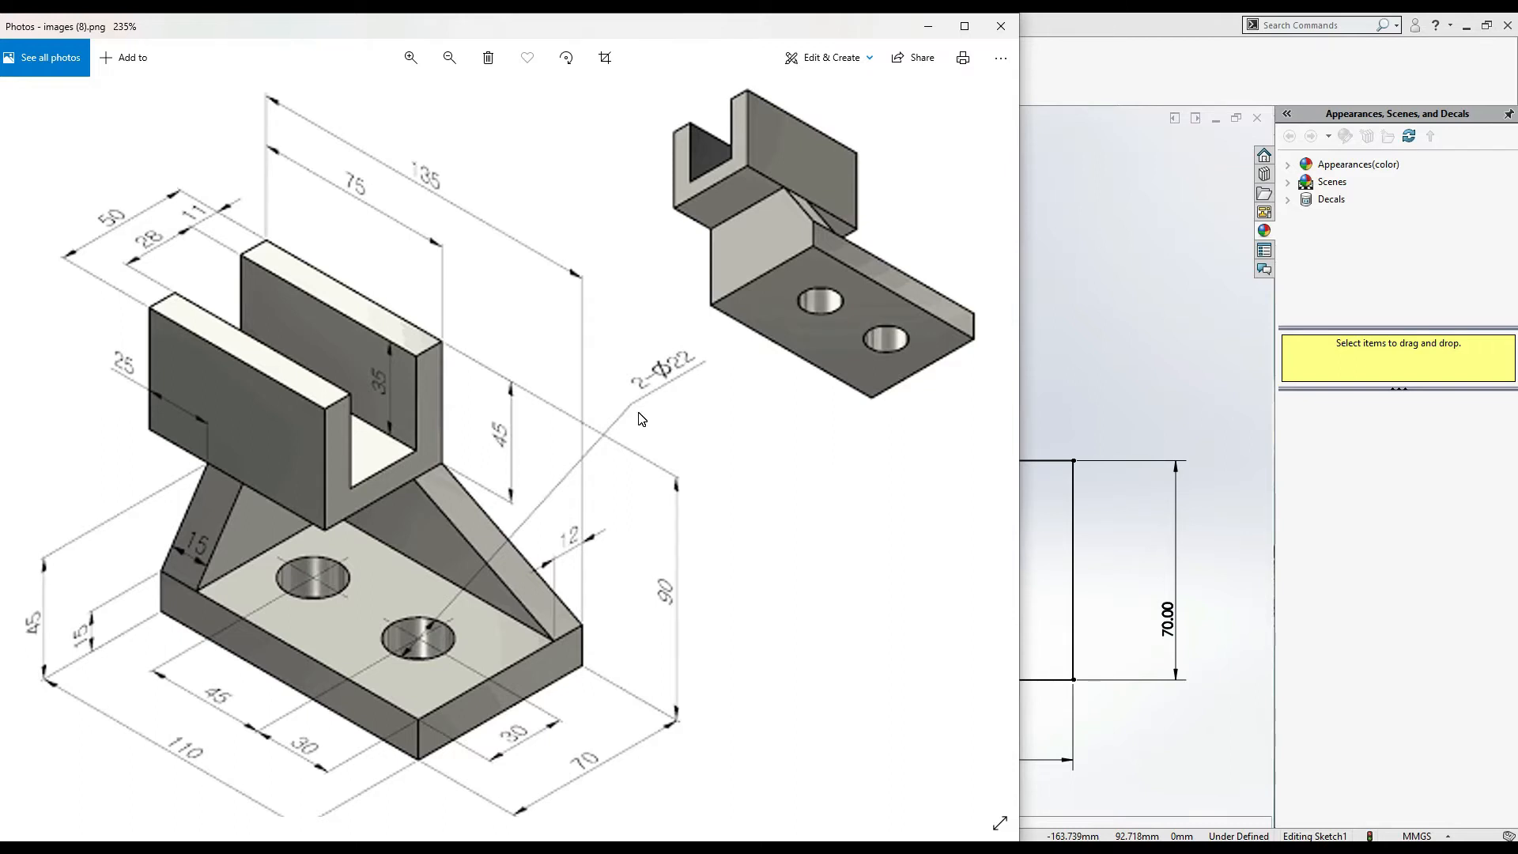
key(alt+Tab)
click(995, 568)
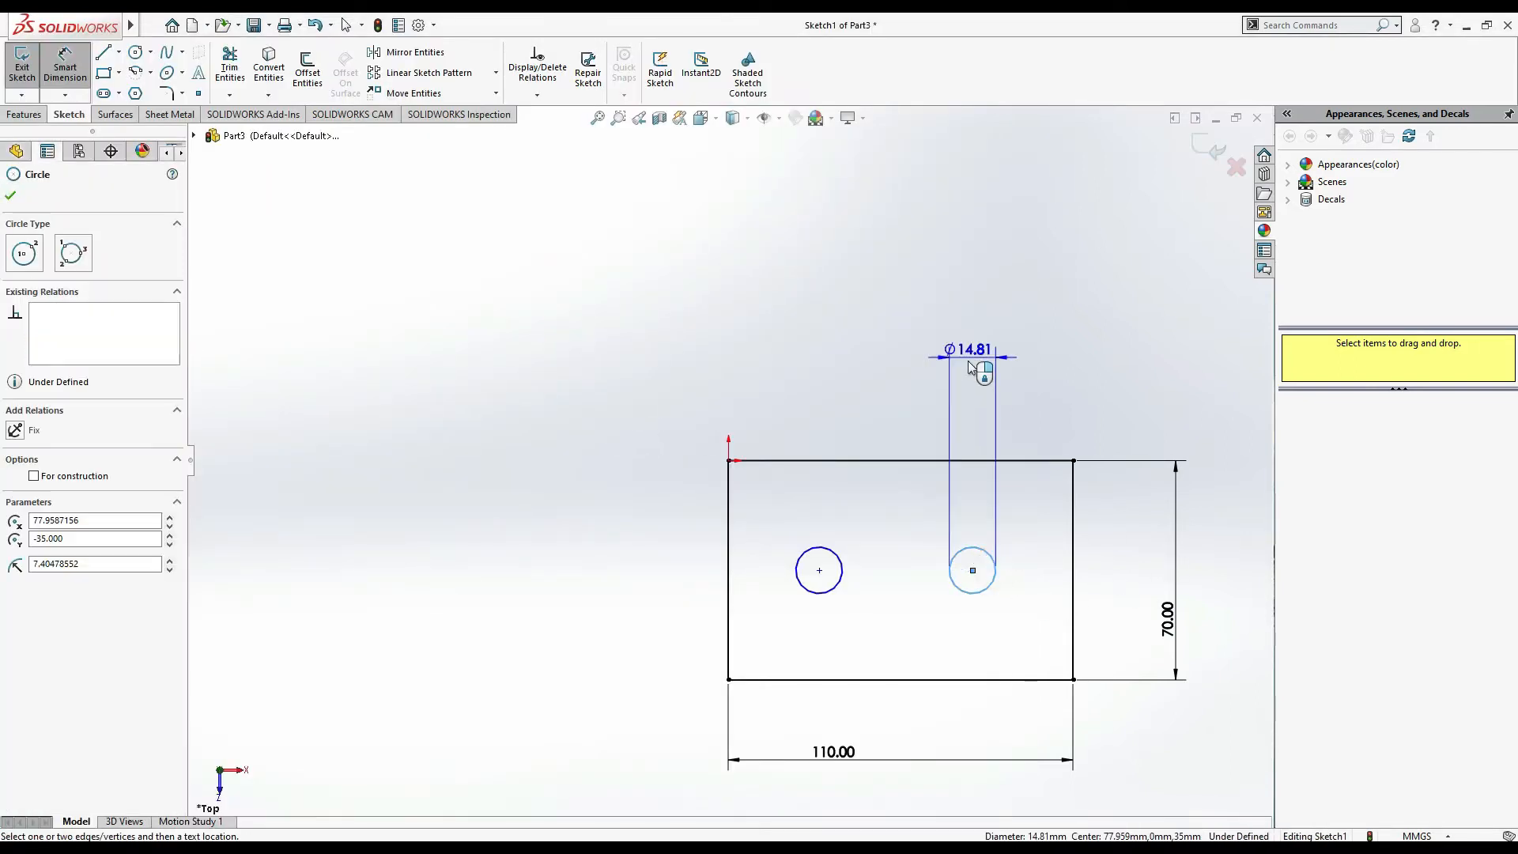
click(970, 366)
text(22)
key(Return)
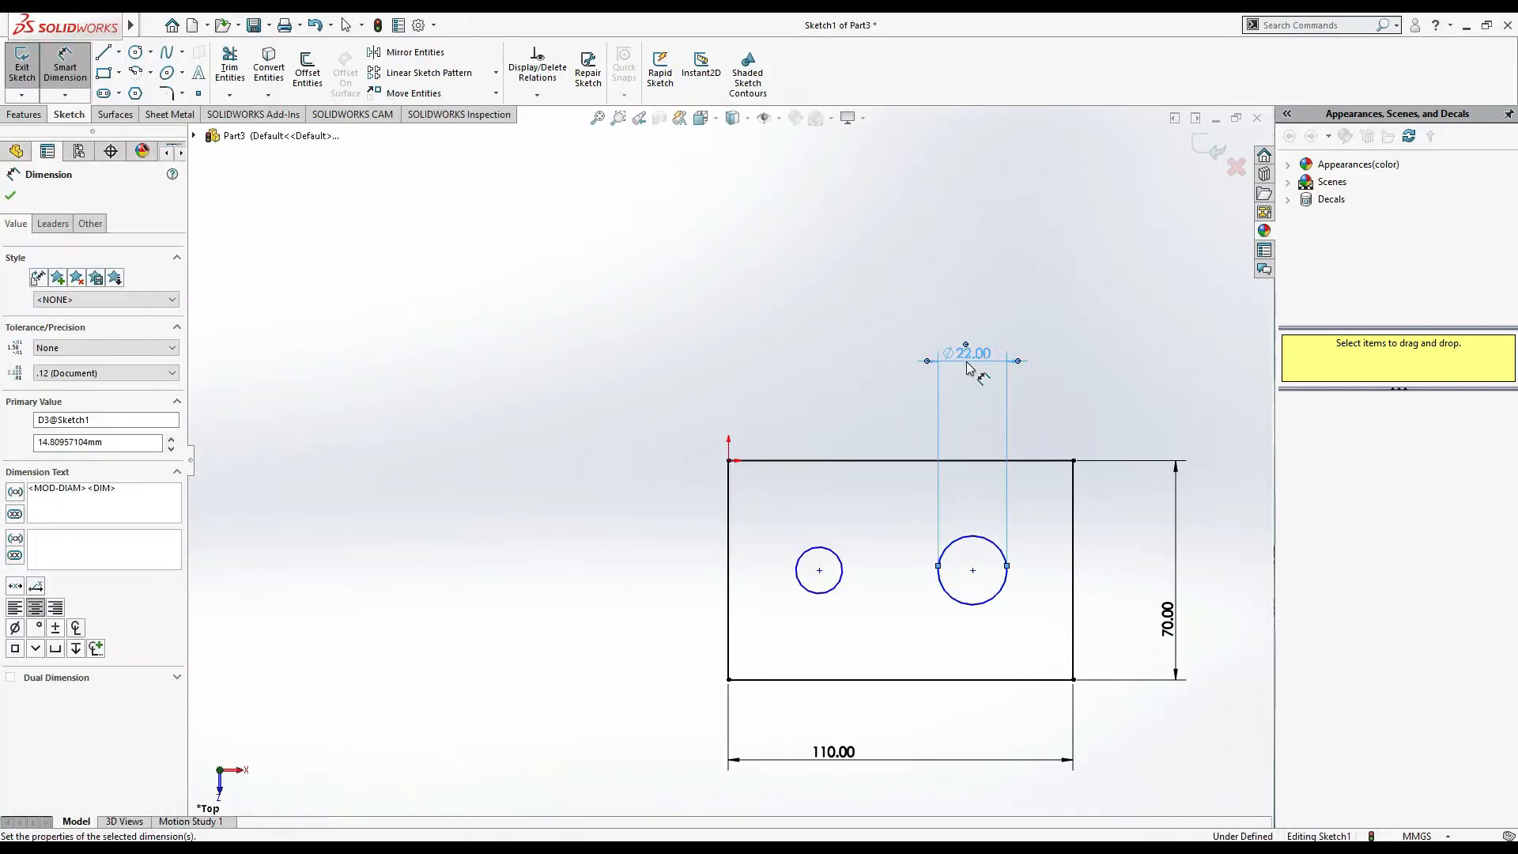
key(Escape)
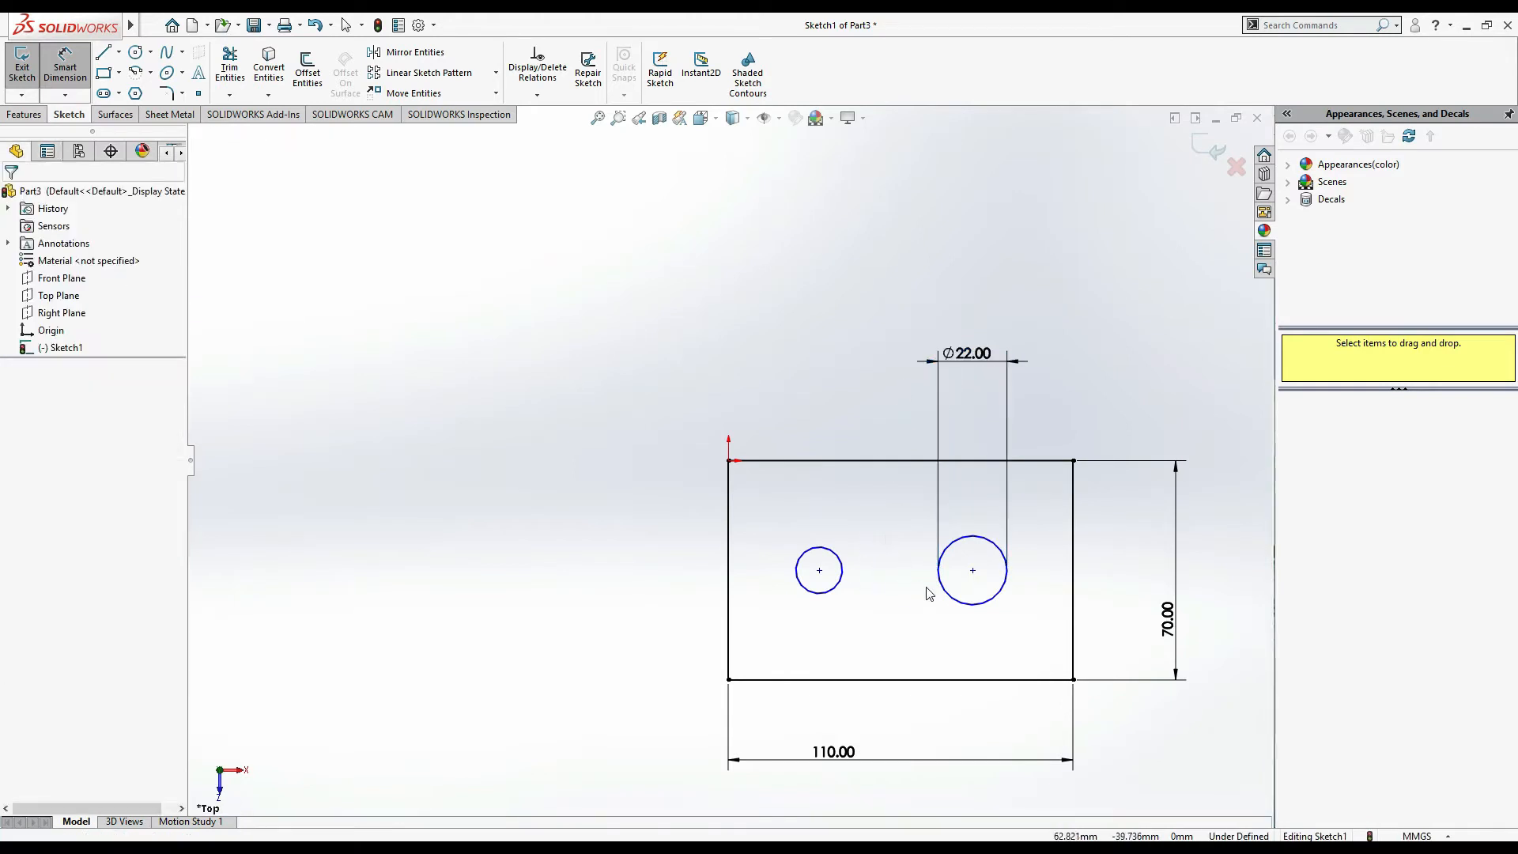
key(Escape)
Add an Equal relation between the two circles
click(968, 605)
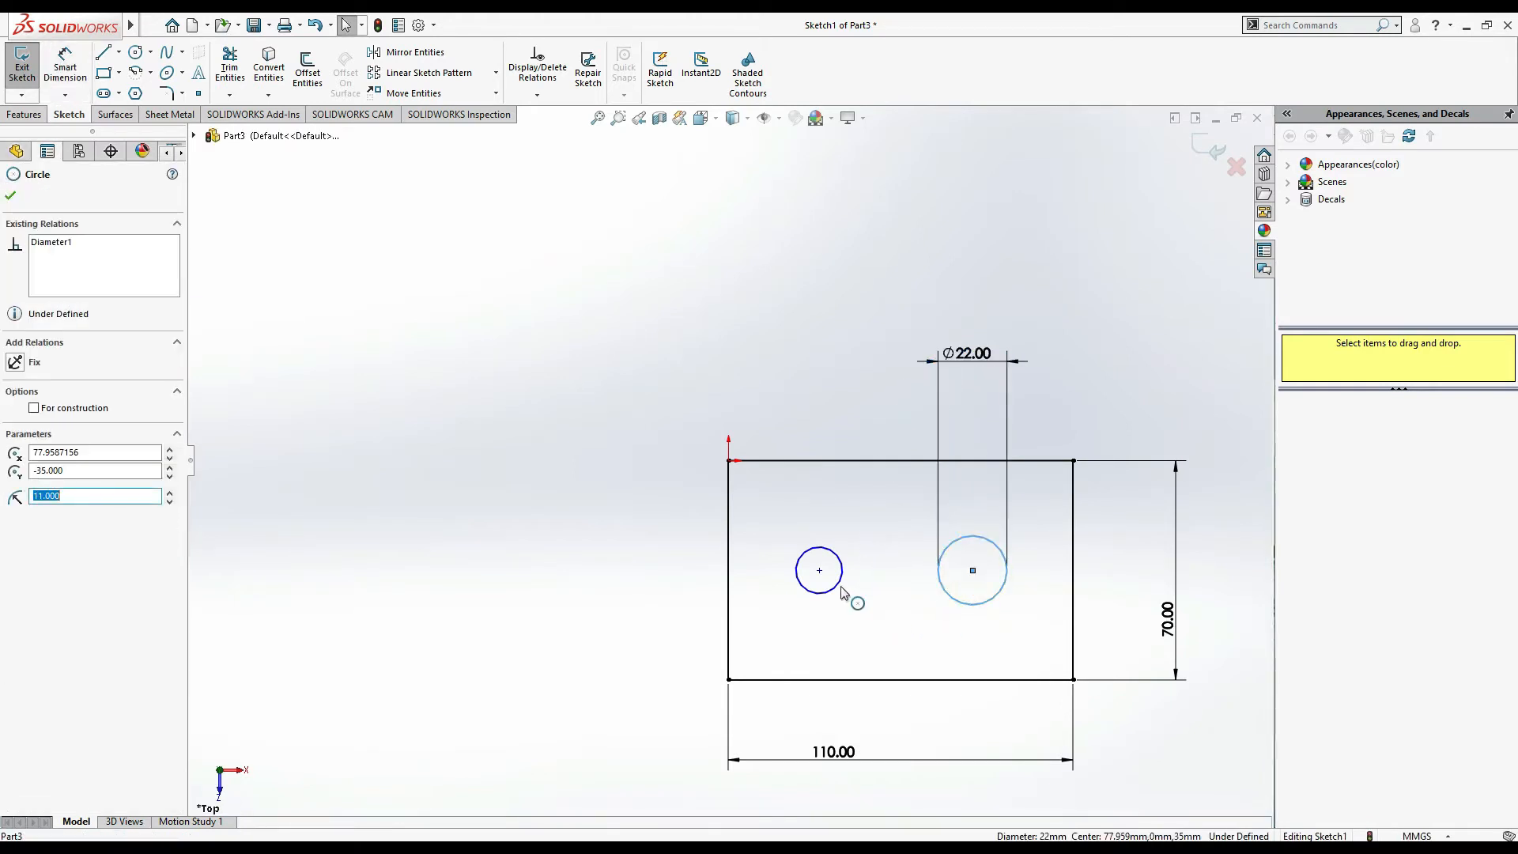
ctrl+click(841, 588)
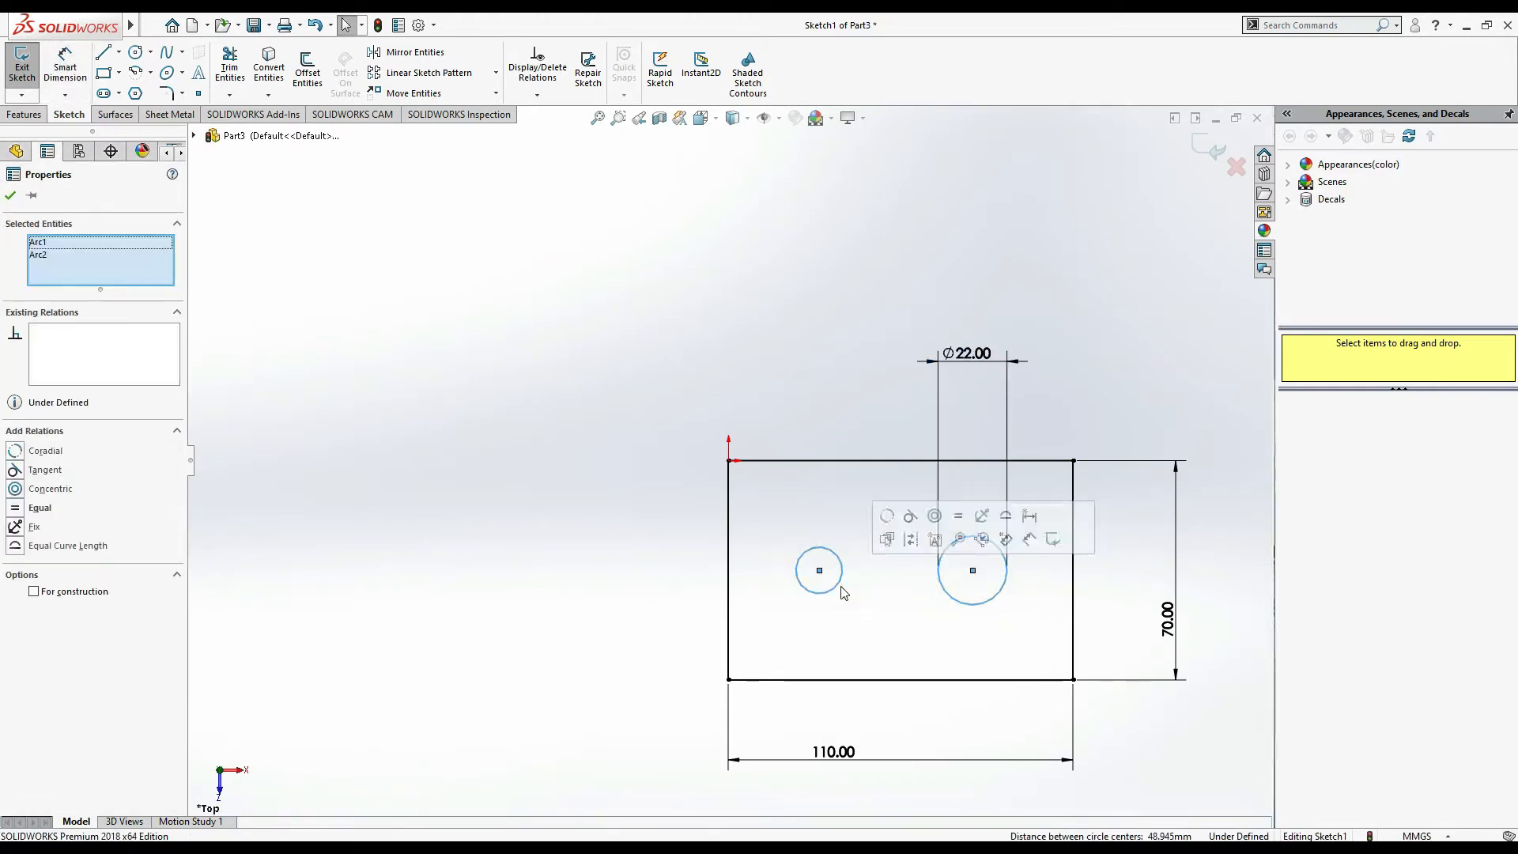
click(36, 510)
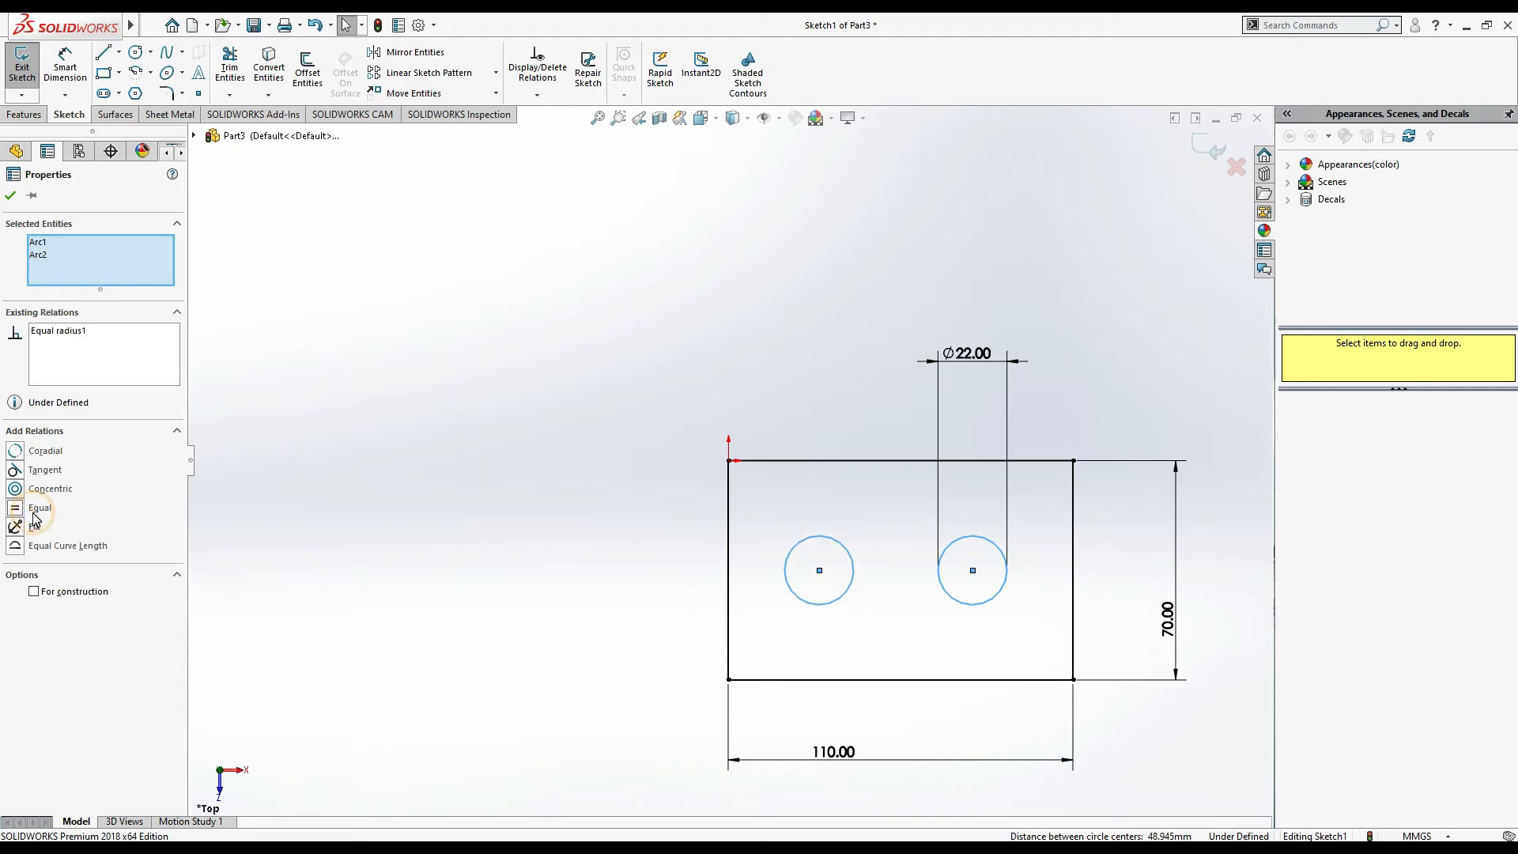
click(10, 195)
Check the hole spacing in the reference image and dimension the right circle's center 30 mm from the rectangle's right edge
key(alt+Tab)
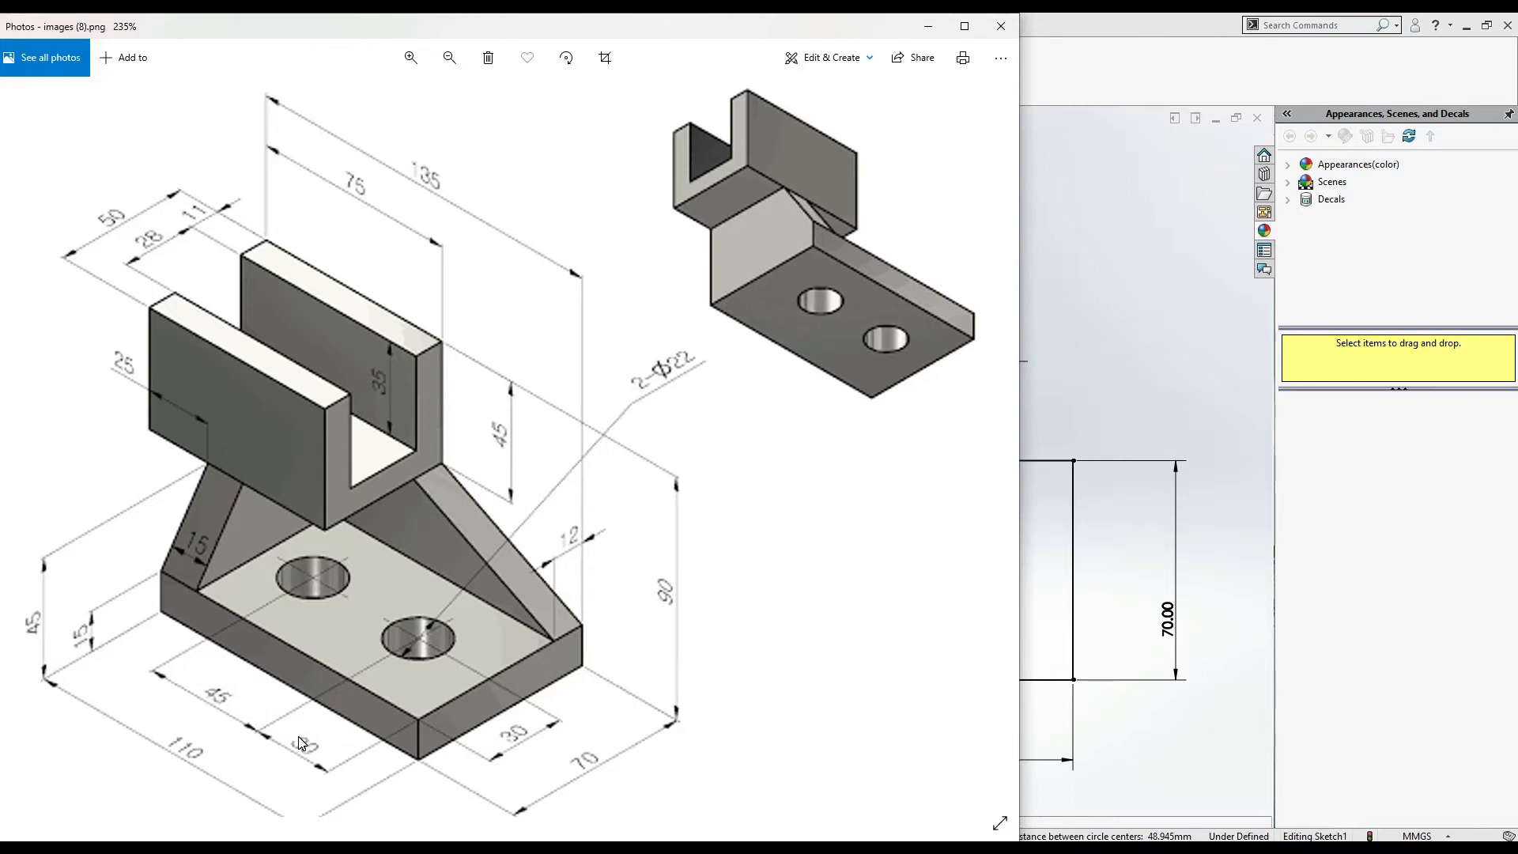
key(alt+Tab)
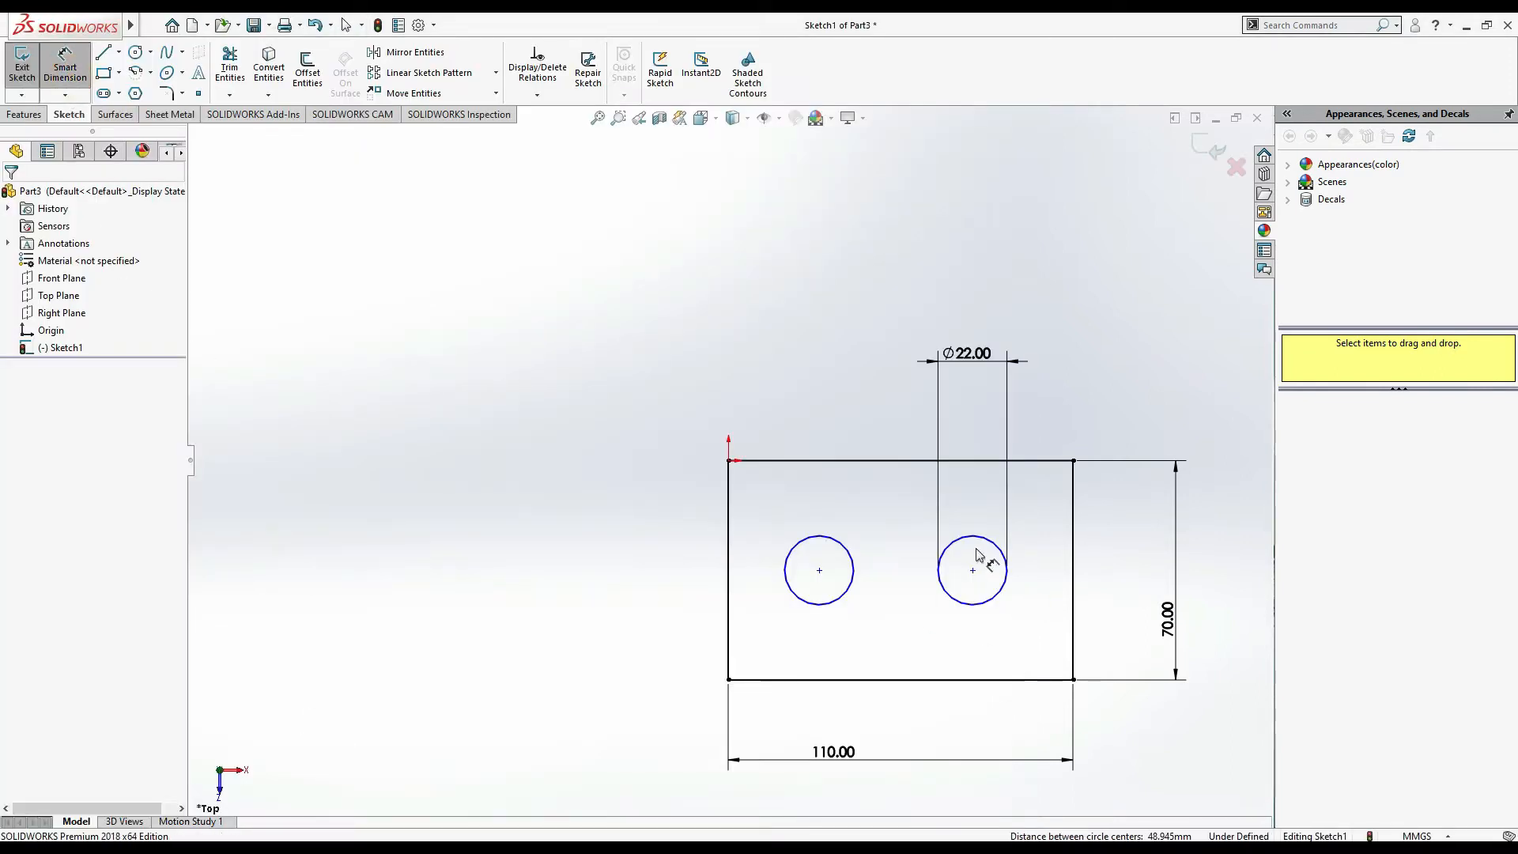
click(972, 571)
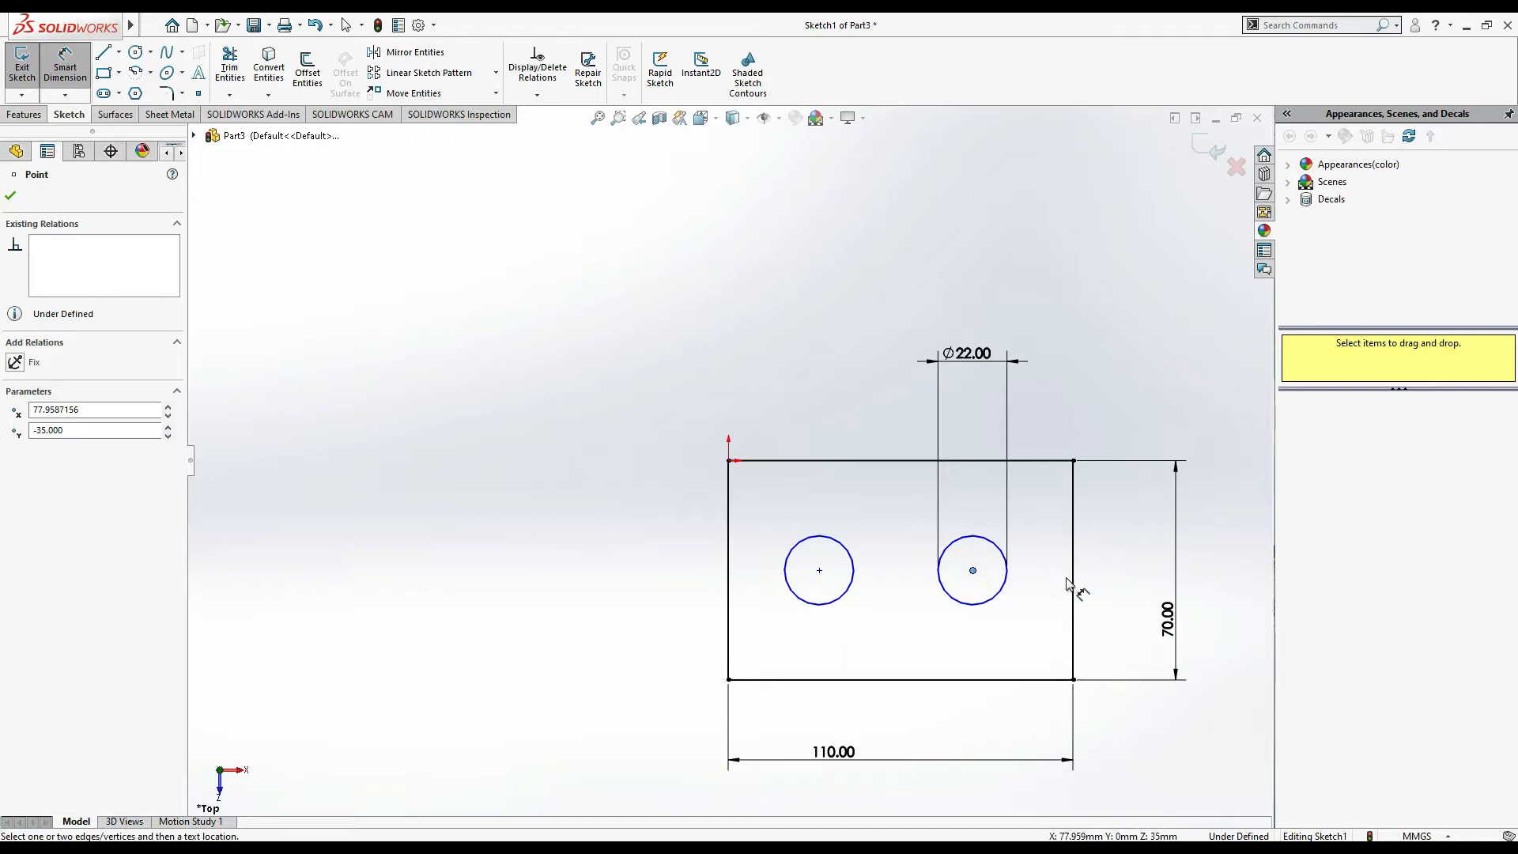
click(1071, 571)
click(1048, 448)
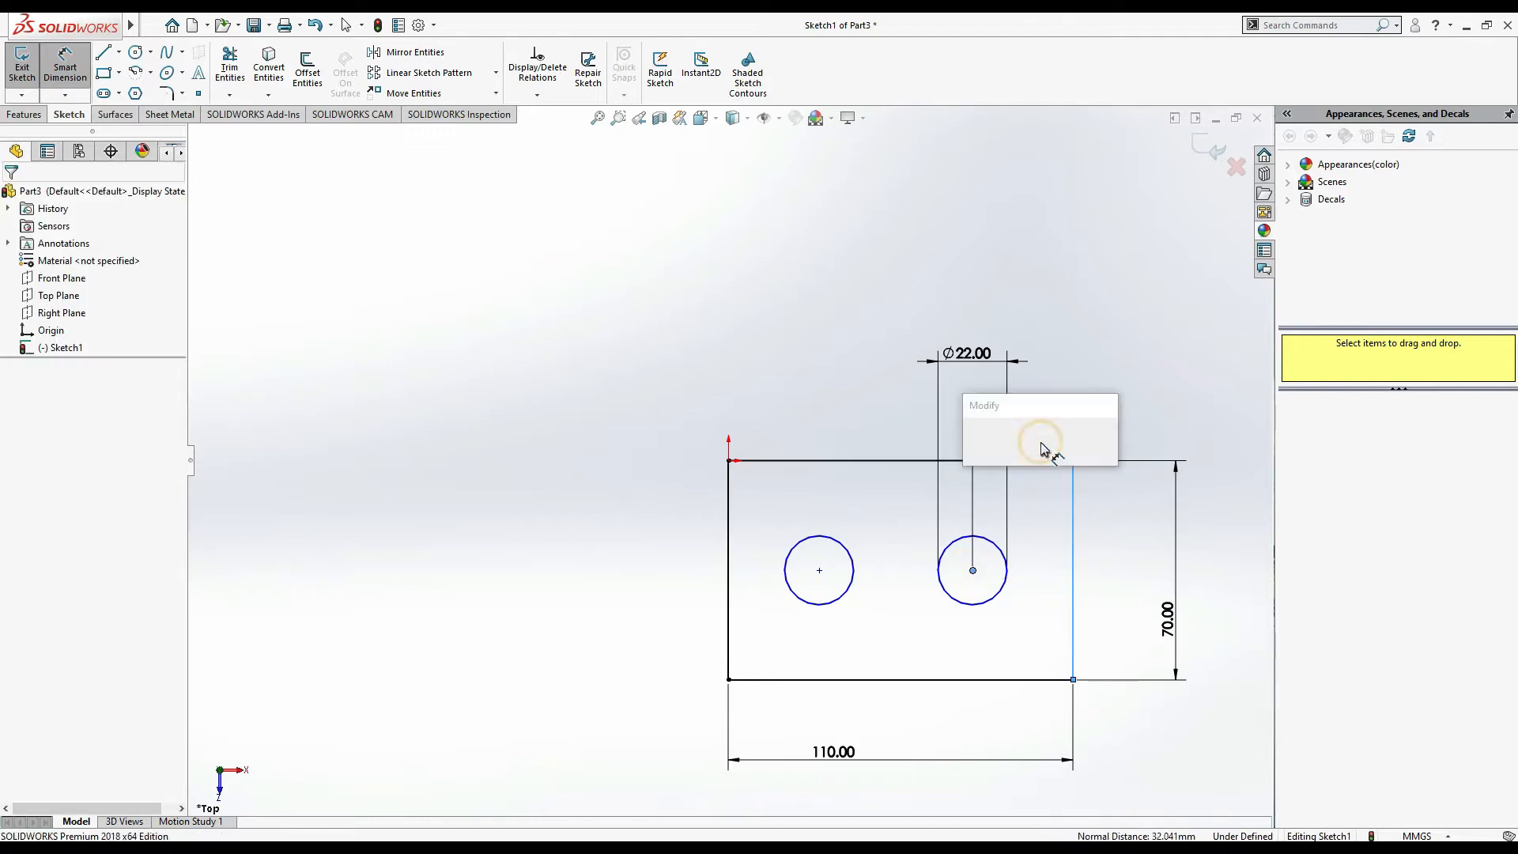
text(30)
key(Return)
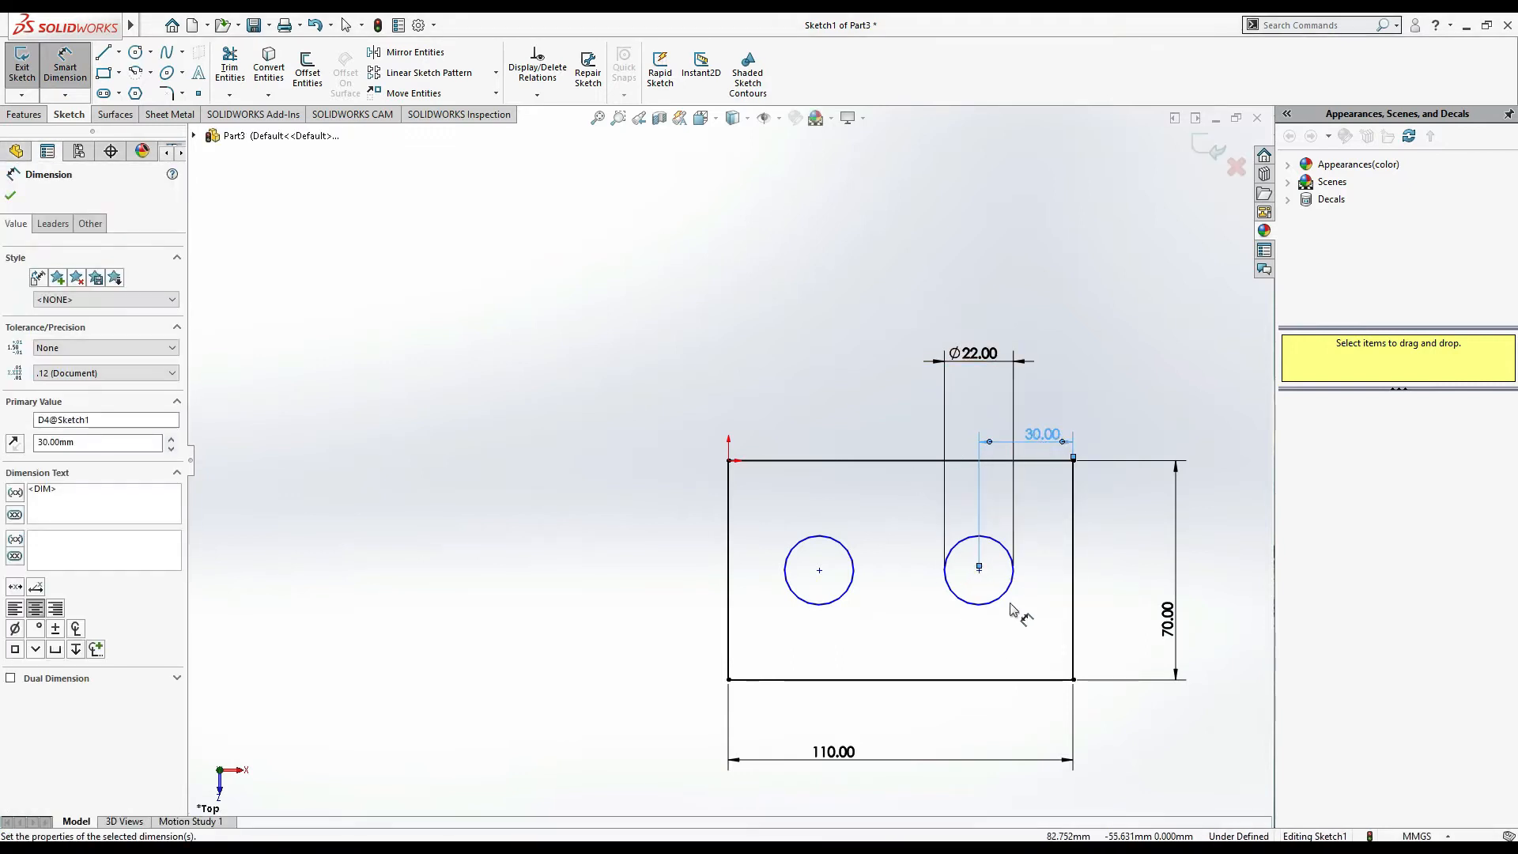
Dimension the right circle's center 30 mm above the rectangle's lower edge
click(980, 571)
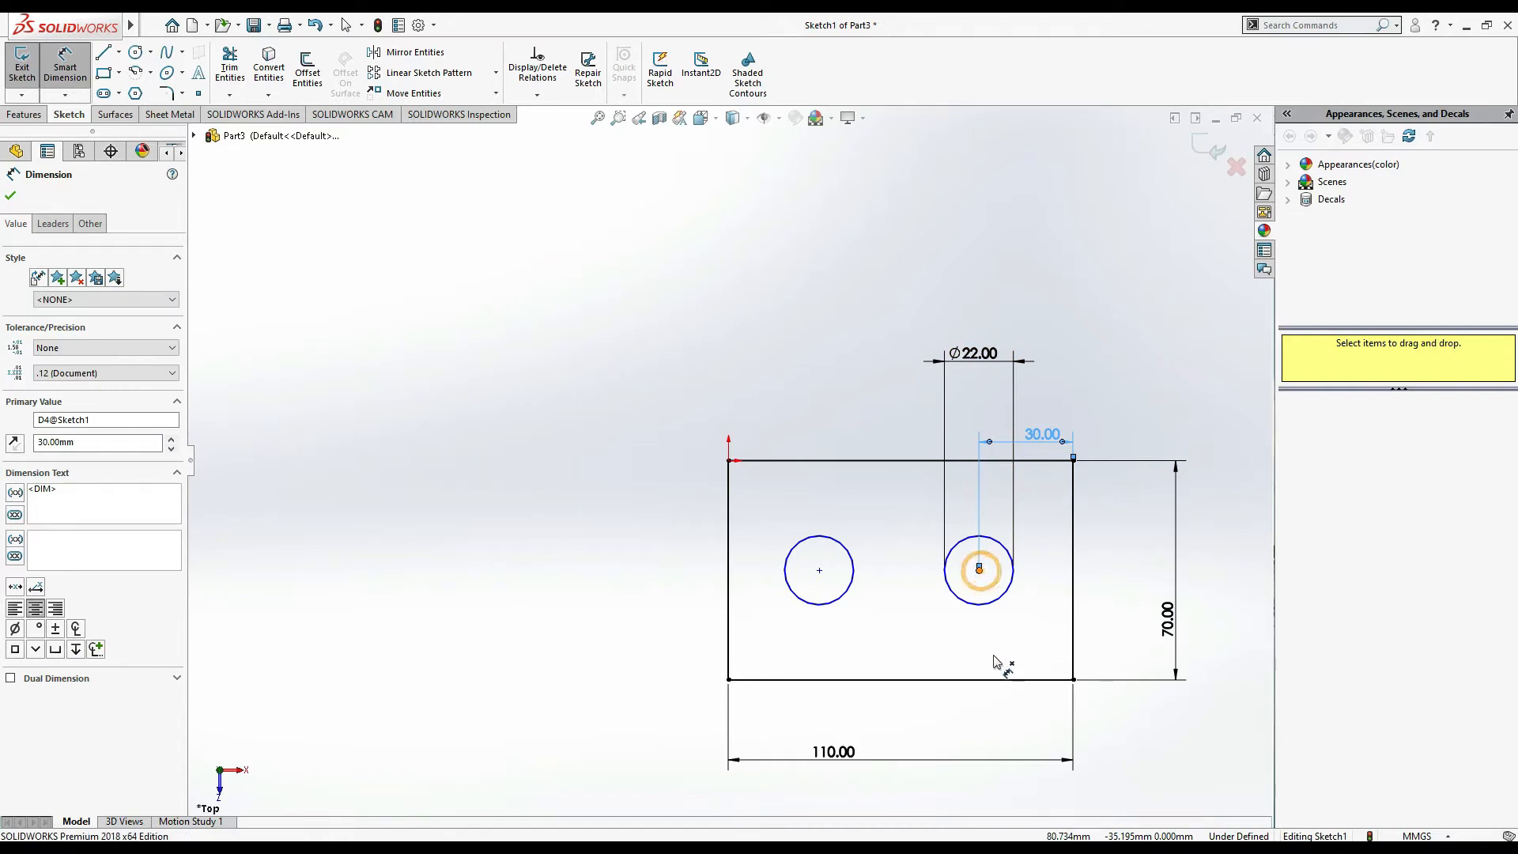
click(1056, 679)
click(1105, 669)
text(30)
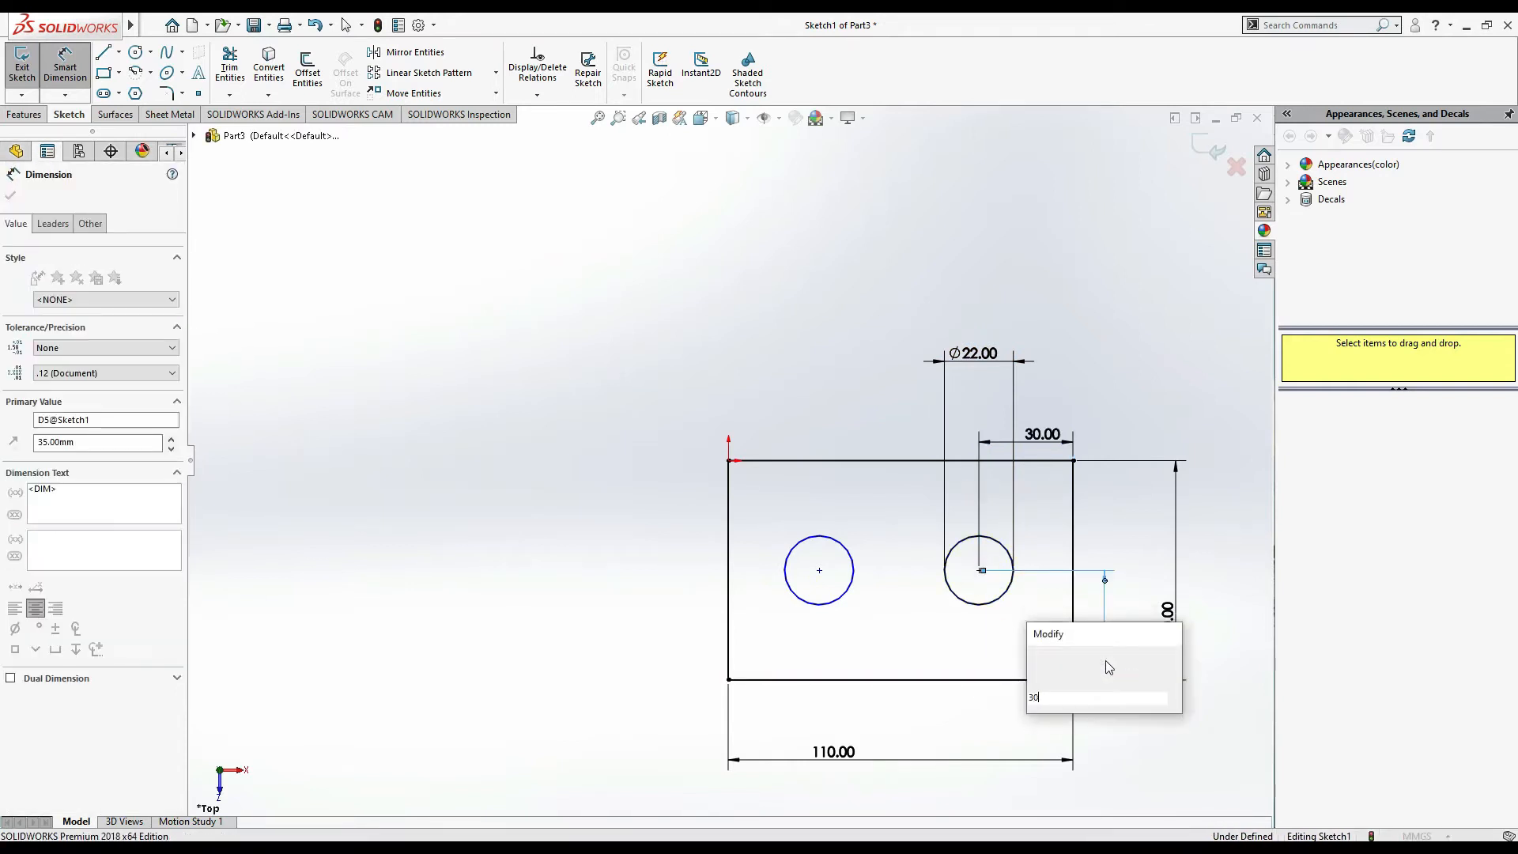
key(Return)
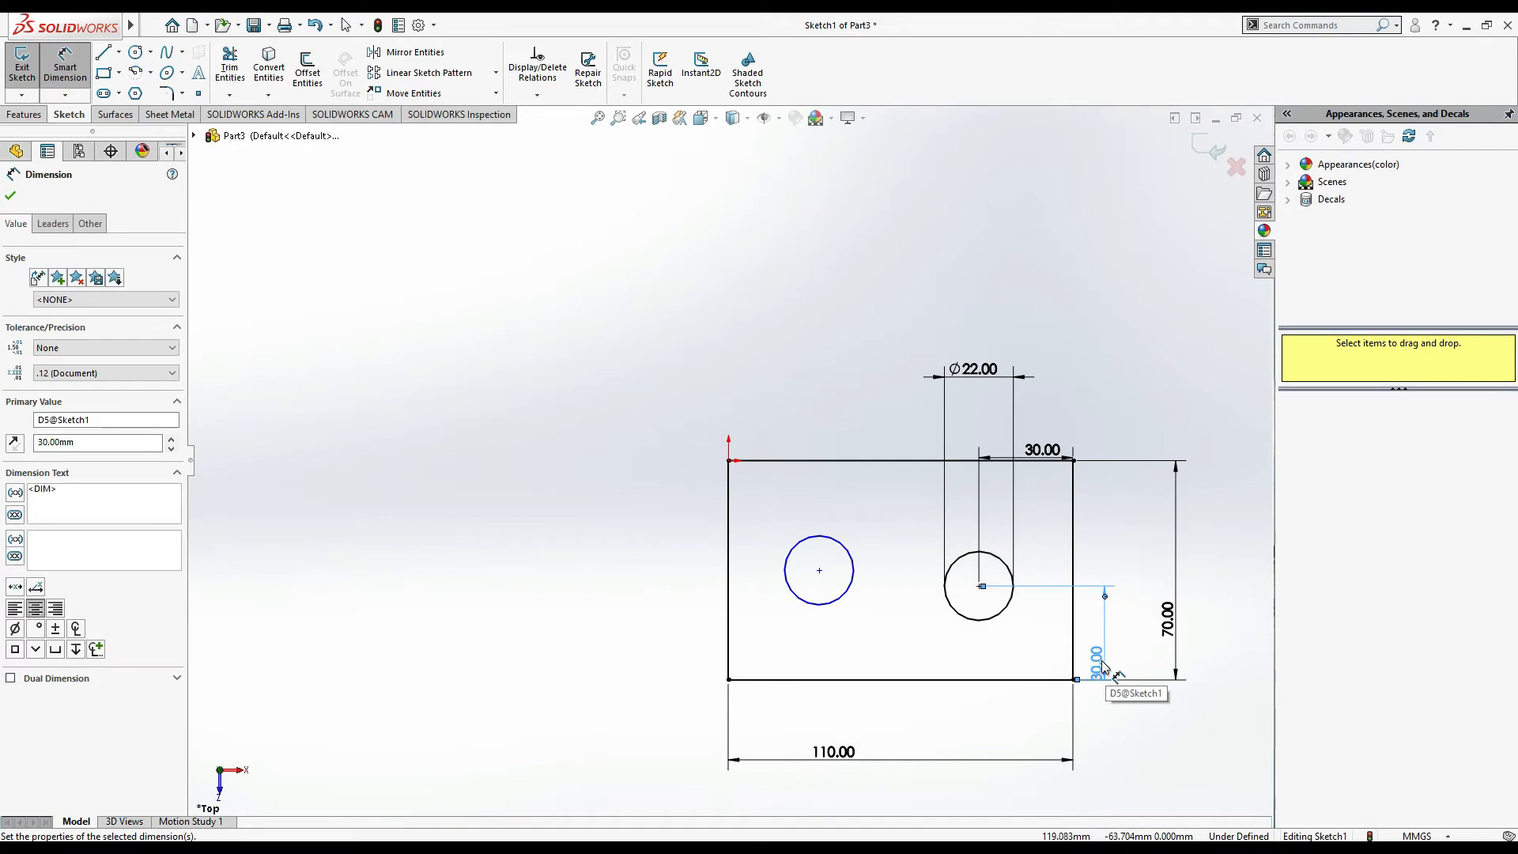
Check the hole spacing in the reference image and dimension the horizontal distance between the two circle centers to 45 mm
key(alt+Tab)
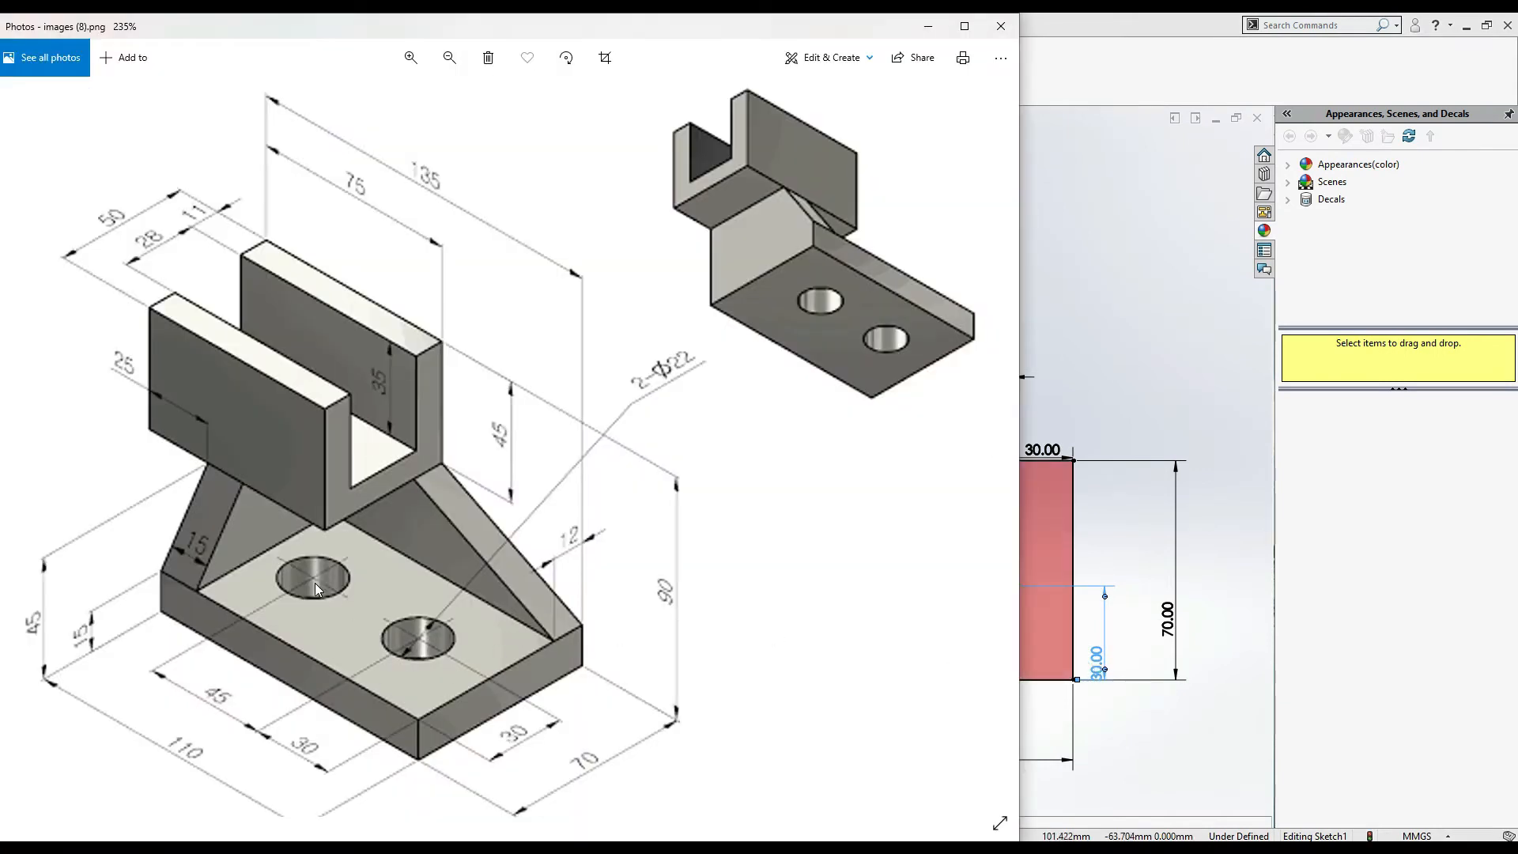
key(alt+Tab)
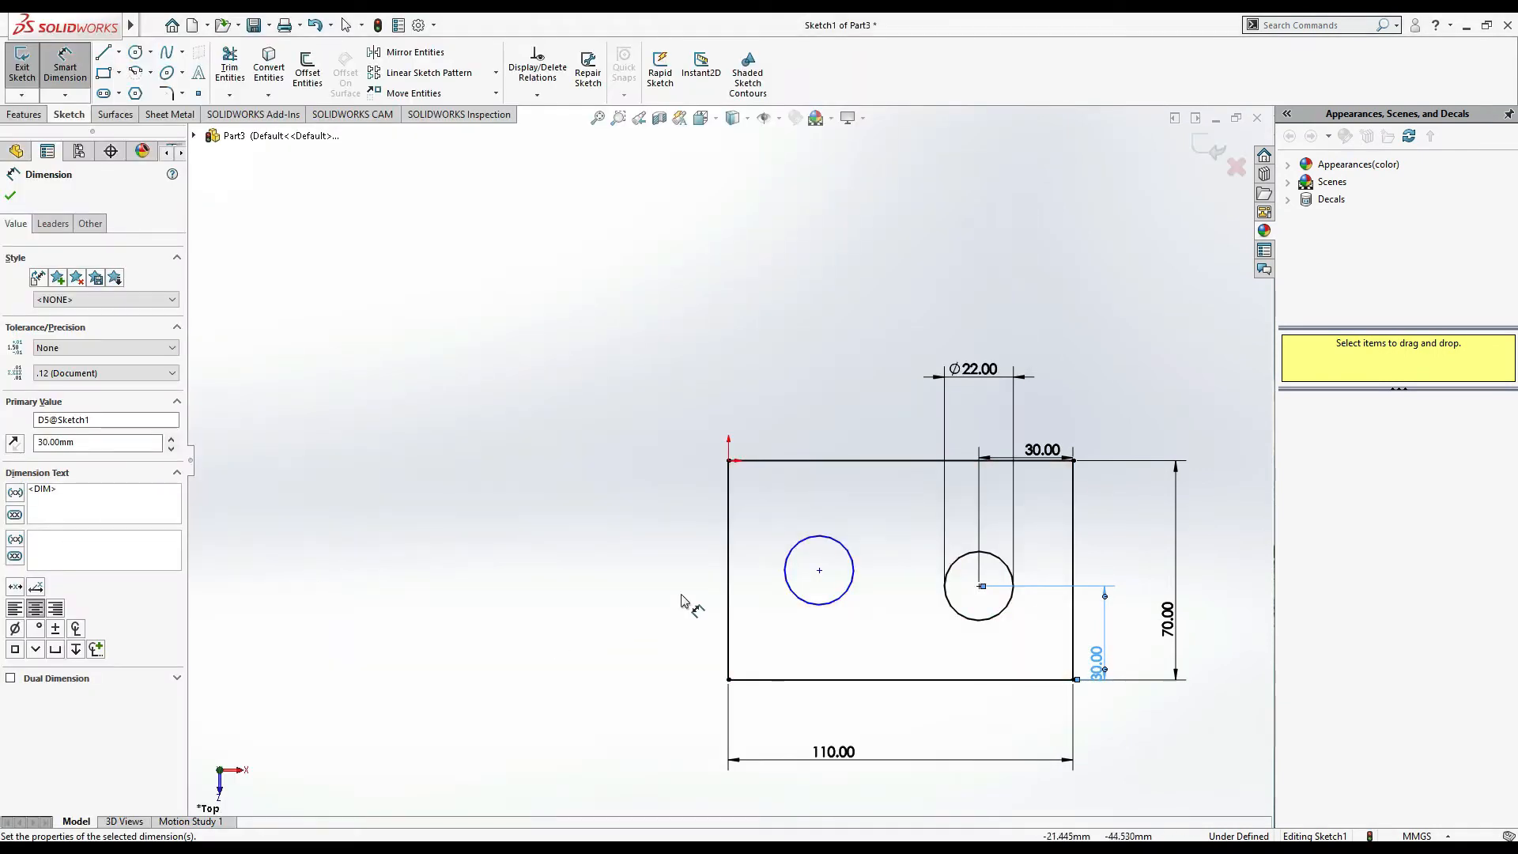
click(820, 570)
click(980, 586)
click(915, 712)
text(45)
key(Return)
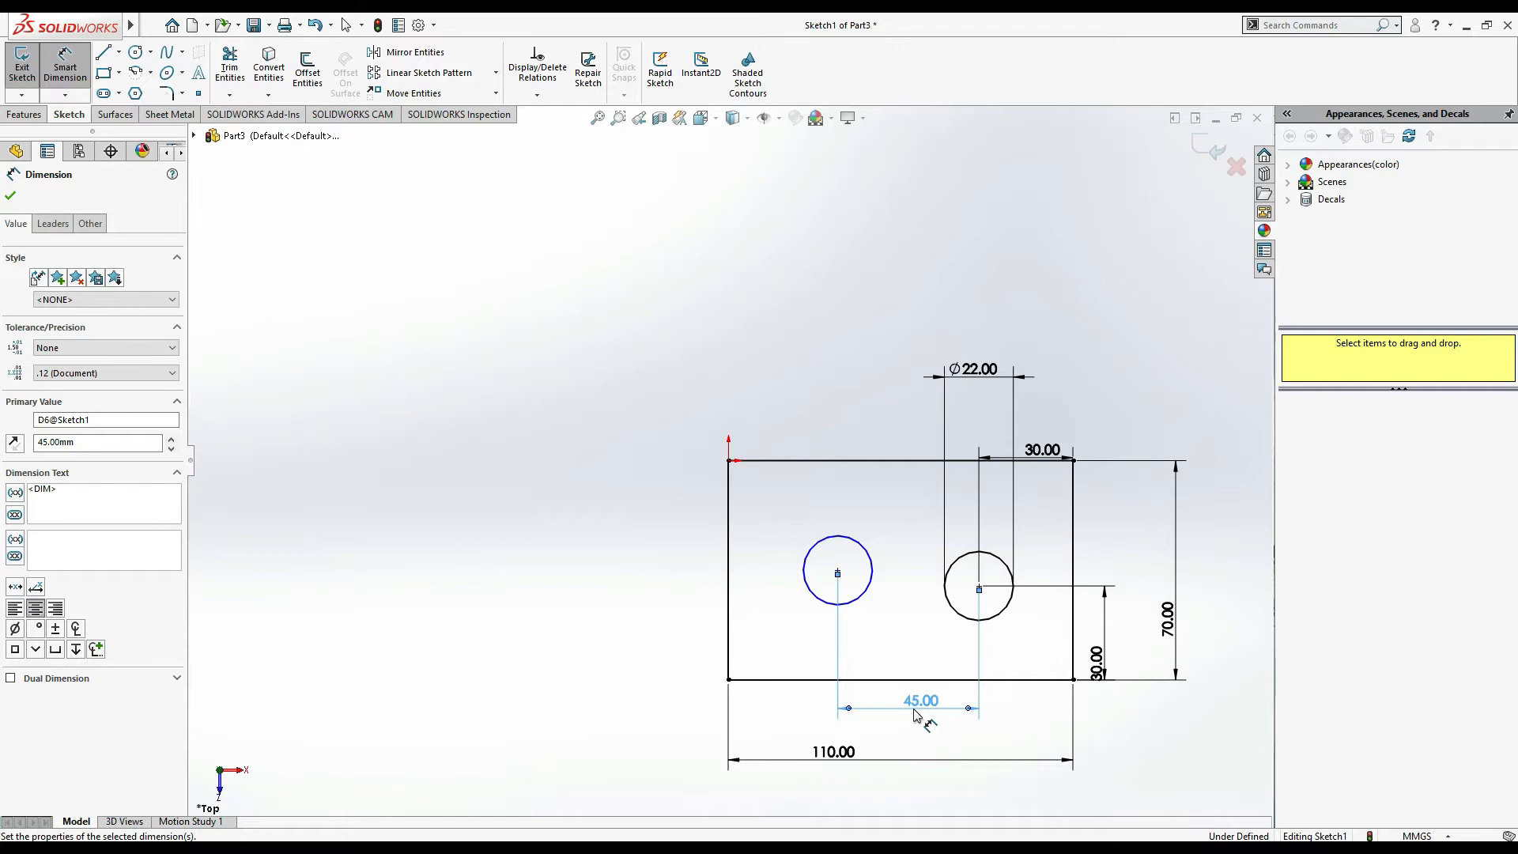
key(Escape)
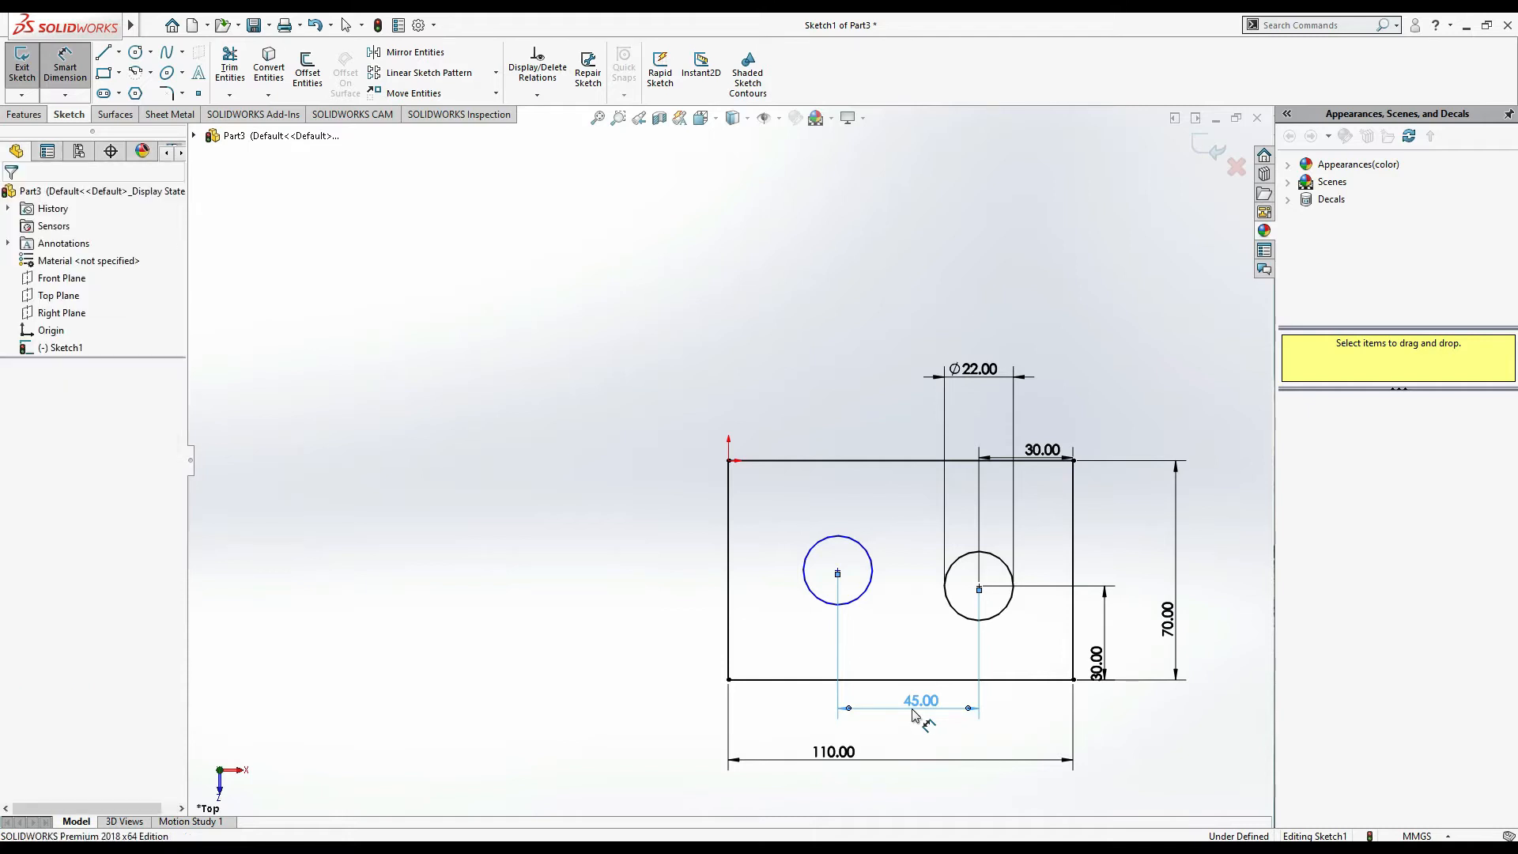
key(Escape)
Add a Horizontal relation between the center points of the two circles
click(837, 571)
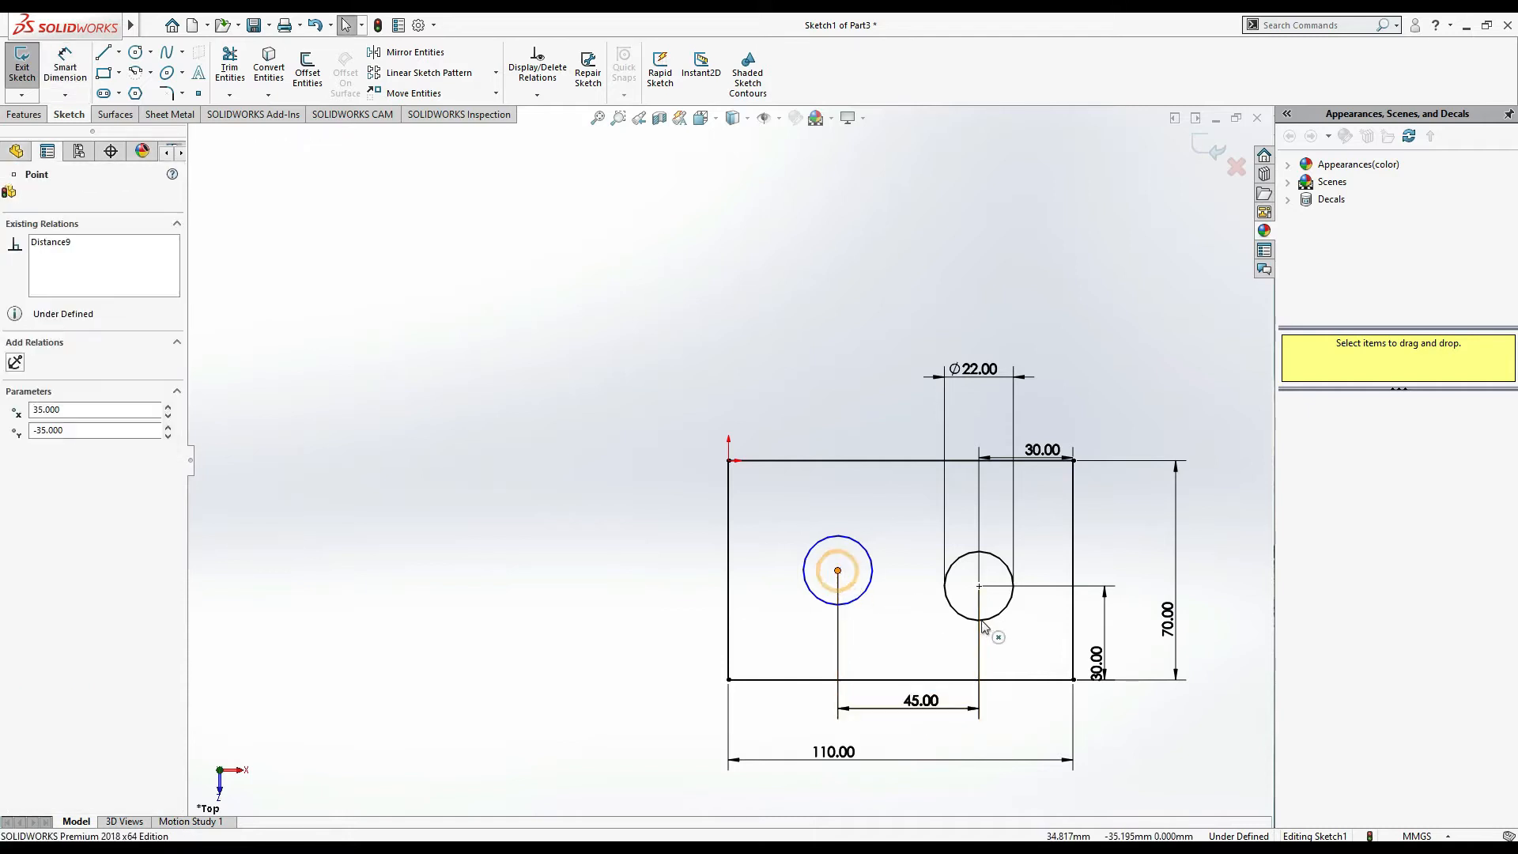
ctrl+click(978, 586)
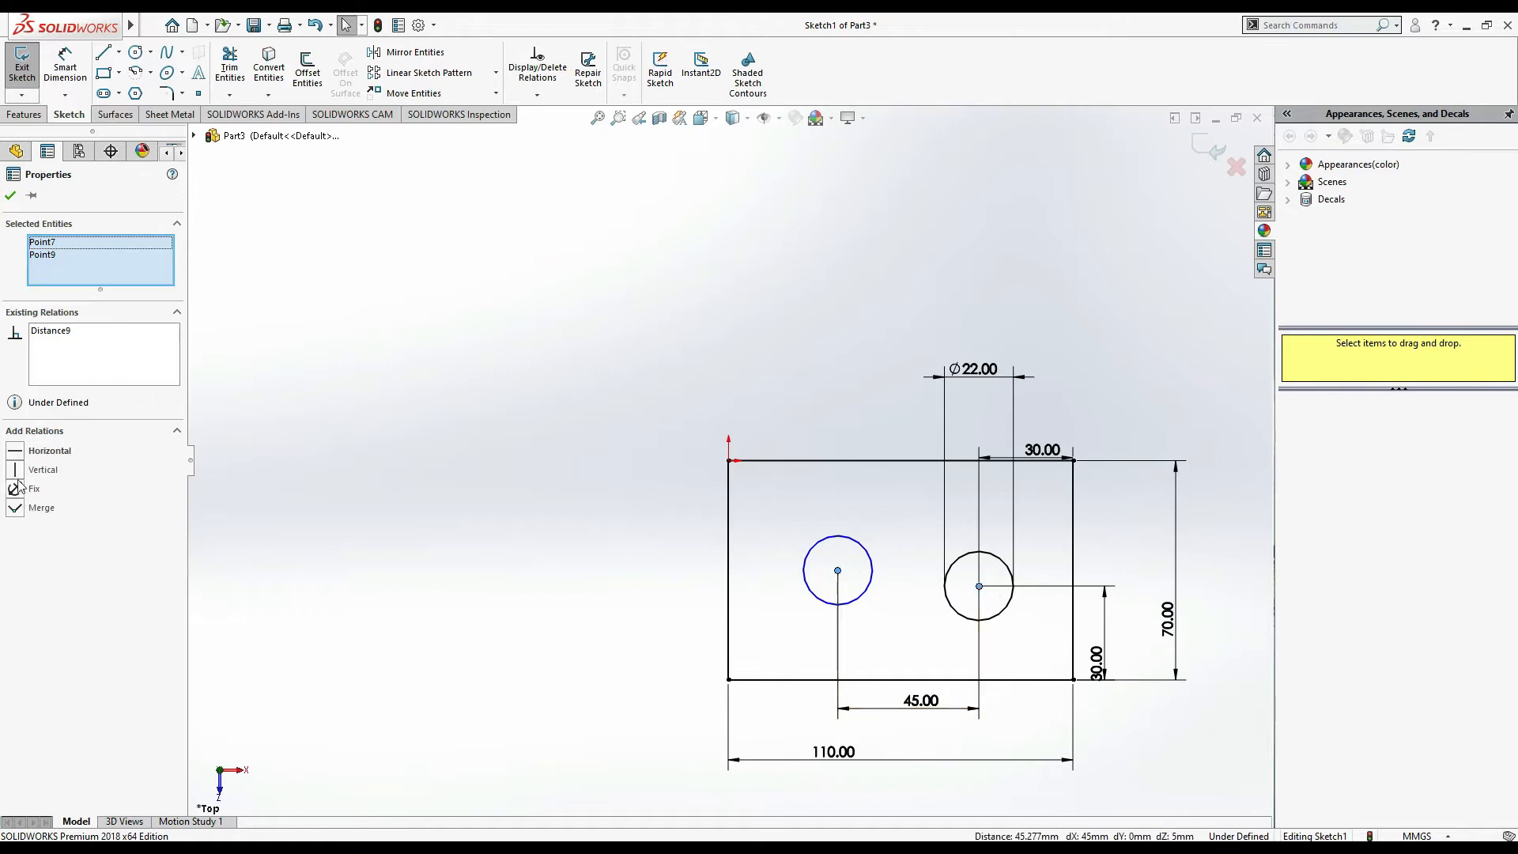
click(36, 451)
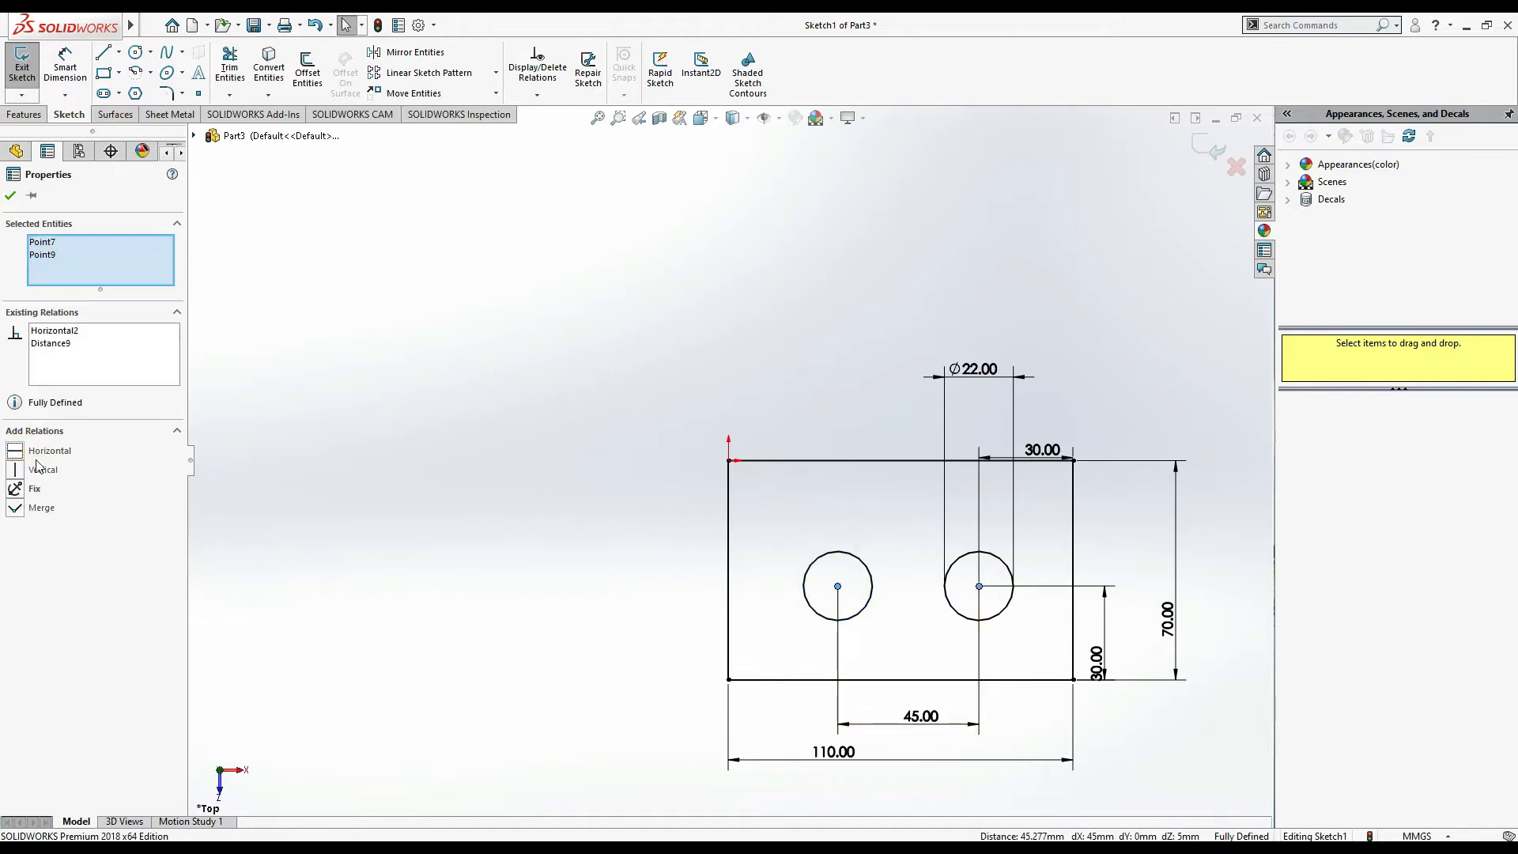
click(11, 194)
Look up the base thickness in the reference image and extrude the sketch as a Blind boss 15 mm deep
key(alt+Tab)
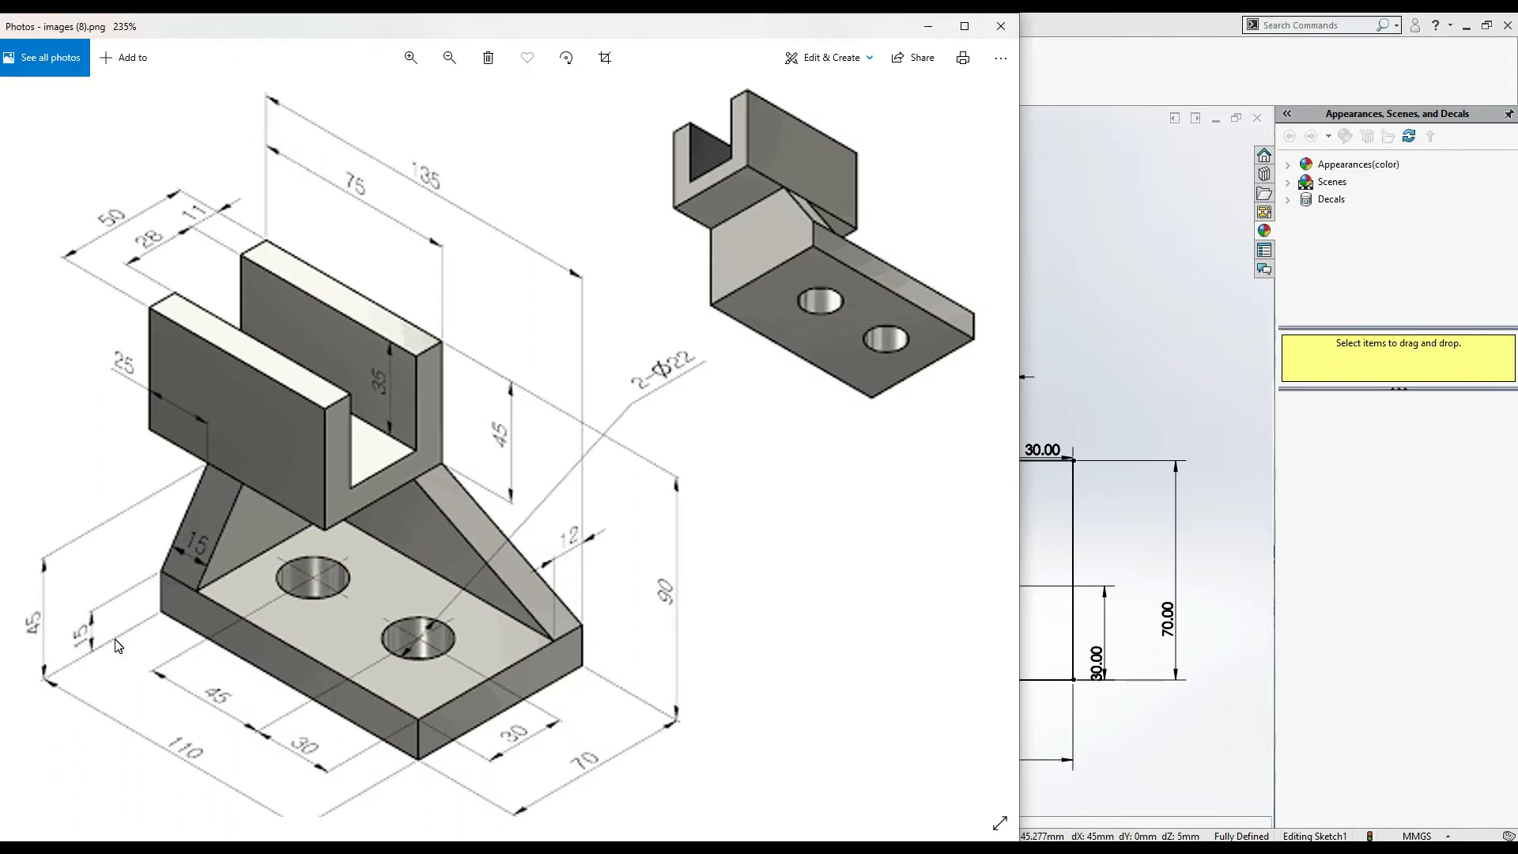
key(alt+Tab)
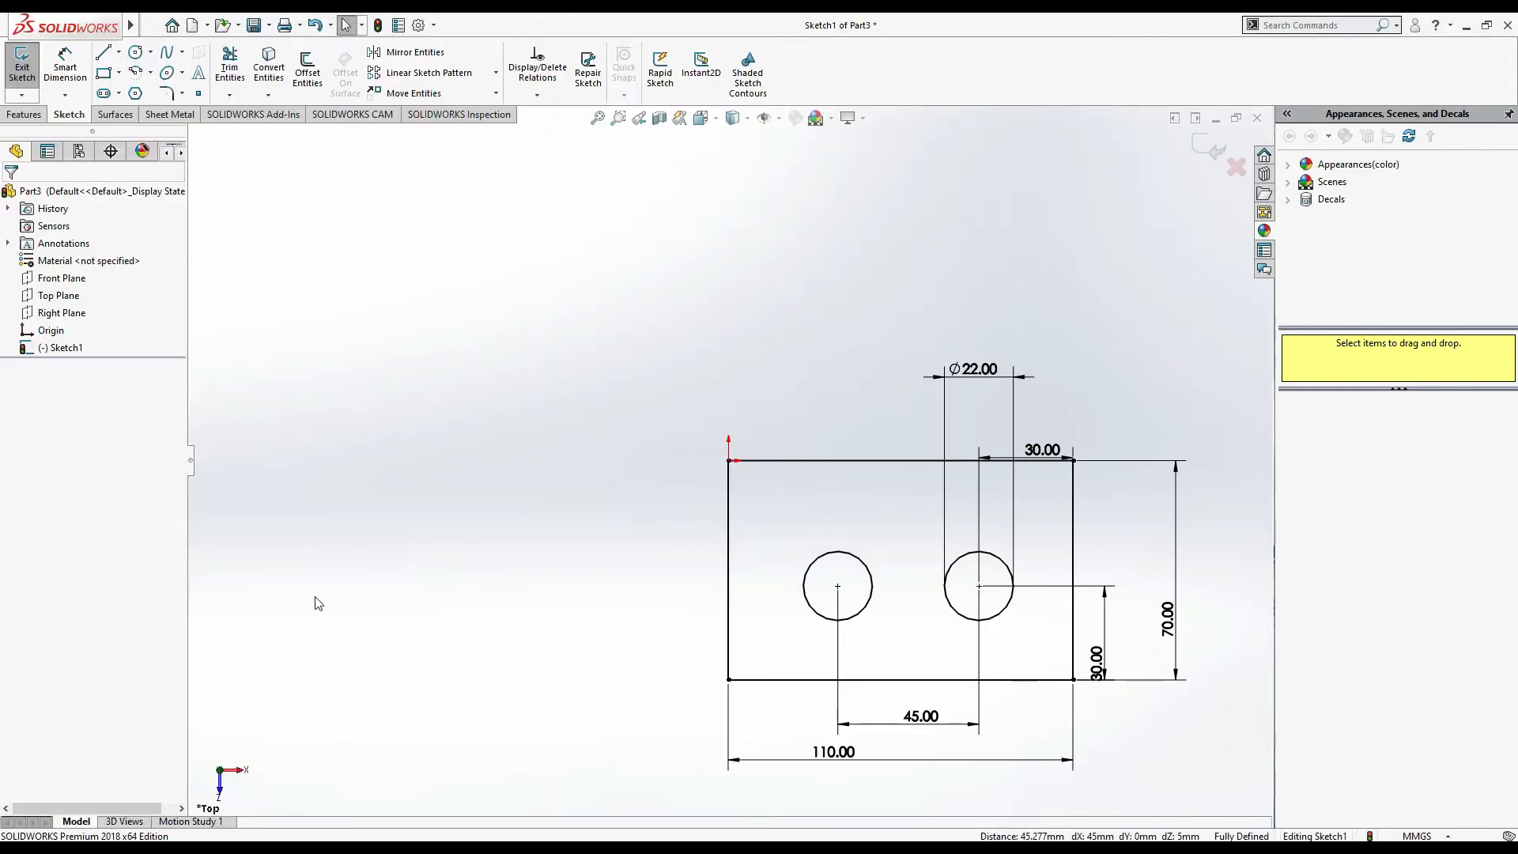
click(24, 114)
click(24, 71)
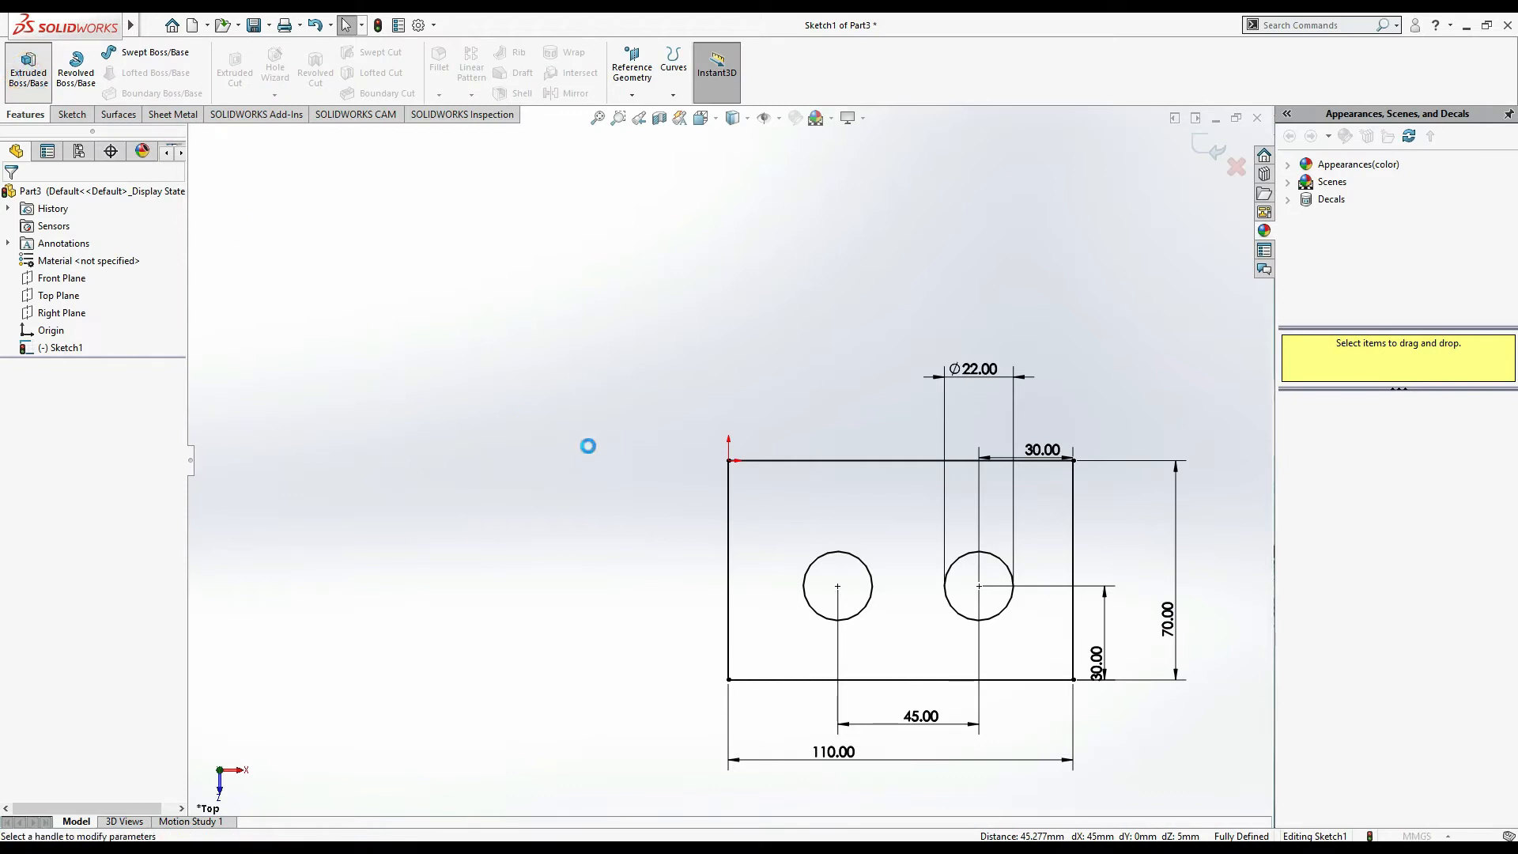
text(15)
key(Return)
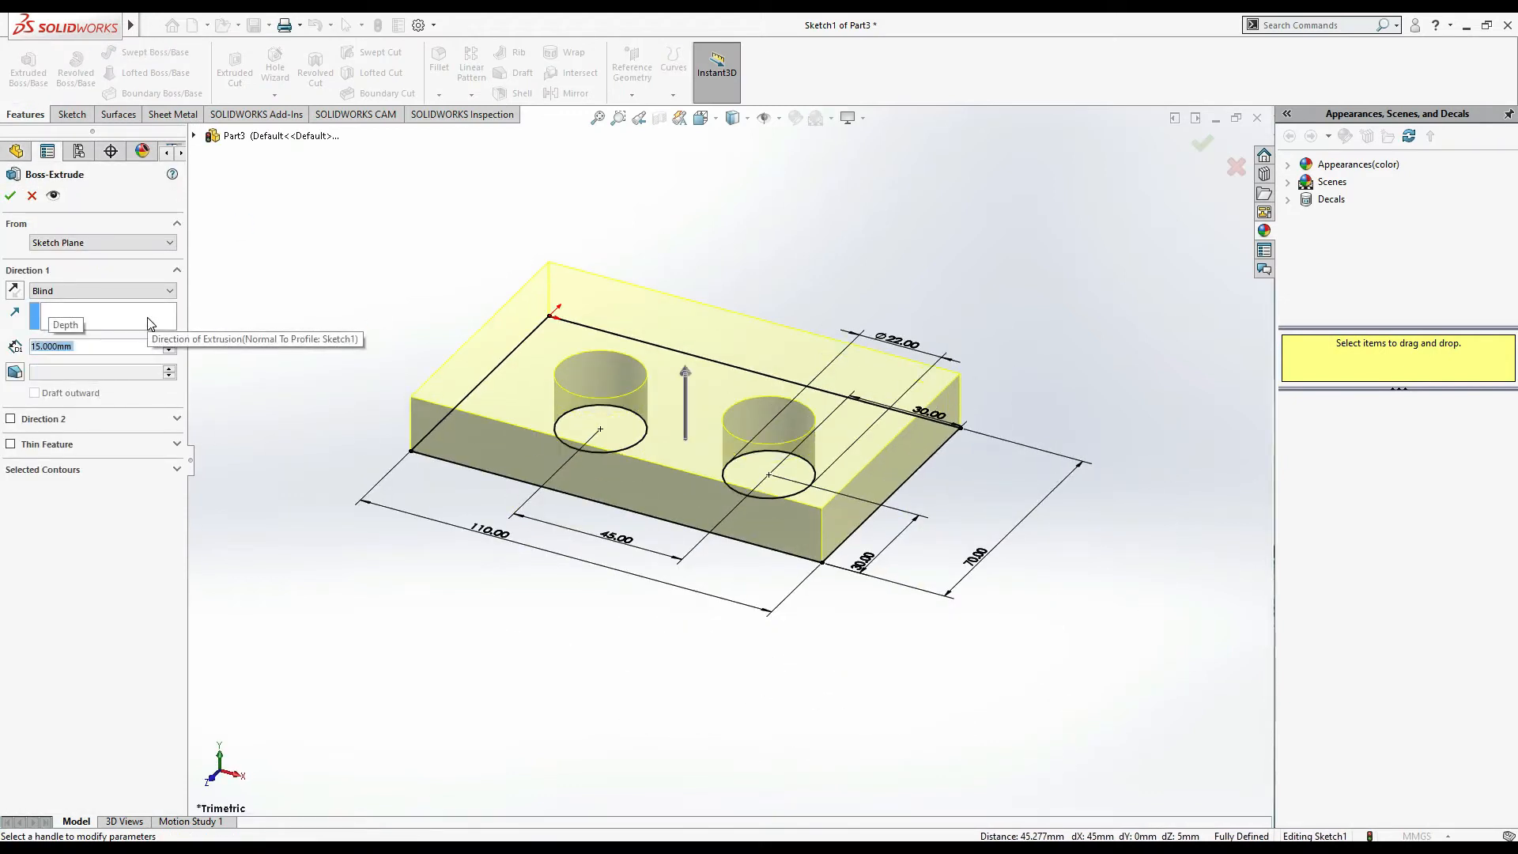
click(11, 195)
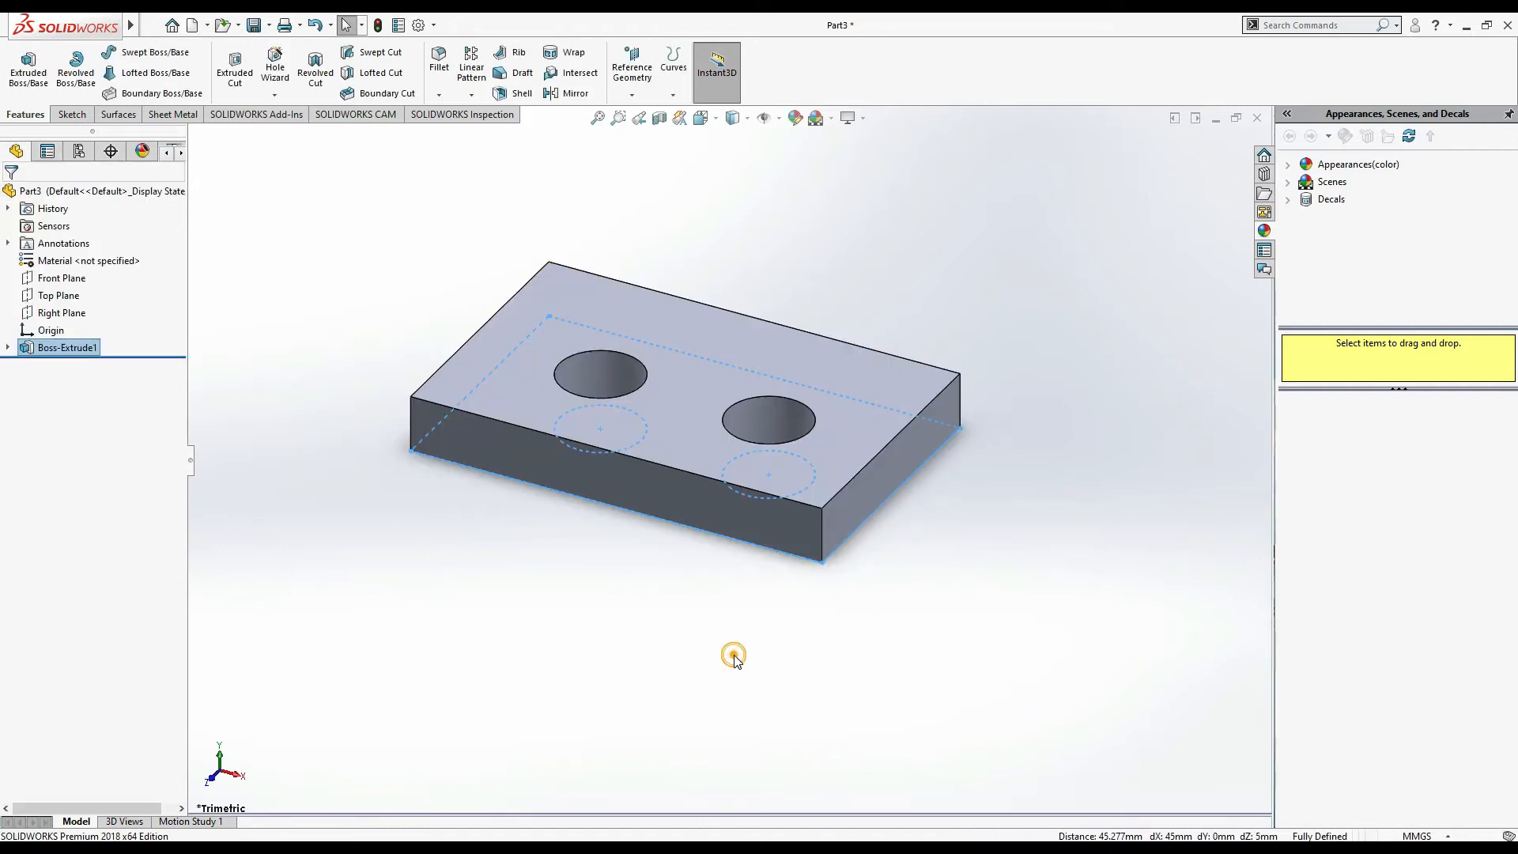
click(734, 656)
Consult the reference image and start a sketch on the plate's 70 mm wide end face at the origin side
key(alt+Tab)
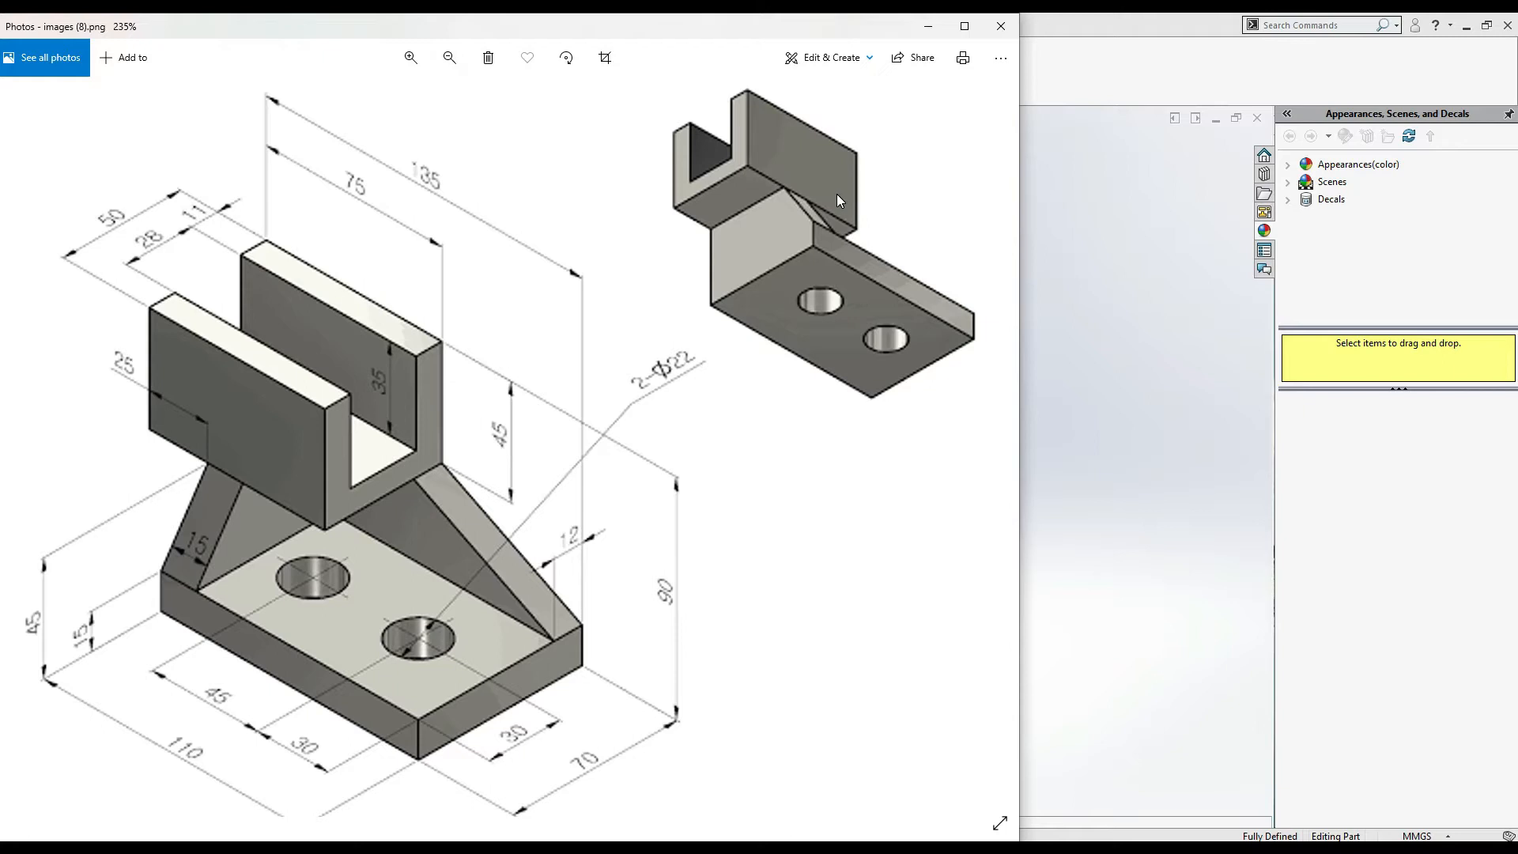
key(alt+Tab)
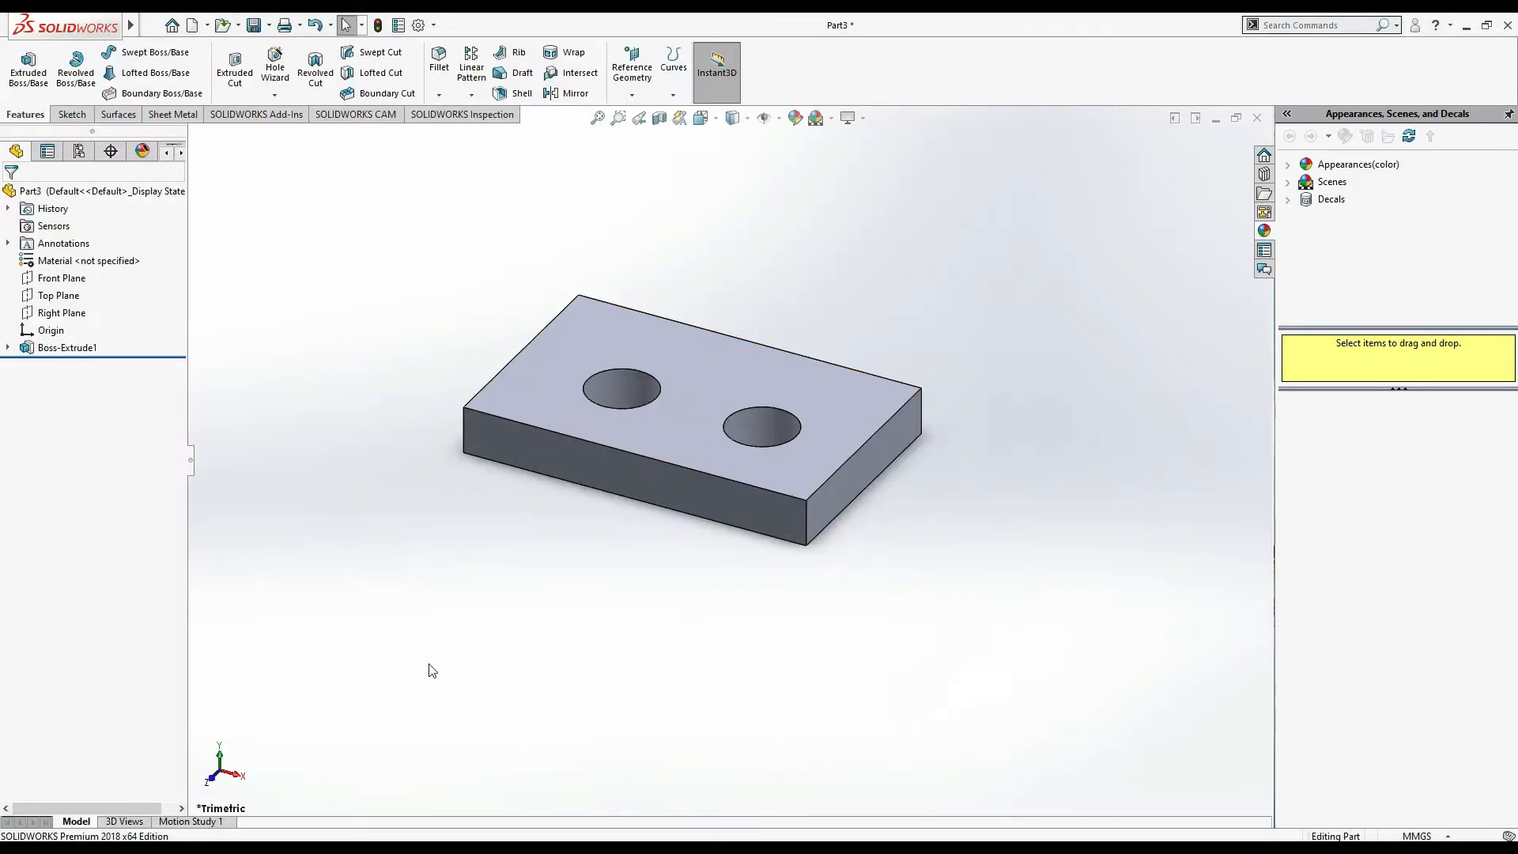
middle_drag(399, 650, 637, 634)
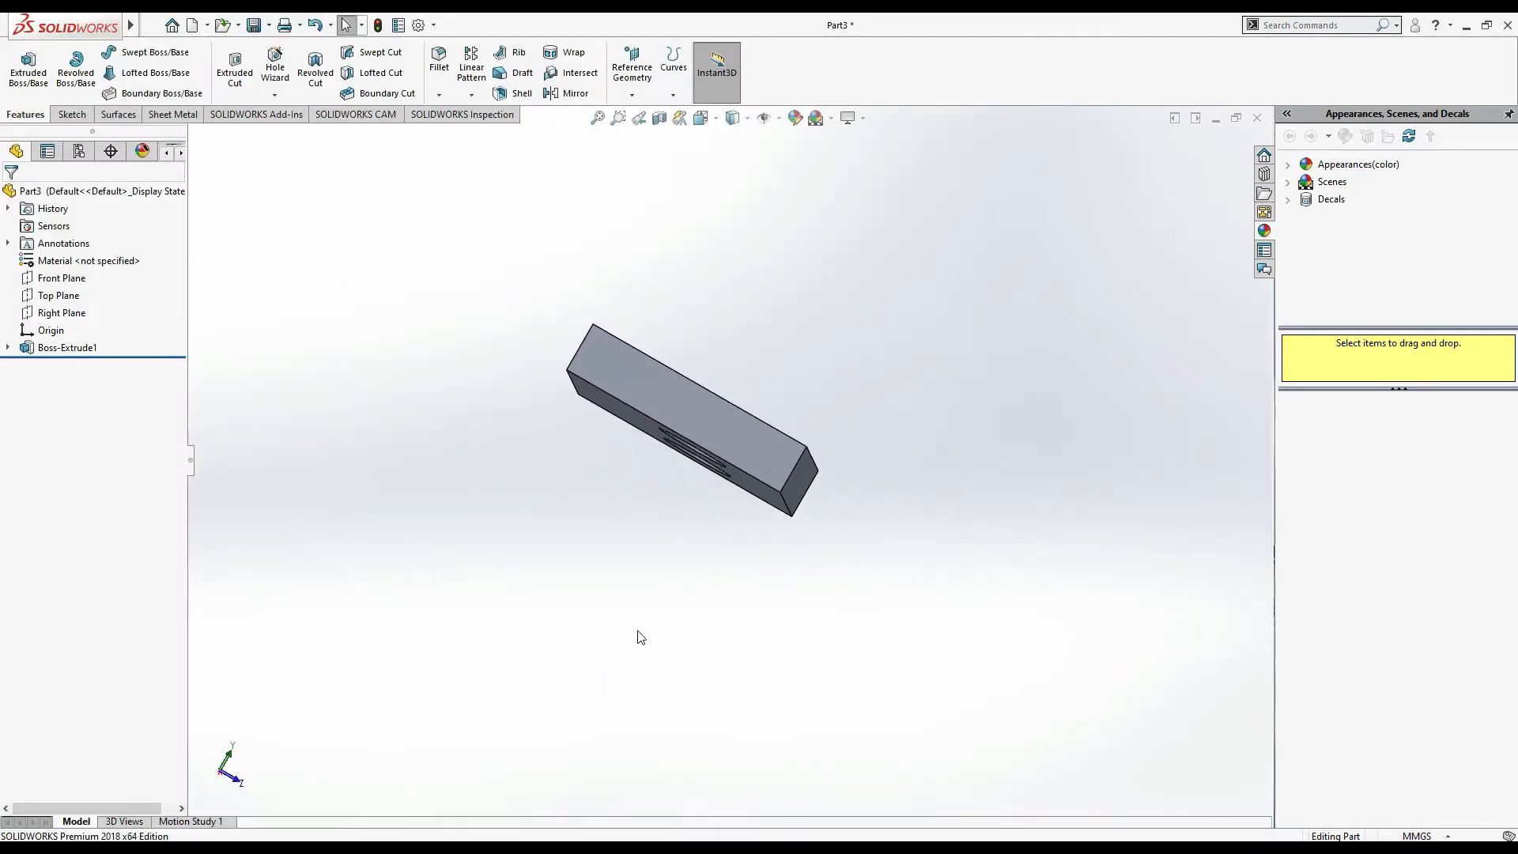
click(732, 424)
click(802, 377)
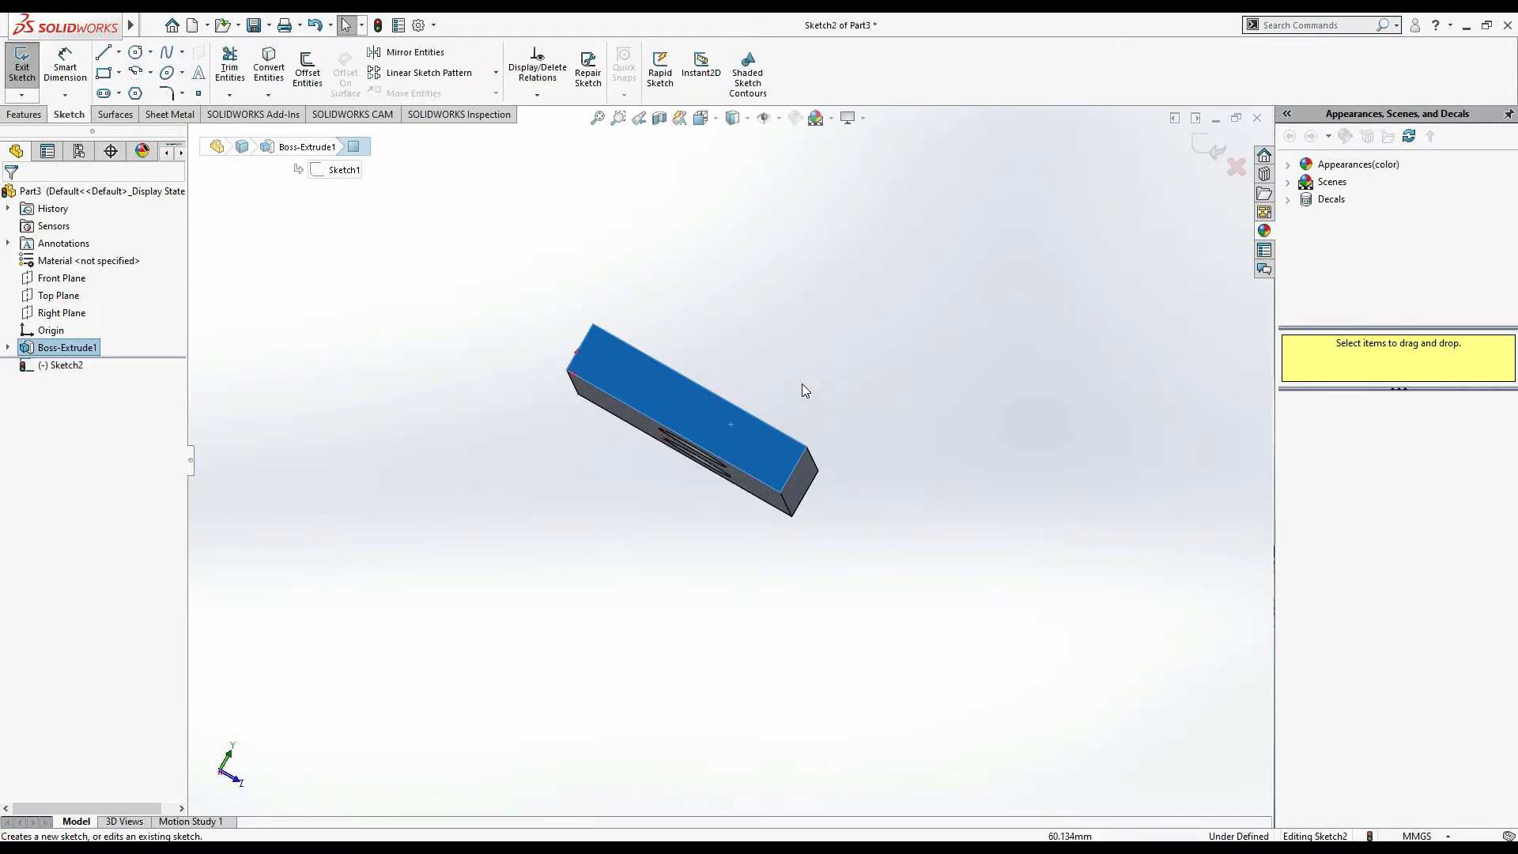
click(1364, 845)
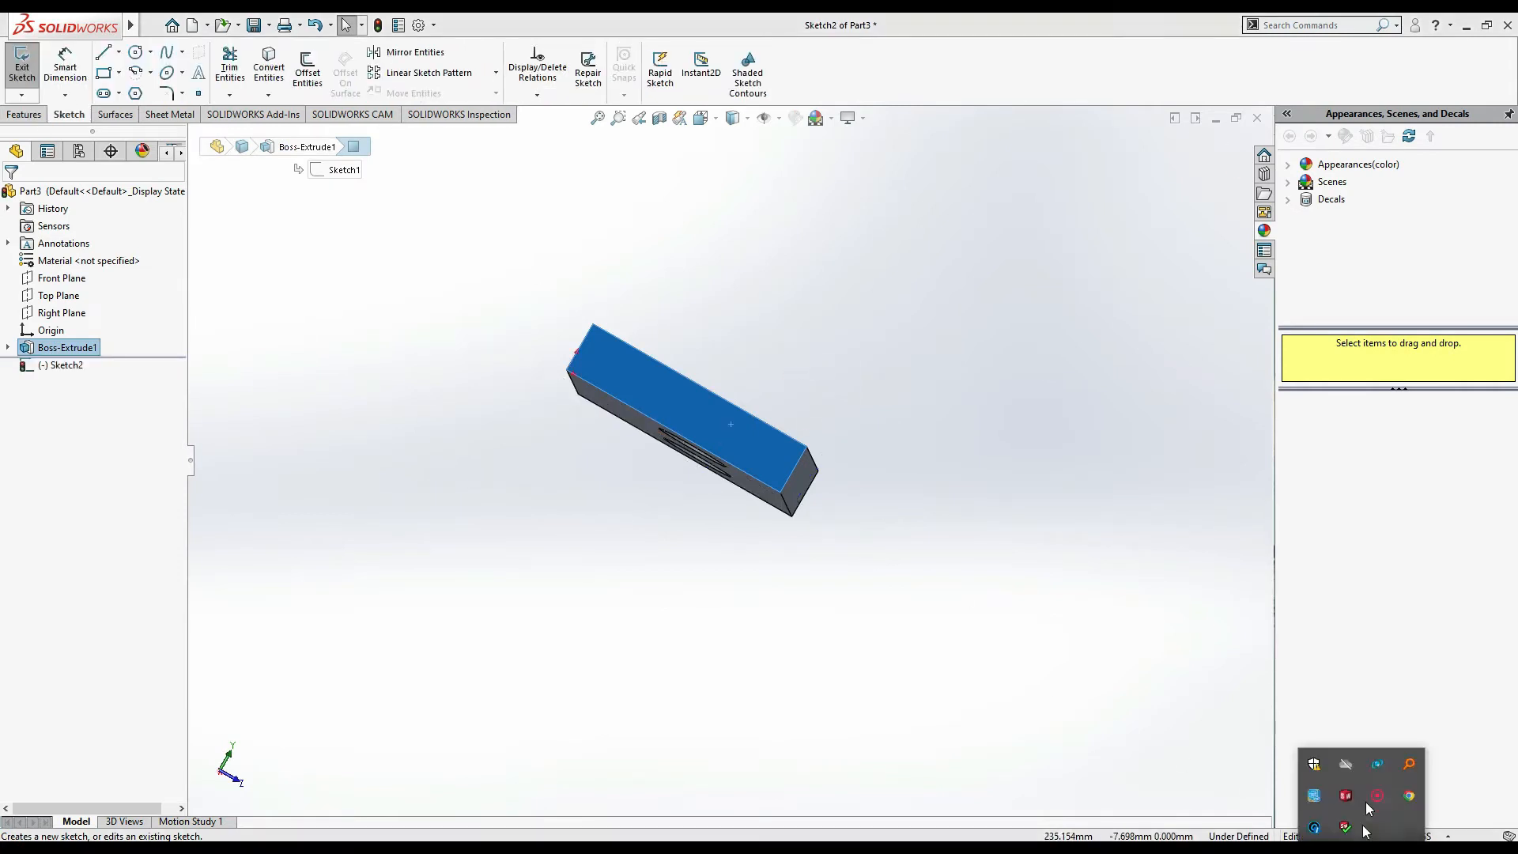
right_click(1317, 780)
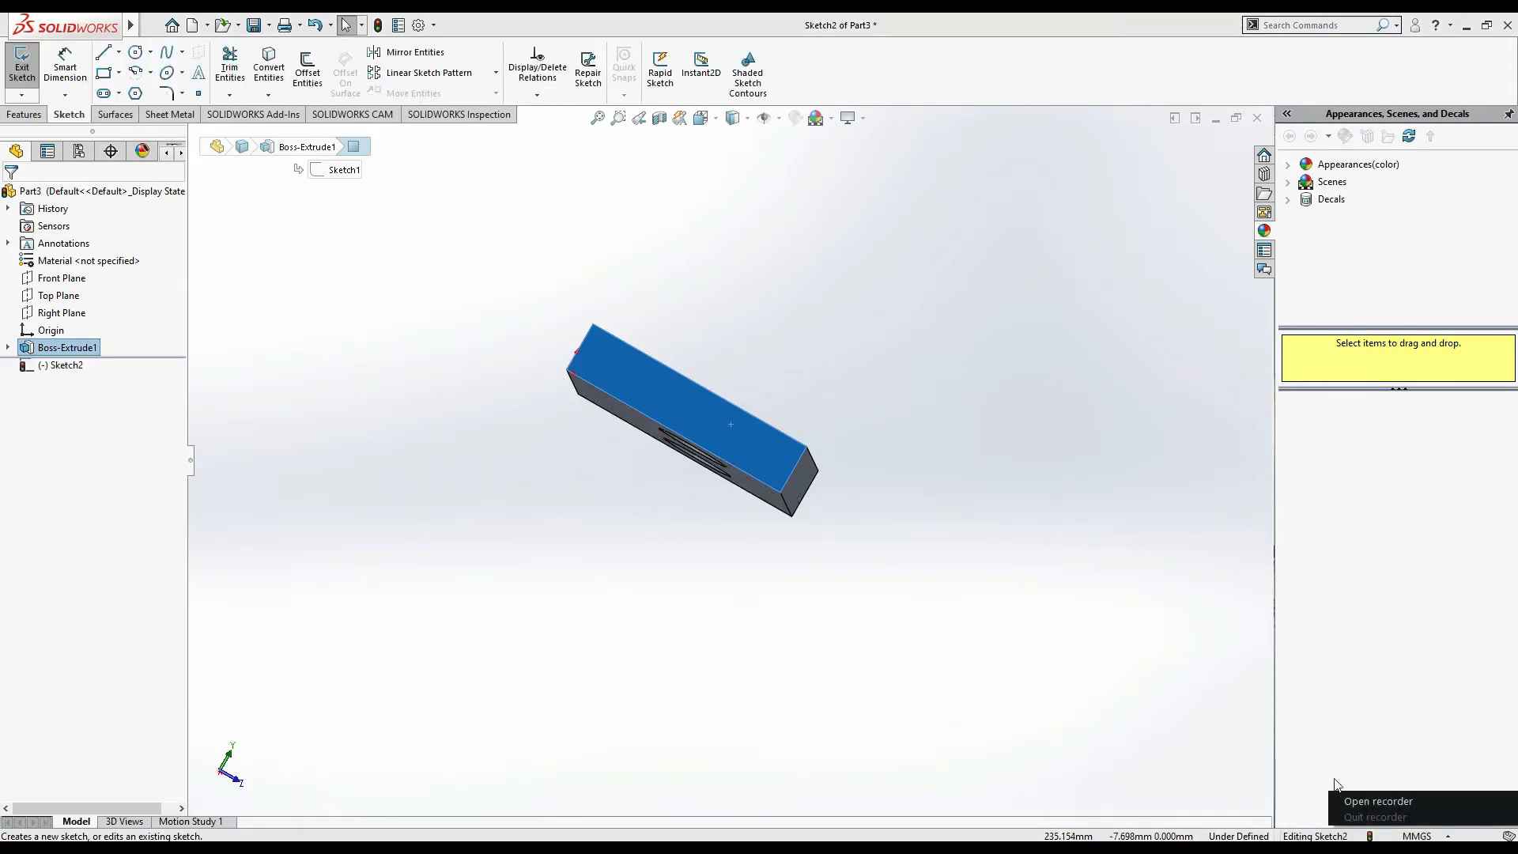
click(1376, 801)
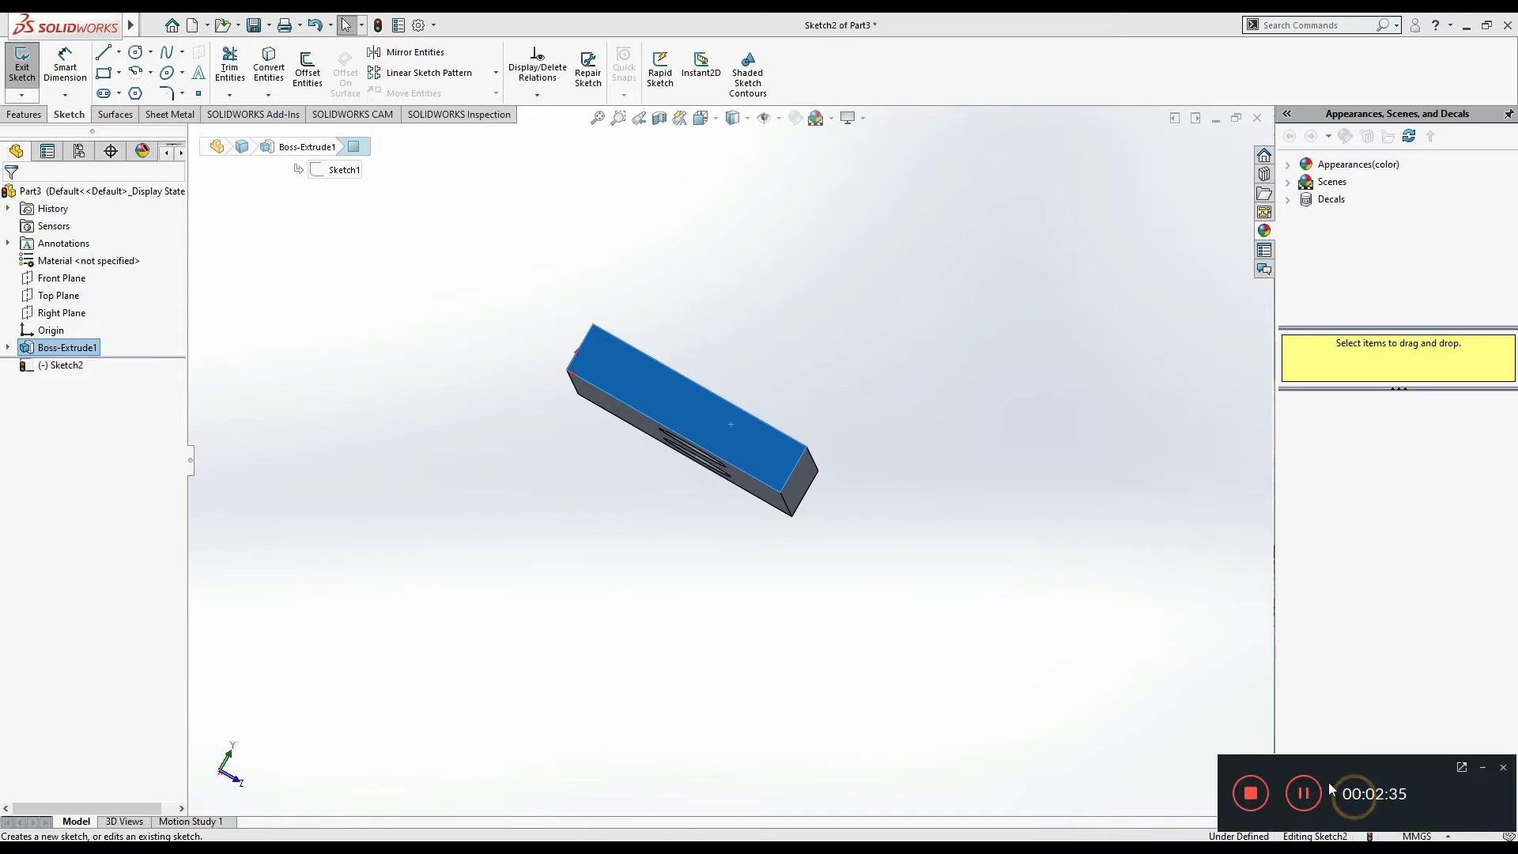
click(1481, 768)
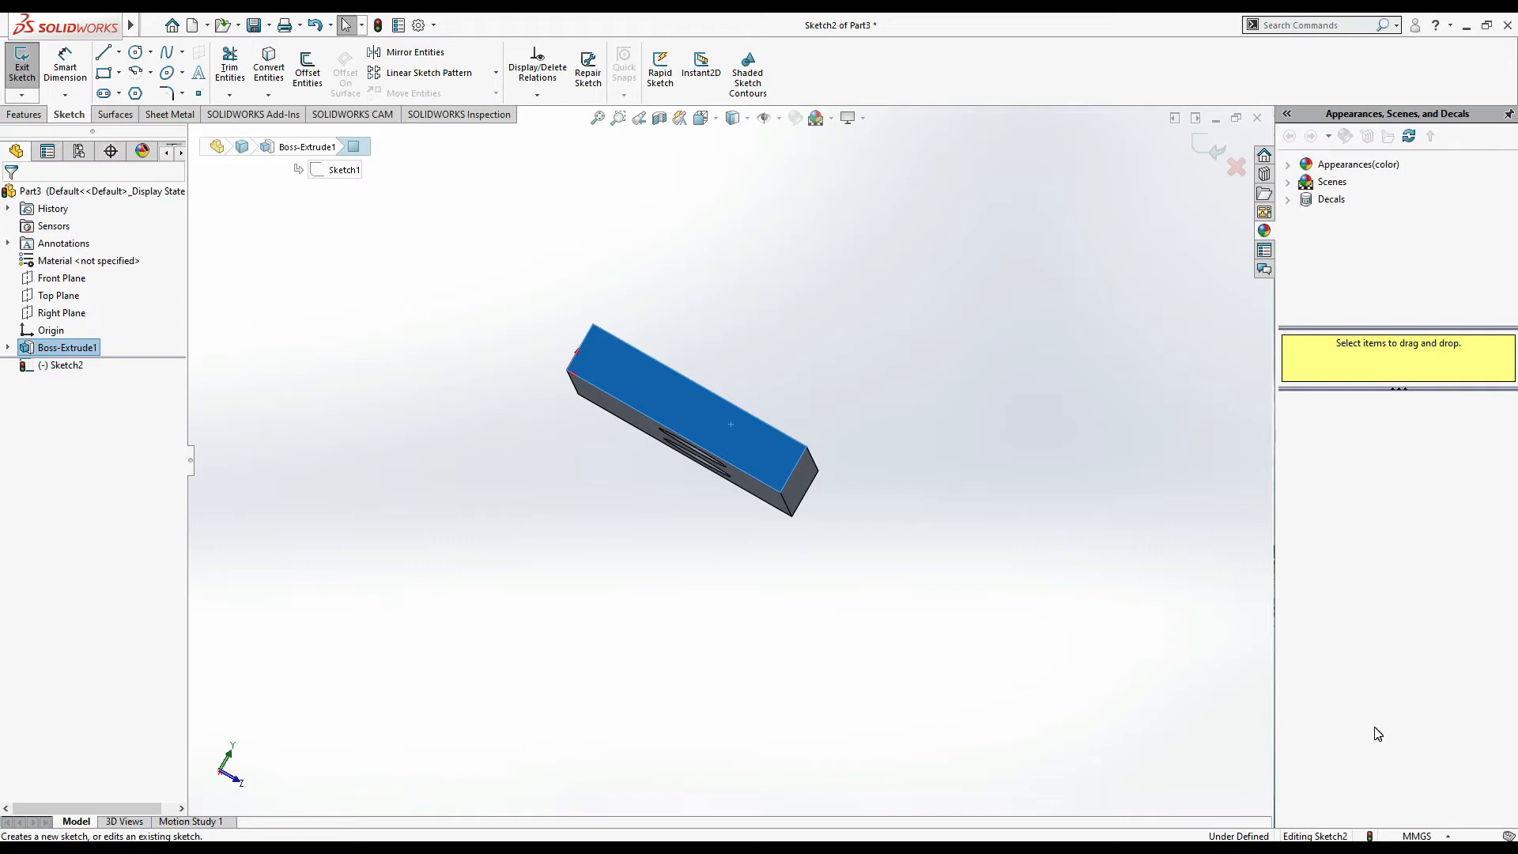
Sketch a closed U-shaped profile with lines above the plate, about 23 mm wide and 21 mm high, its outer edge aligned with the origin
key(ctrl+8)
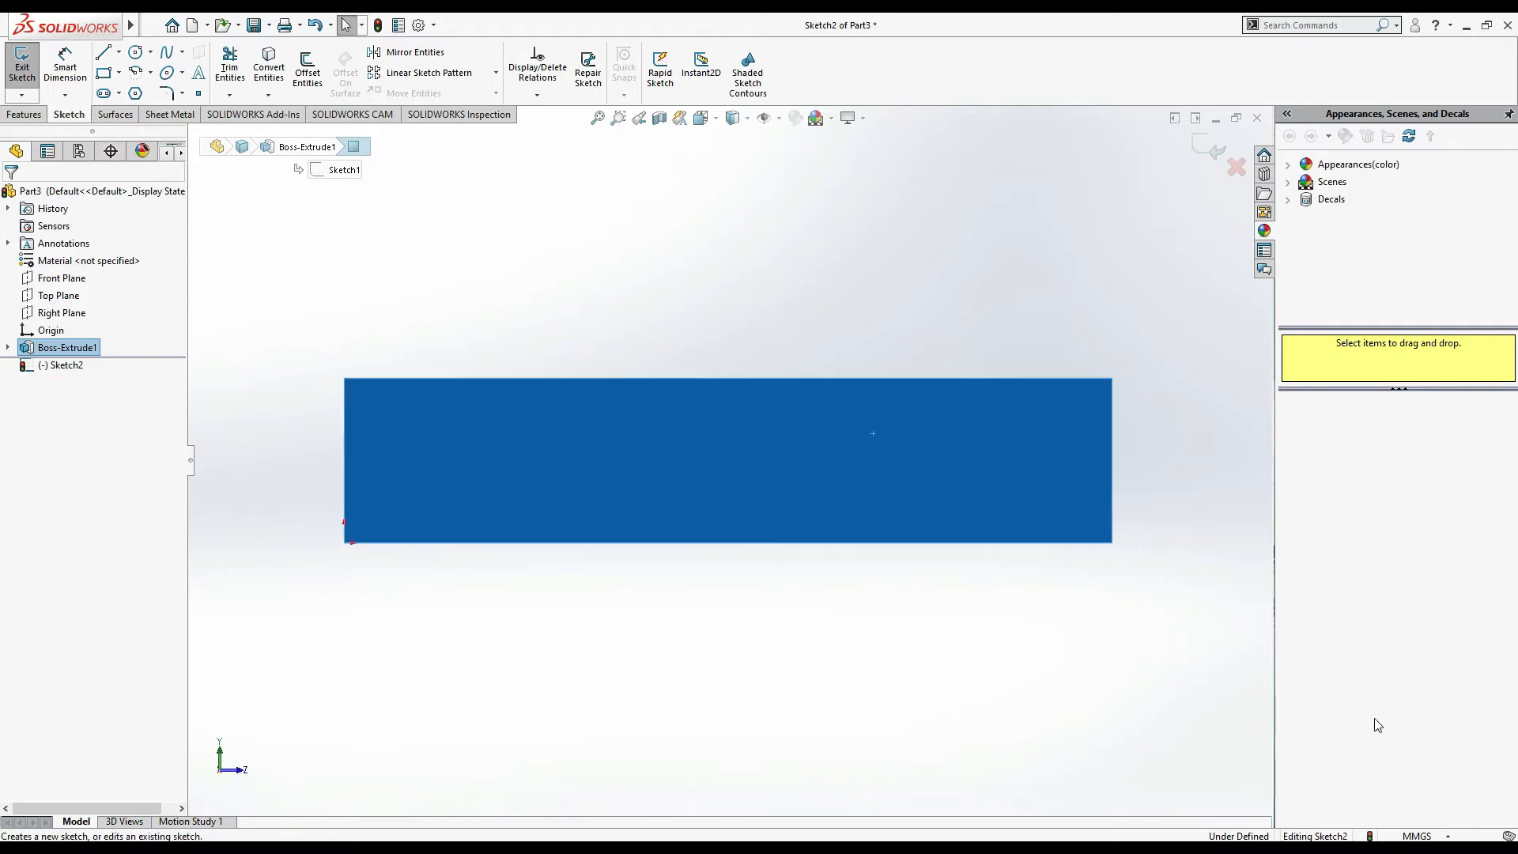
scroll(999, 482, up, 3)
ctrl+middle_drag(881, 316, 884, 421)
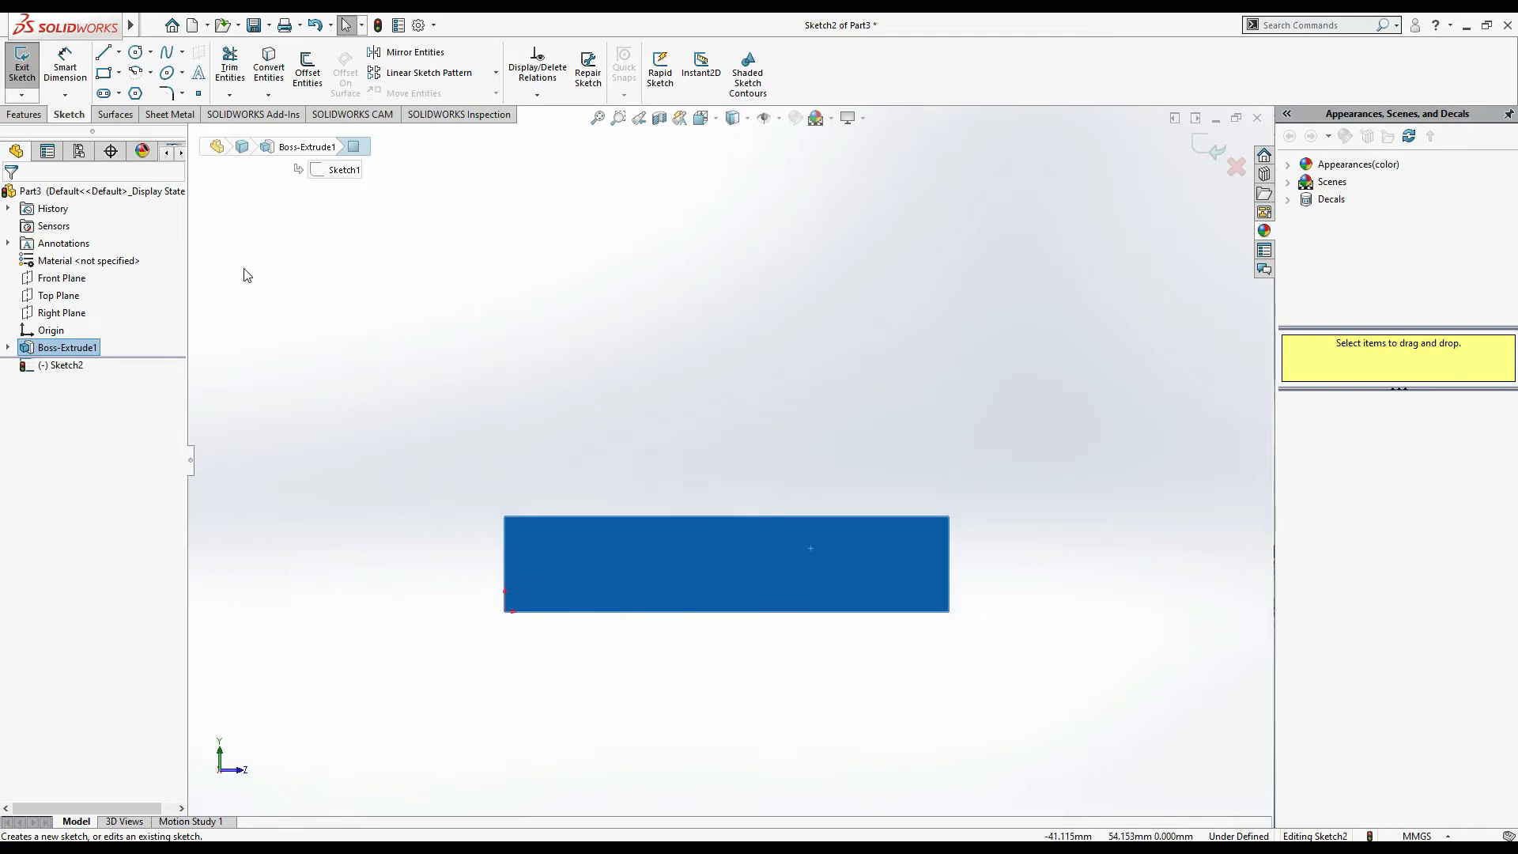
key(alt+Tab)
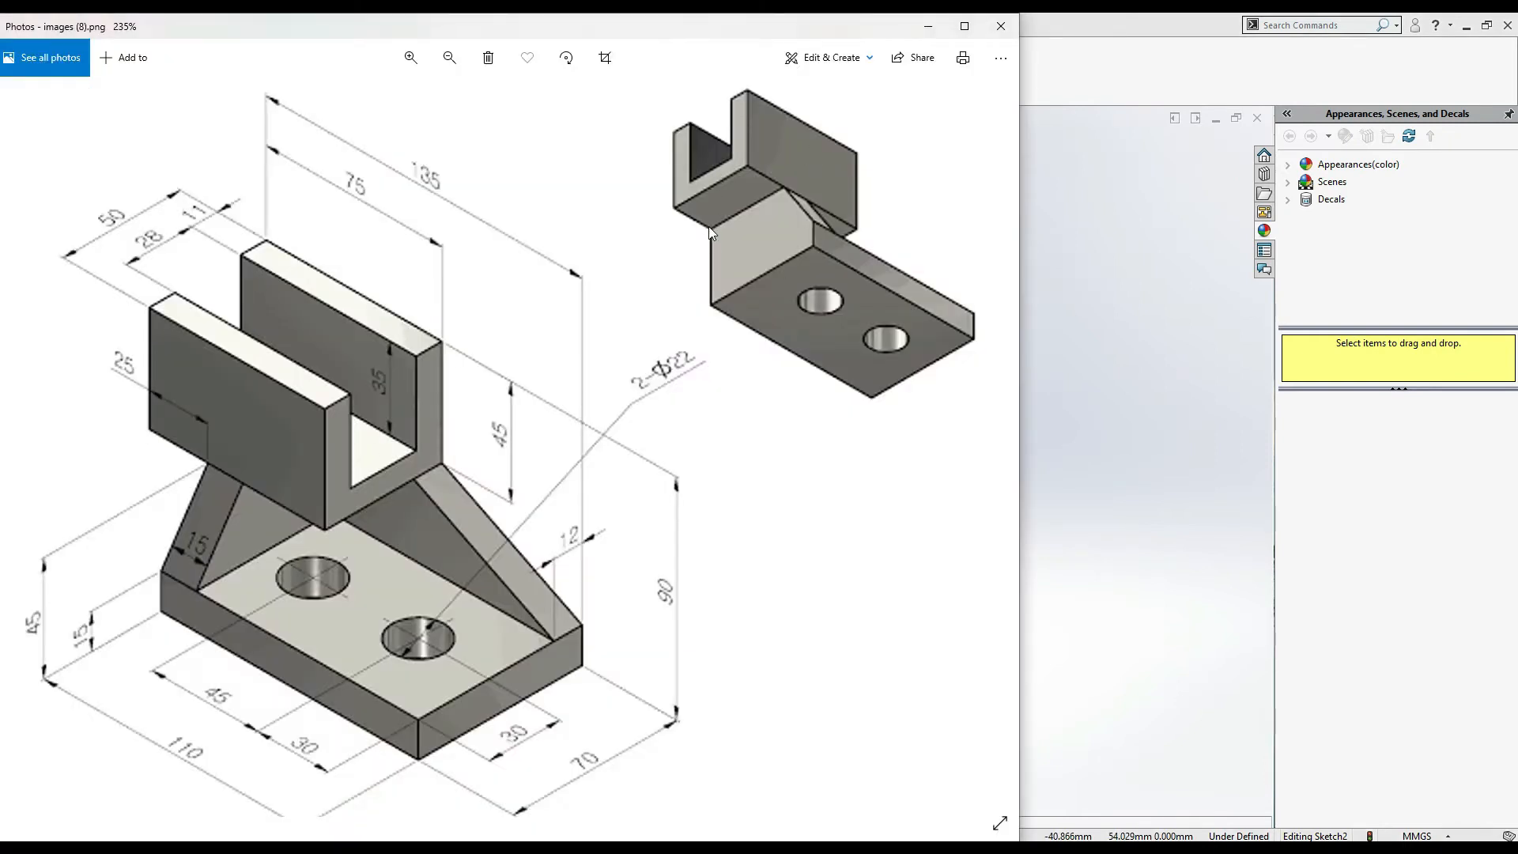
key(alt+Tab)
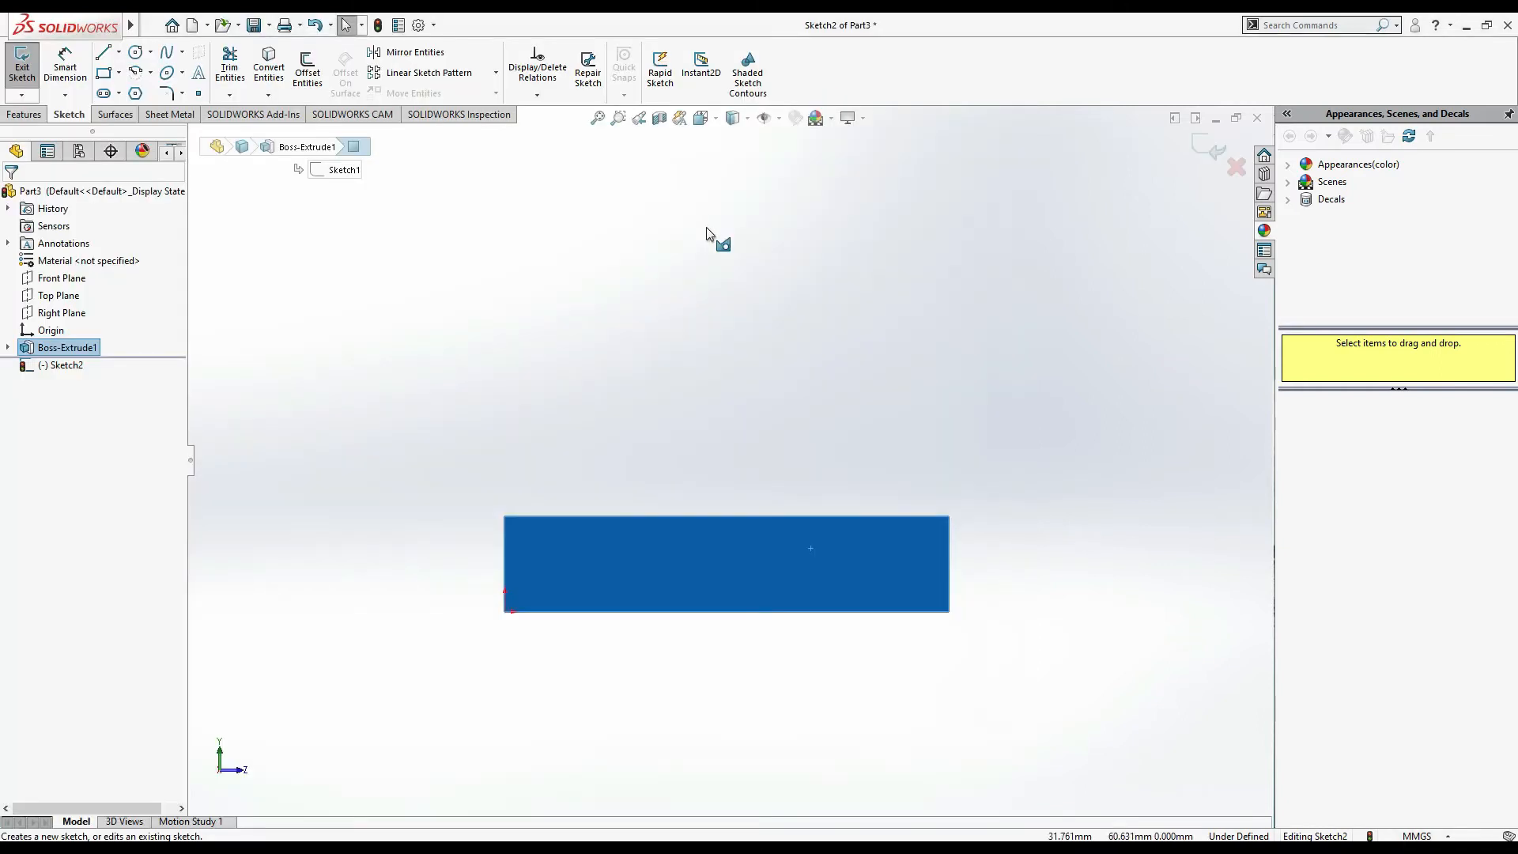
click(105, 53)
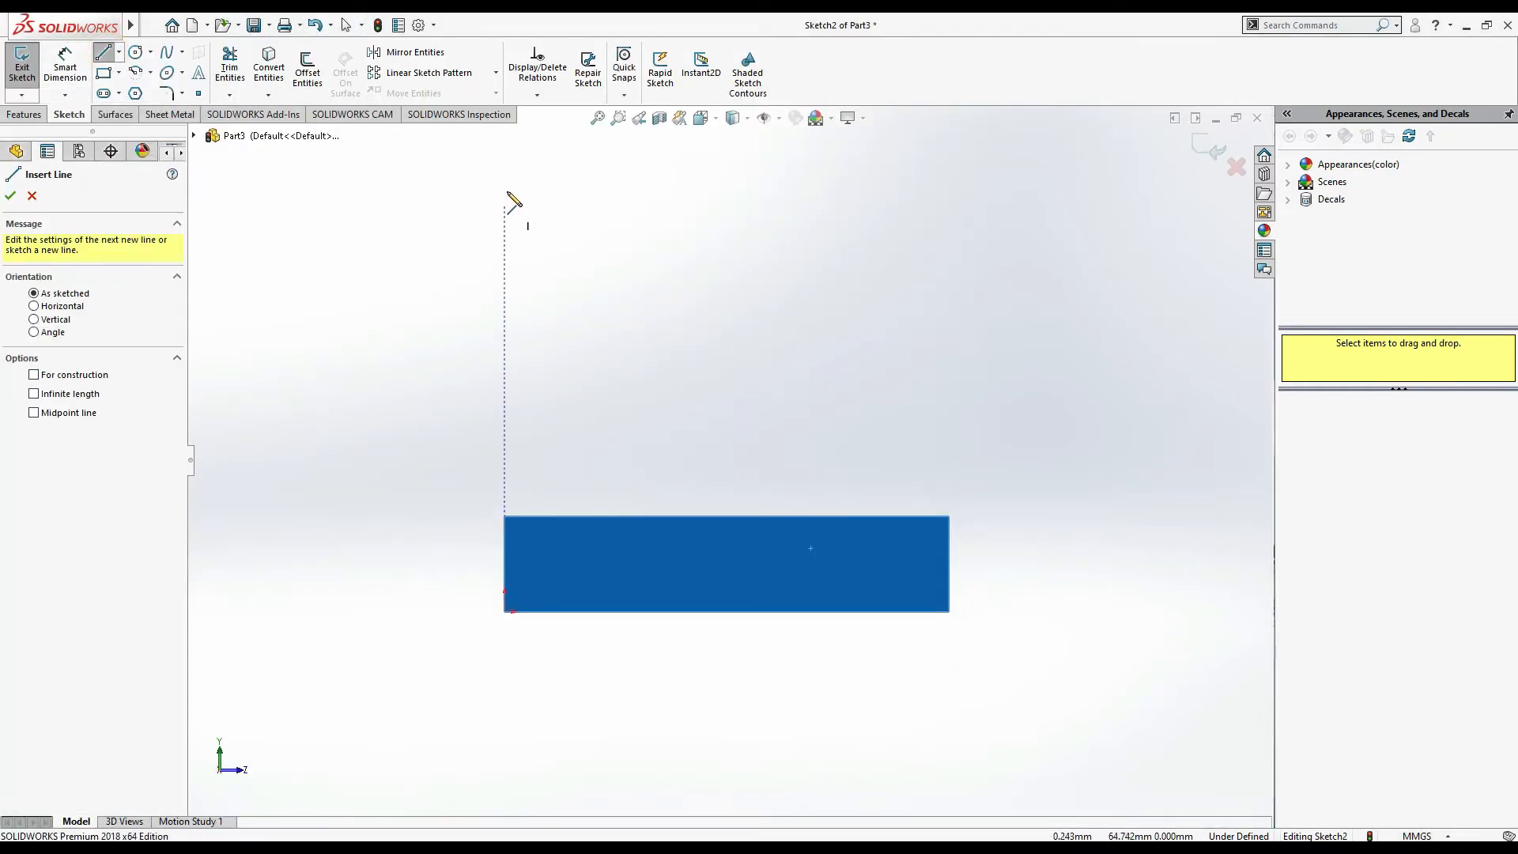
drag(507, 193, 505, 324)
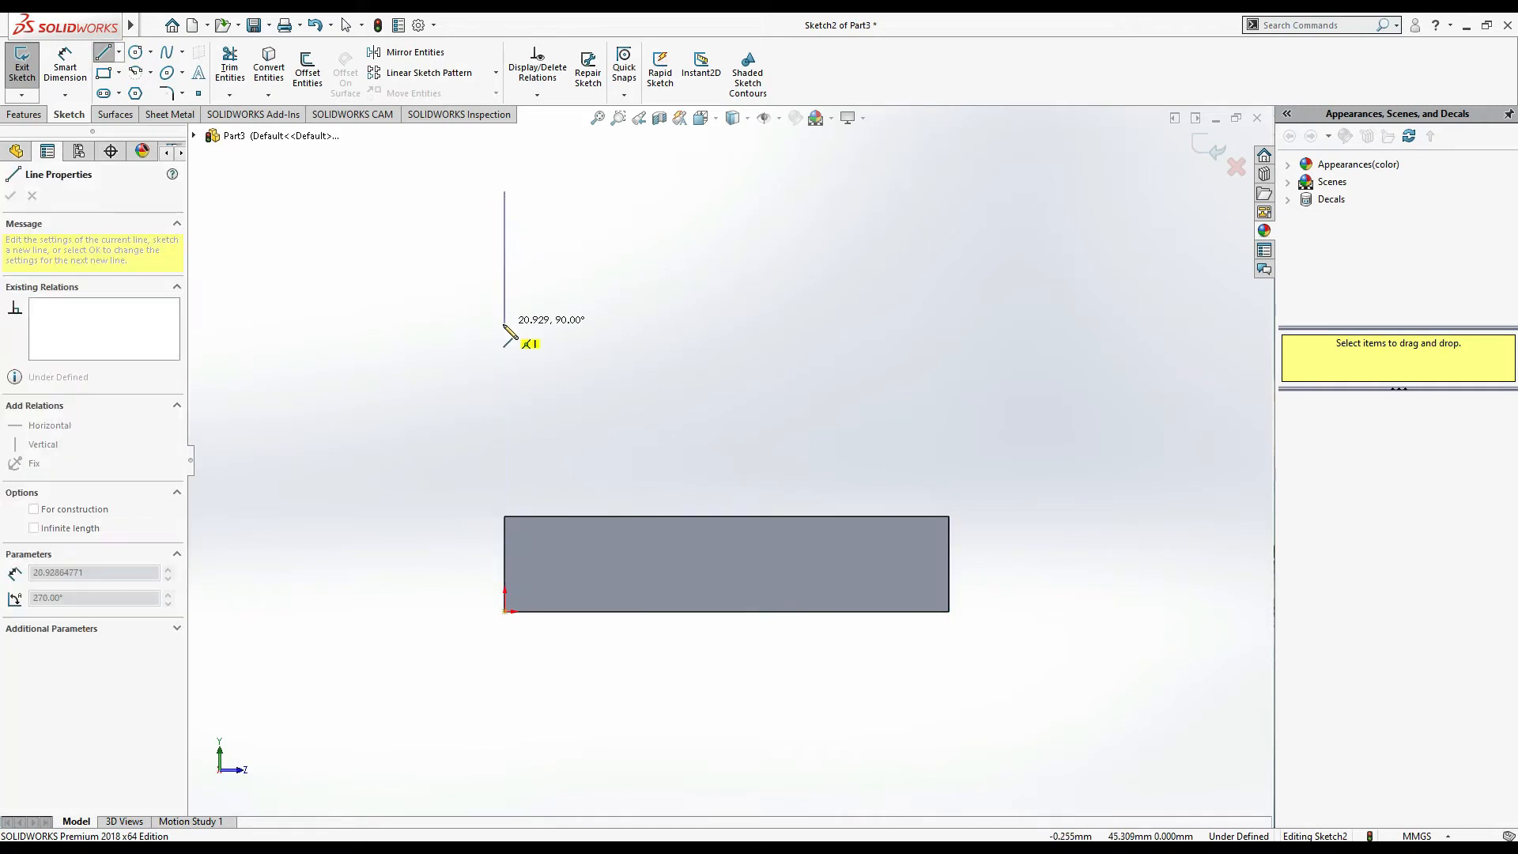
click(650, 324)
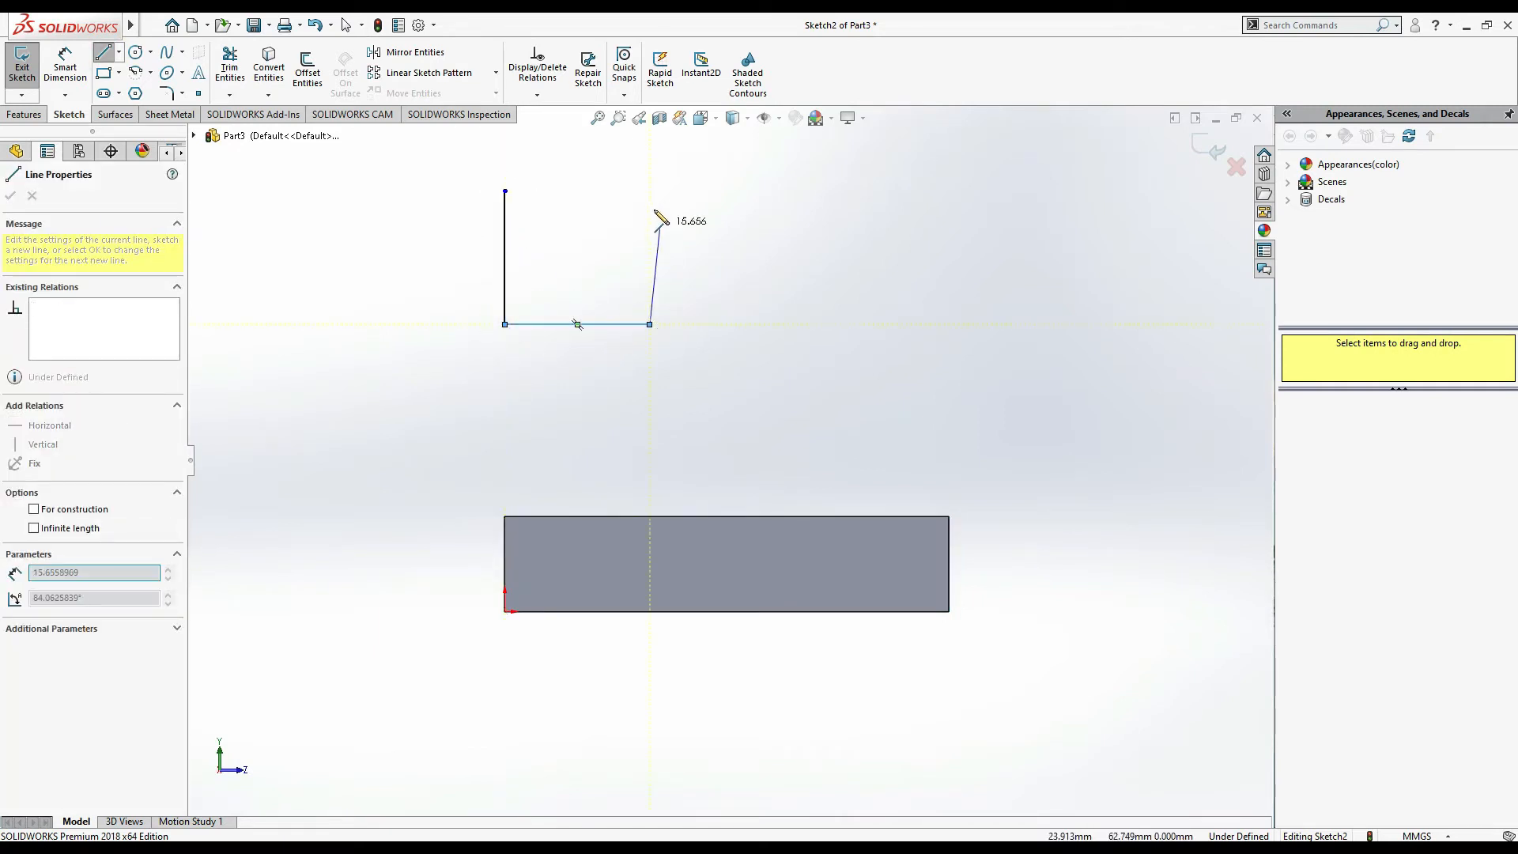
click(650, 190)
click(607, 191)
click(607, 283)
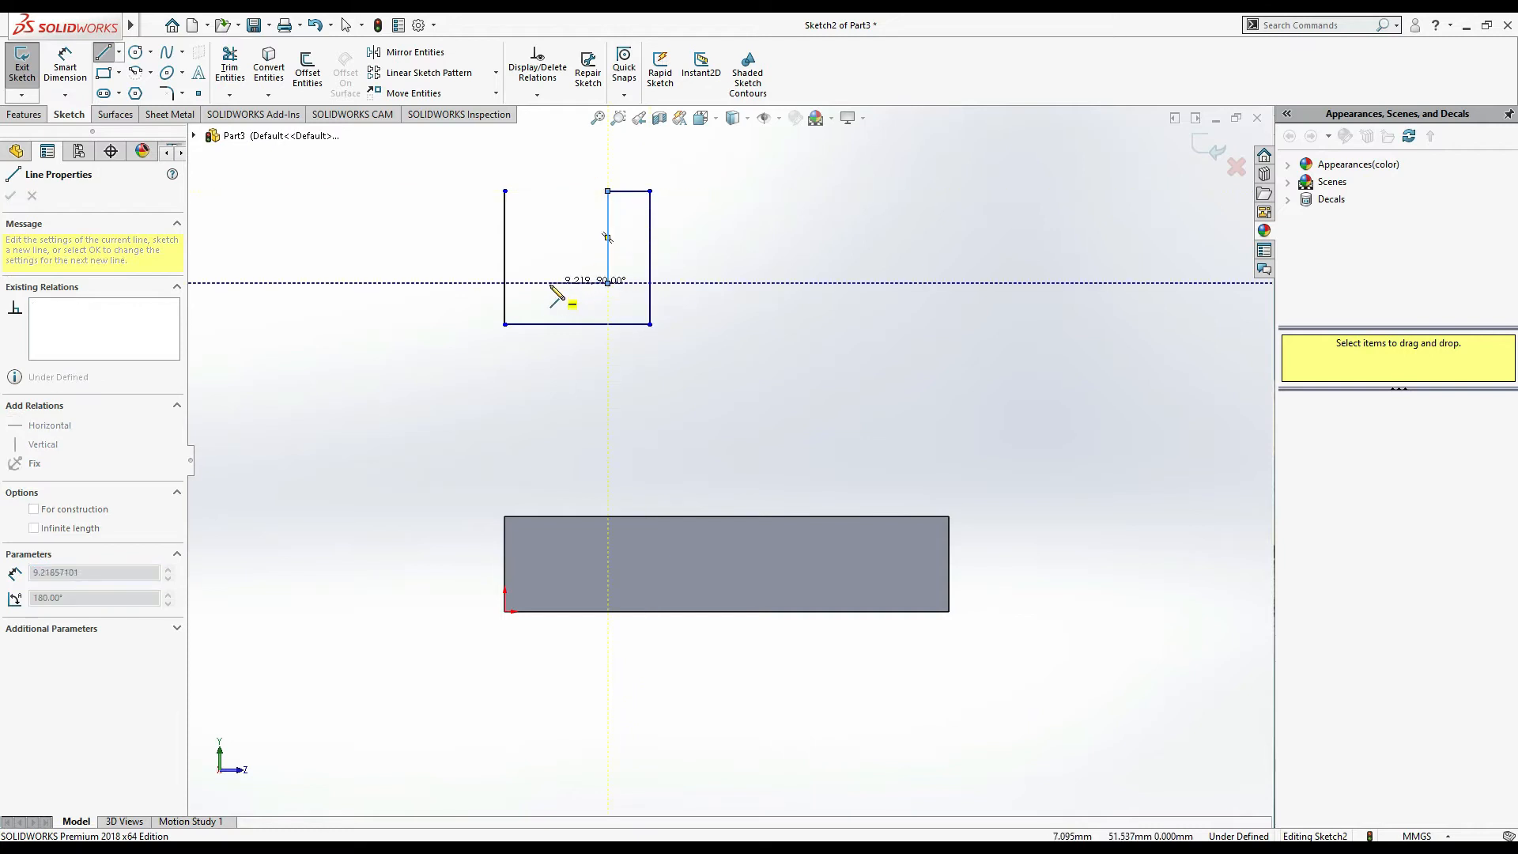
click(535, 282)
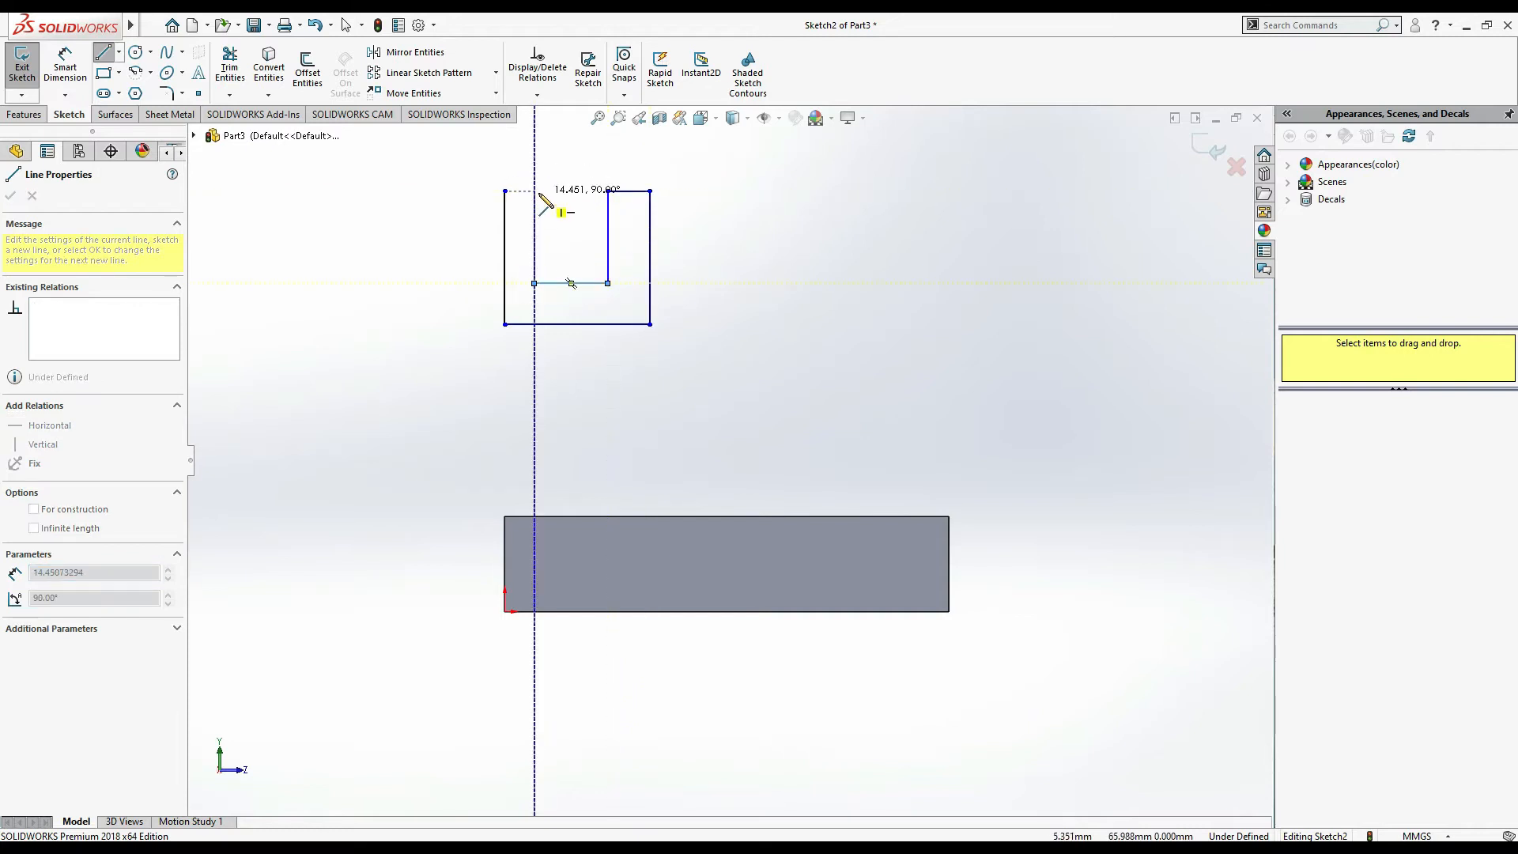
click(534, 191)
key(Escape)
key(Escape)
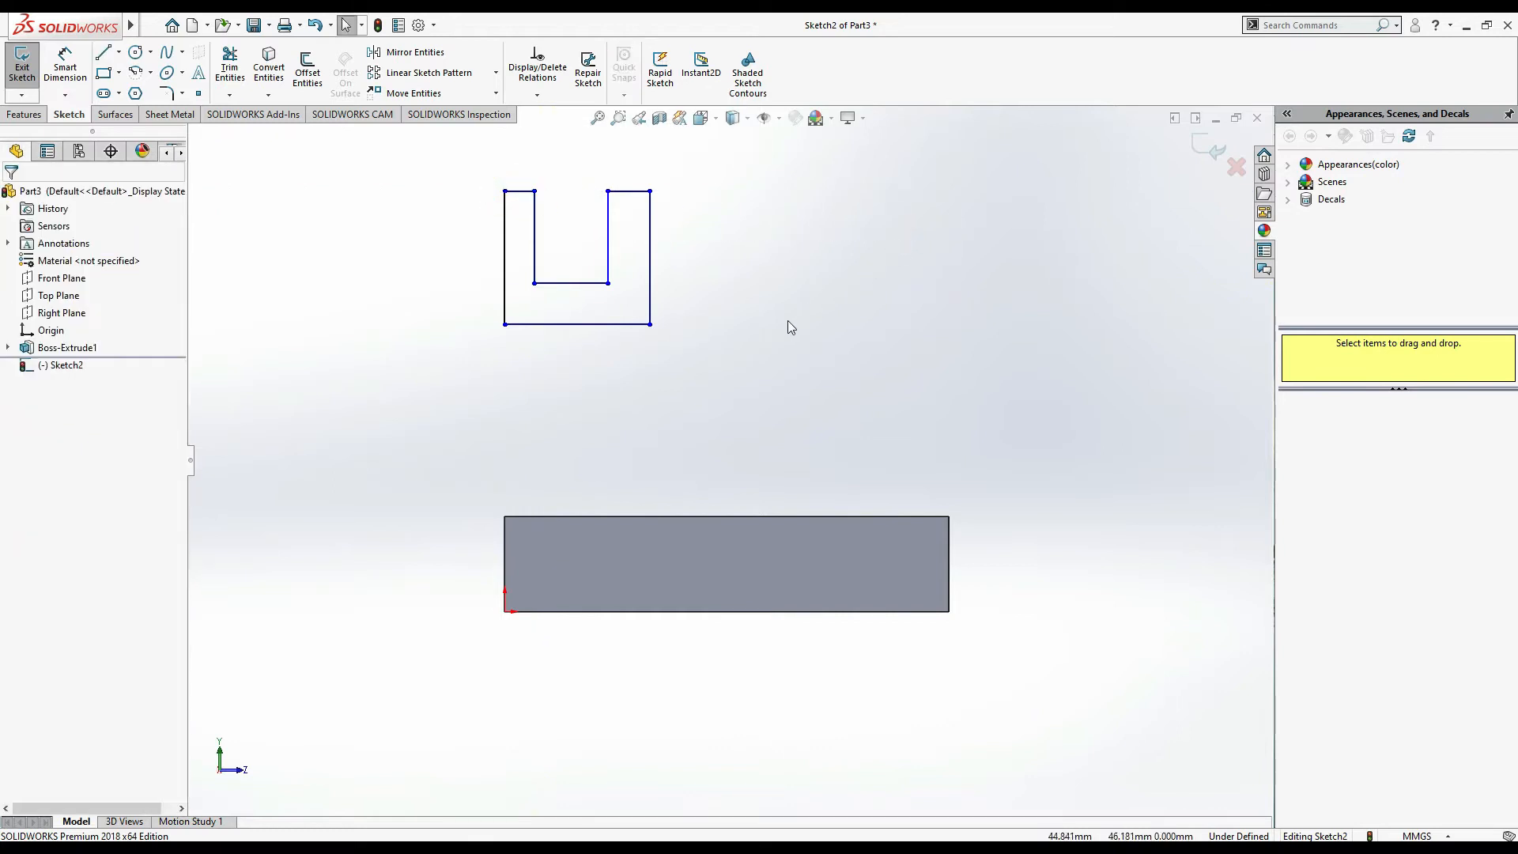
Add an Equal relation between the two outer vertical lines of the U profile
click(651, 277)
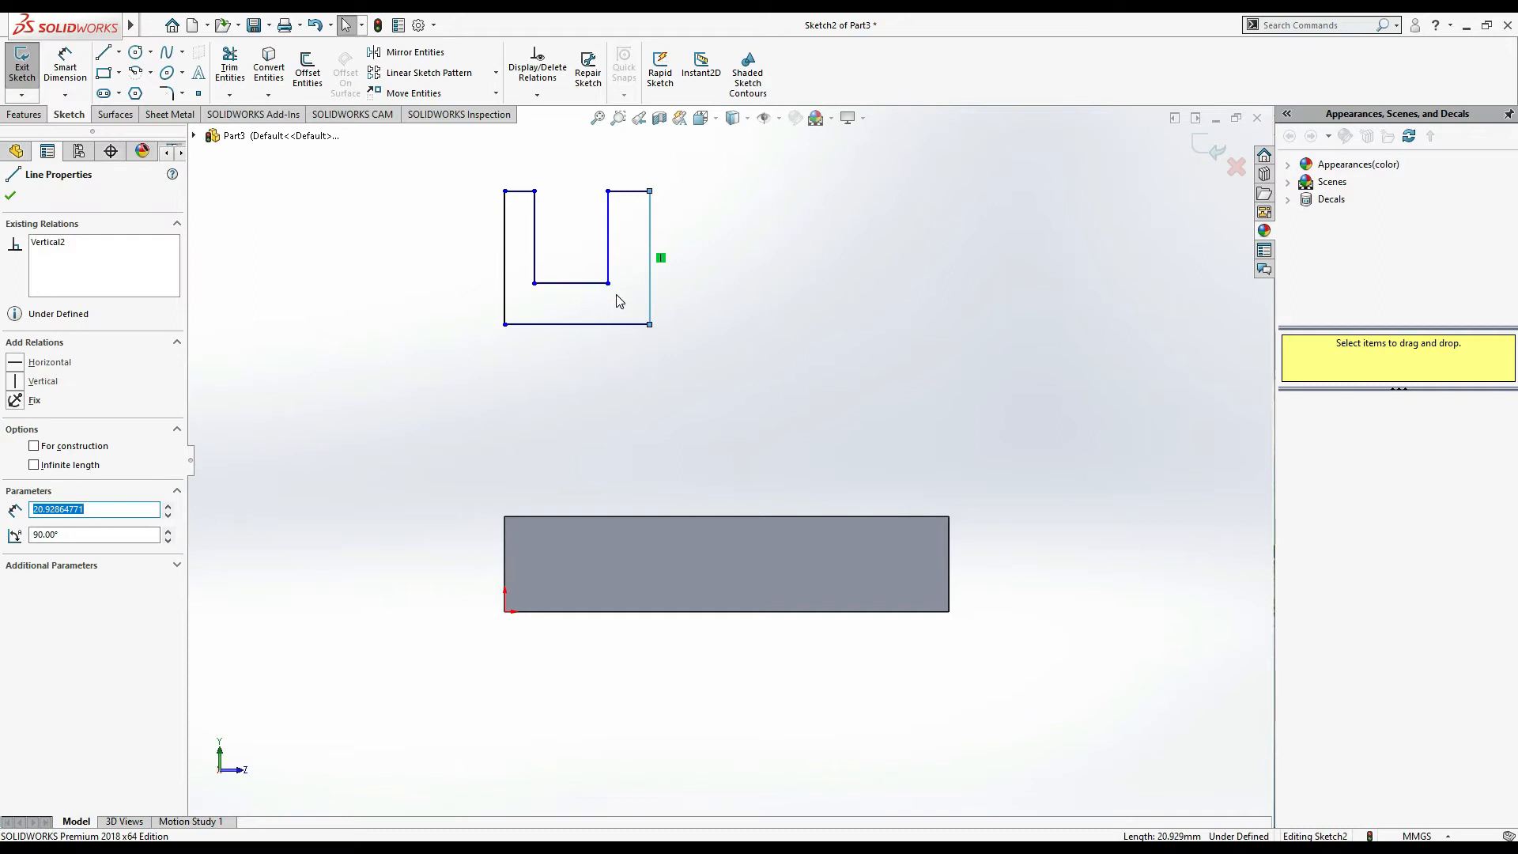
ctrl+click(506, 286)
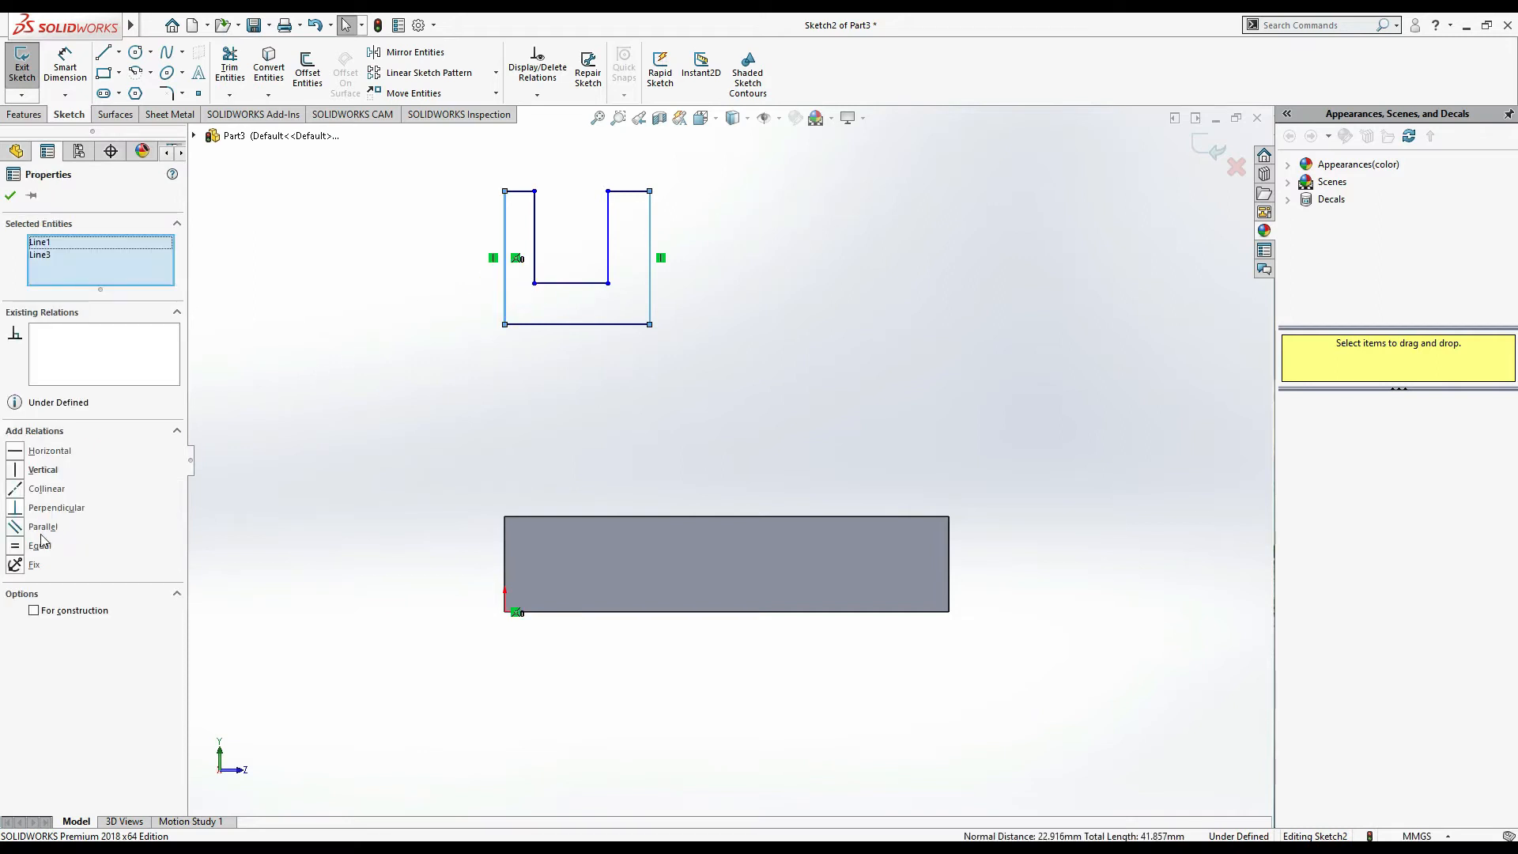
click(16, 545)
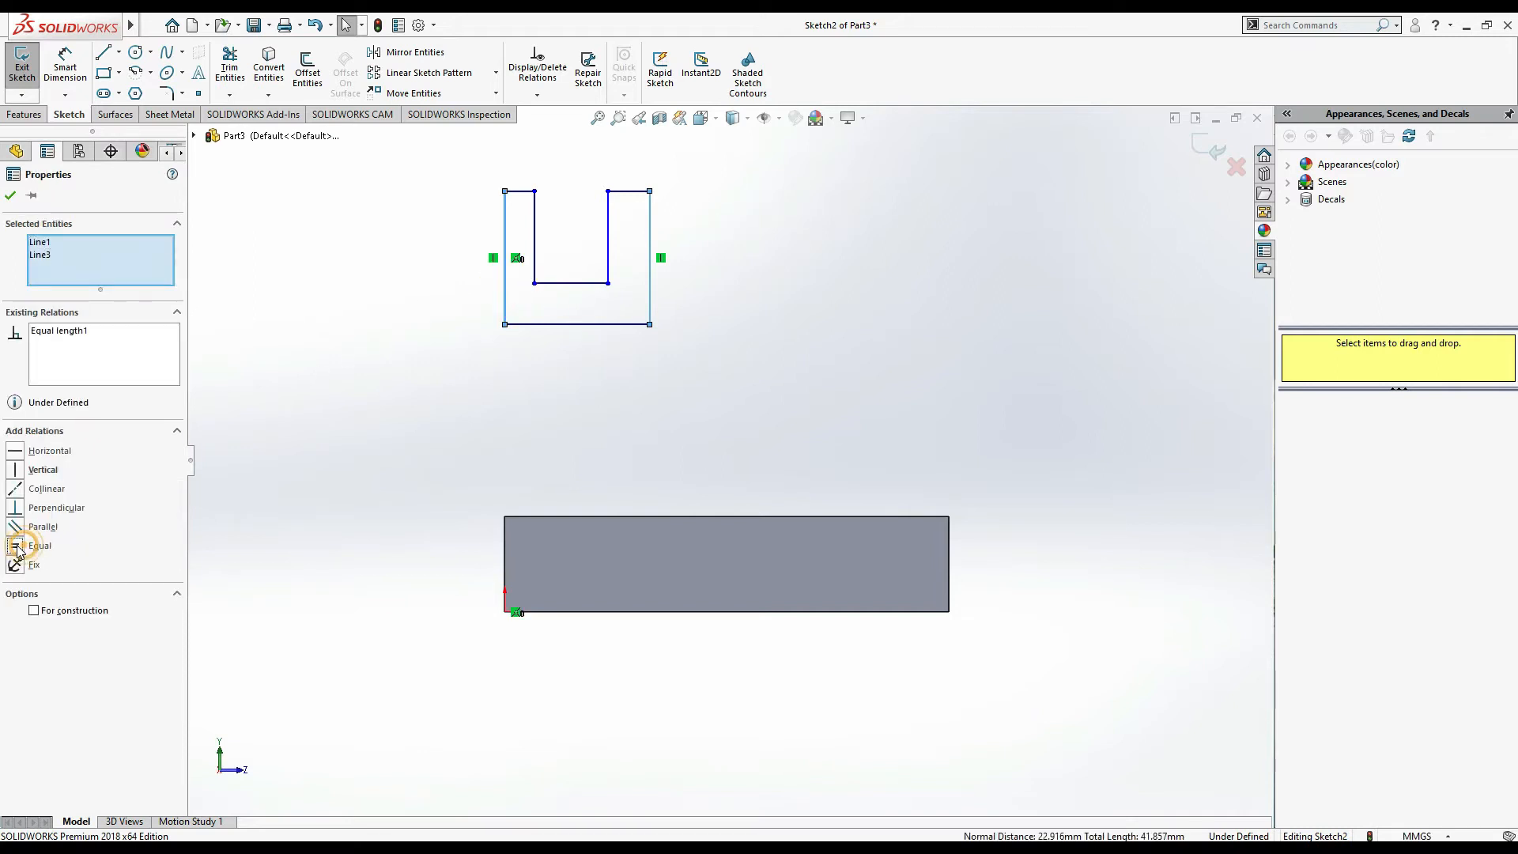
Add an Equal relation between the two short top lines of the U profile
click(631, 192)
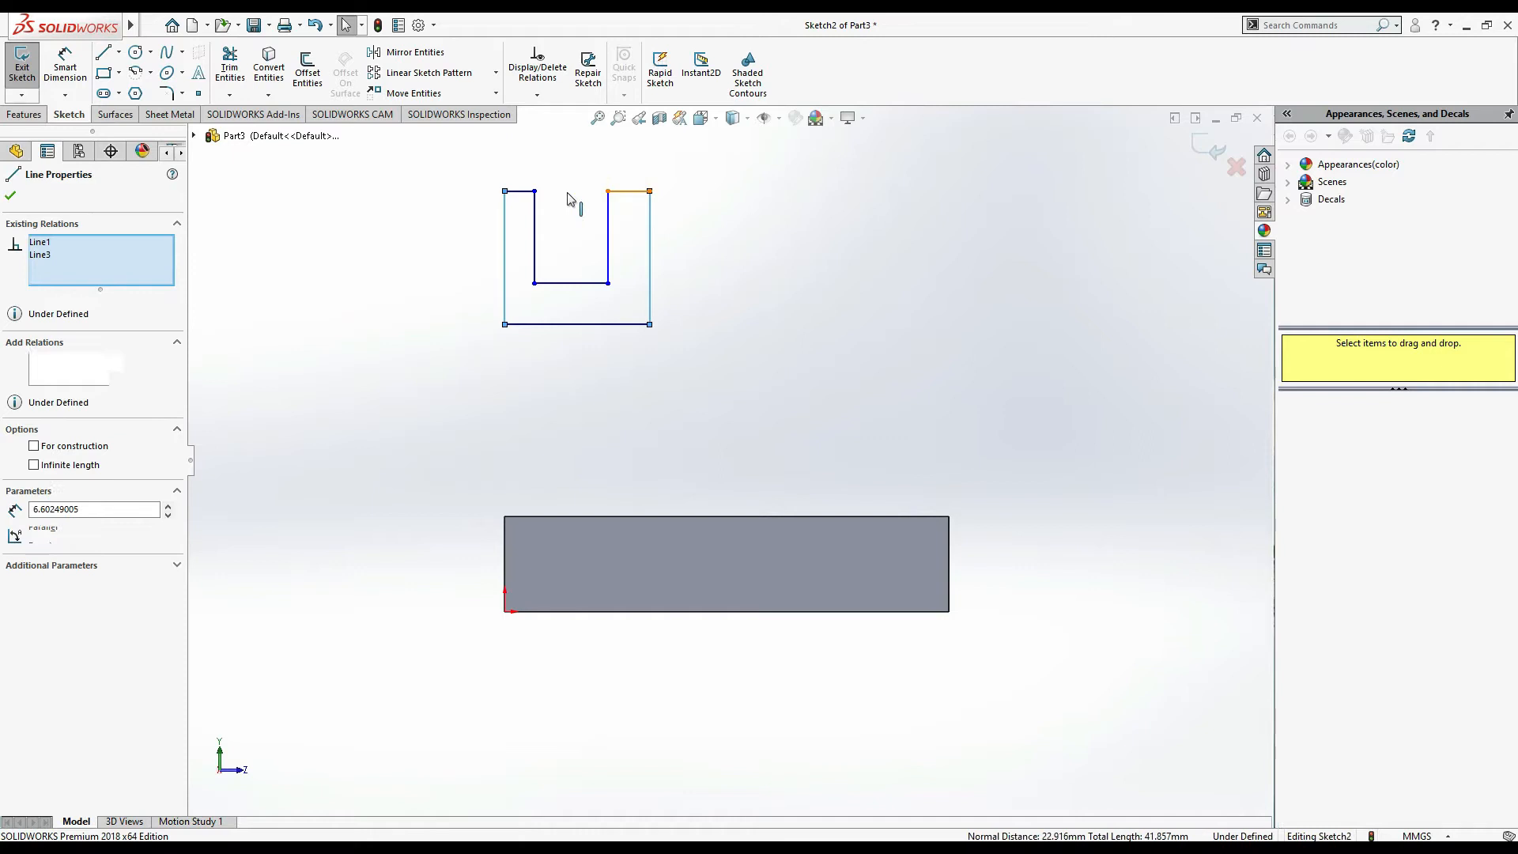
ctrl+click(522, 191)
click(16, 547)
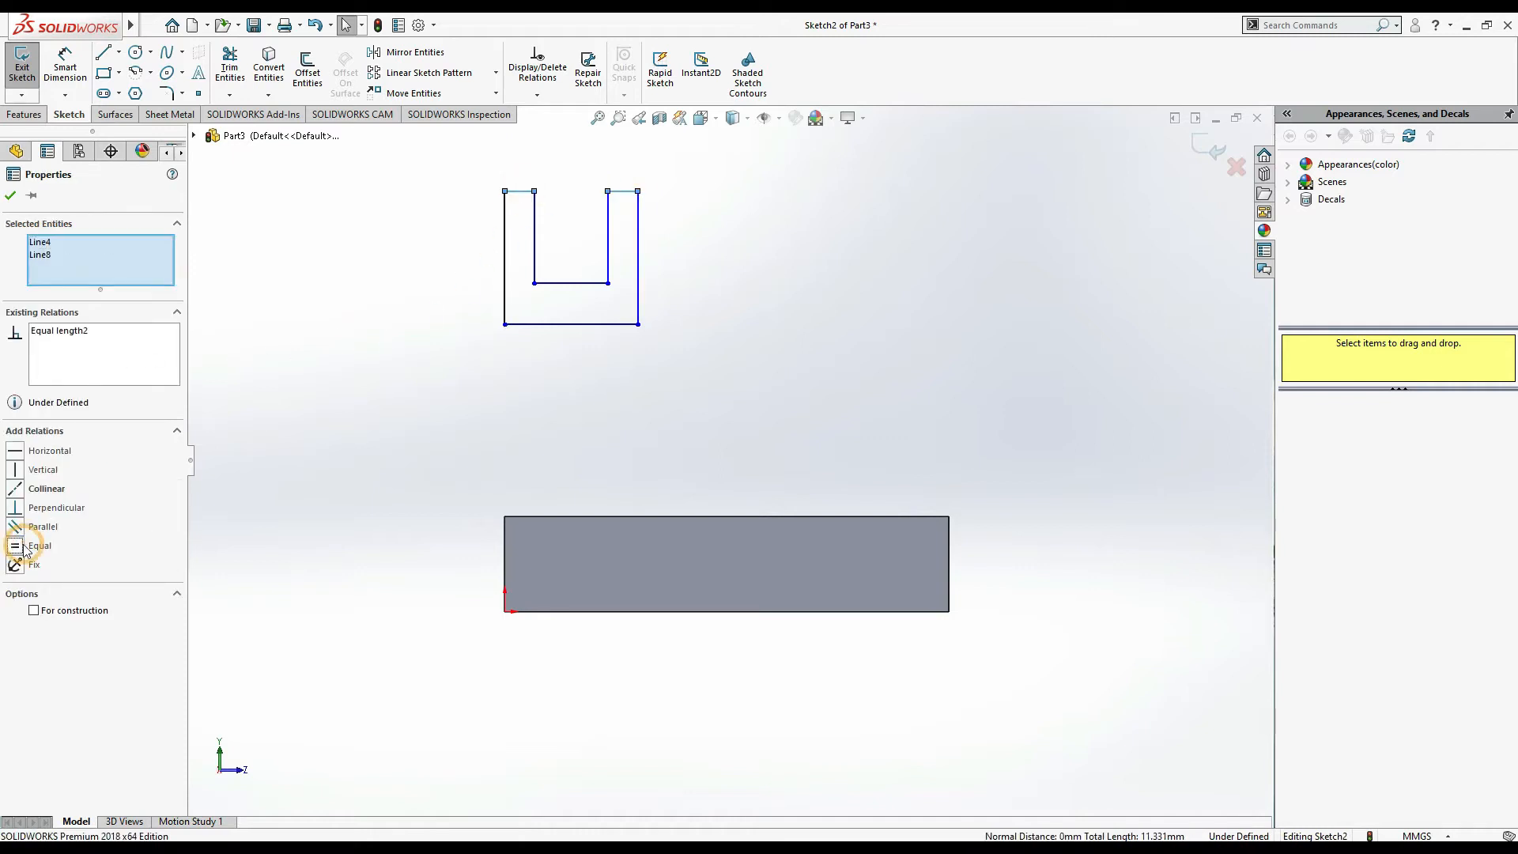
Check the reference image and dimension the U profile's outer bottom line to 50 mm
key(alt+Tab)
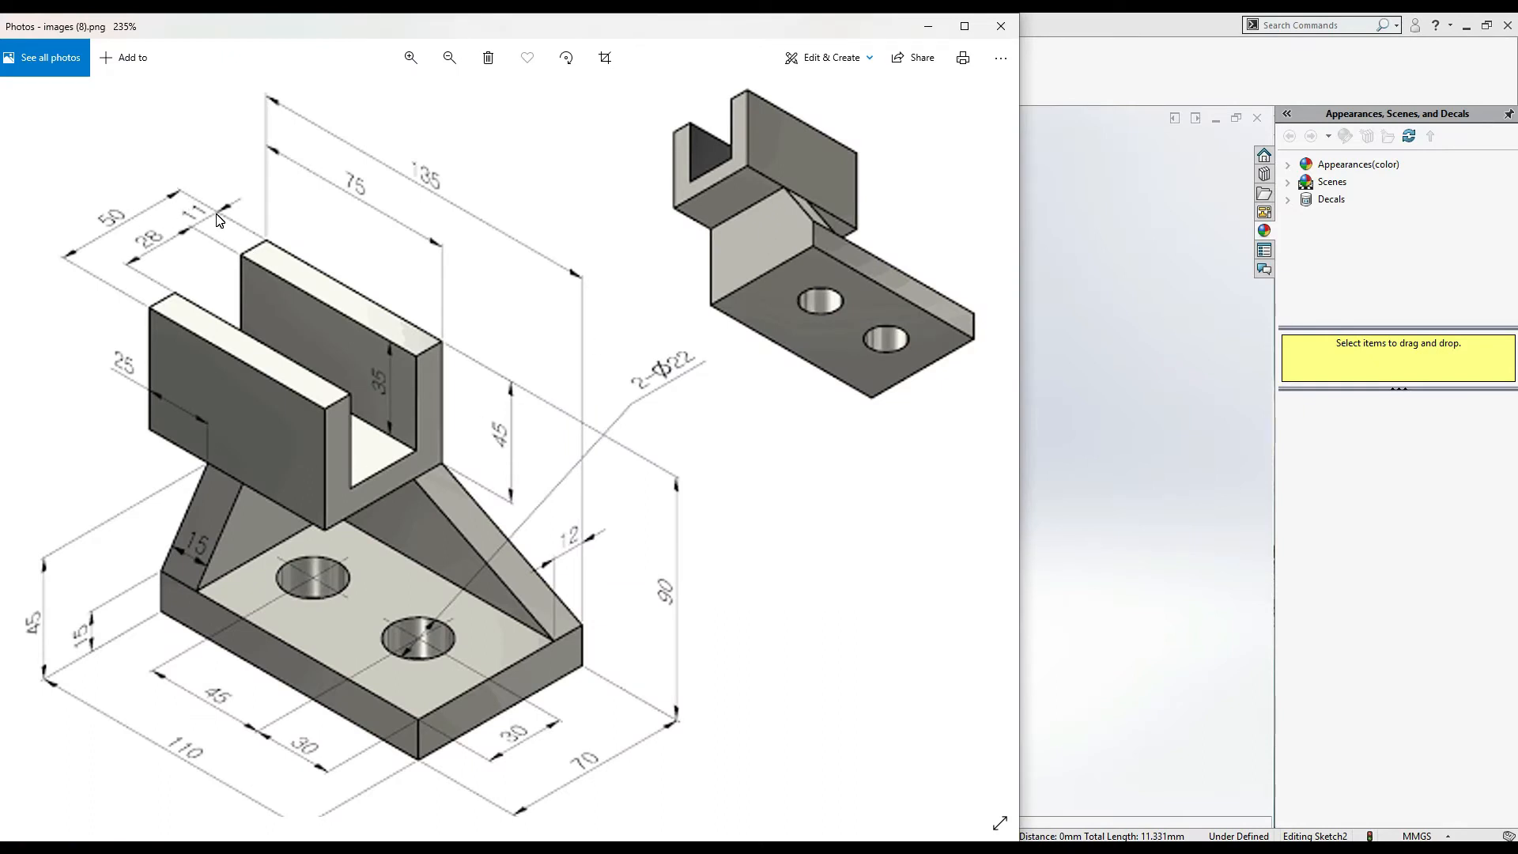
key(alt+Tab)
click(87, 79)
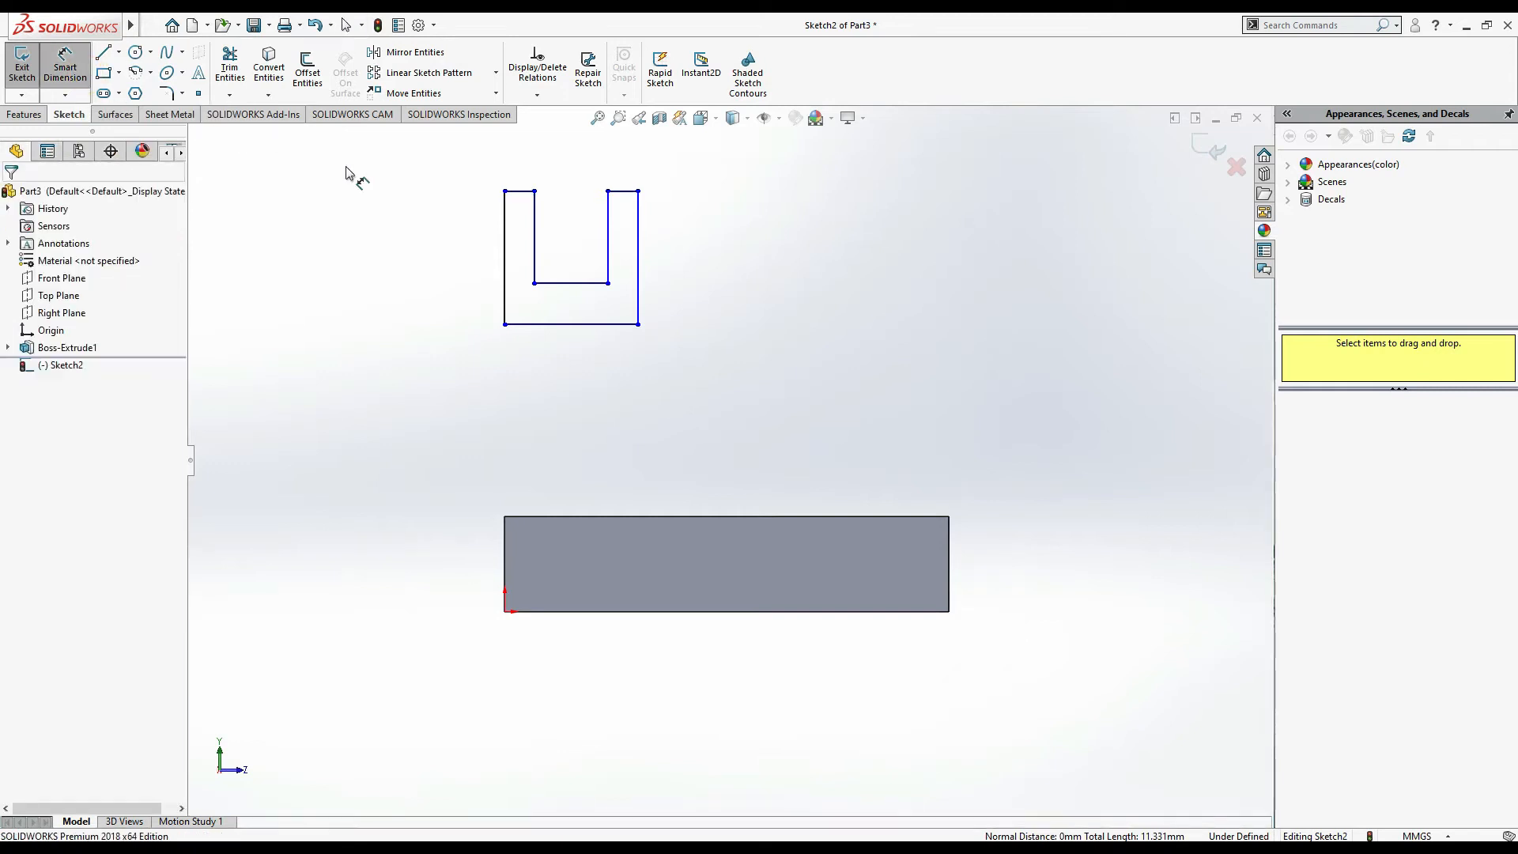
click(559, 324)
click(571, 161)
key(Return)
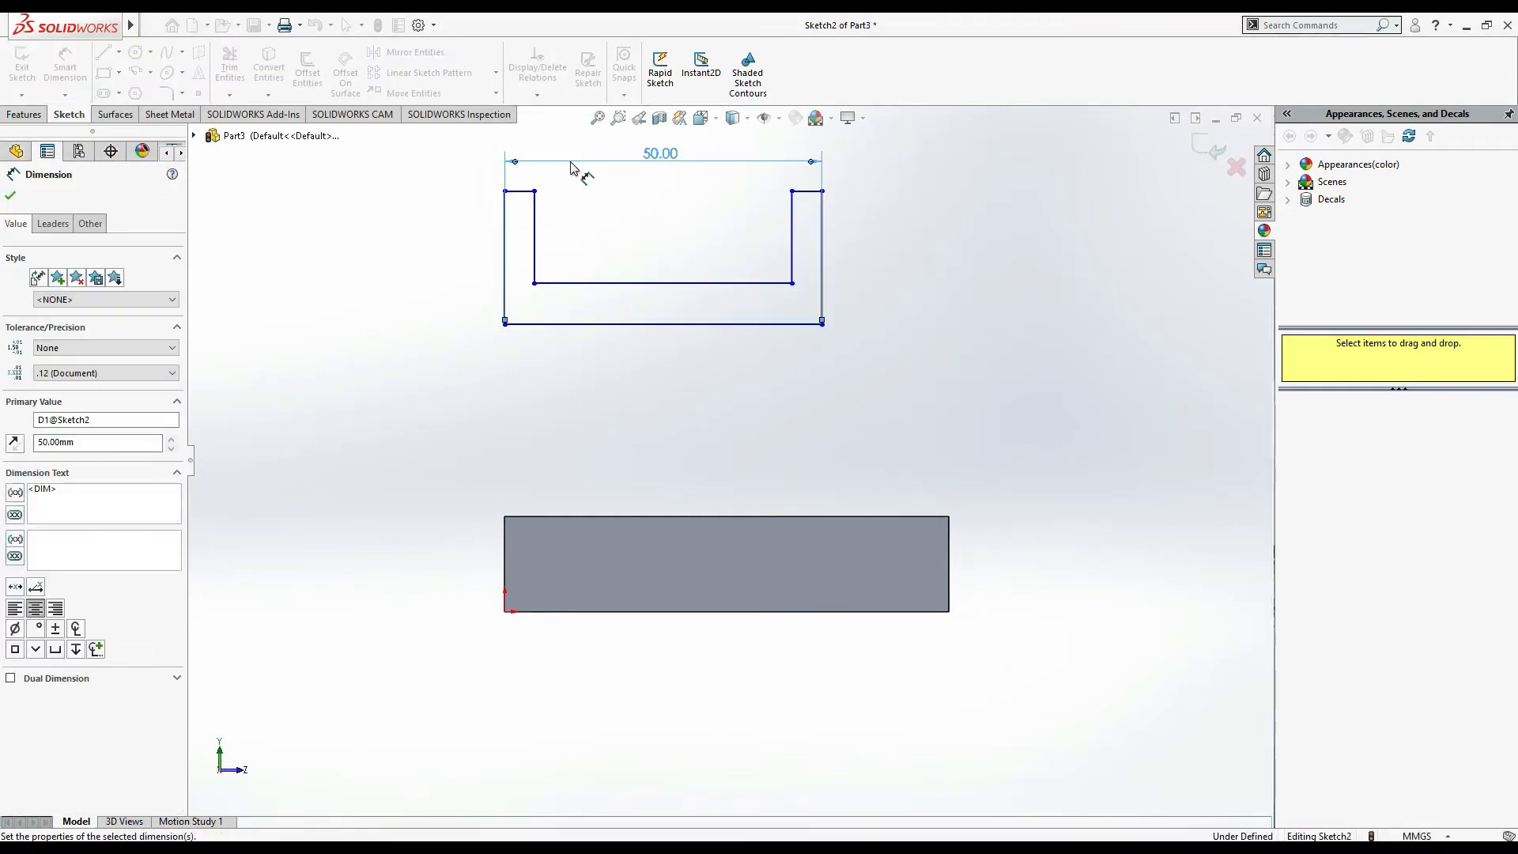
Dimension one short top line of the U profile to 11 mm and add a driven dimension to the inner bottom line
click(807, 190)
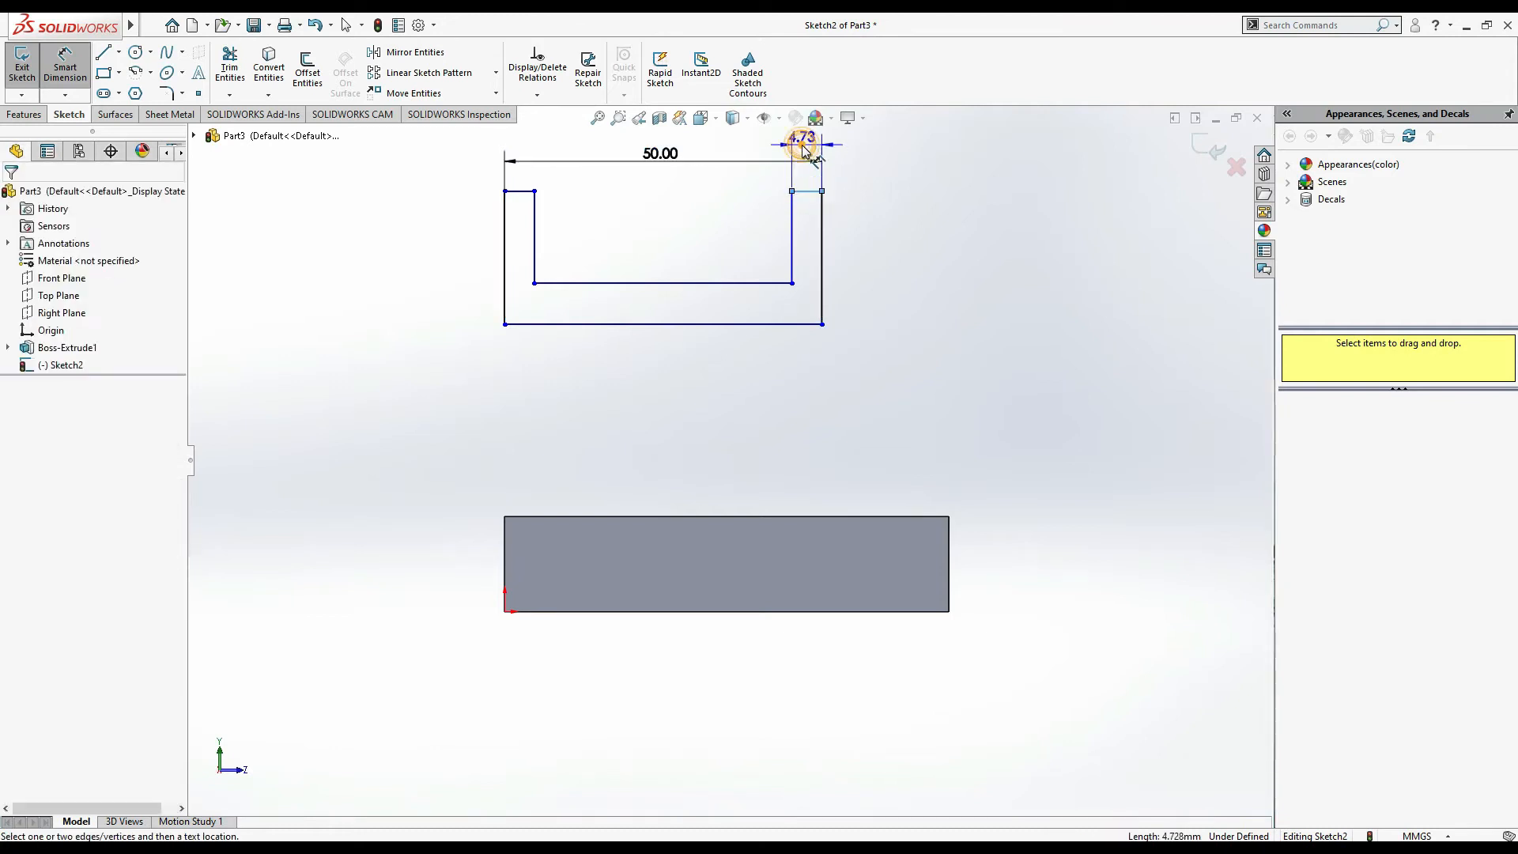
click(803, 144)
key(Return)
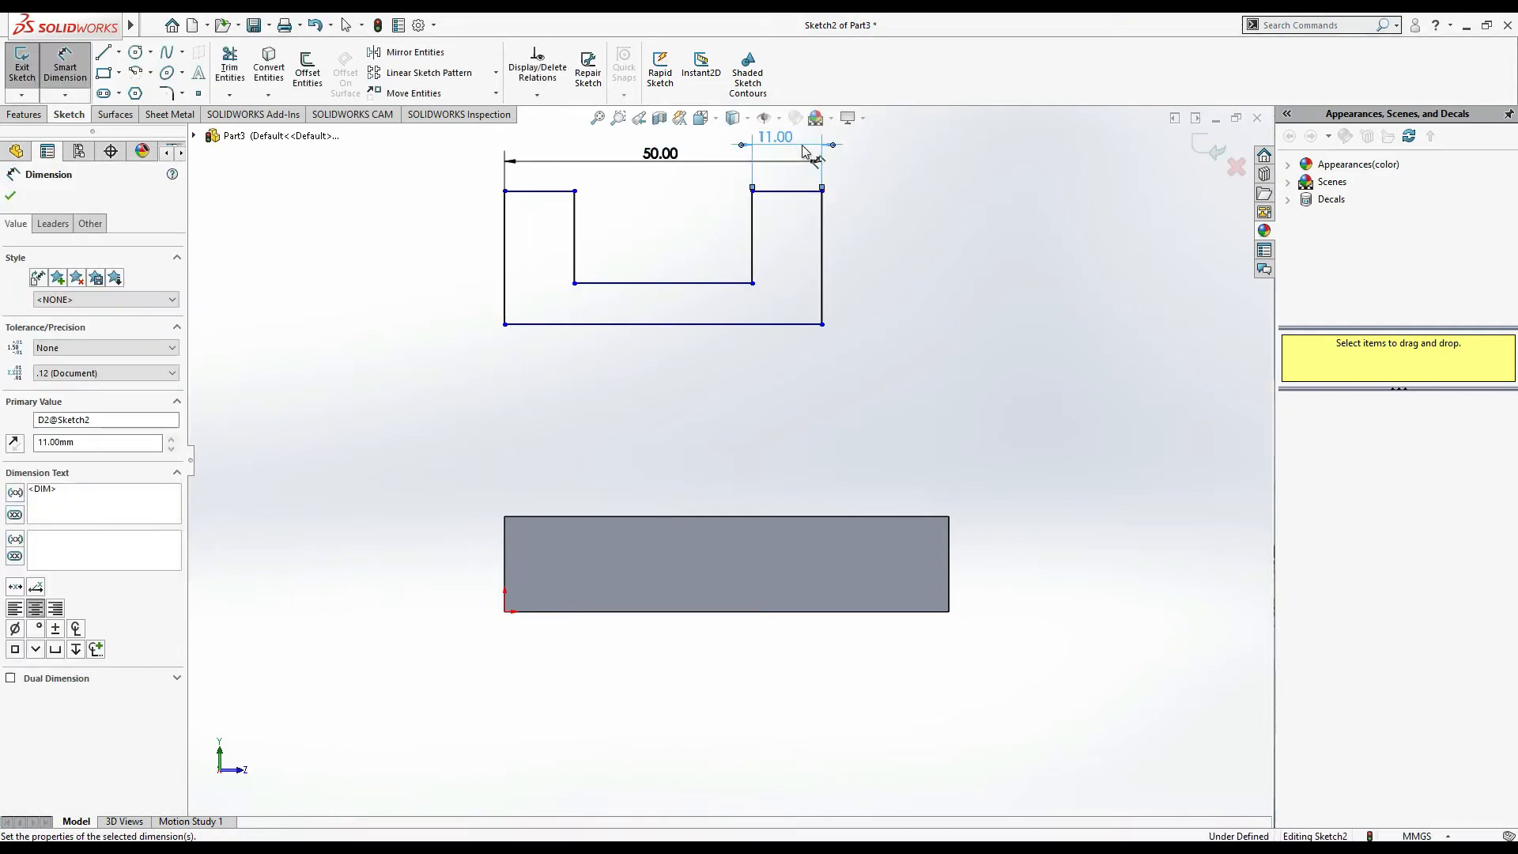
click(674, 283)
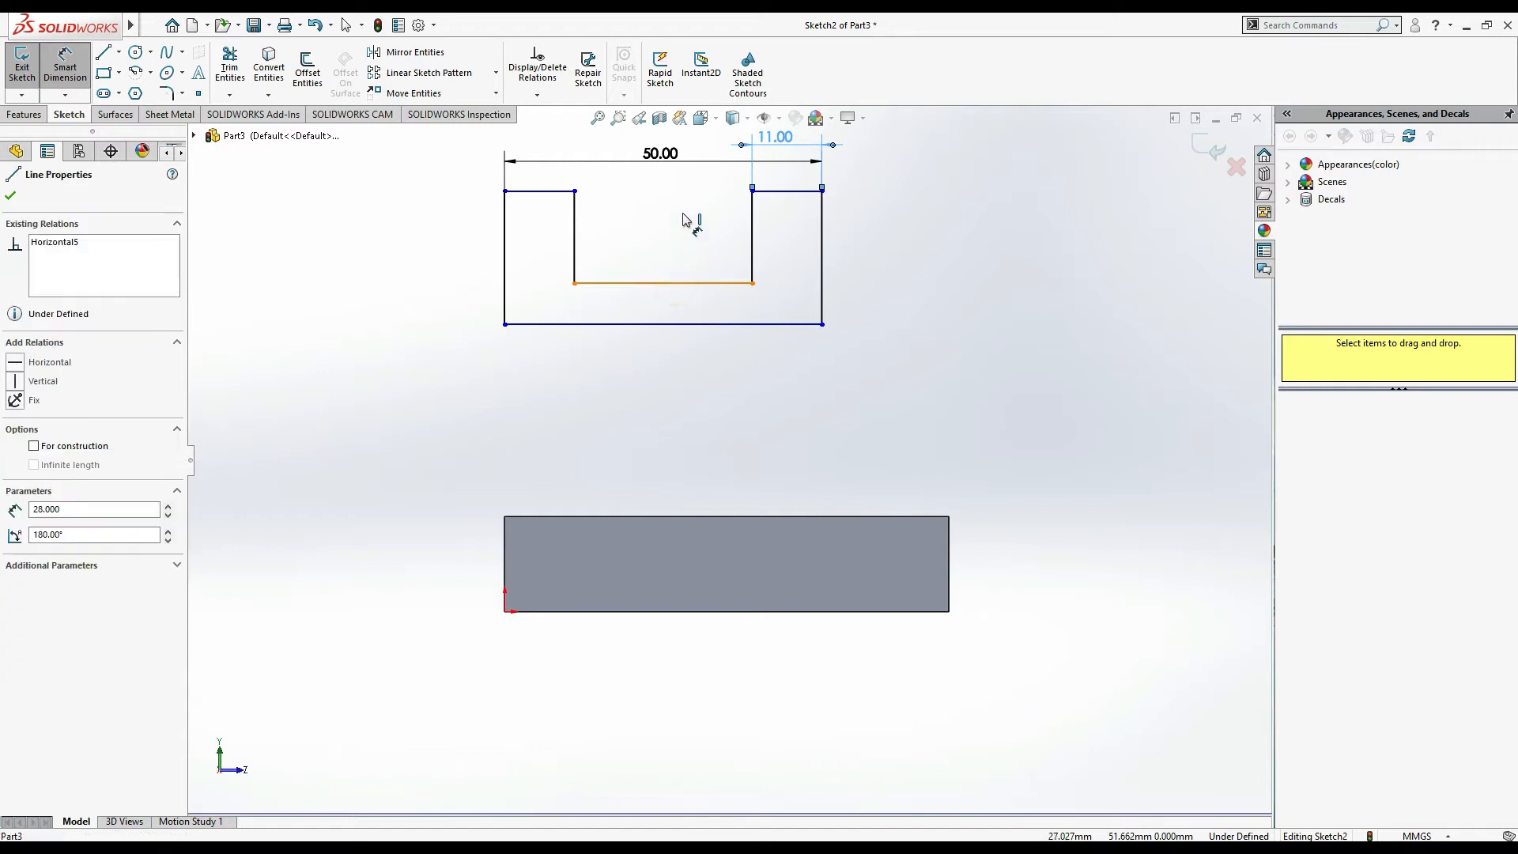
click(693, 183)
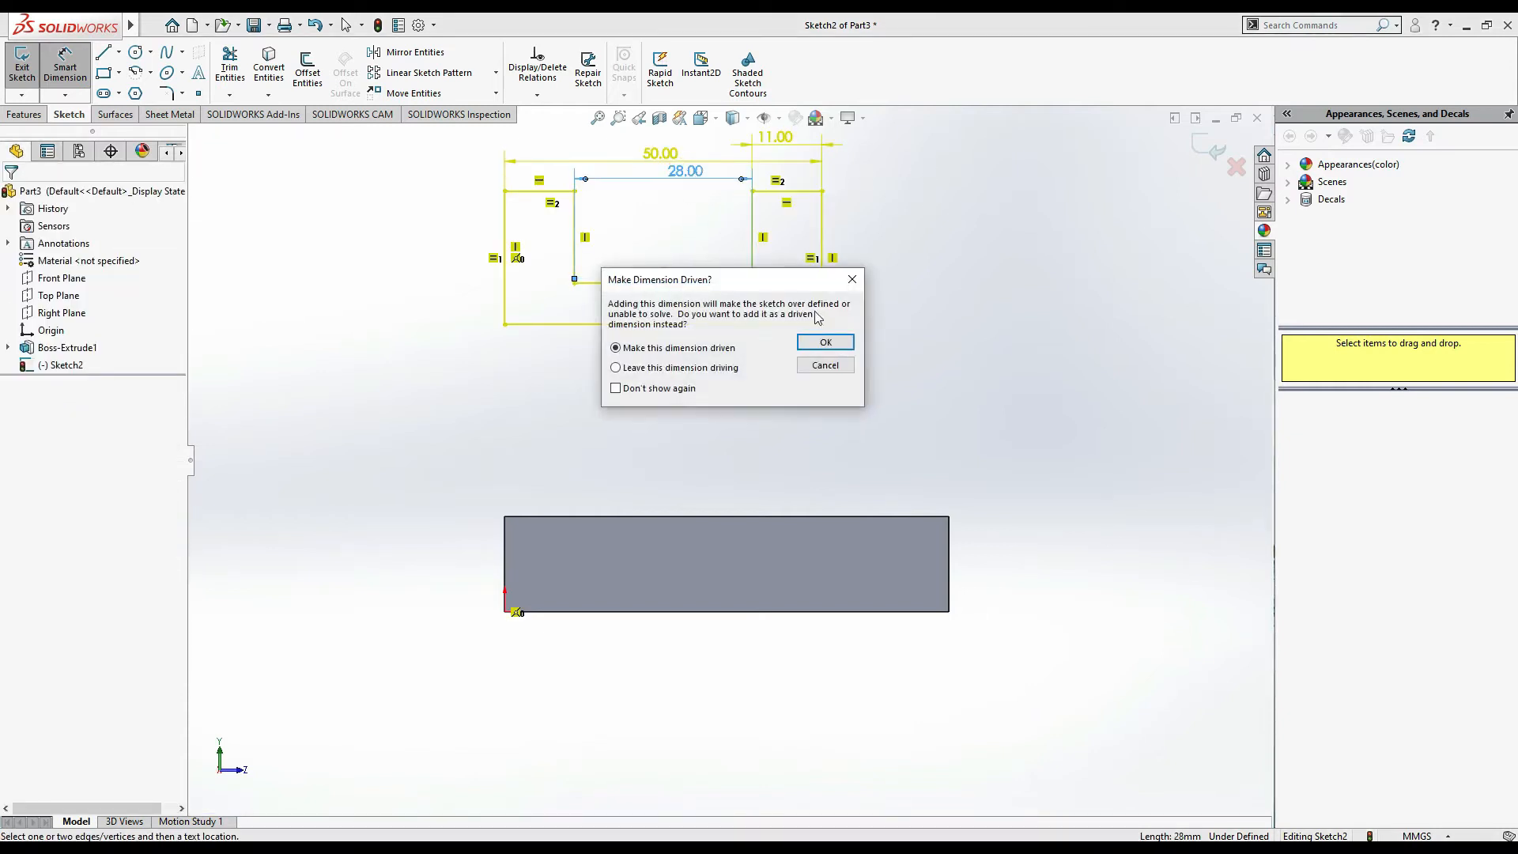
click(823, 344)
Check the channel depth in the reference image and dimension the U profile's inner vertical line to 35 mm
key(alt+Tab)
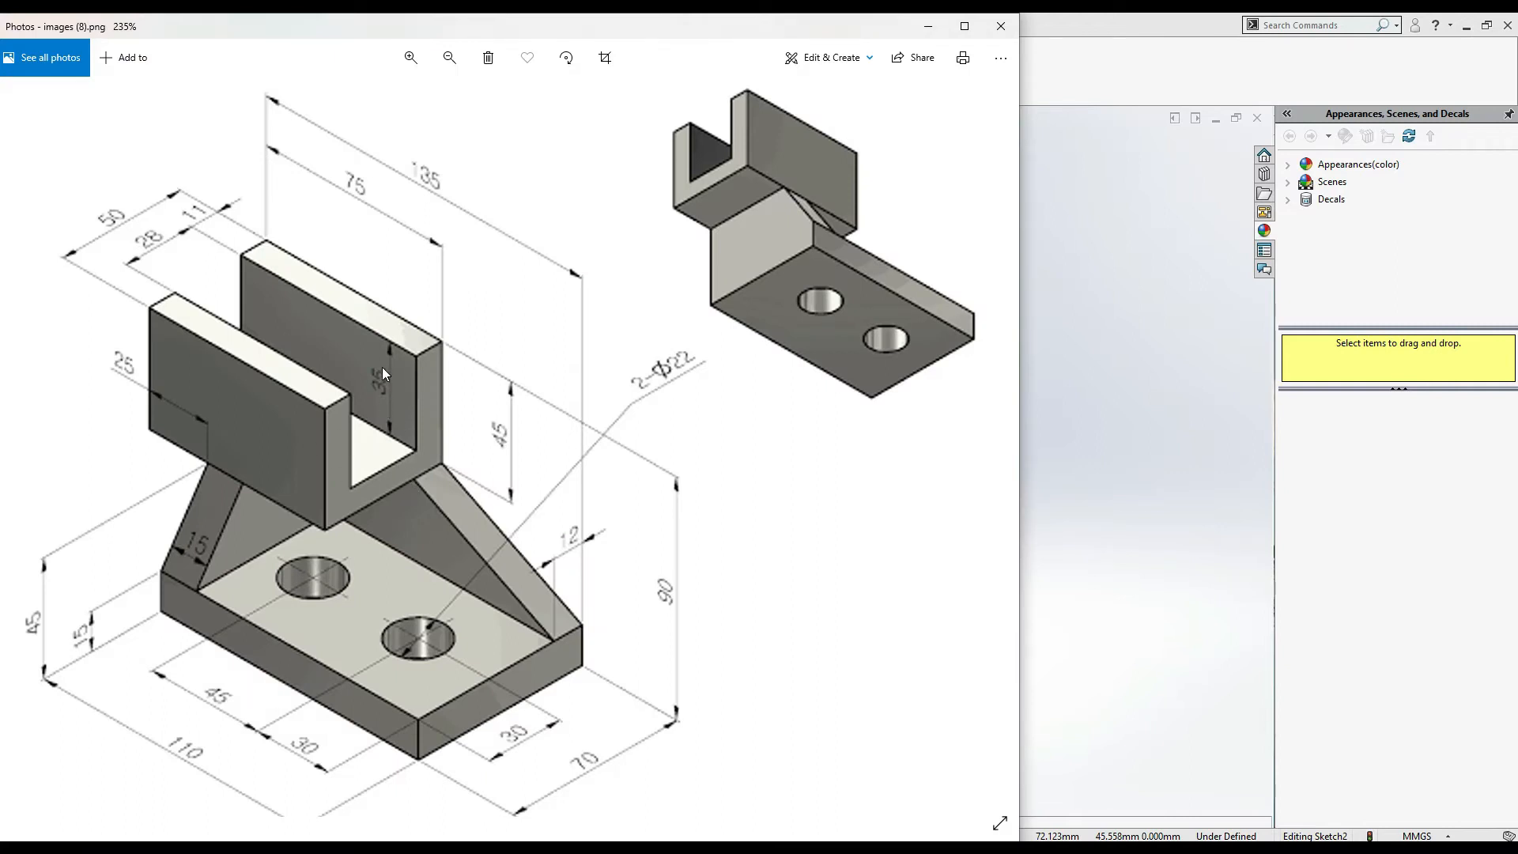
key(alt+Tab)
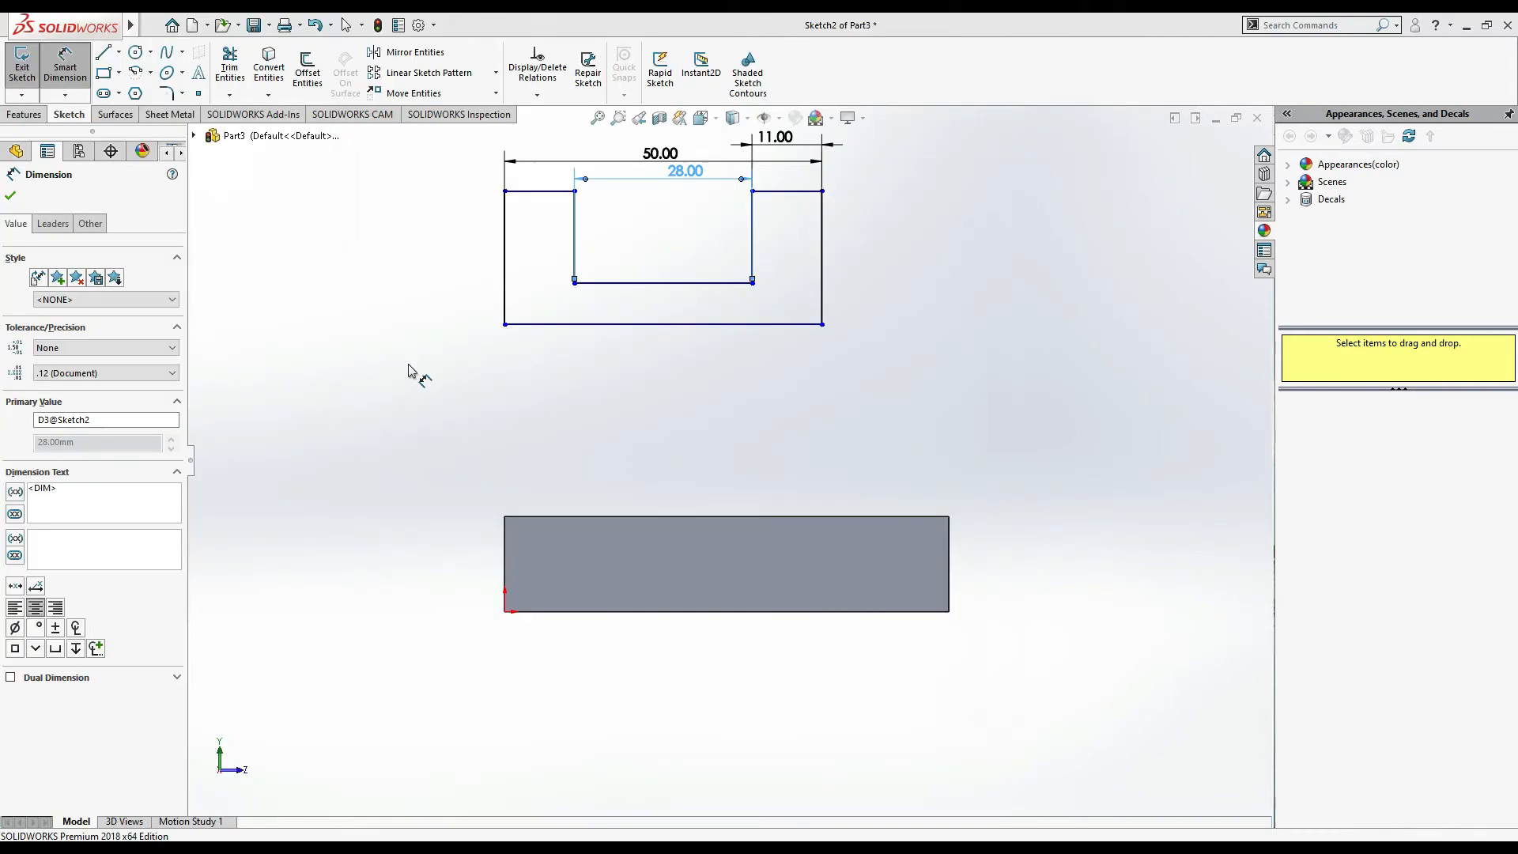
click(752, 247)
click(721, 255)
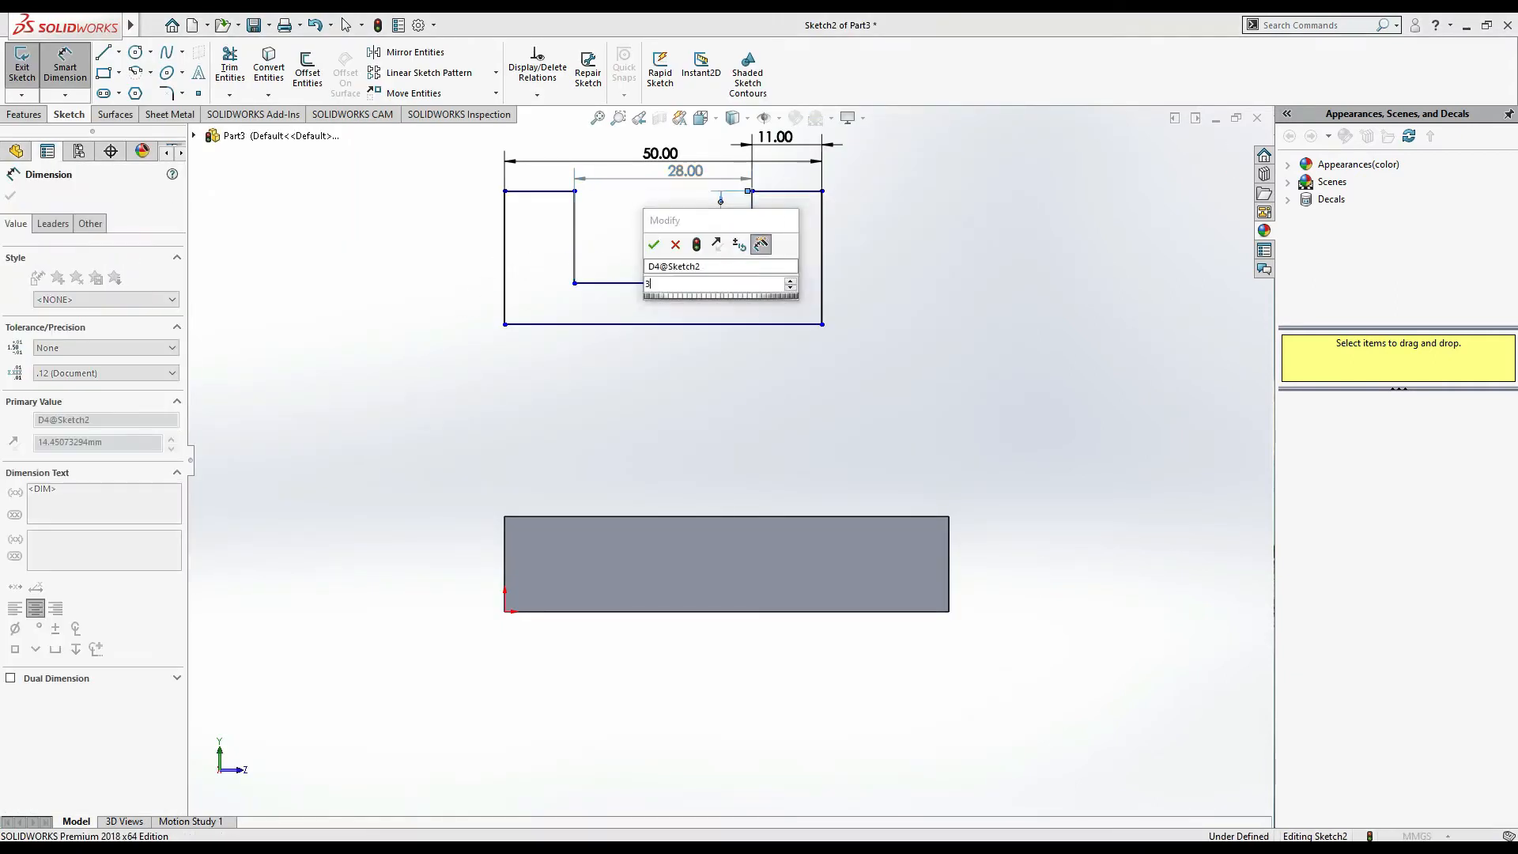
text(35)
key(Return)
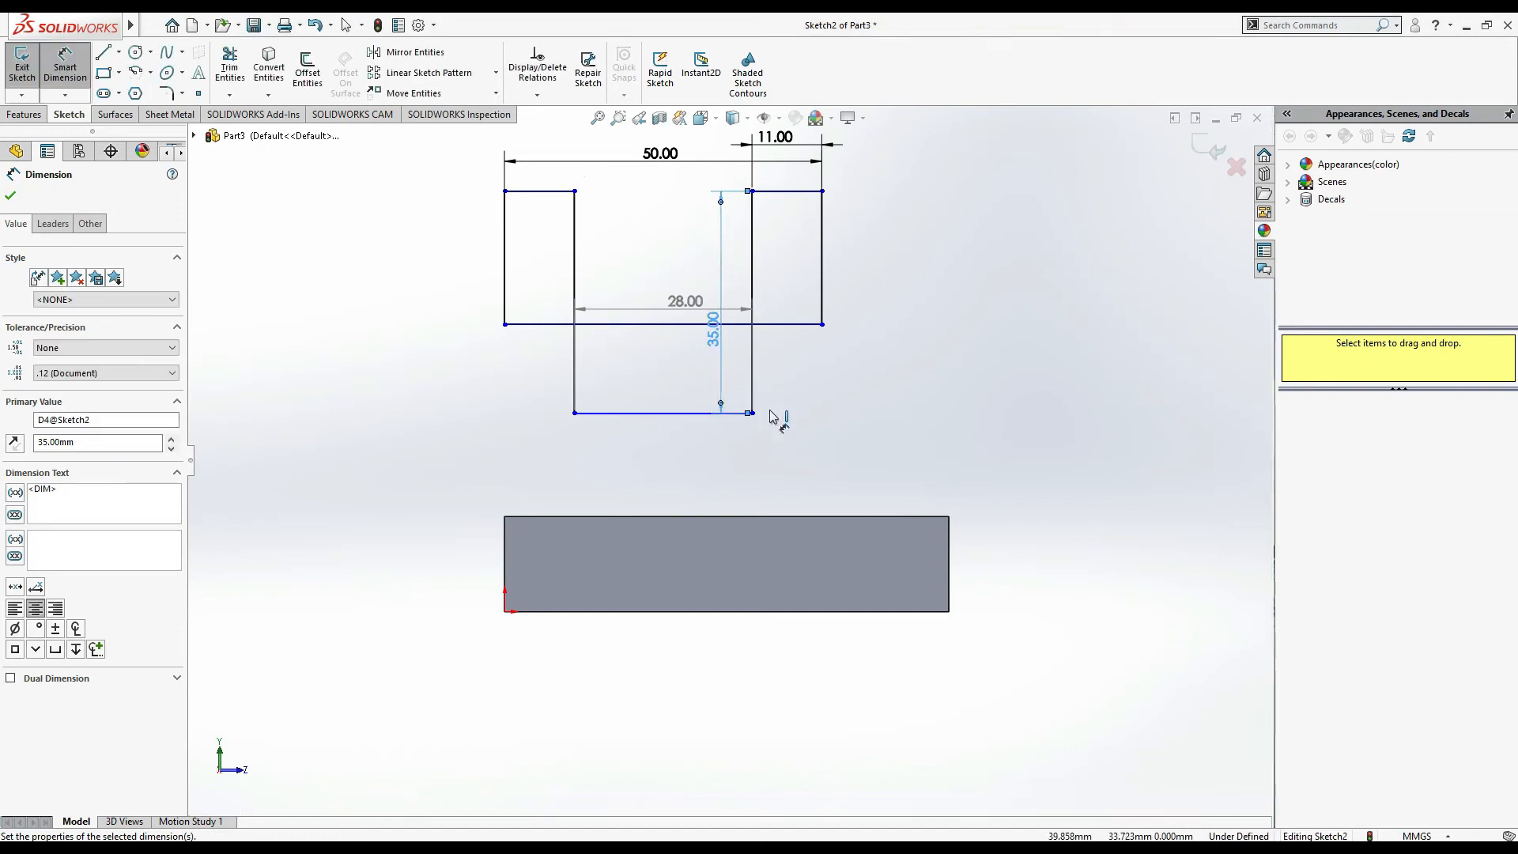
Check the channel height in the reference image and dimension the U profile's outer vertical line to 45 mm
key(alt+Tab)
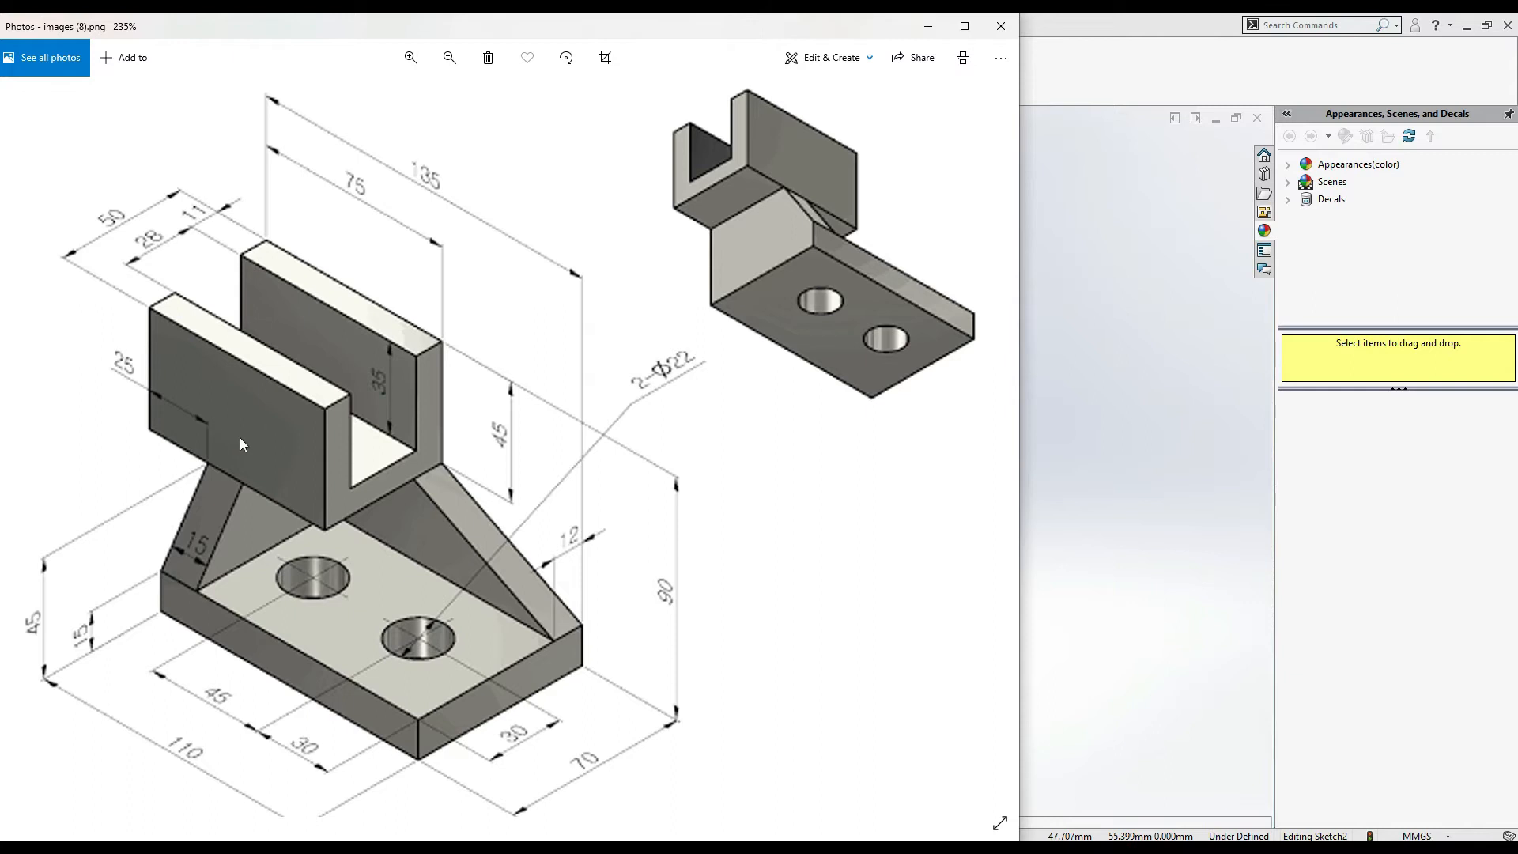
key(alt+Tab)
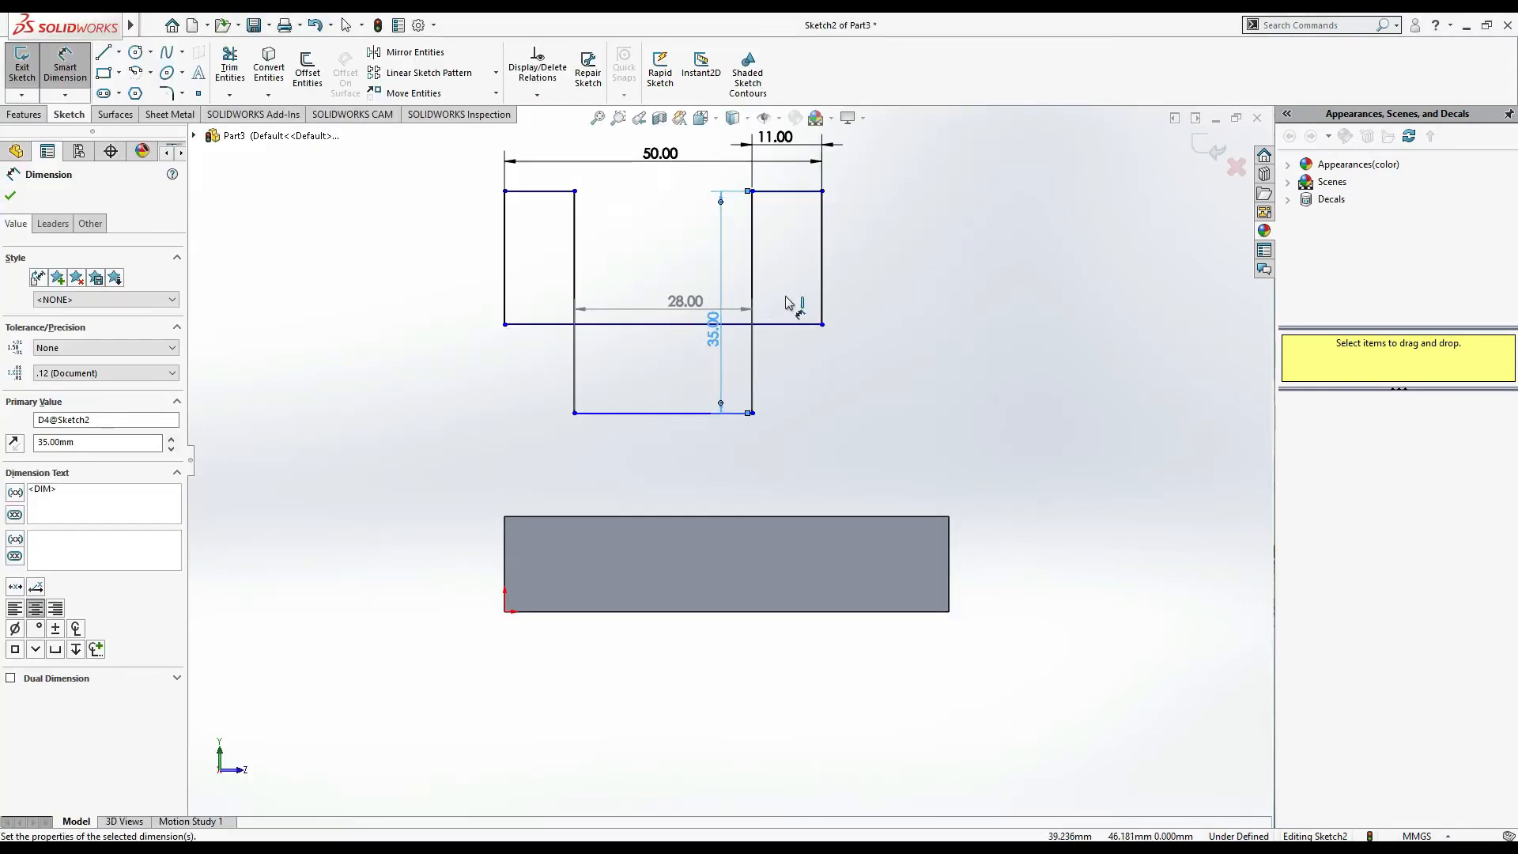
click(864, 297)
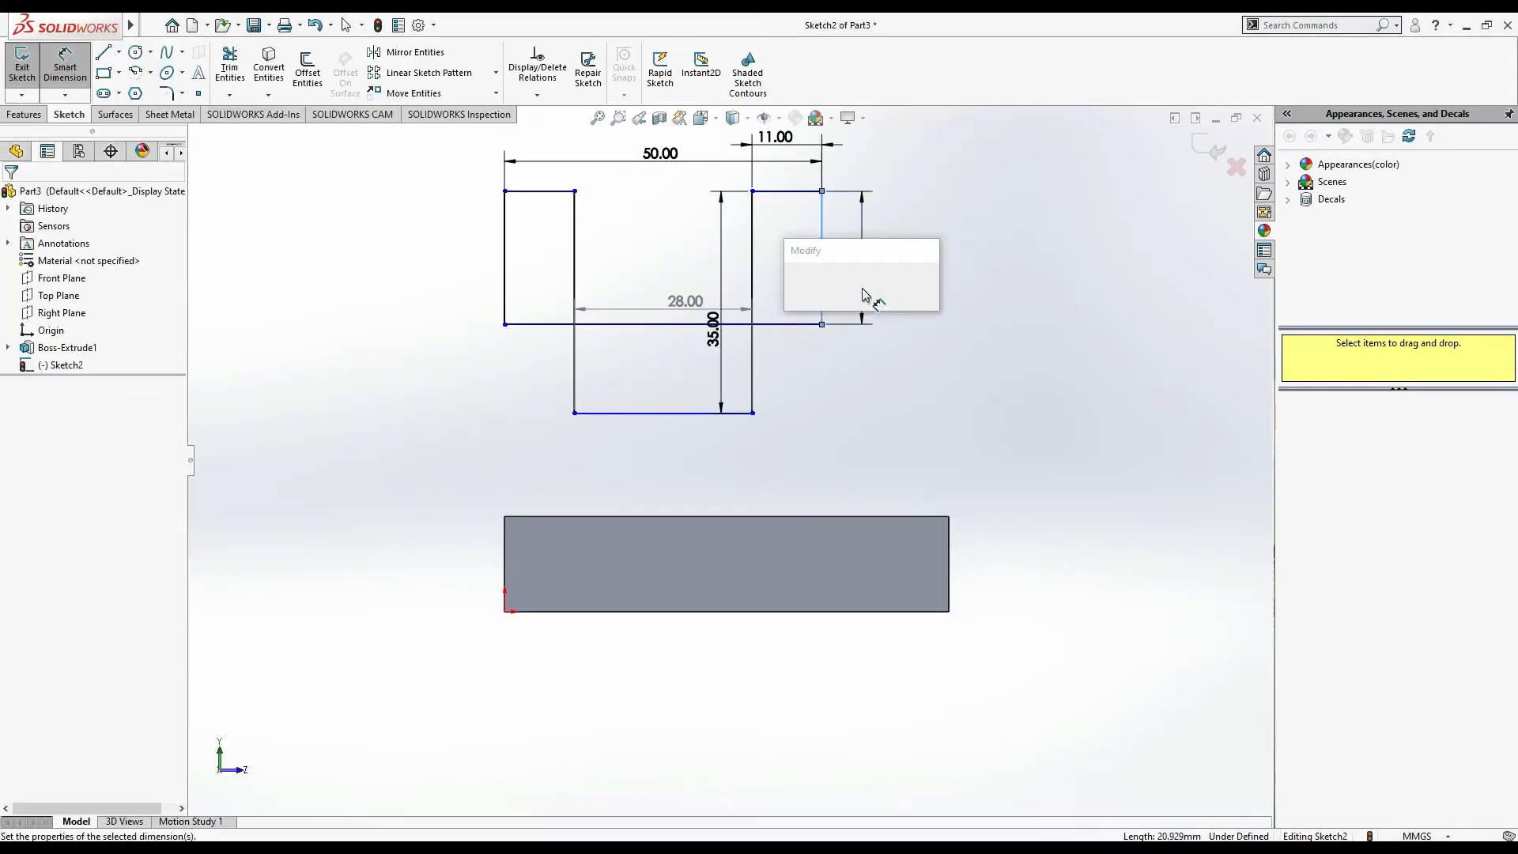
text(45)
key(Return)
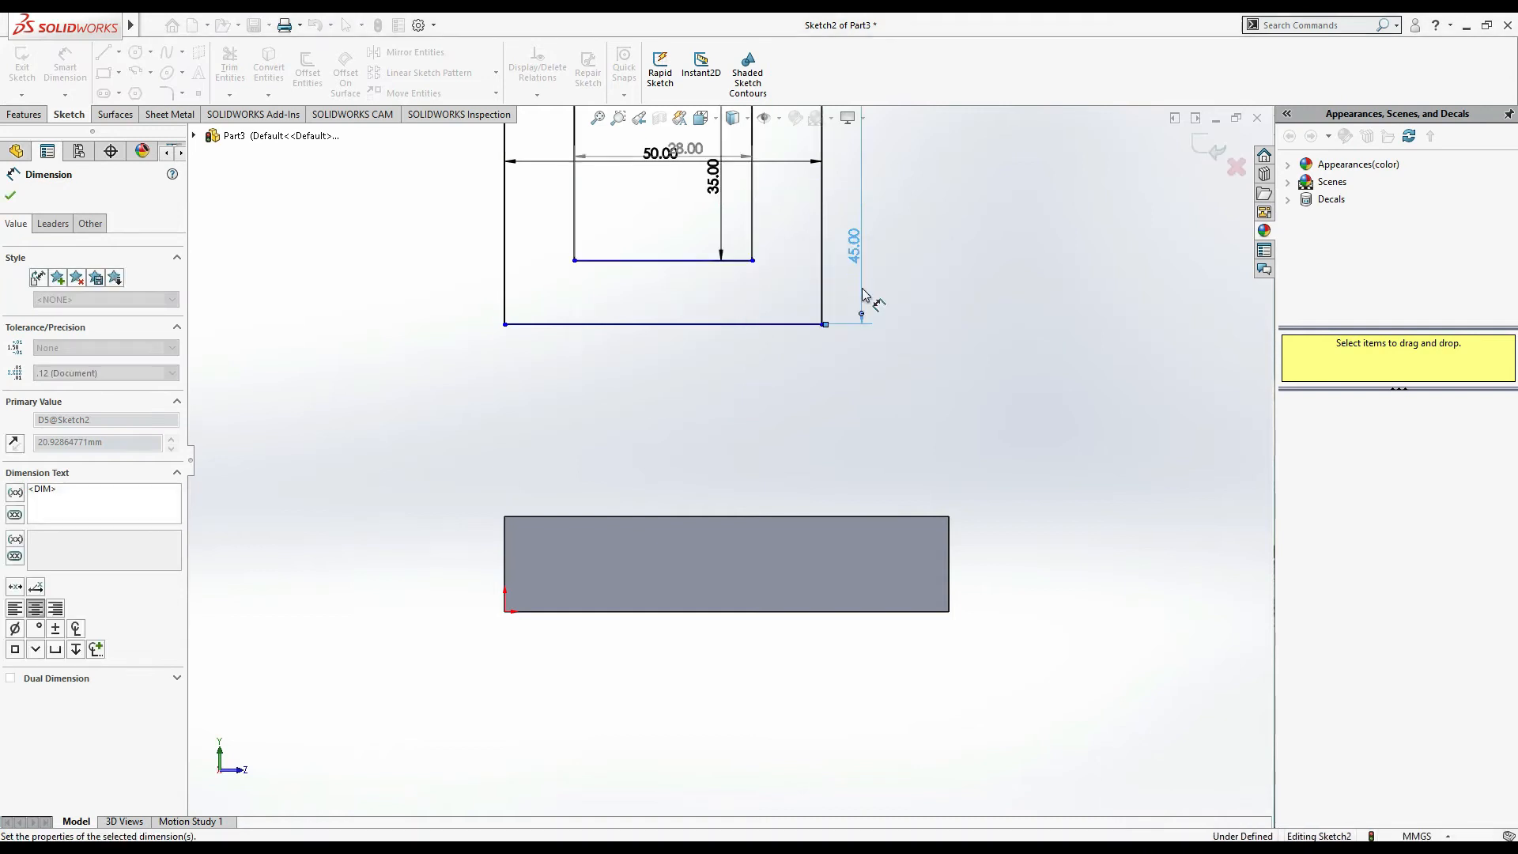
scroll(935, 356, up, 3)
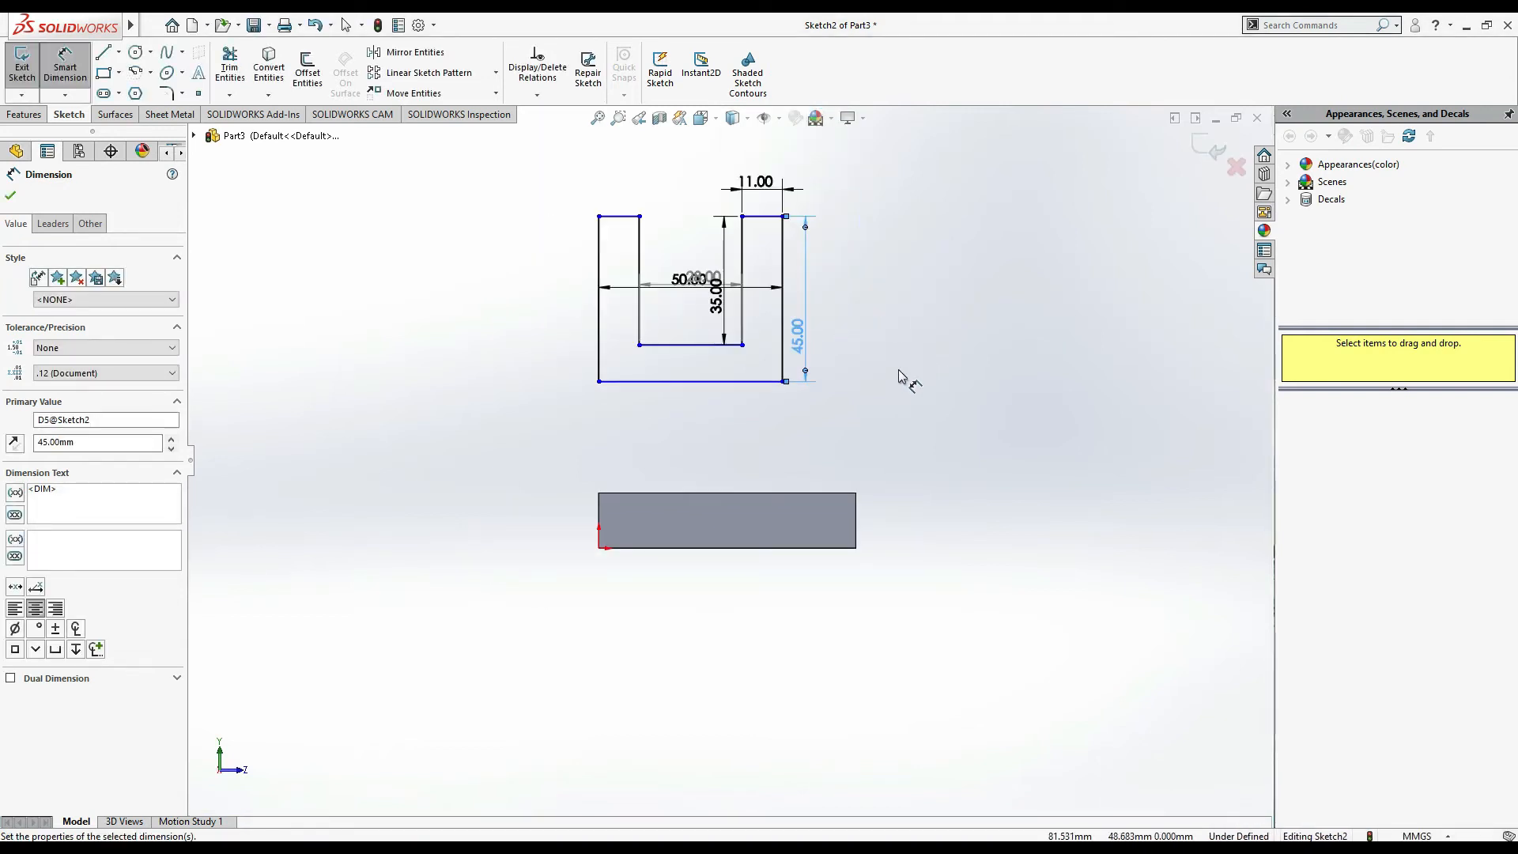
Consult the reference image and place the U profile's bottom line 45 mm above the plate's bottom edge
key(alt+Tab)
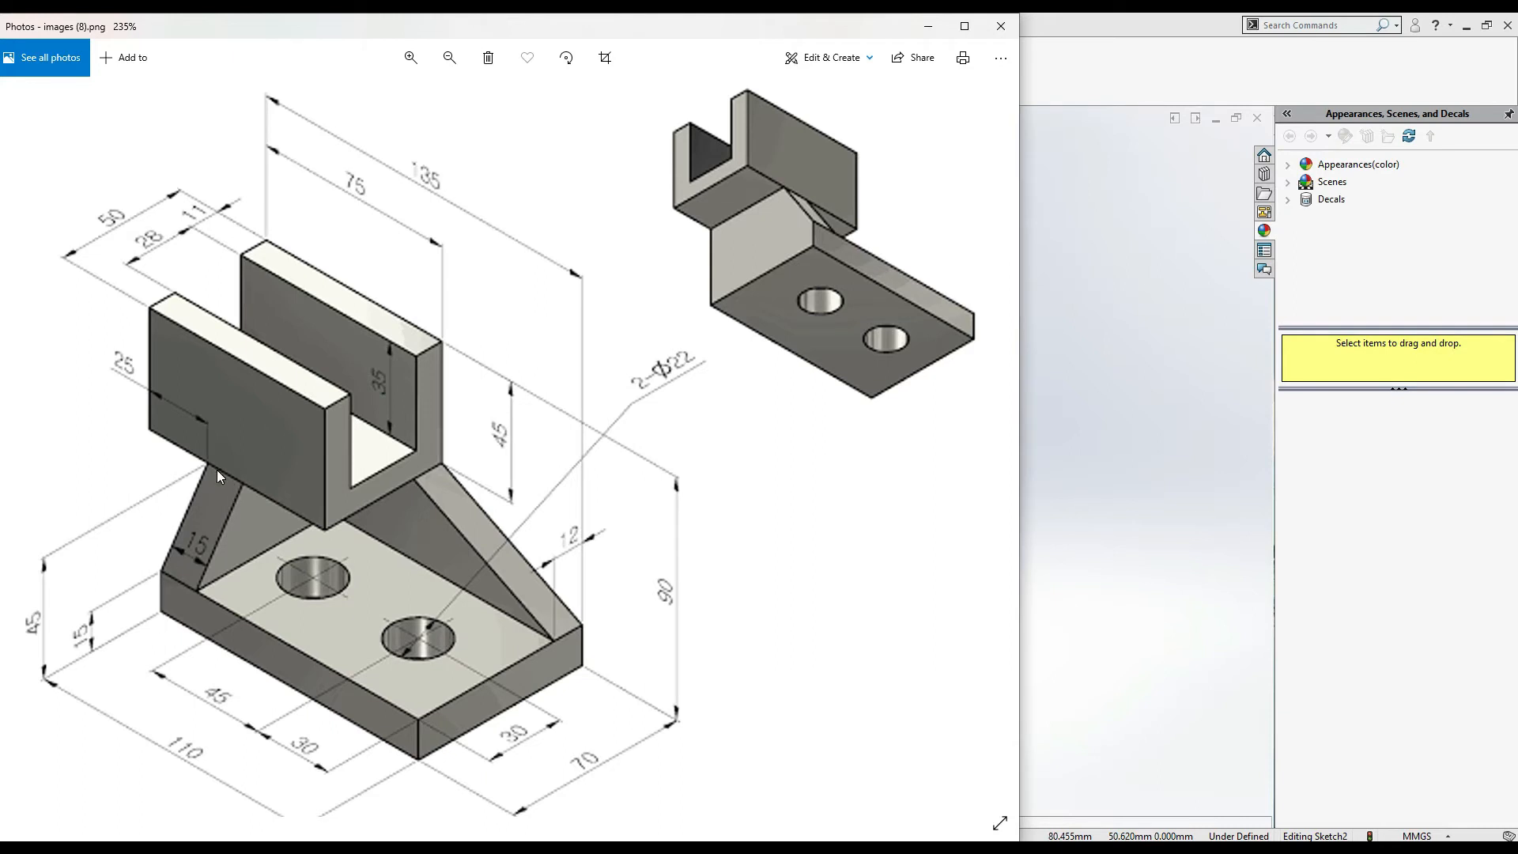
key(alt+Tab)
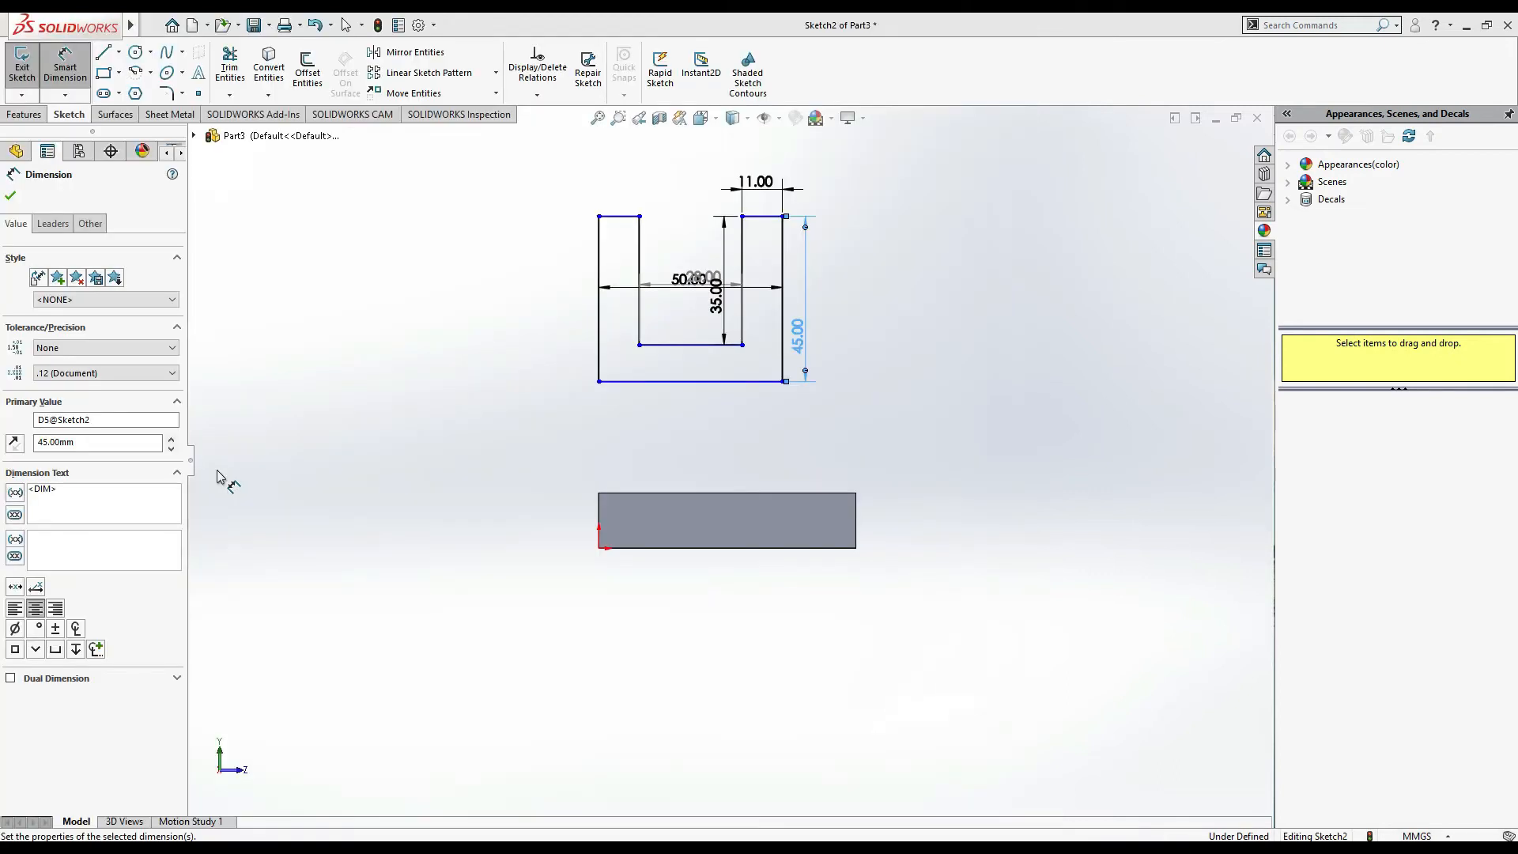
click(627, 383)
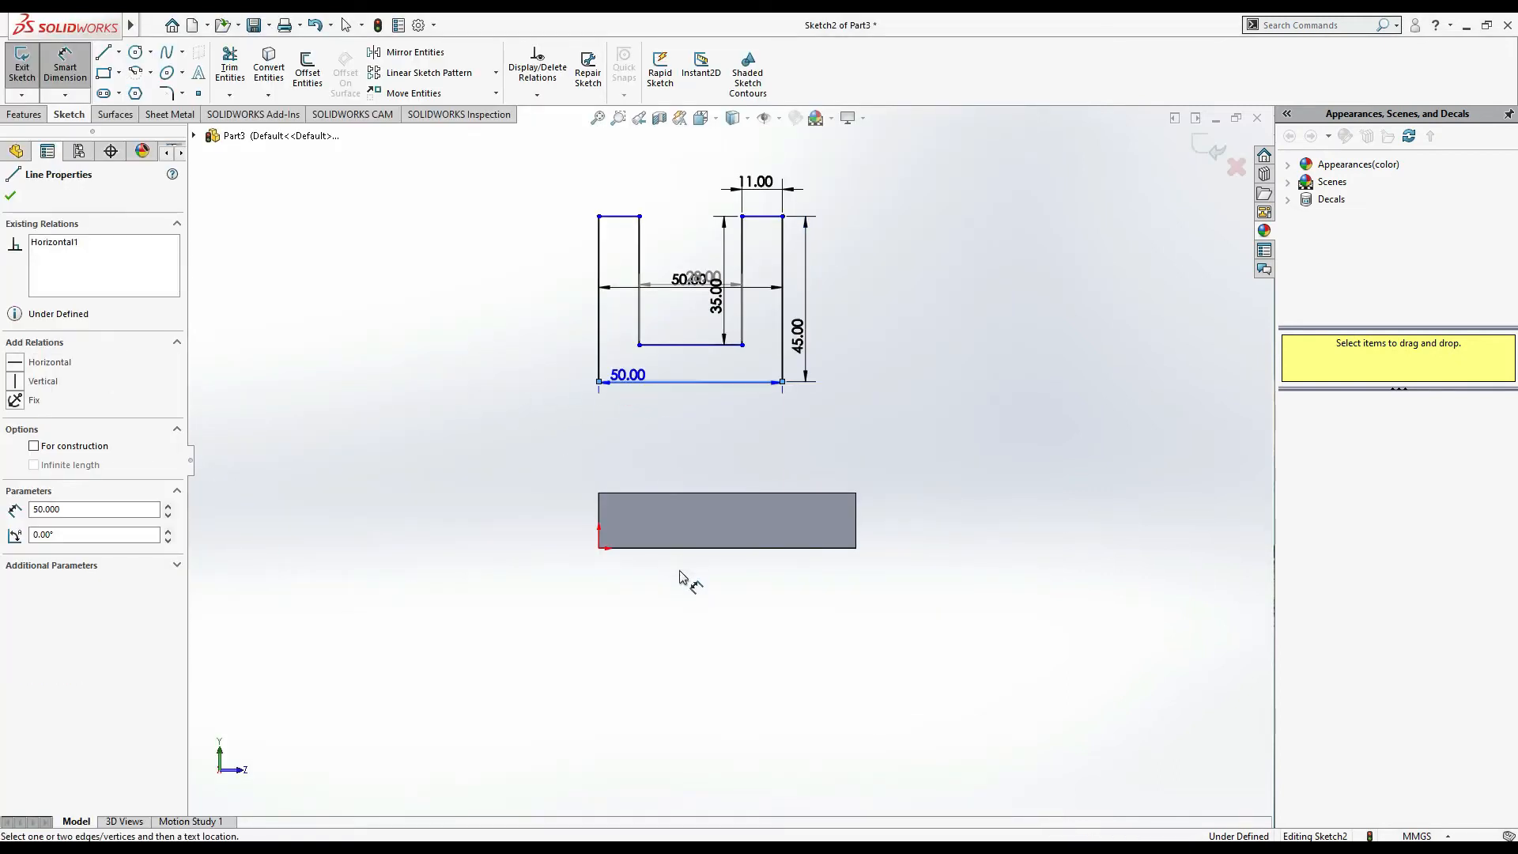
click(685, 546)
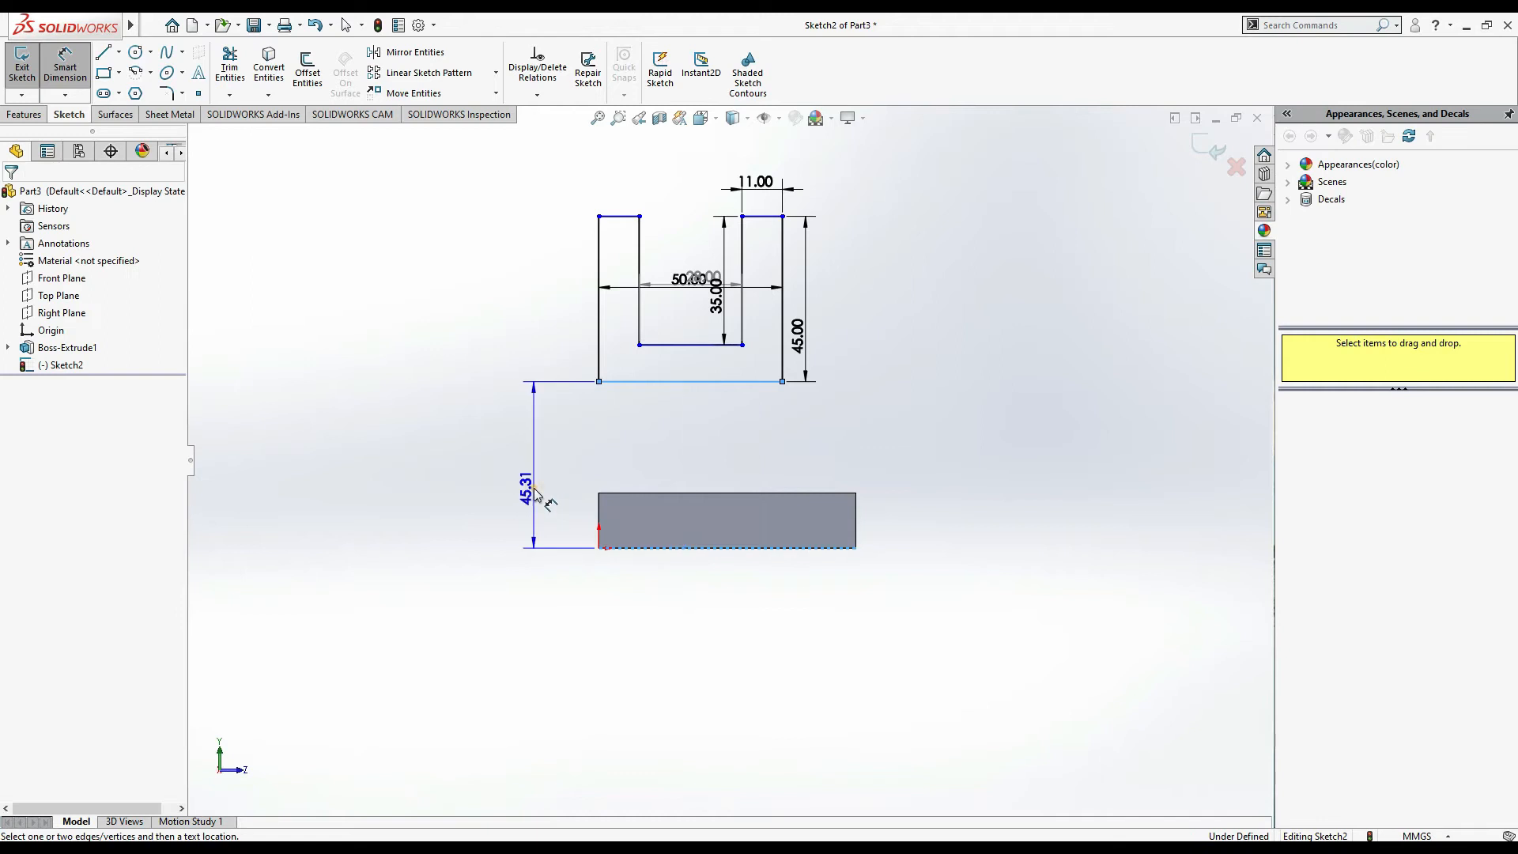
click(534, 500)
text(45)
key(Return)
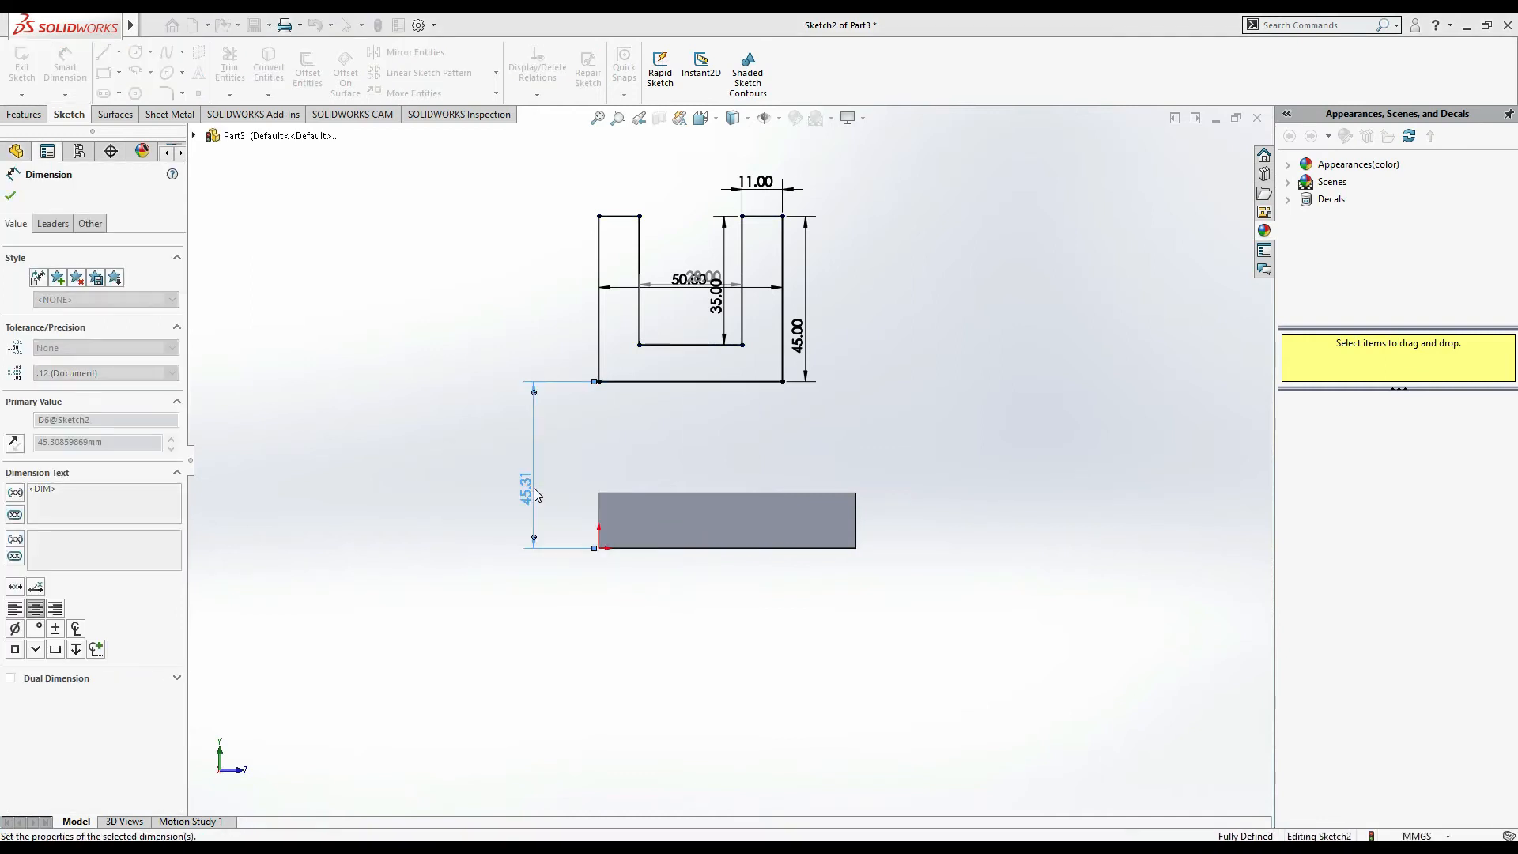
click(11, 194)
Extrude the U profile 50 mm as a blind boss, with the direction reversed so it runs over the plate
middle_drag(986, 449, 883, 485)
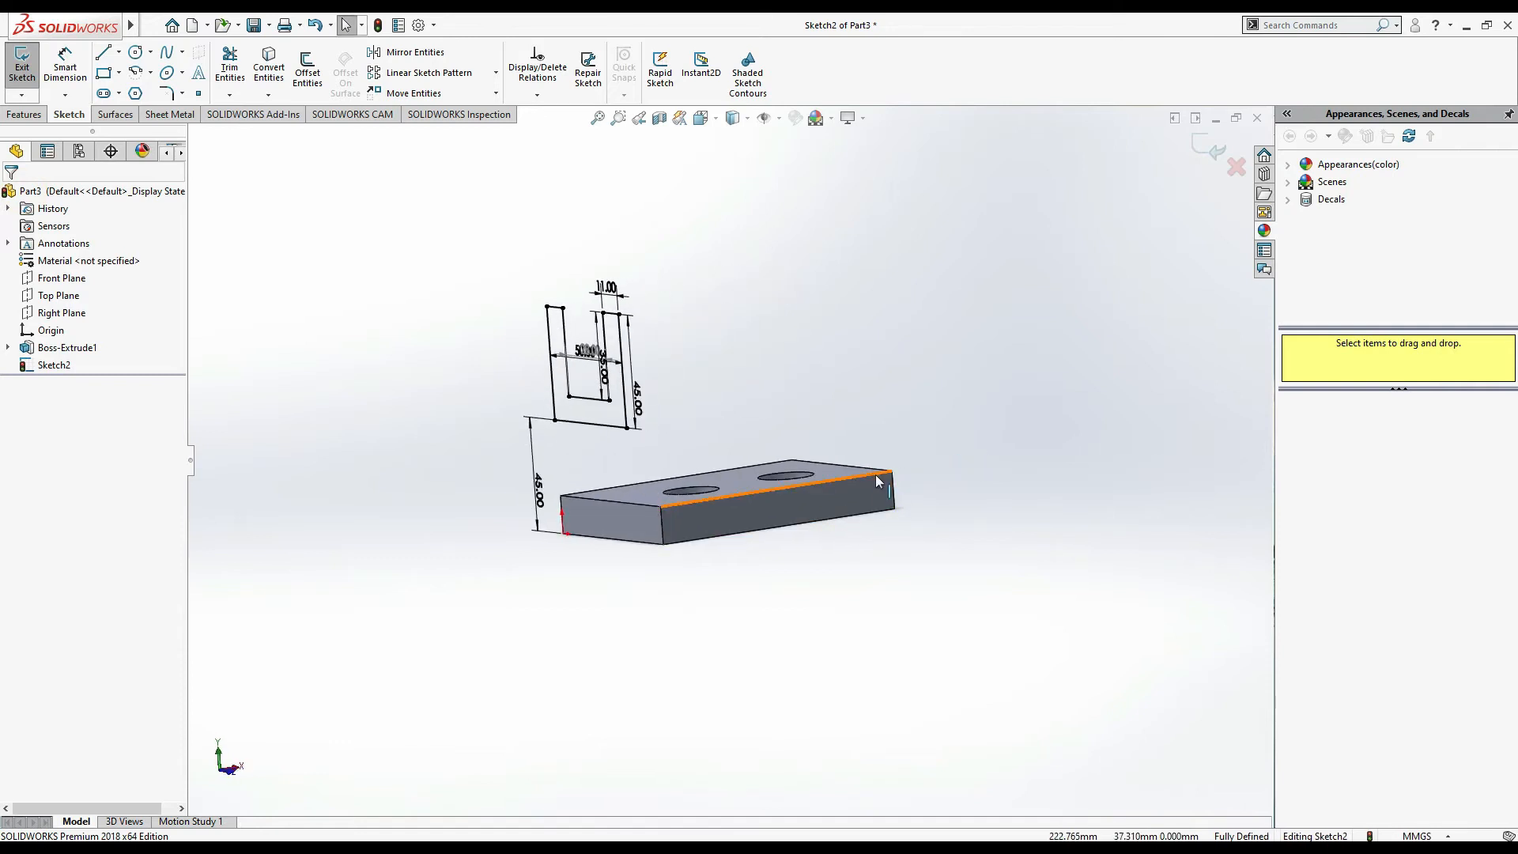
key(alt+Tab)
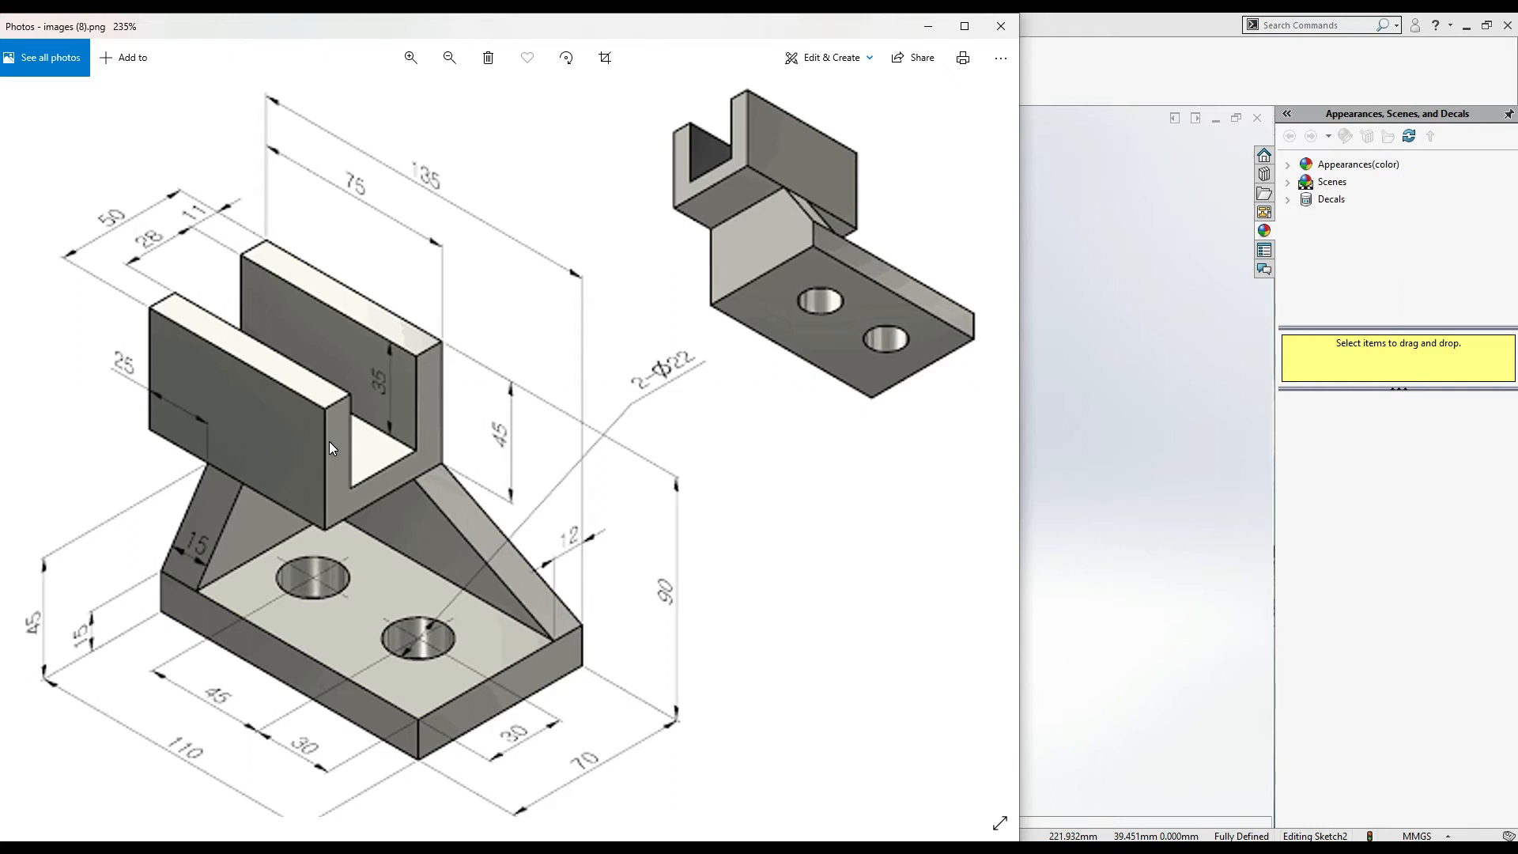
key(alt+Tab)
click(24, 113)
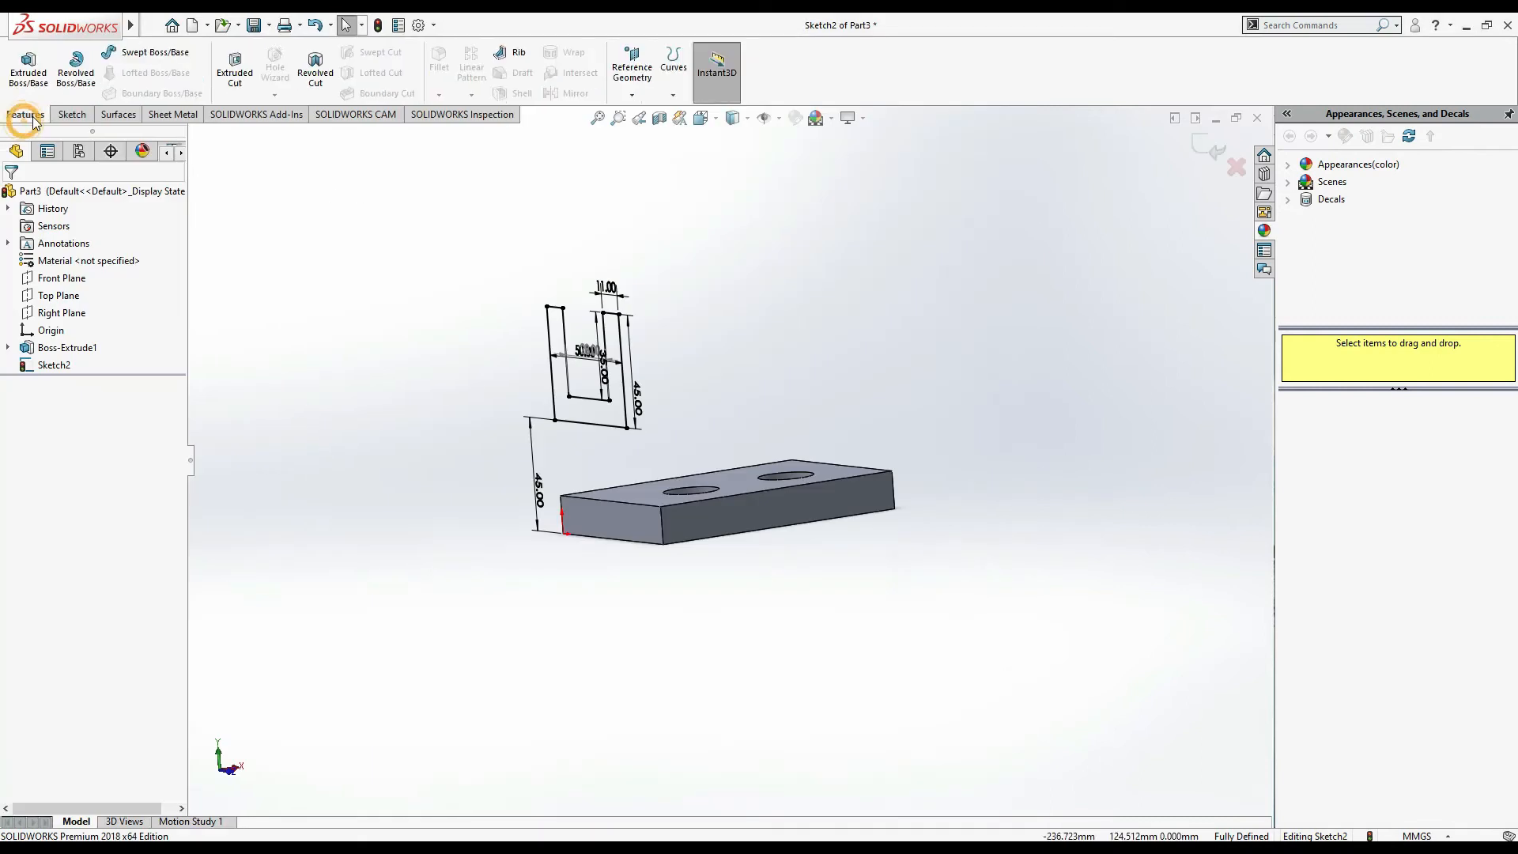
click(26, 71)
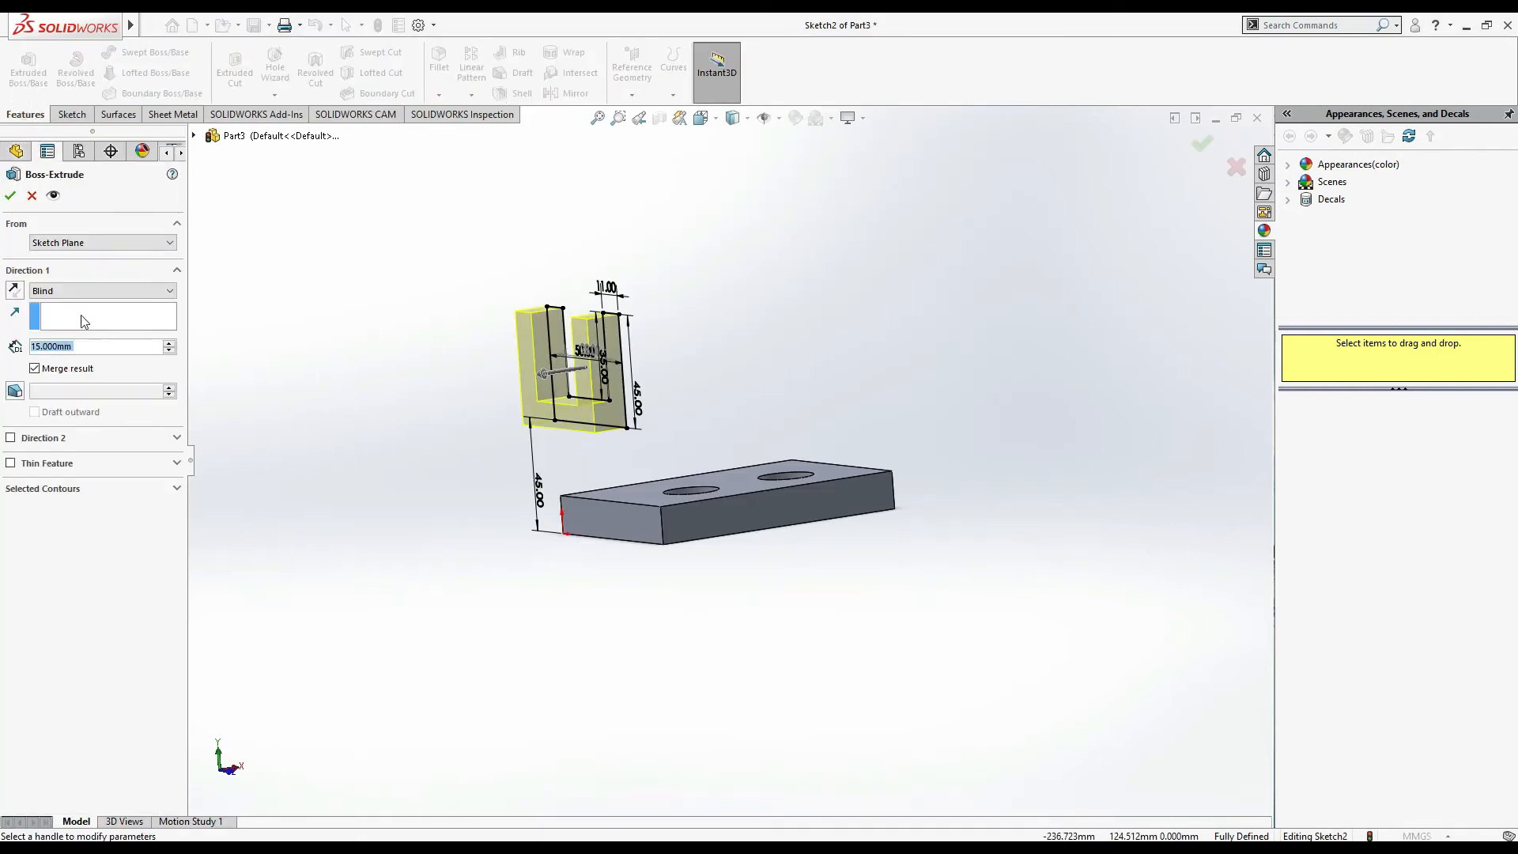
text(50)
key(Return)
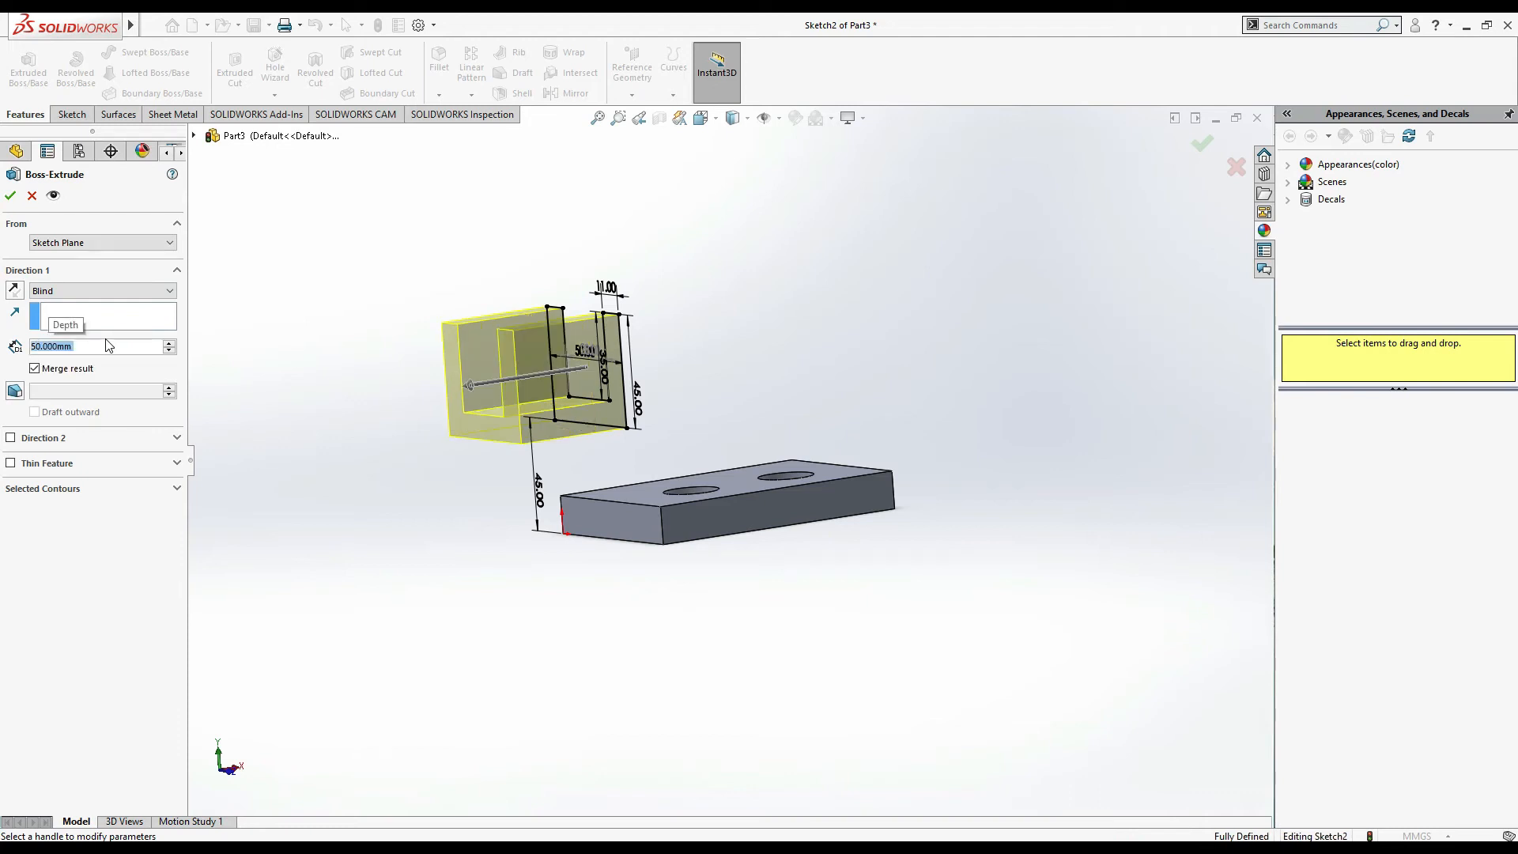
click(14, 289)
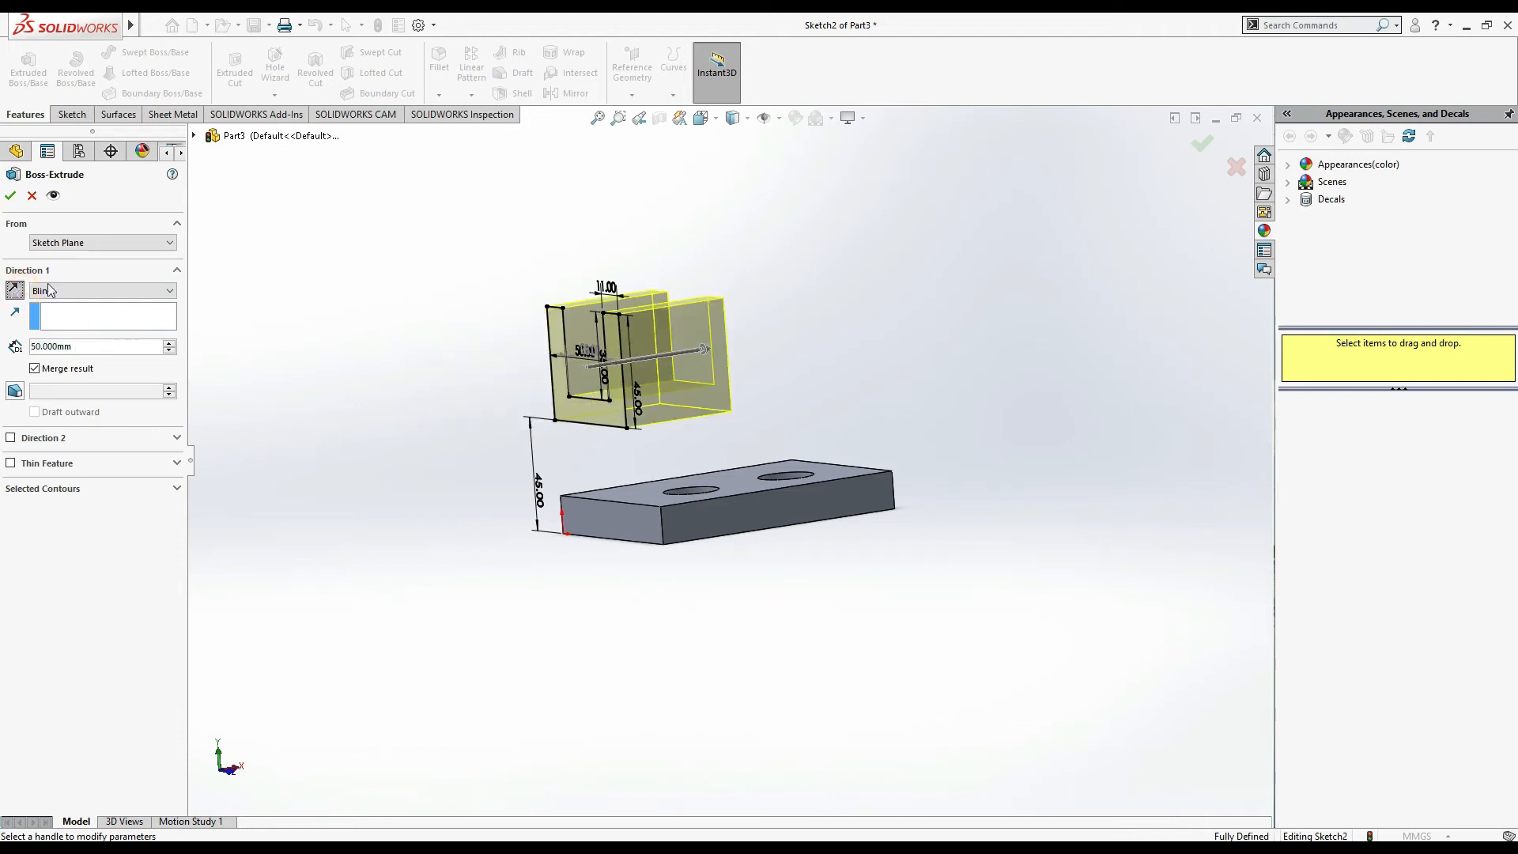
click(9, 197)
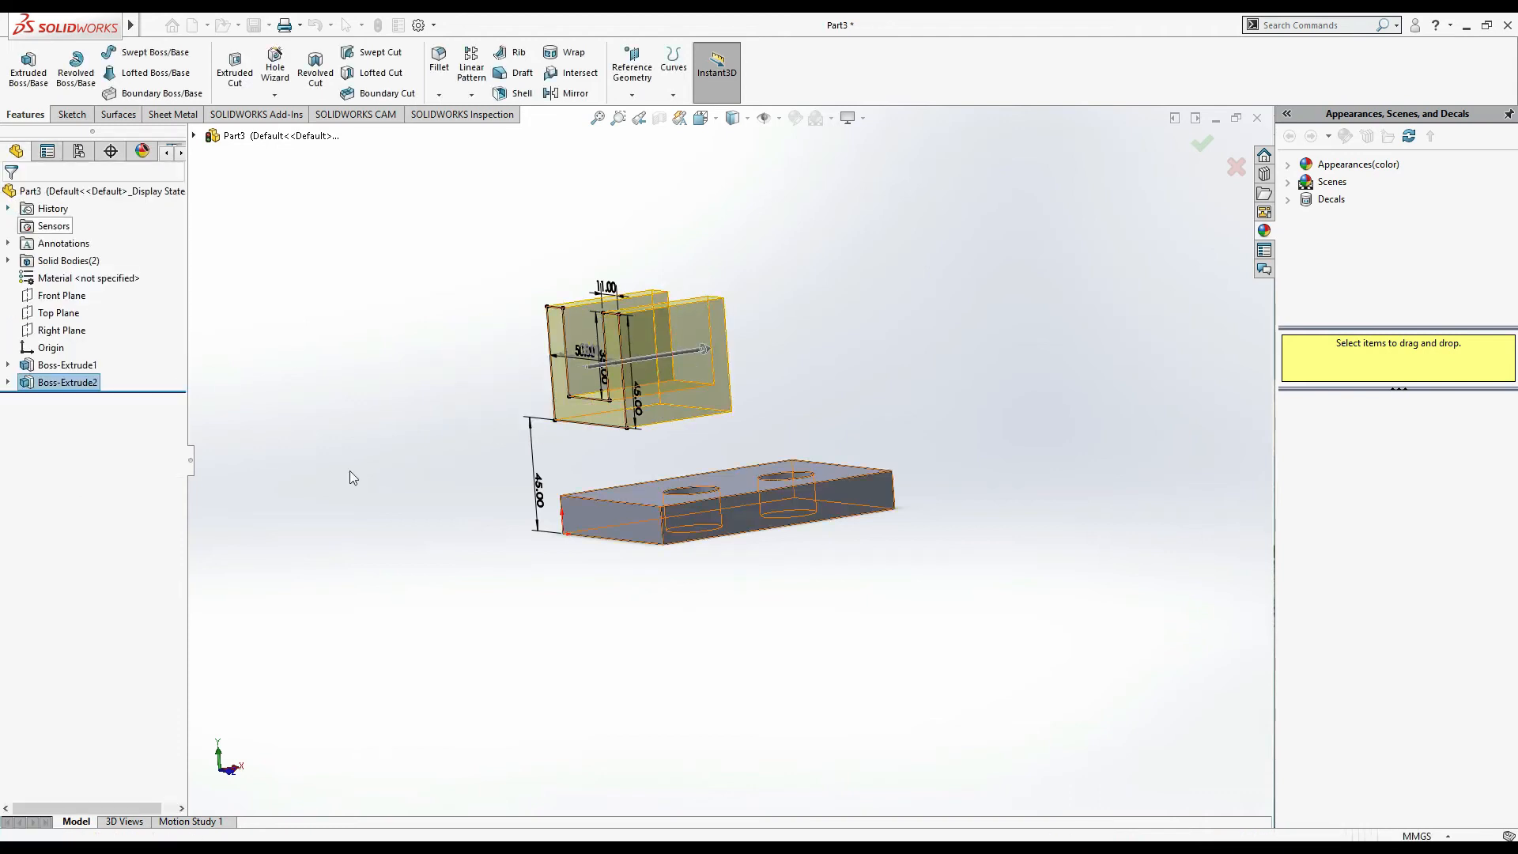
Start a boss sketch on the channel's U-shaped end face and convert the face's outline into sketch entities
click(24, 70)
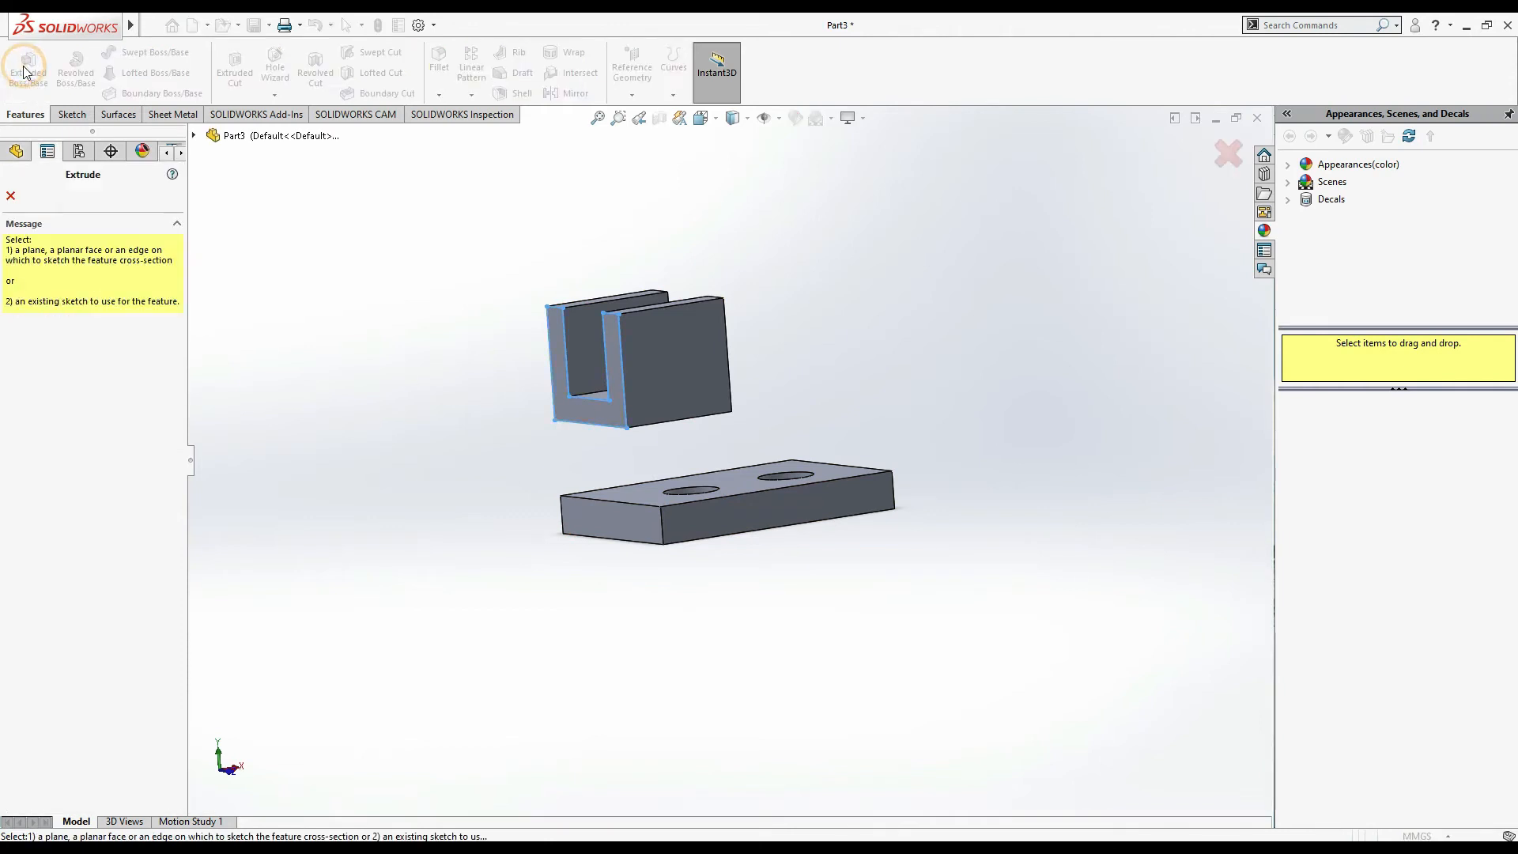
click(72, 114)
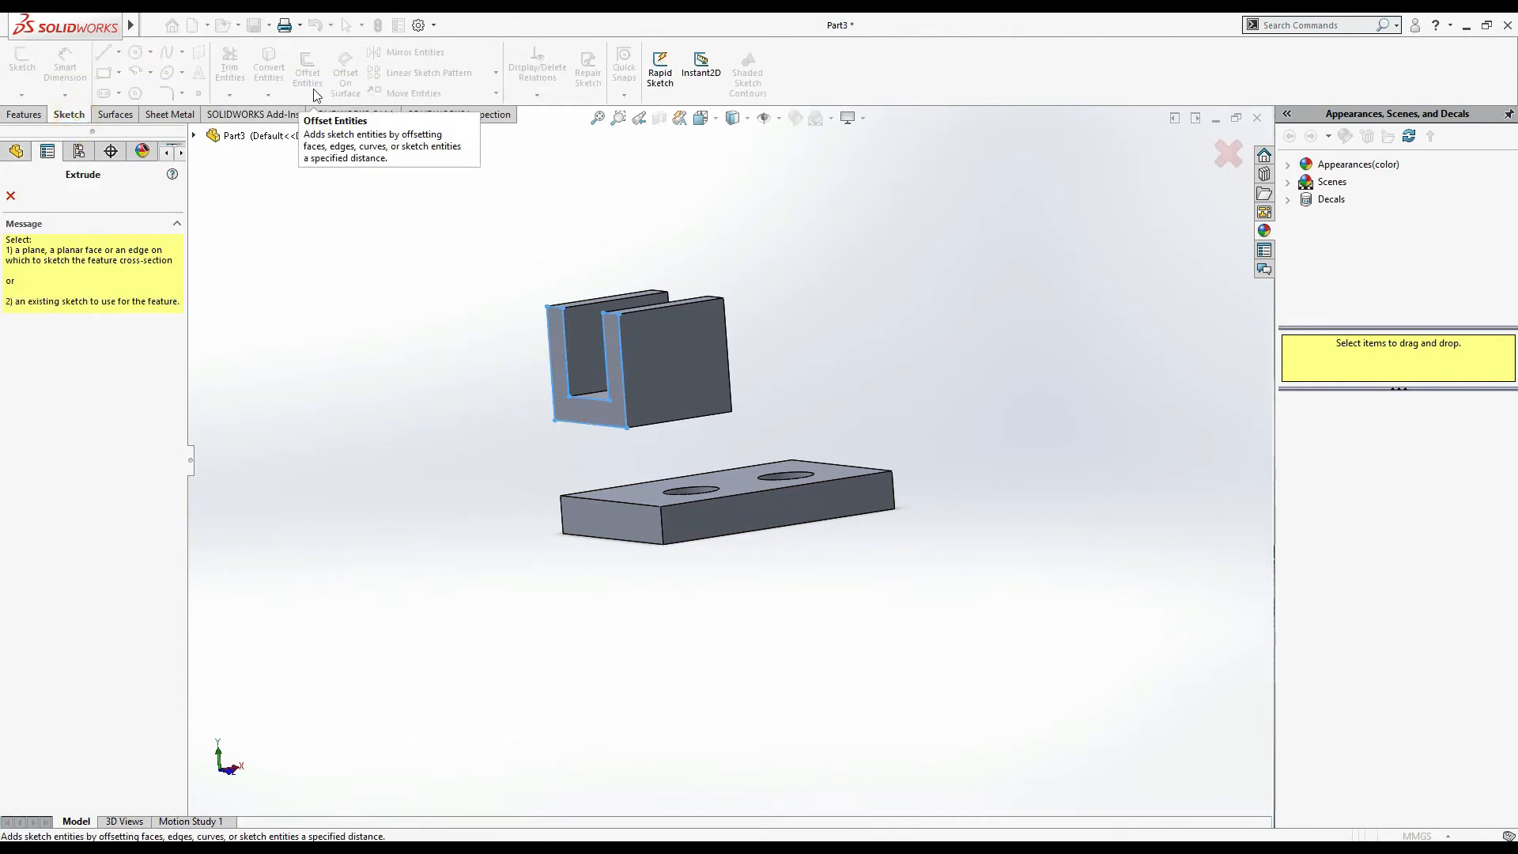
click(567, 401)
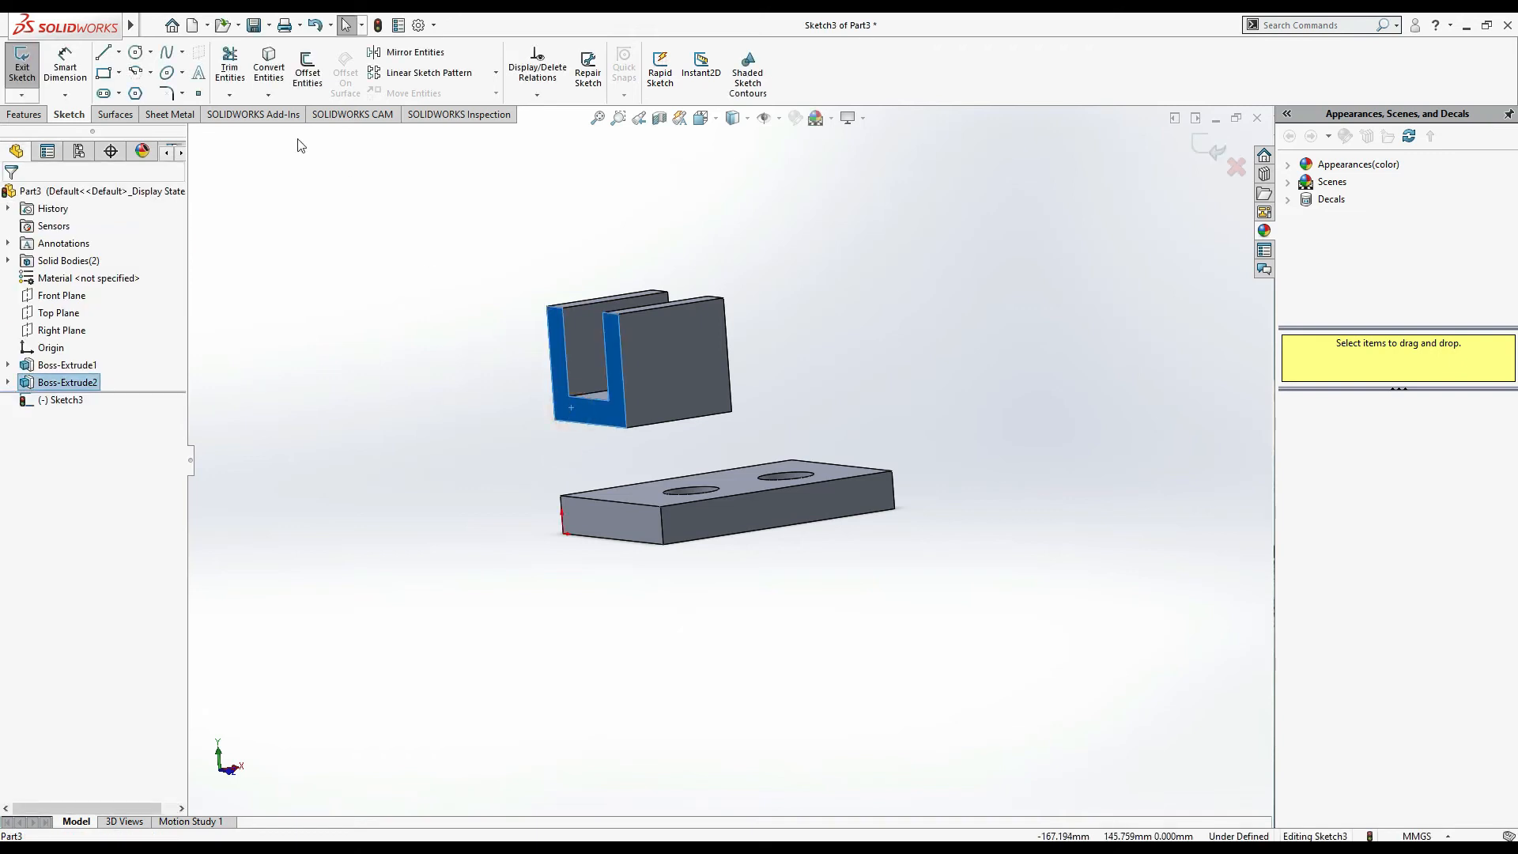
click(269, 68)
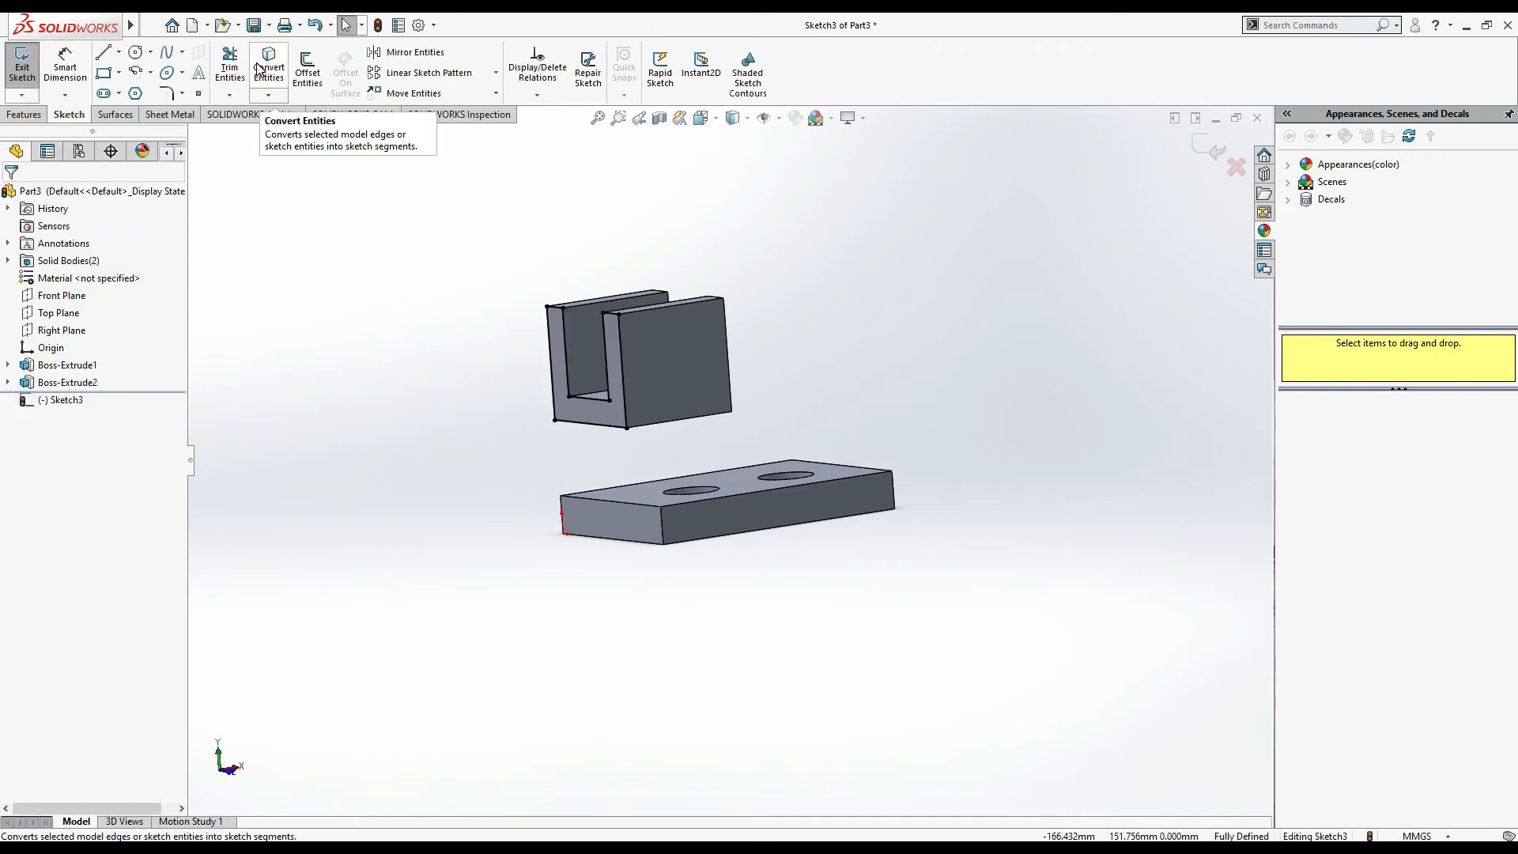
Extrude the converted U outline 25 mm outward, beyond the plate's end, as a blind merged boss
click(23, 114)
click(32, 89)
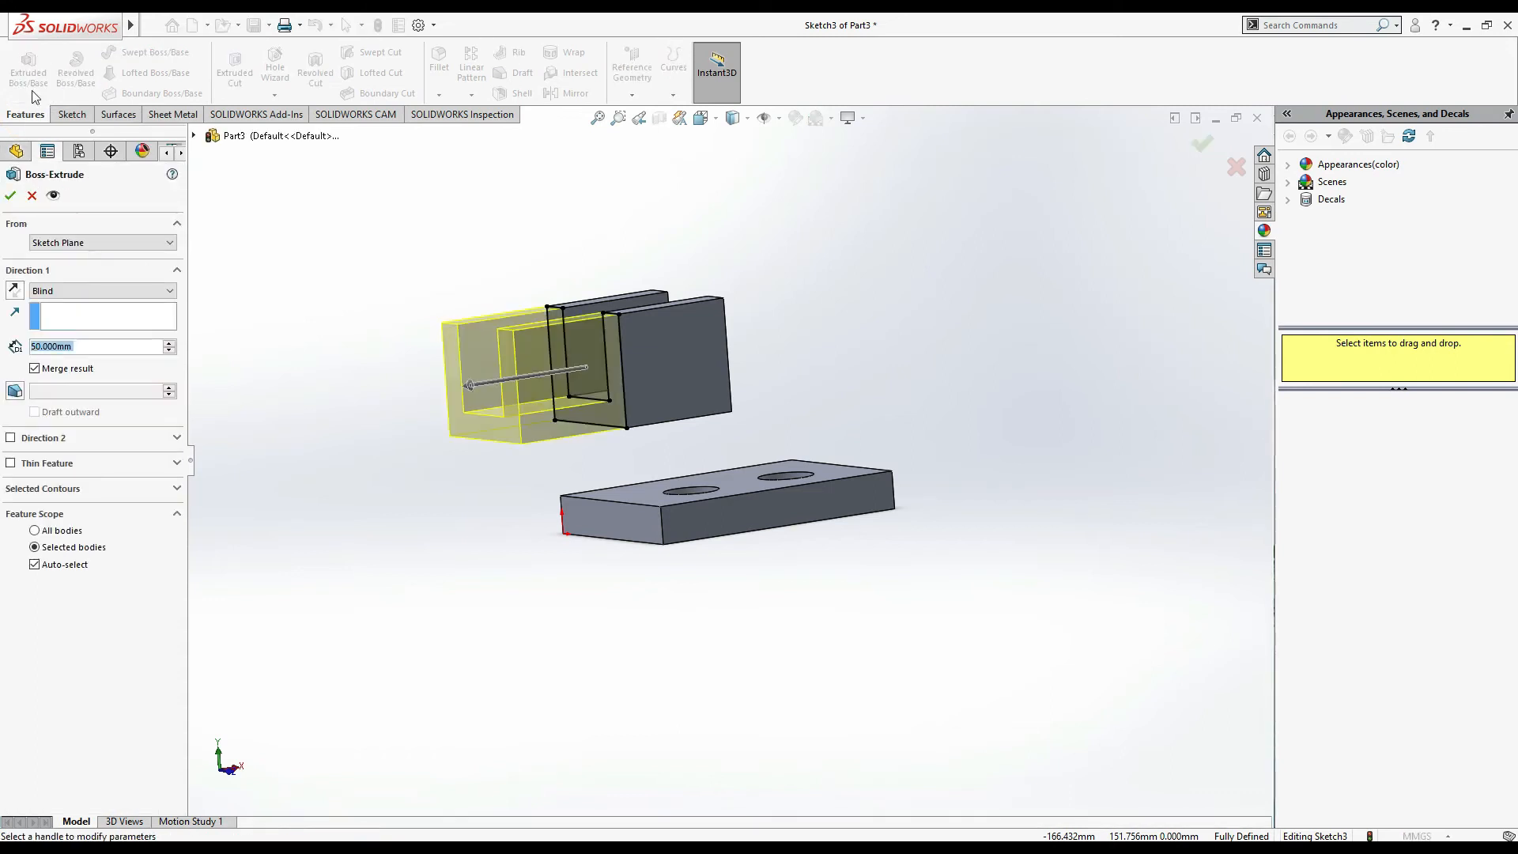
text(25)
key(Return)
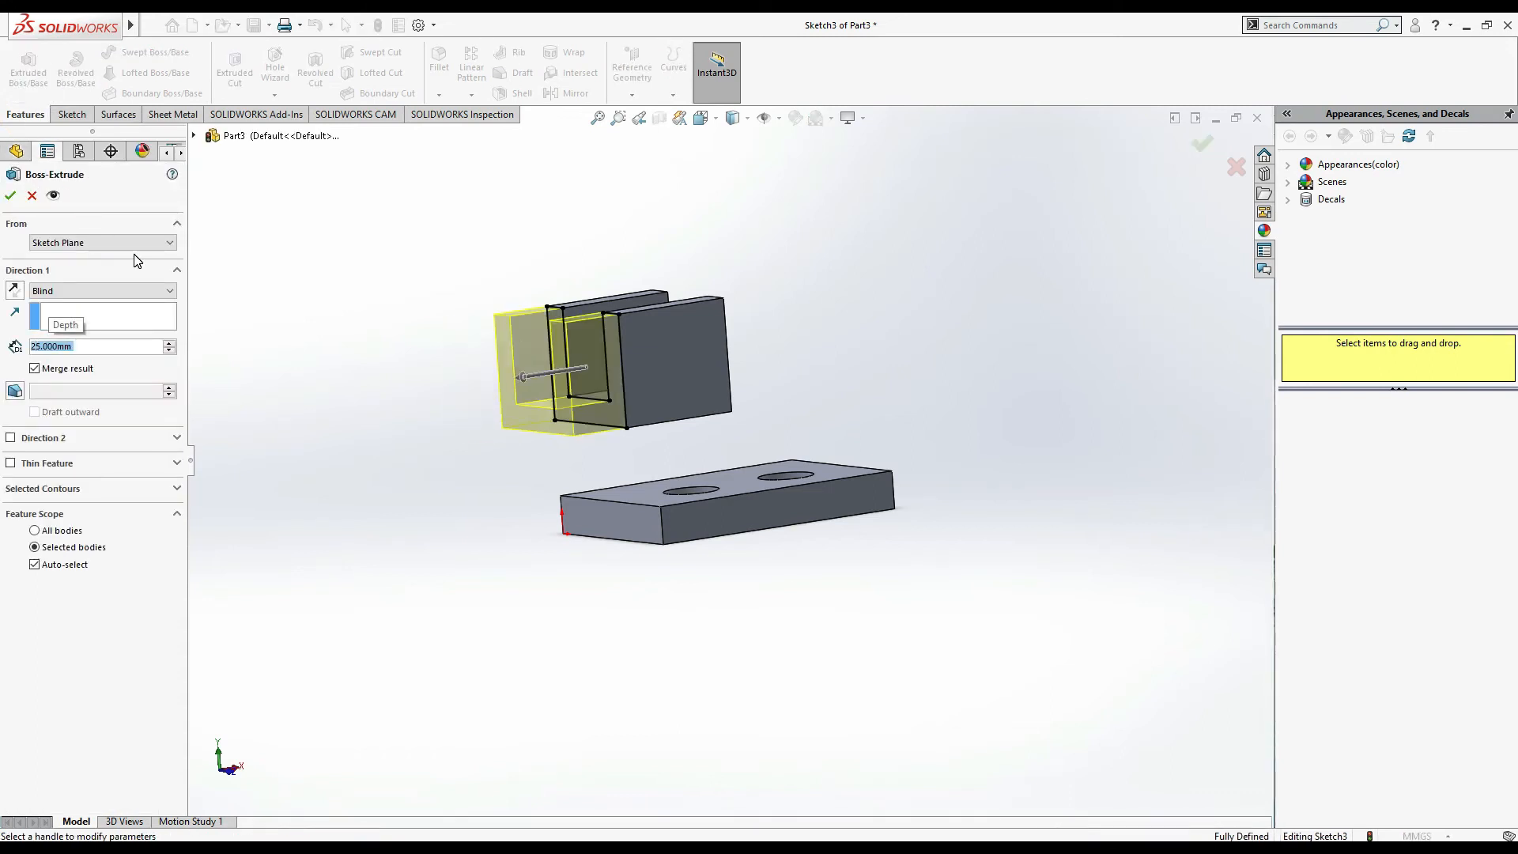
click(10, 197)
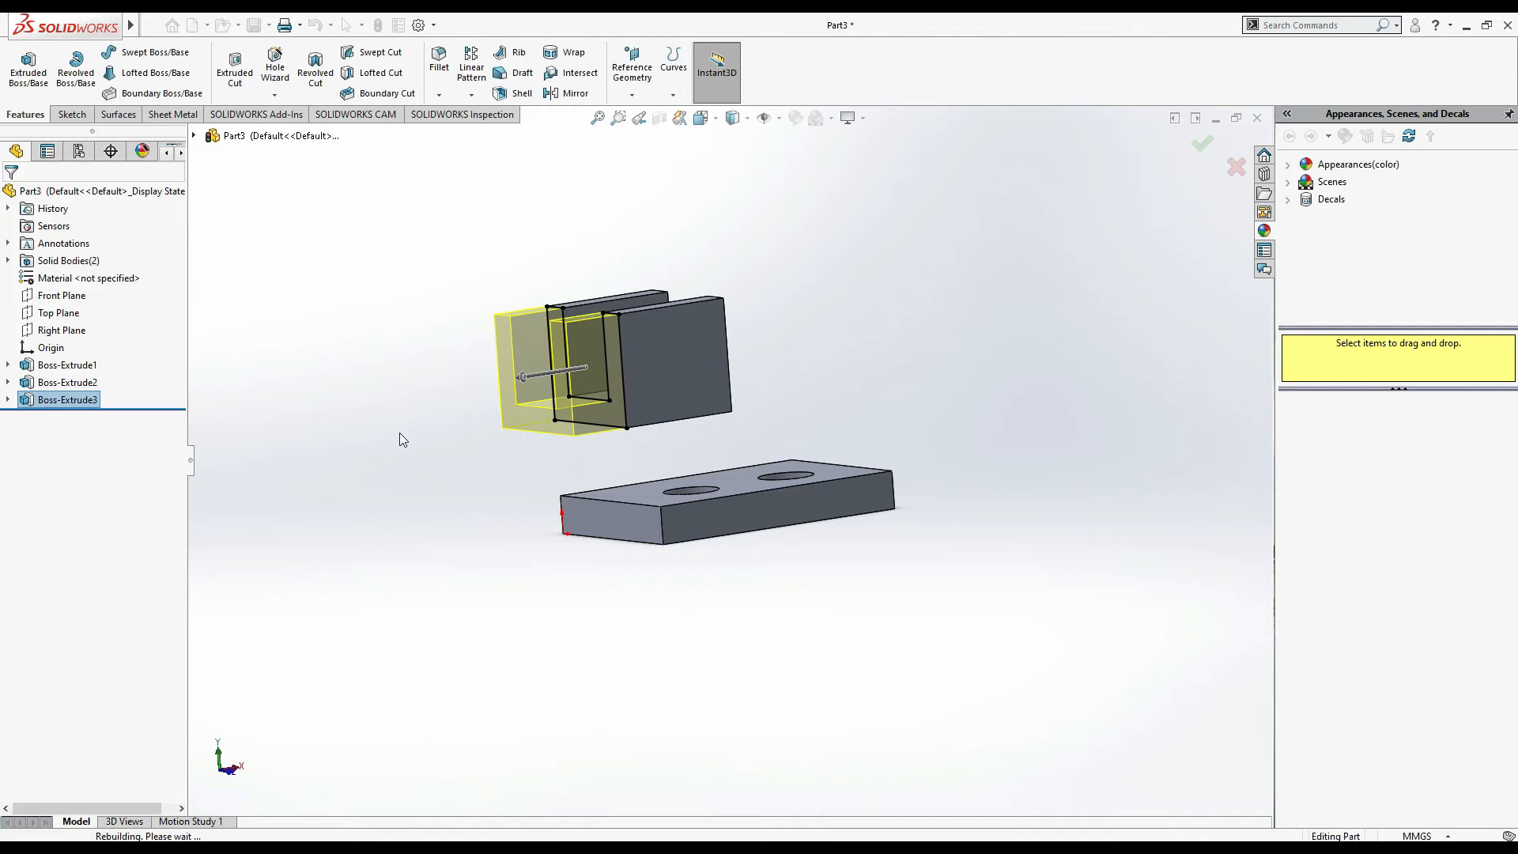
Consult the reference image and start a sketch on the base plate's 70 mm wide end face beneath the channel's overhang
click(401, 441)
middle_drag(874, 368, 764, 395)
key(alt+Tab)
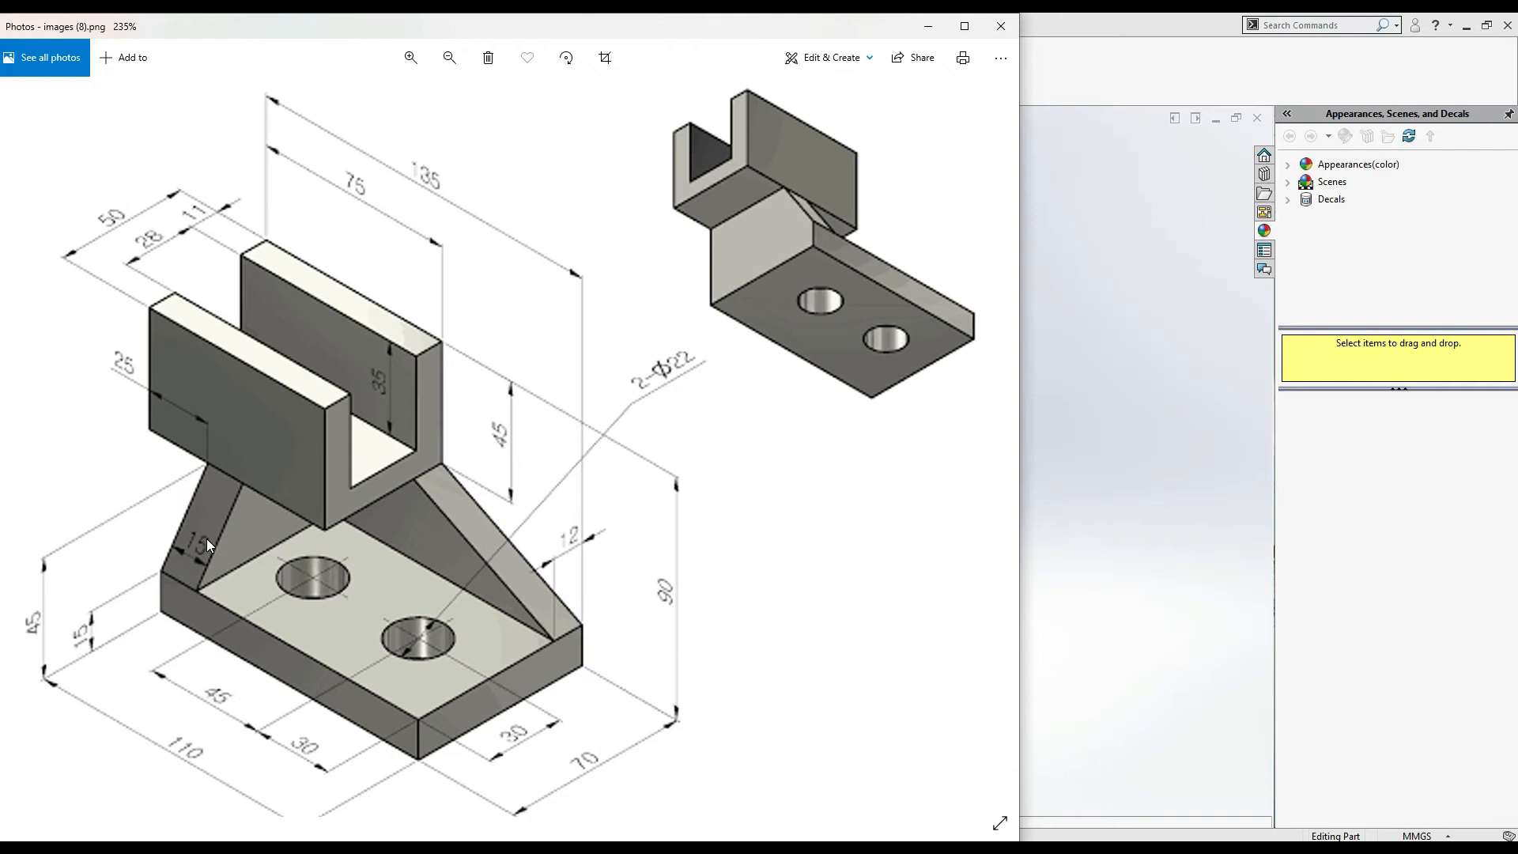
key(alt+Tab)
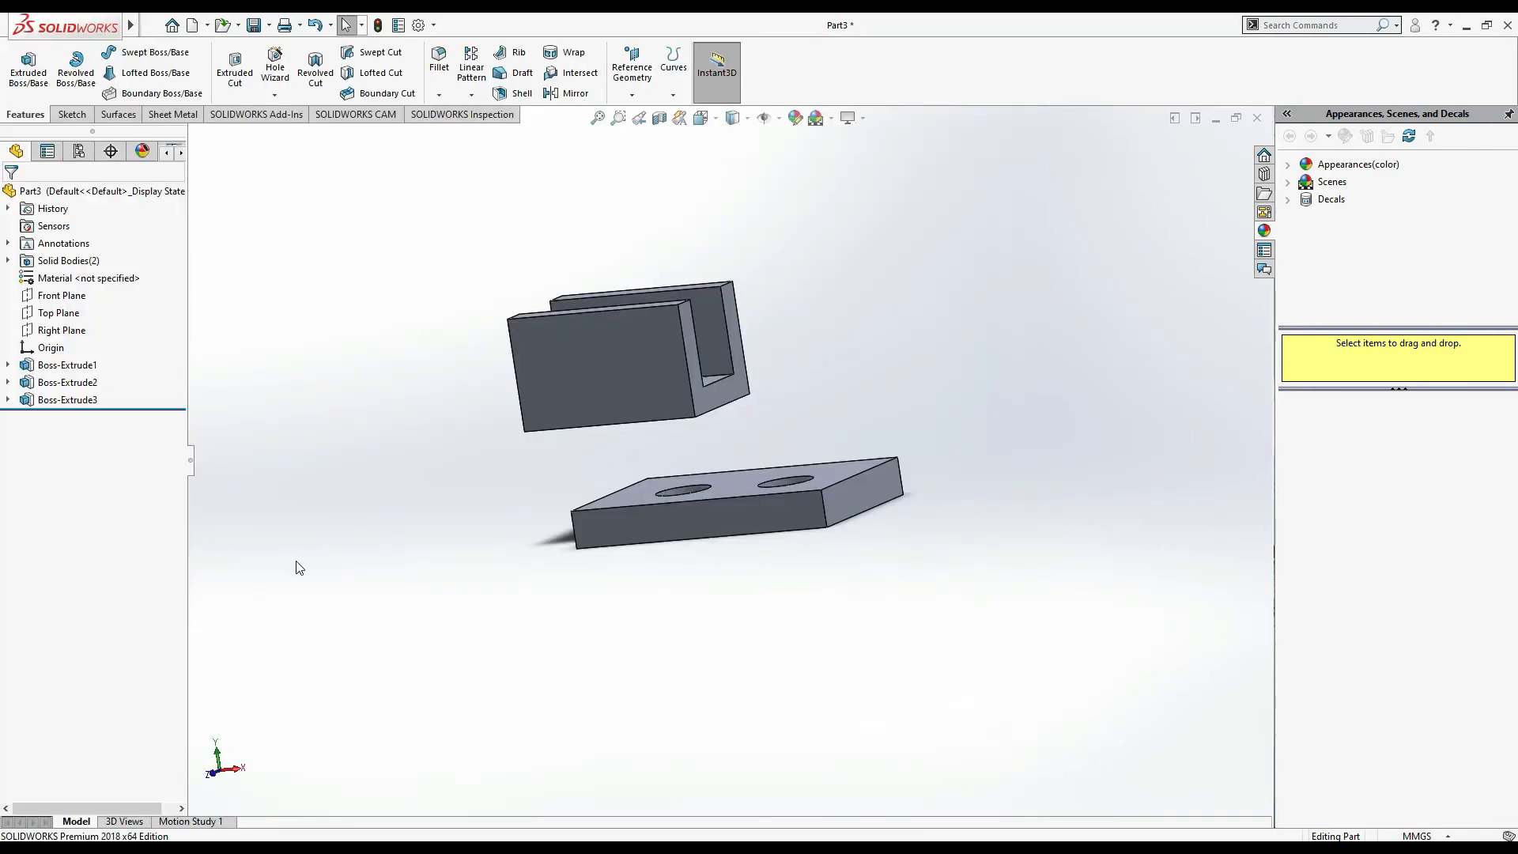
middle_drag(388, 615, 573, 614)
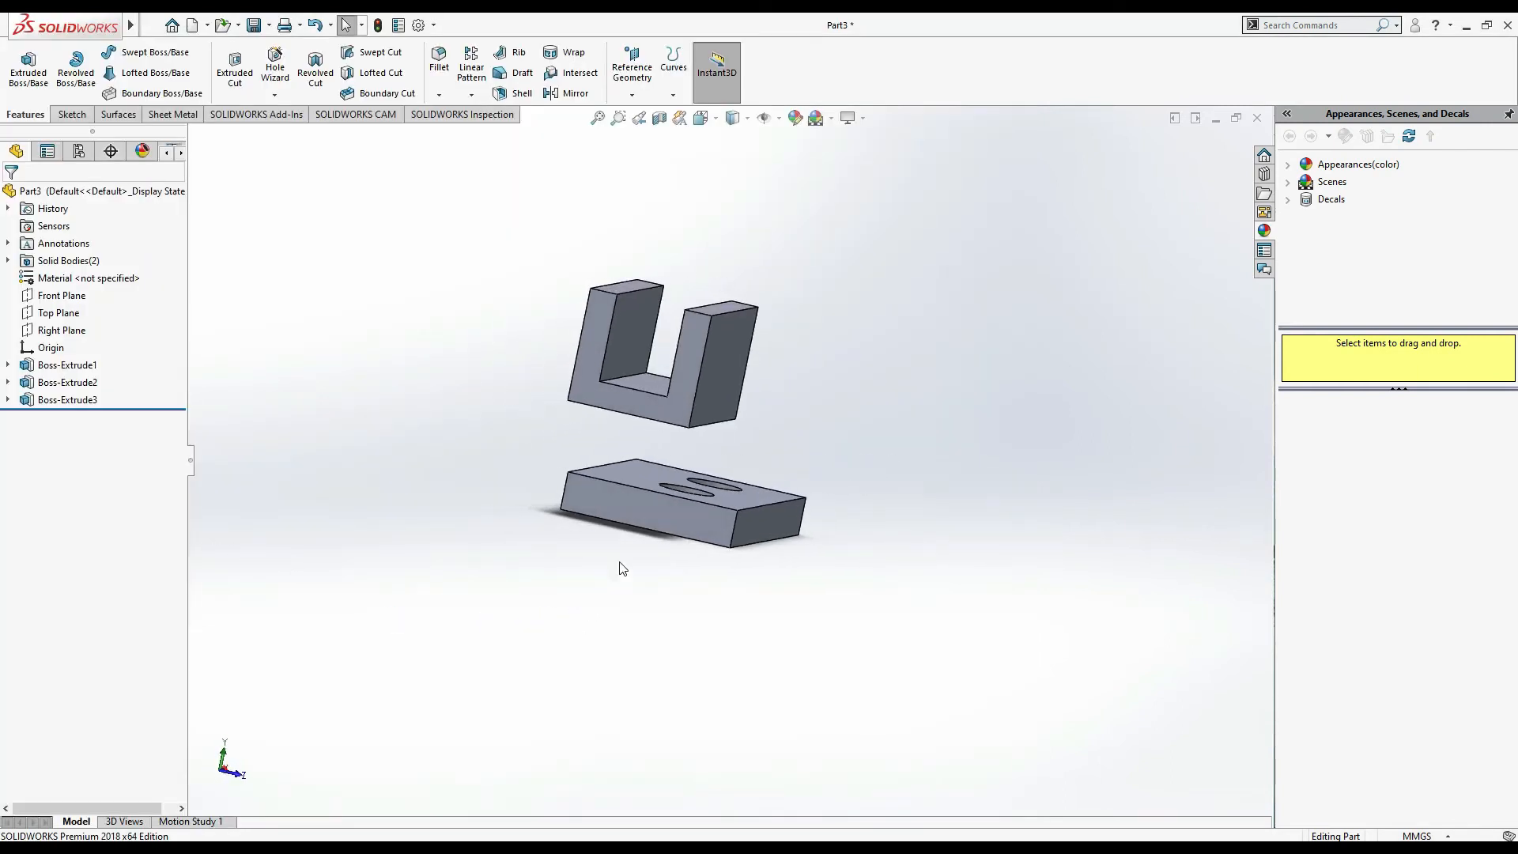
click(651, 519)
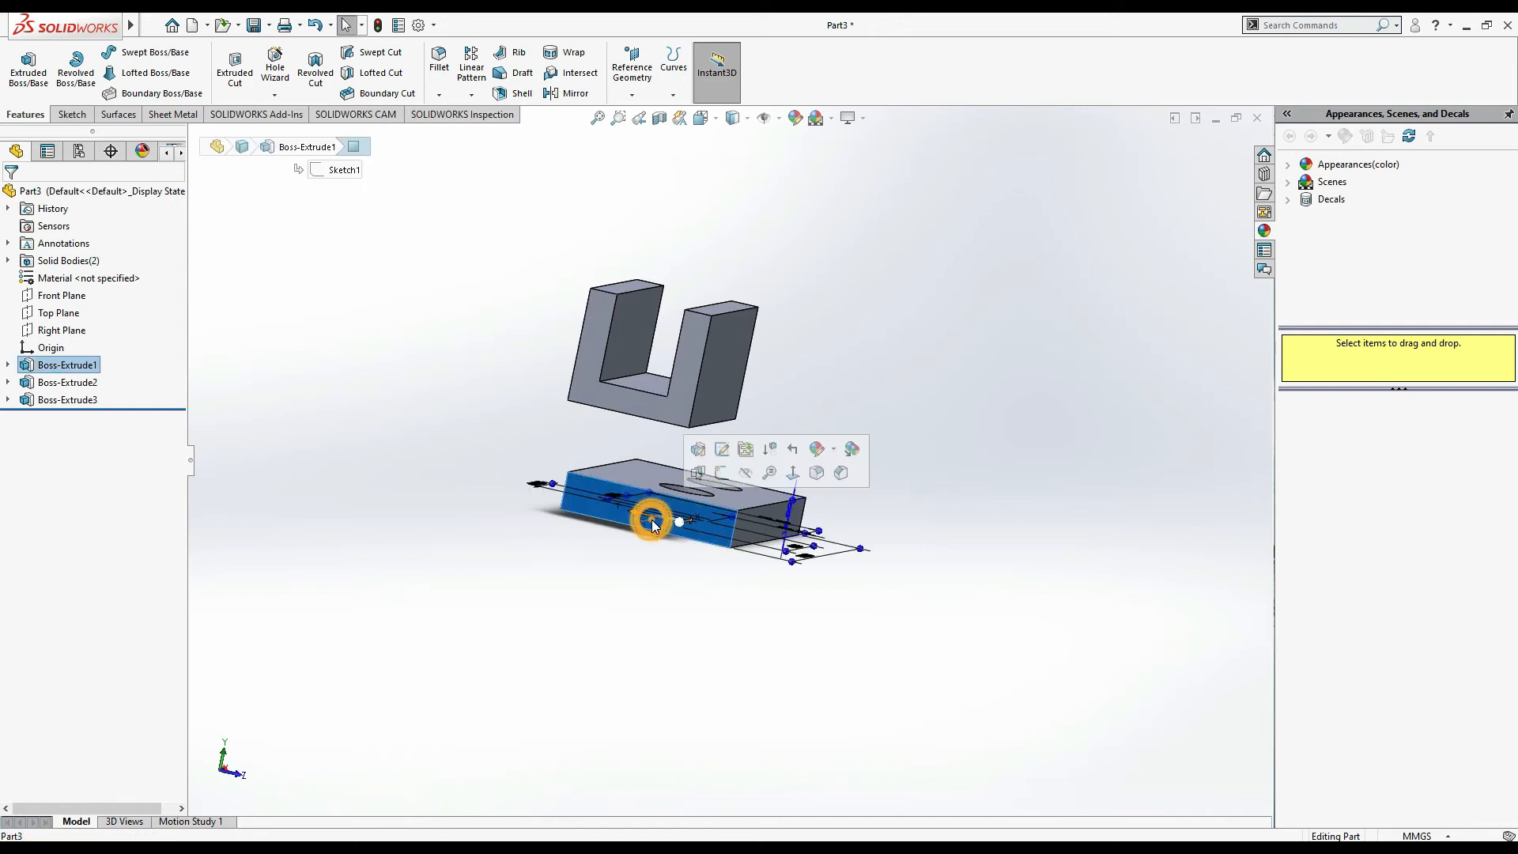
click(722, 474)
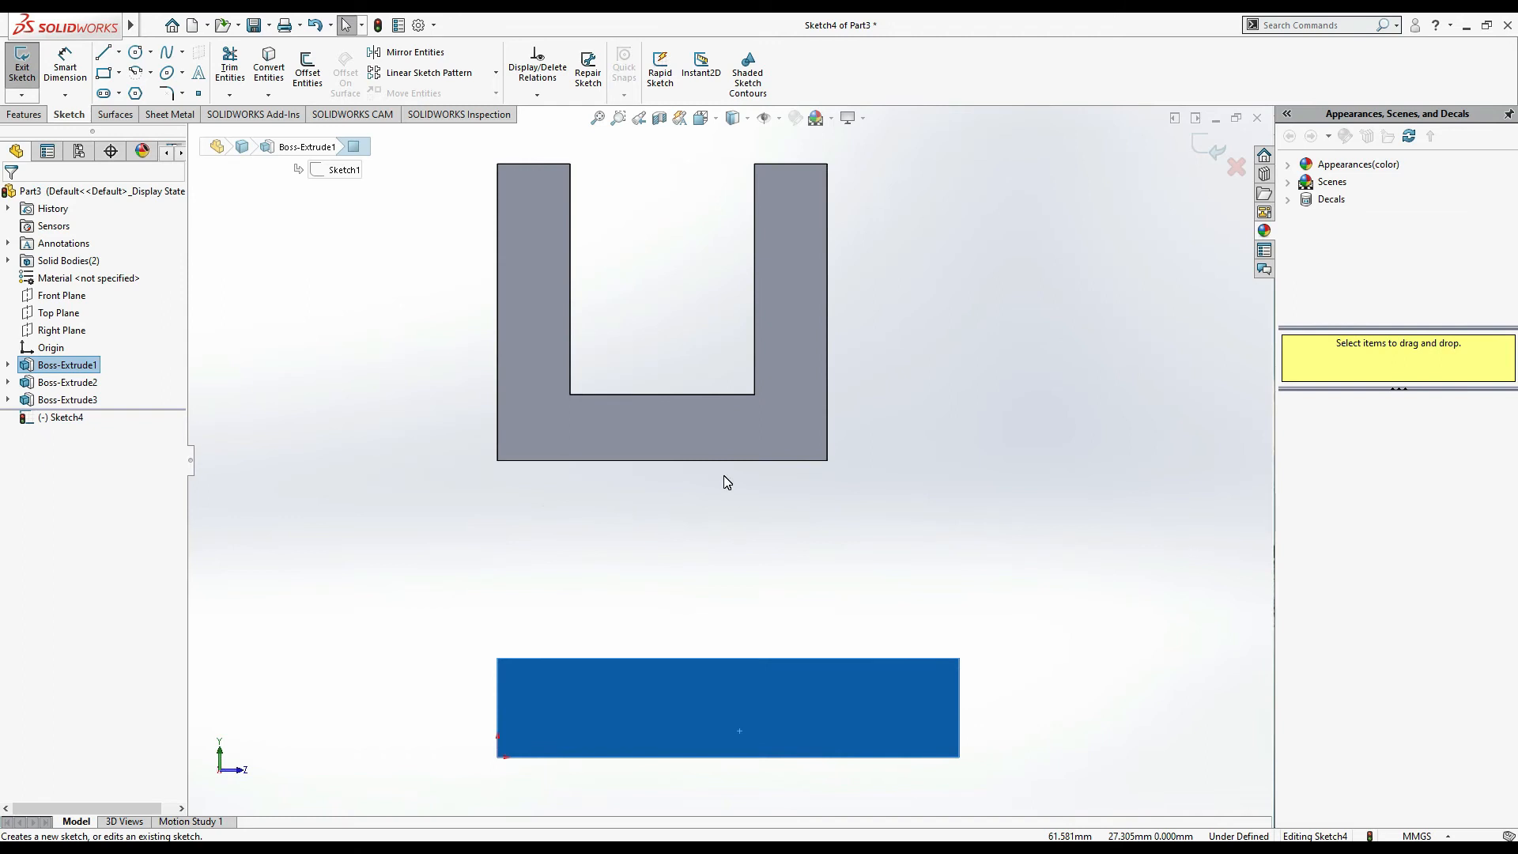
Sketch a closed four-sided outline joining the plate's two top corners to the channel's two bottom corners, with one vertical and one sloped side
click(103, 52)
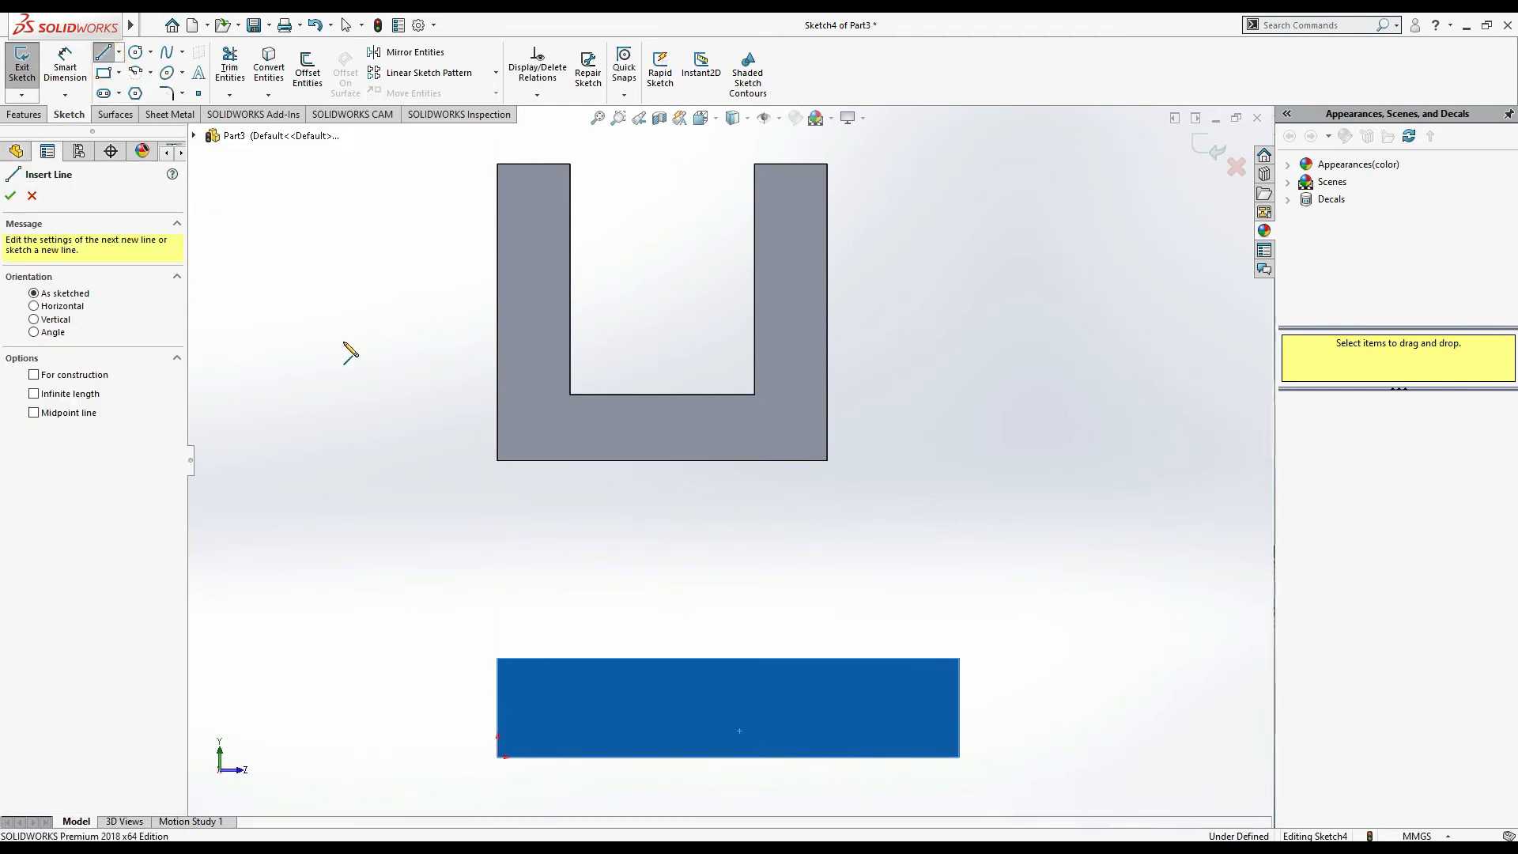
click(499, 659)
click(498, 461)
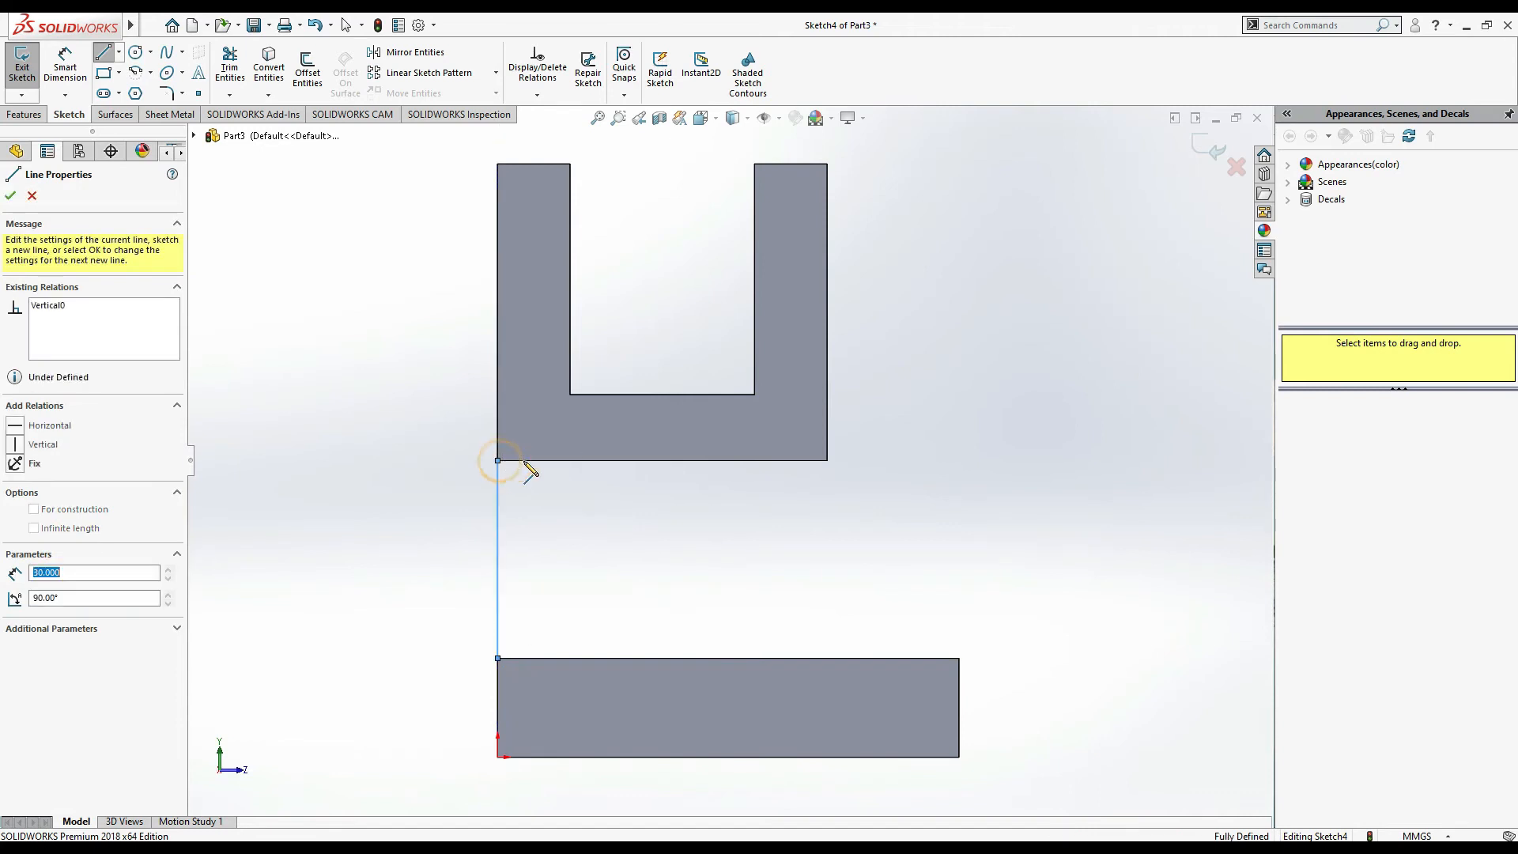
click(827, 460)
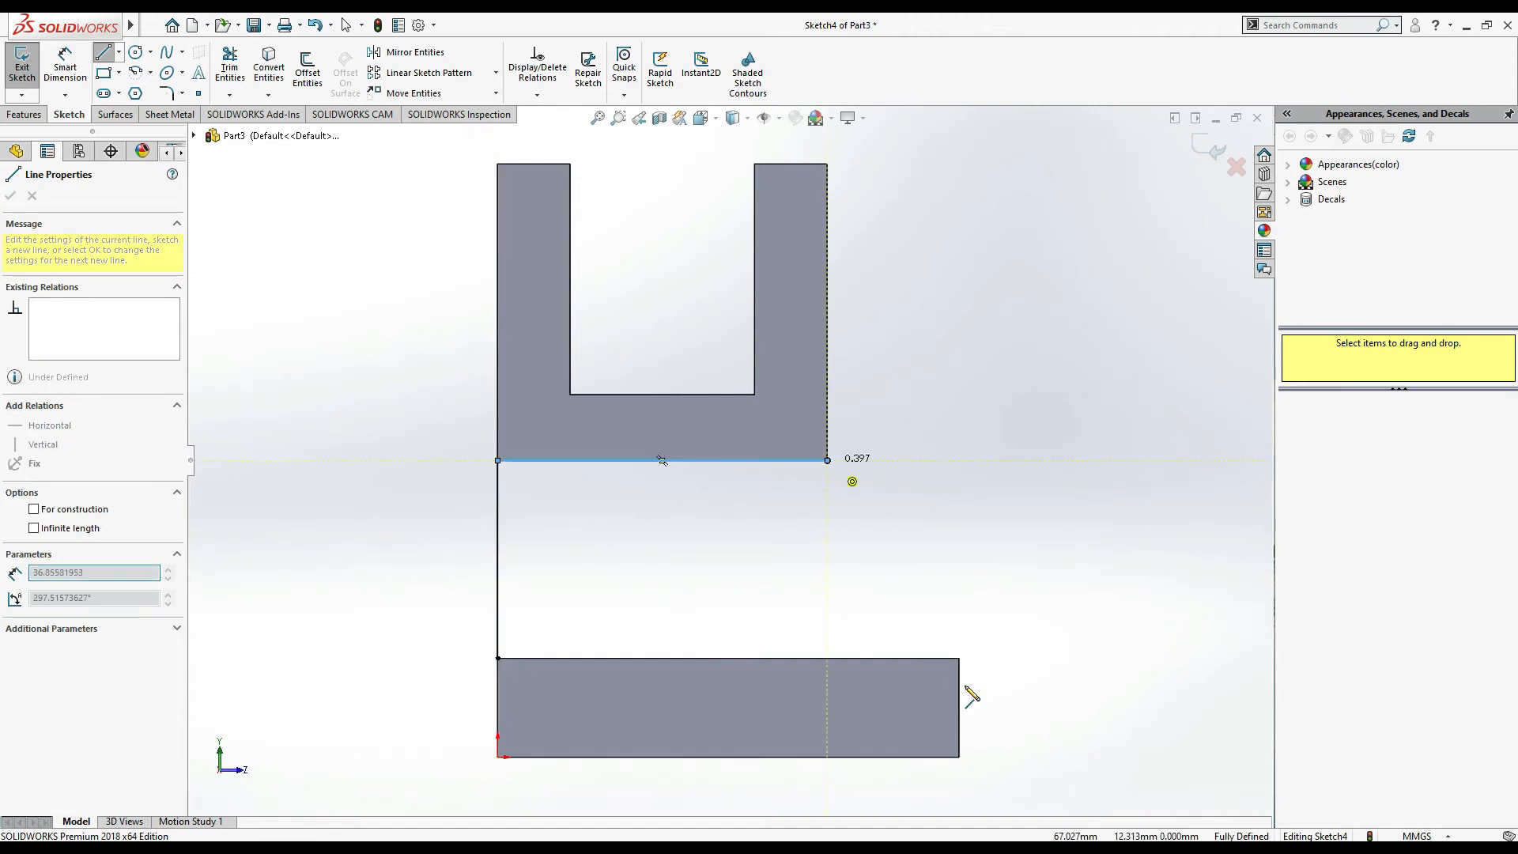
click(959, 658)
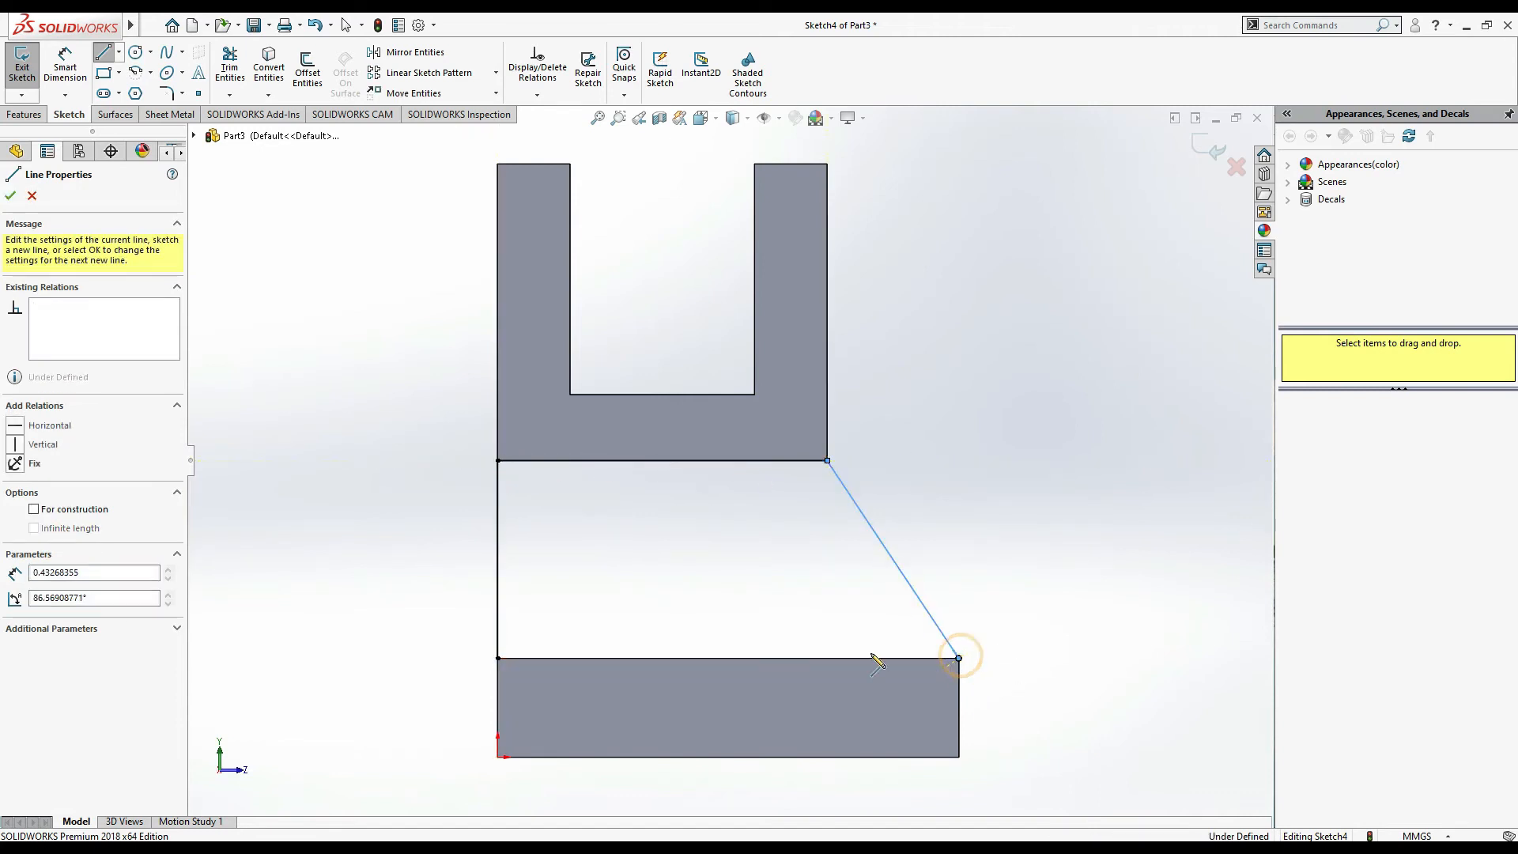
click(498, 658)
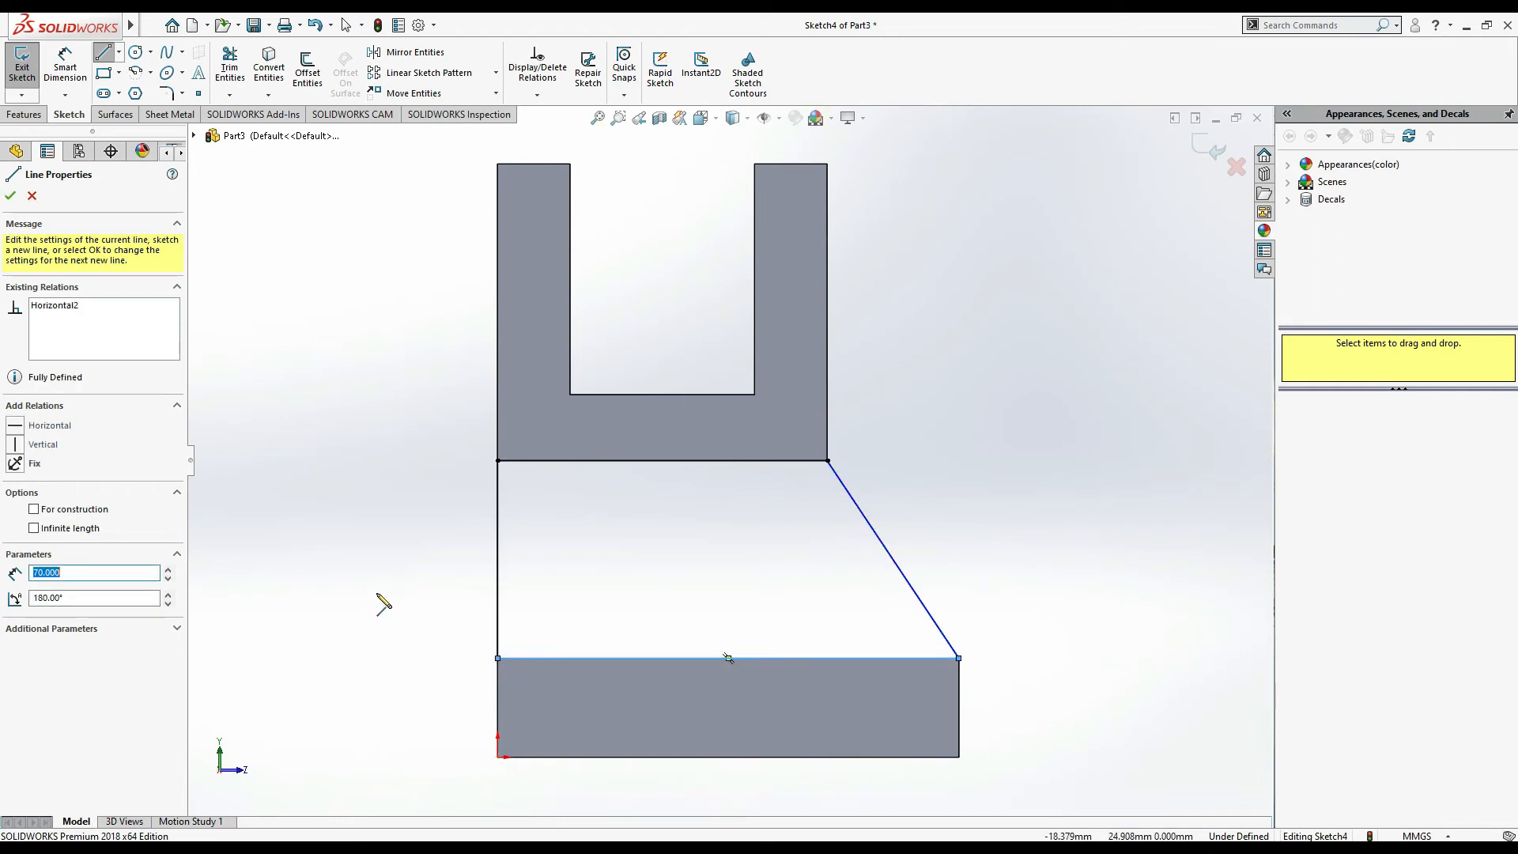
key(Escape)
Check the wall thickness in the reference image and extrude the outline 15 mm as a blind merged boss, reversed to run over the plate
key(alt+Tab)
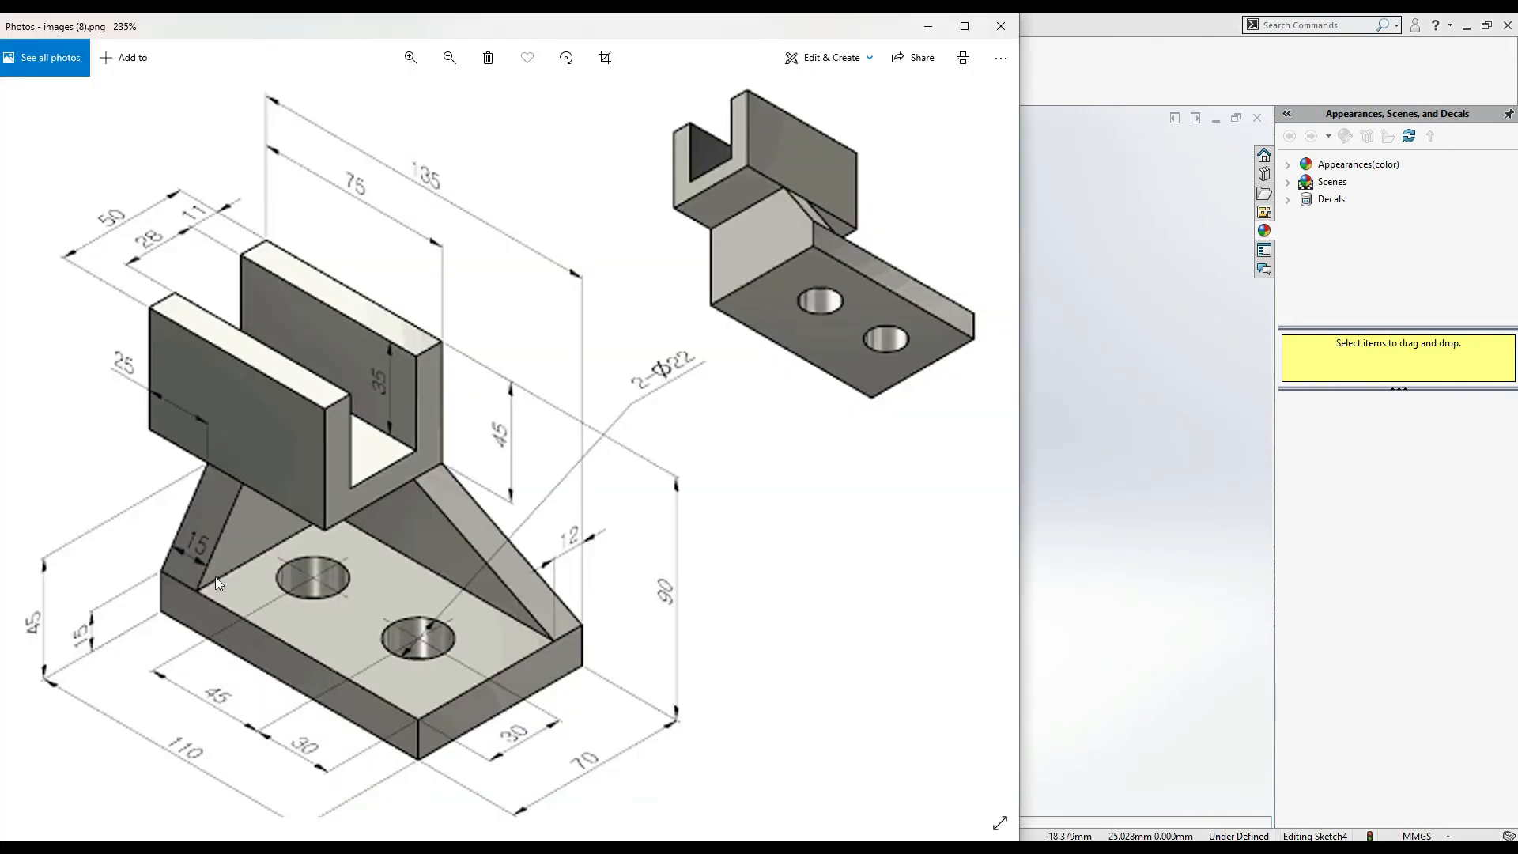
key(alt+Tab)
key(f)
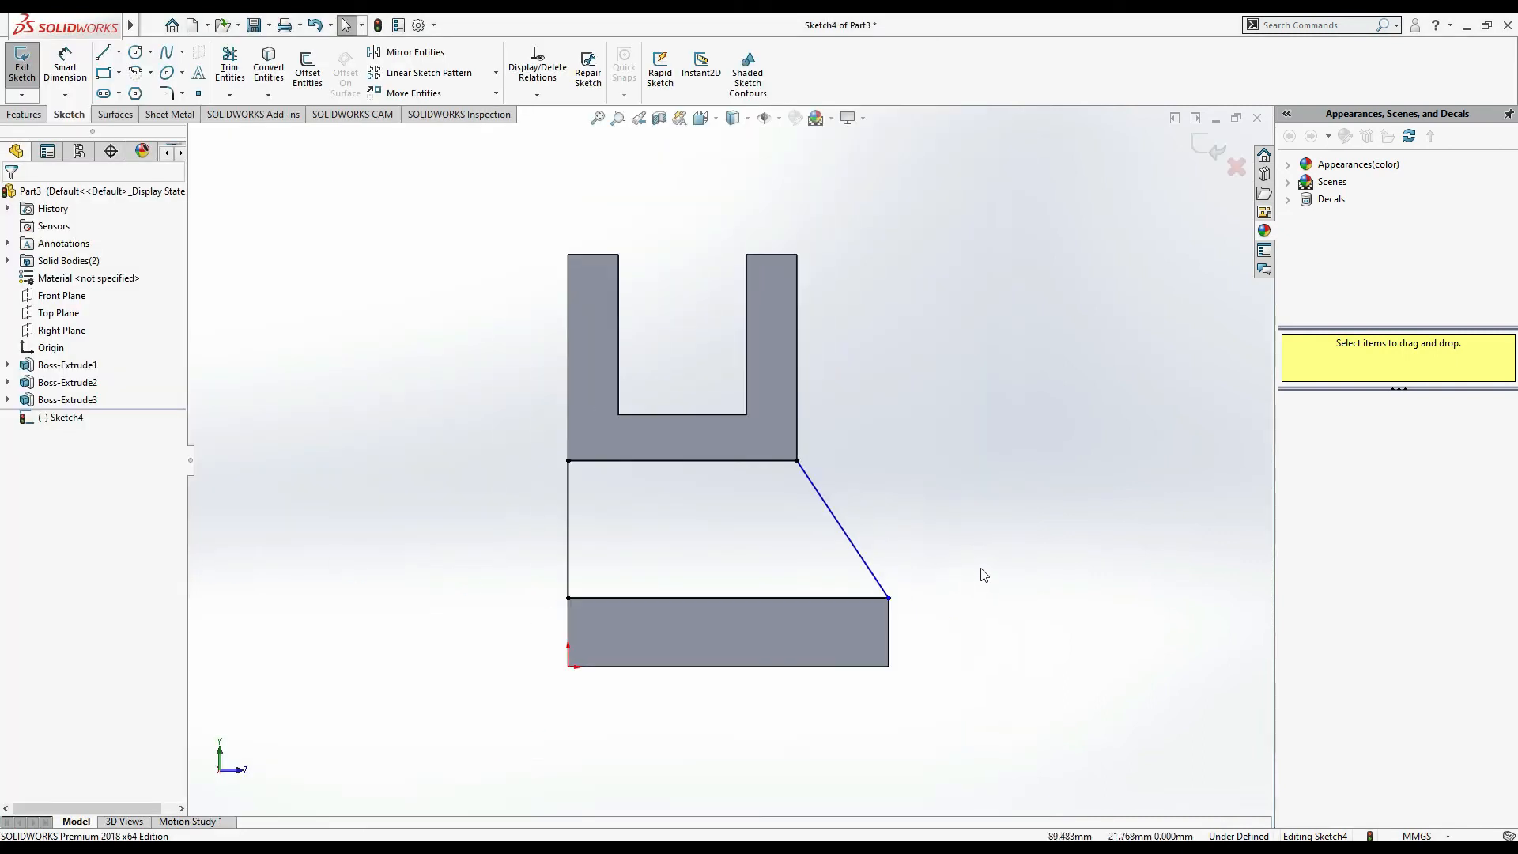
middle_drag(973, 575, 905, 605)
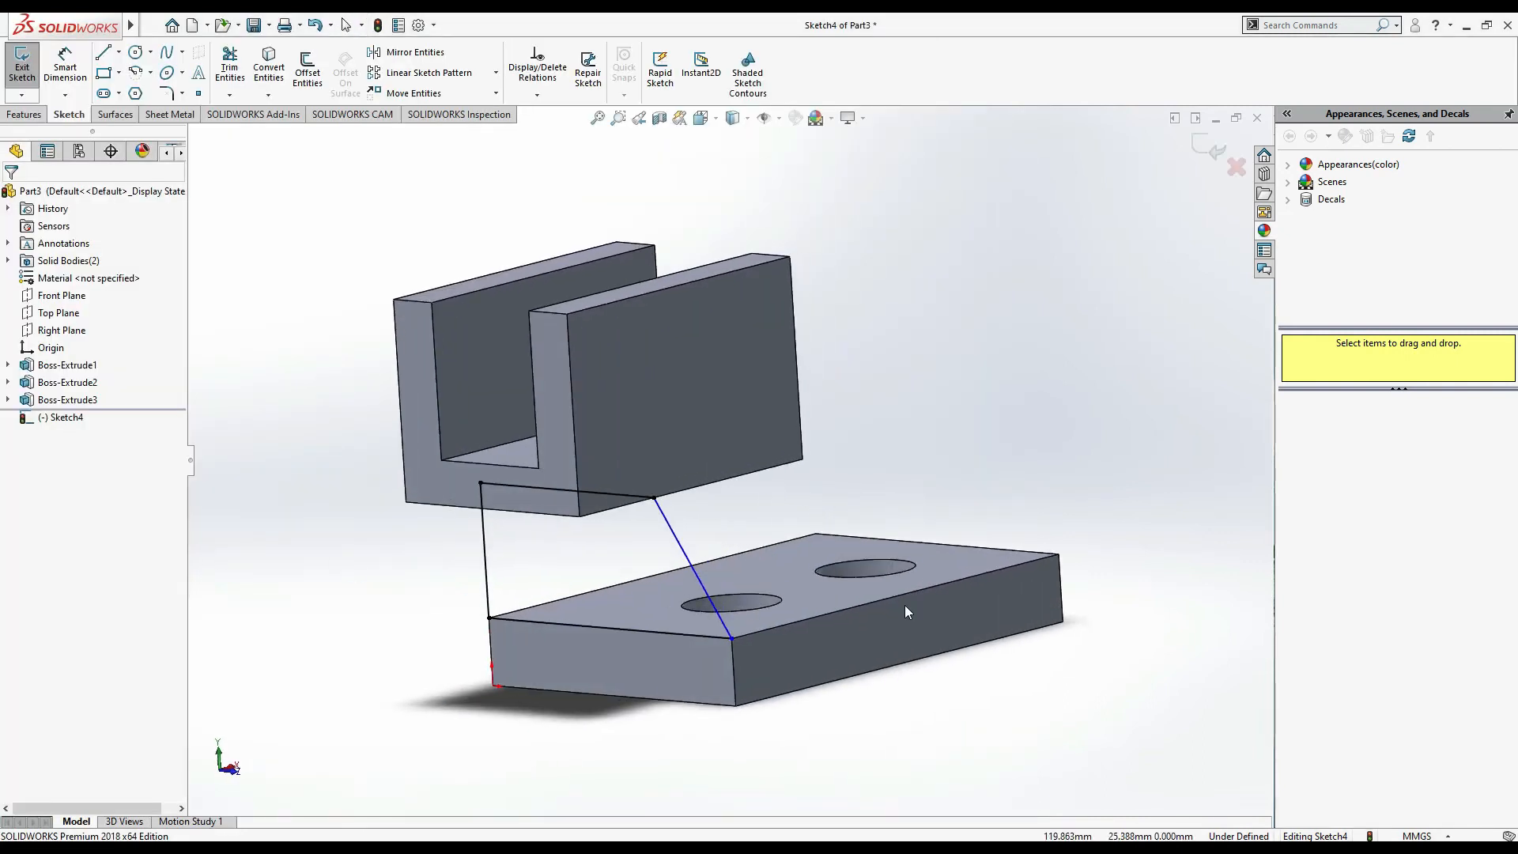
click(25, 115)
click(28, 70)
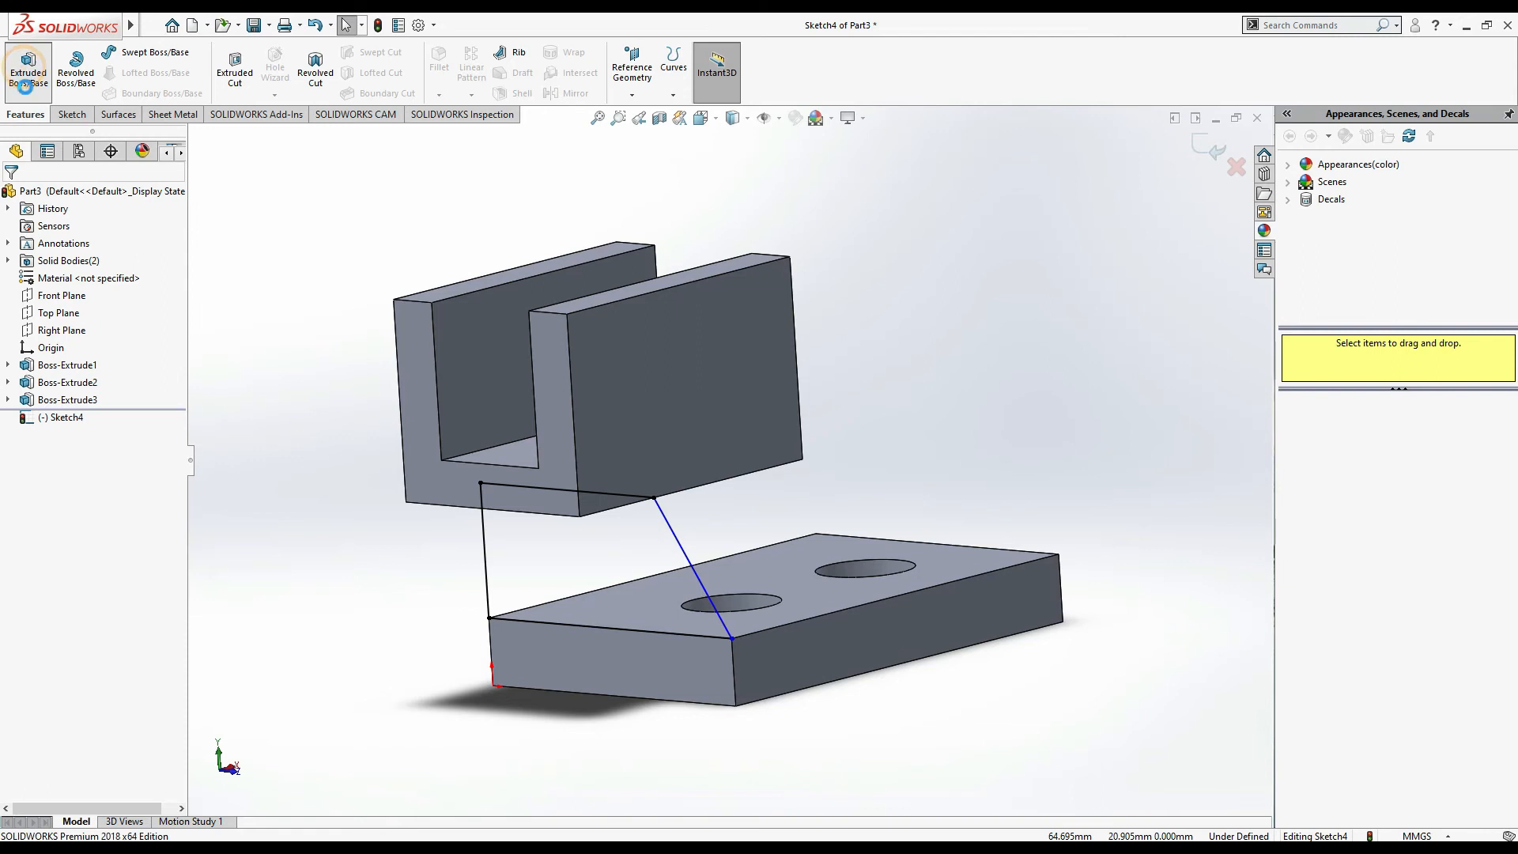
text(15)
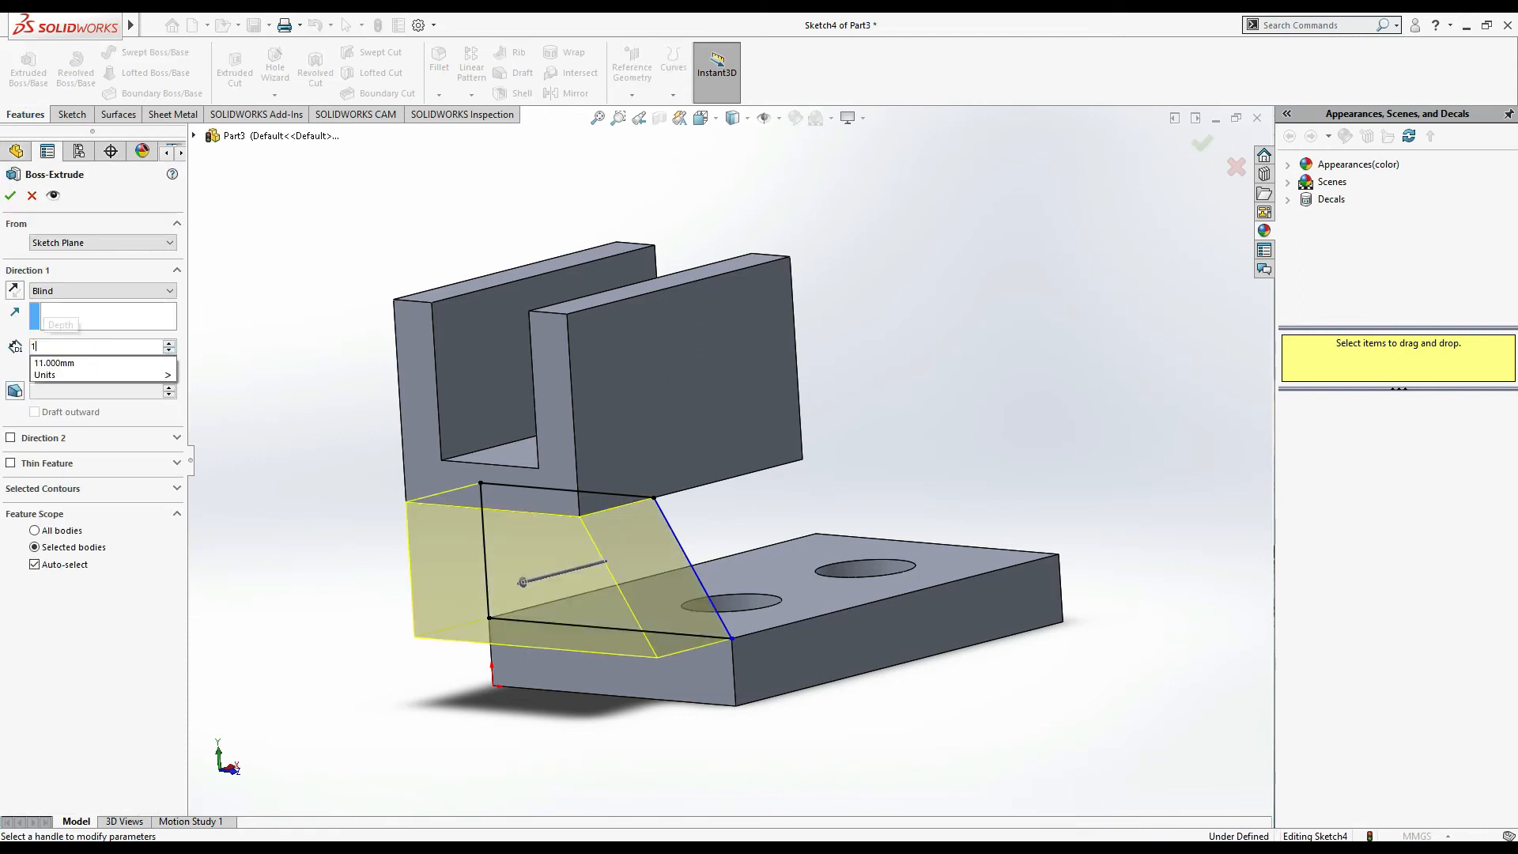
key(Return)
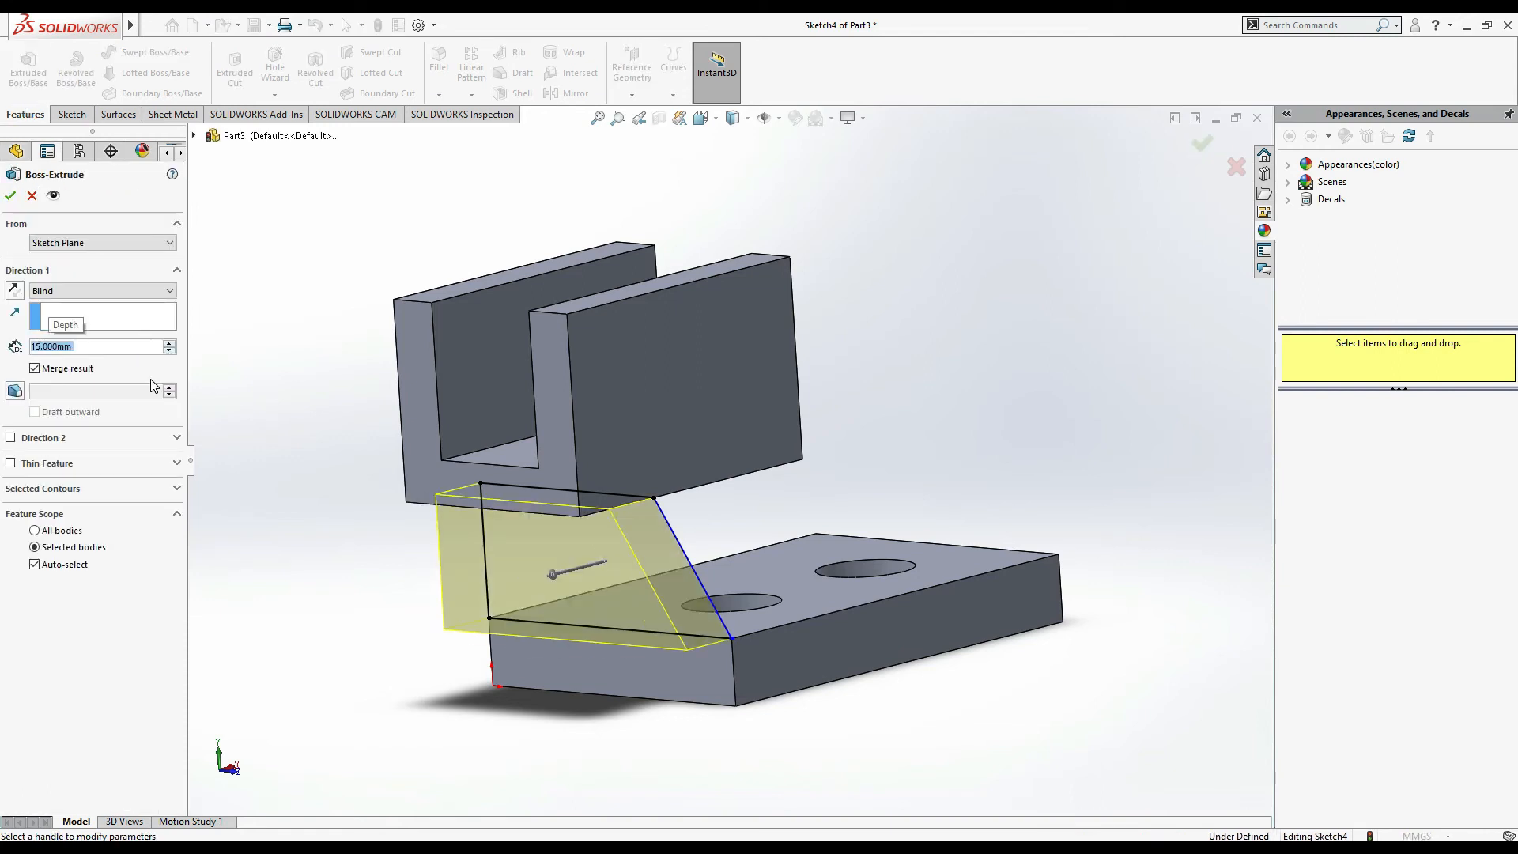
click(14, 290)
click(10, 194)
Start a sketch on the flush long side face shared by plate, wall and channel, and consult the reference image for the side rib
middle_drag(963, 412, 1097, 400)
click(706, 630)
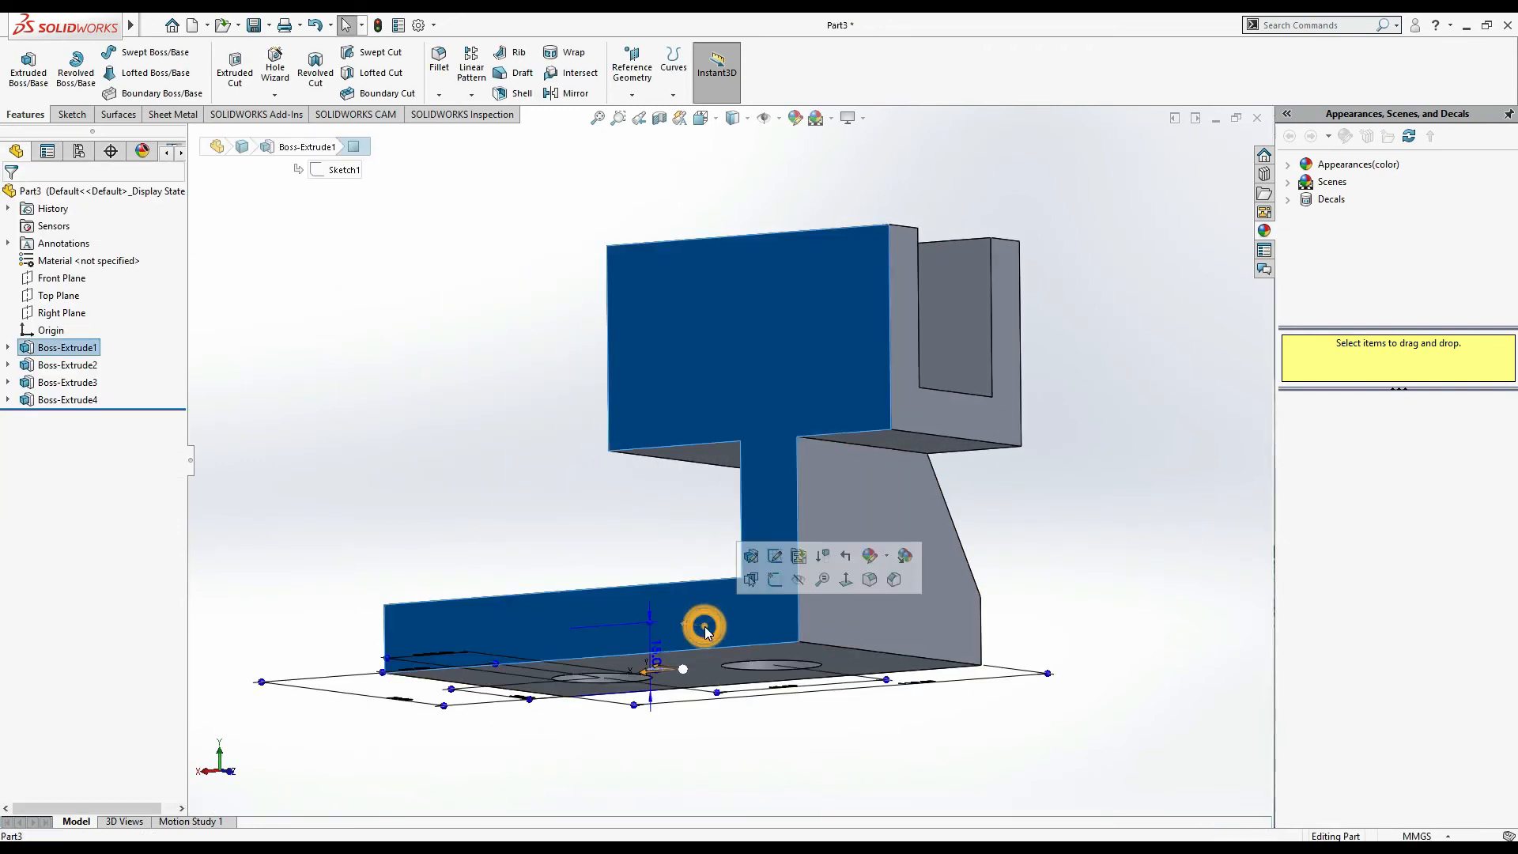
click(775, 579)
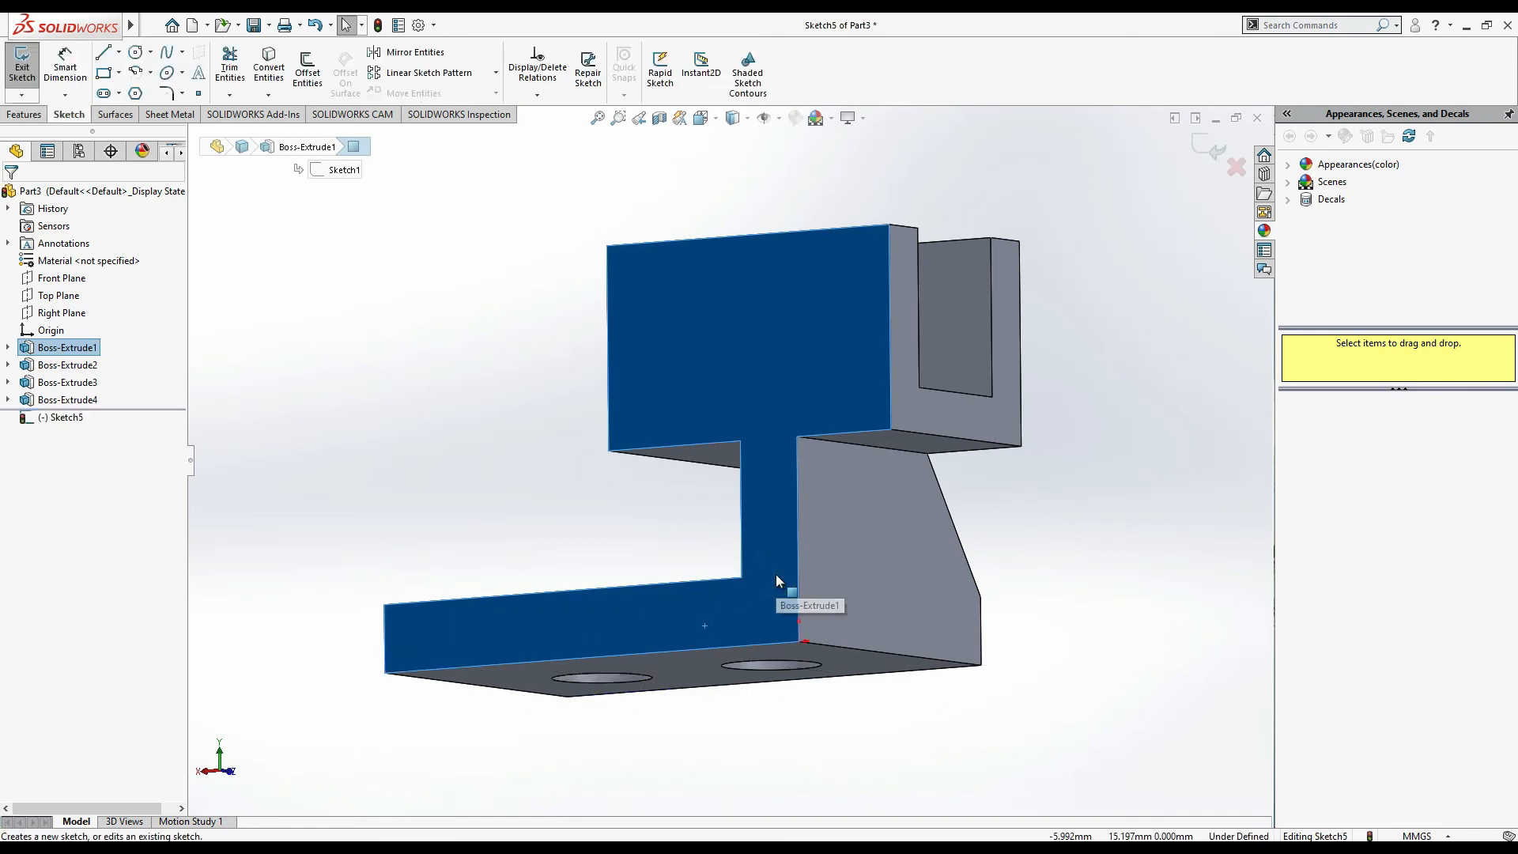
key(alt+Tab)
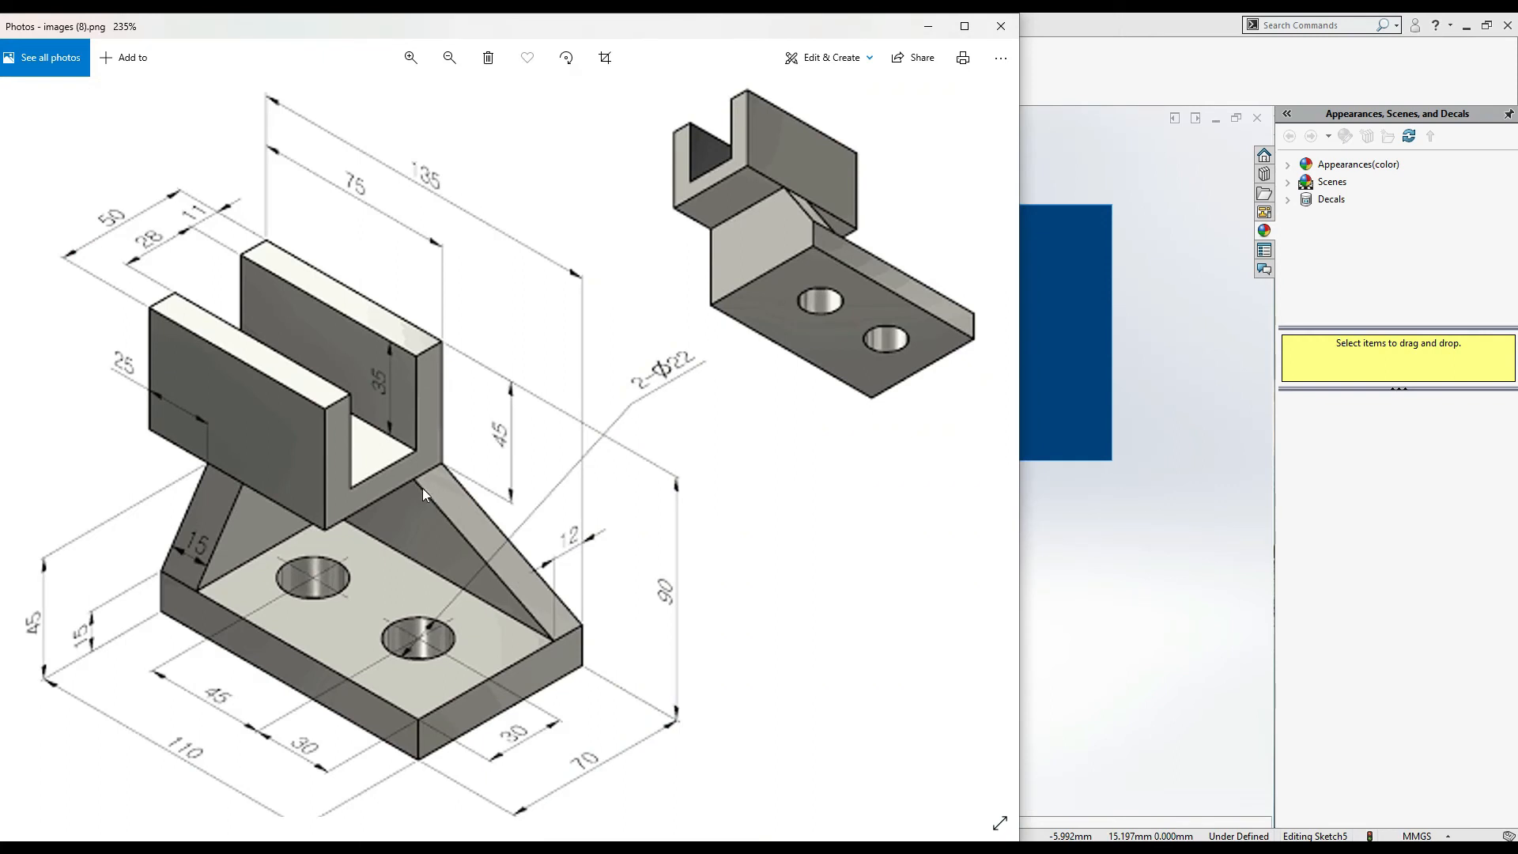
key(alt+Tab)
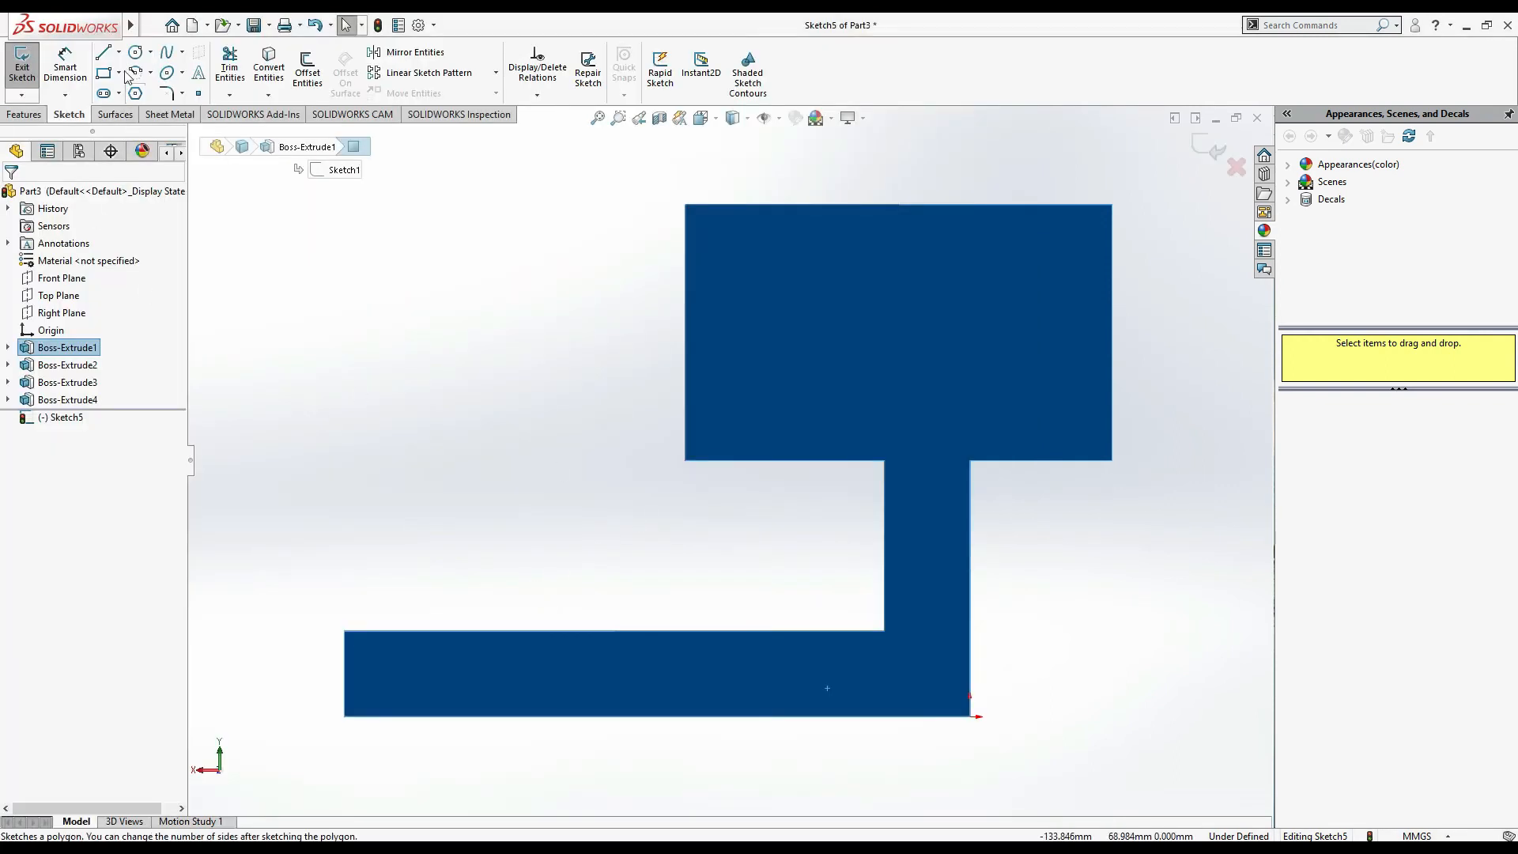
Sketch the closed rib outline from the plate's far top corner to the channel's bottom corner, along its underside, down the wall and back
click(103, 53)
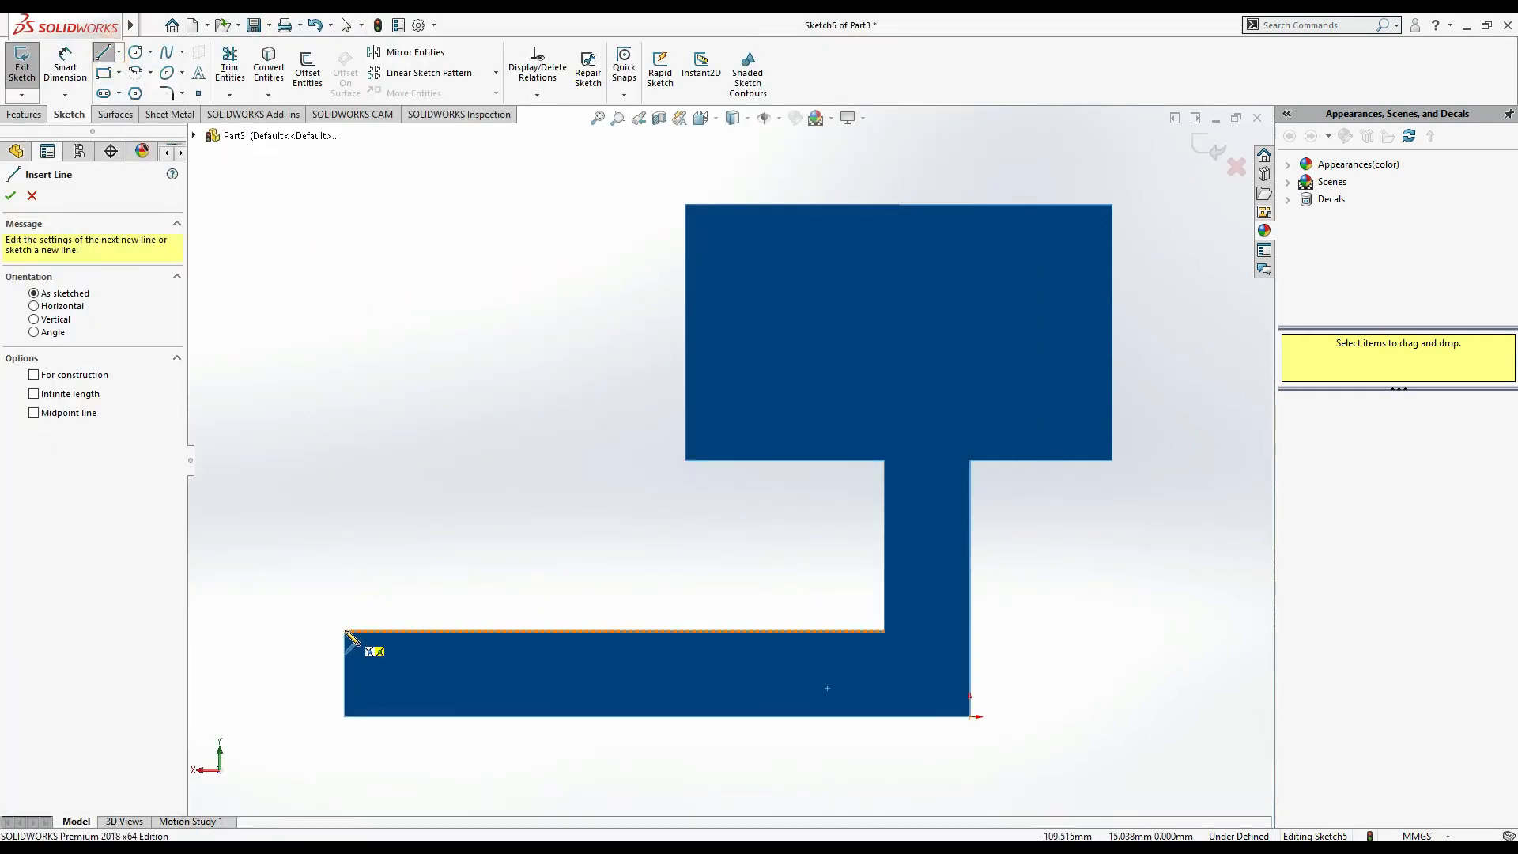
mouse_move(344, 630)
mouse_down()
mouse_move(692, 478)
mouse_move(685, 461)
mouse_up()
click(686, 460)
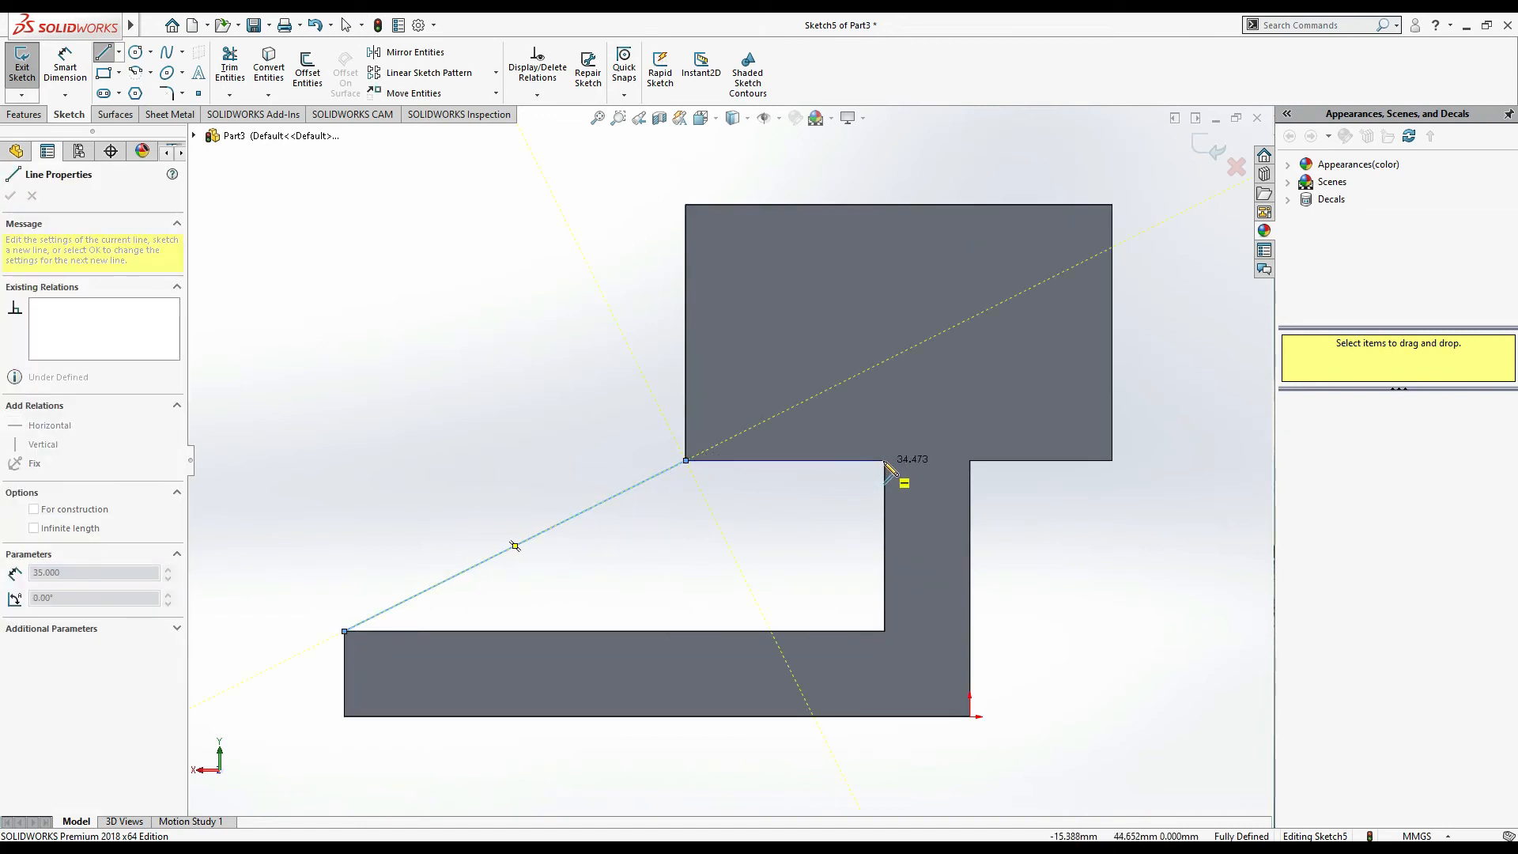
click(883, 460)
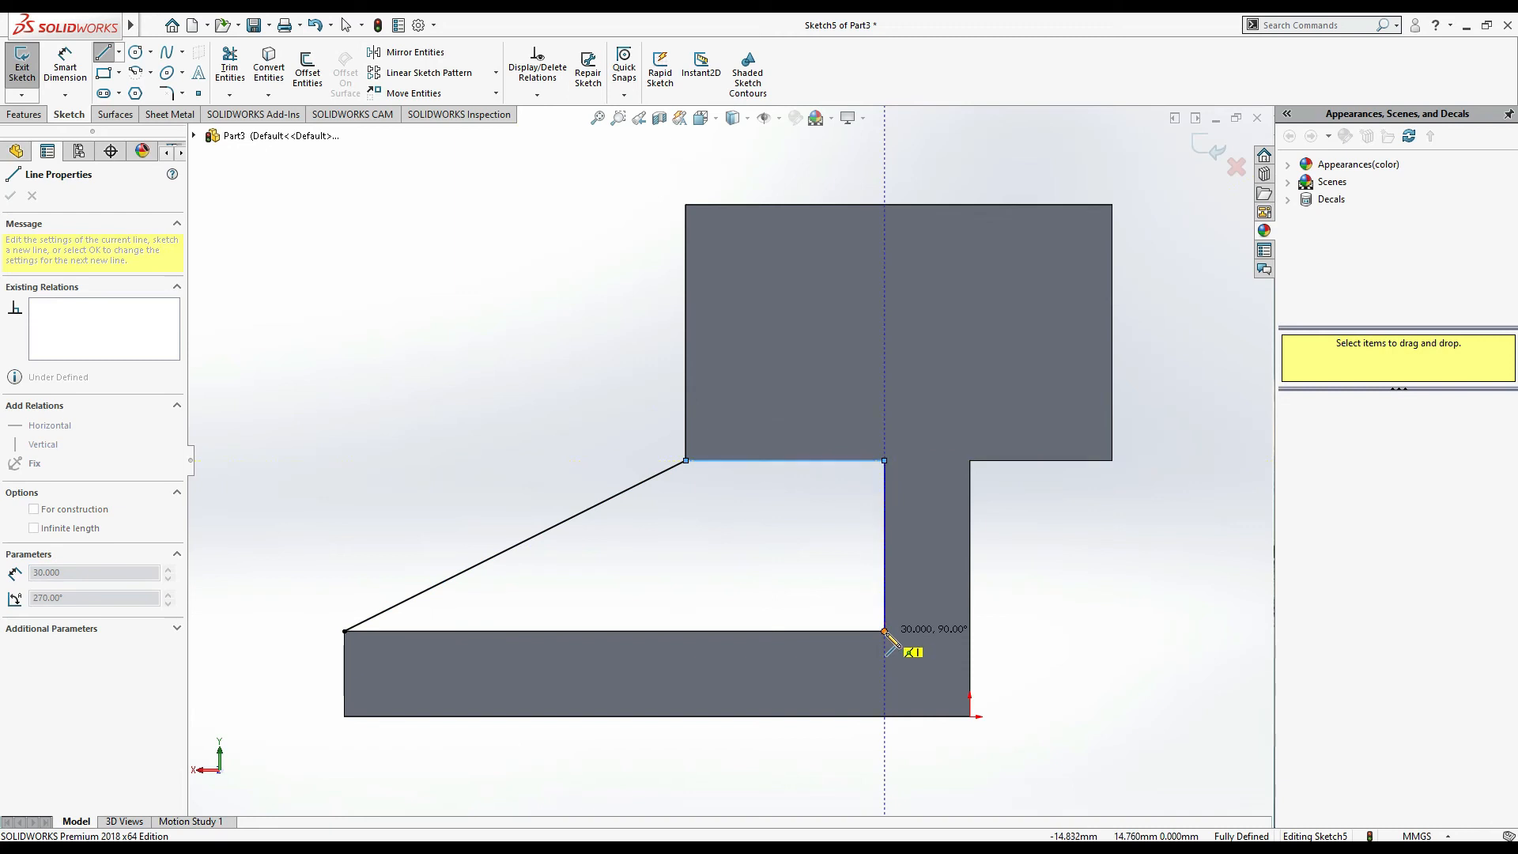
click(884, 630)
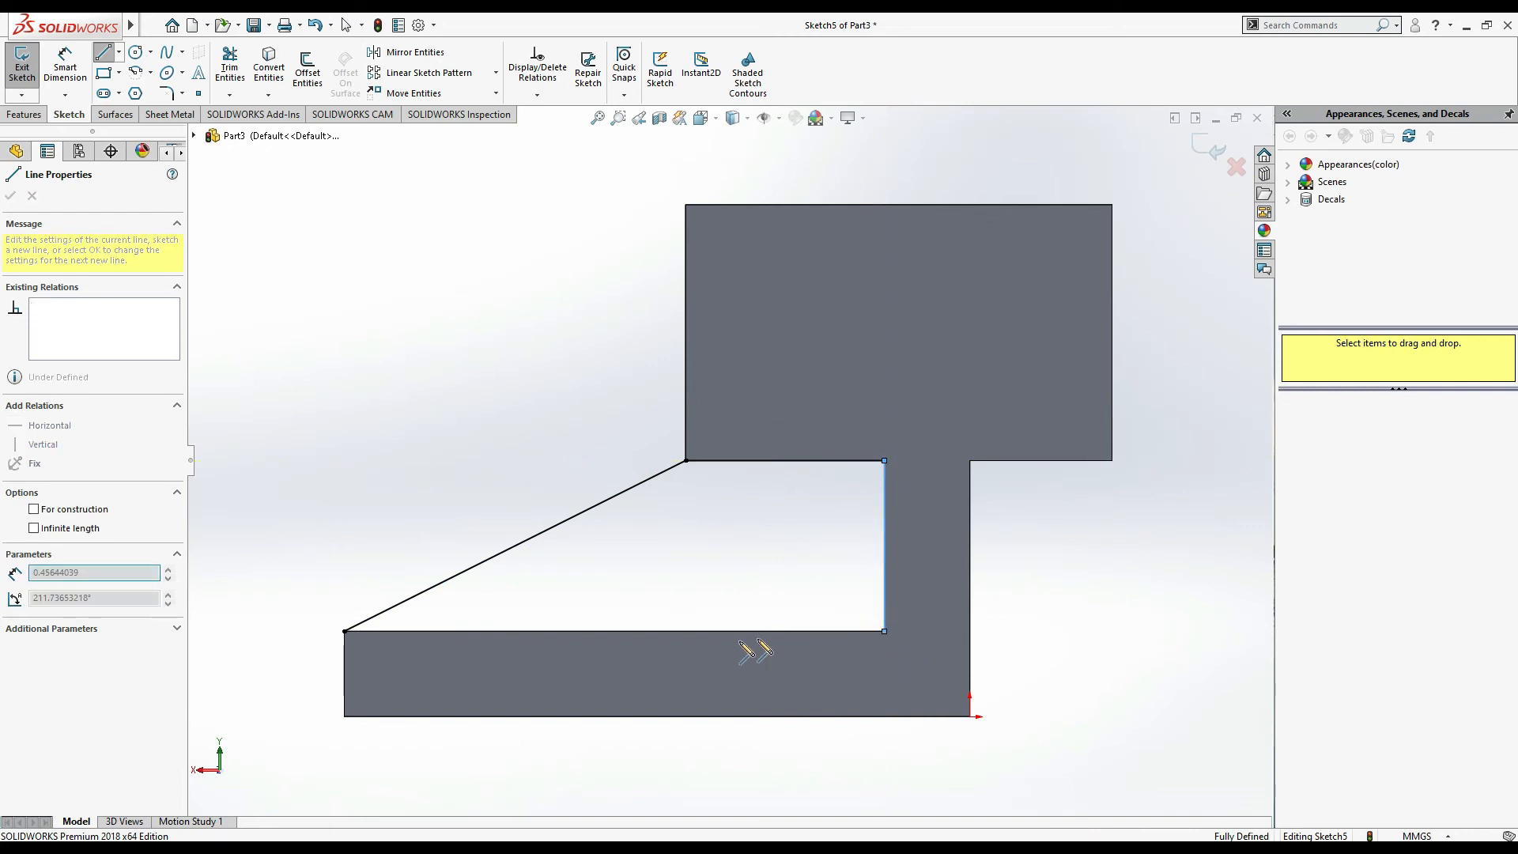
double_click(345, 631)
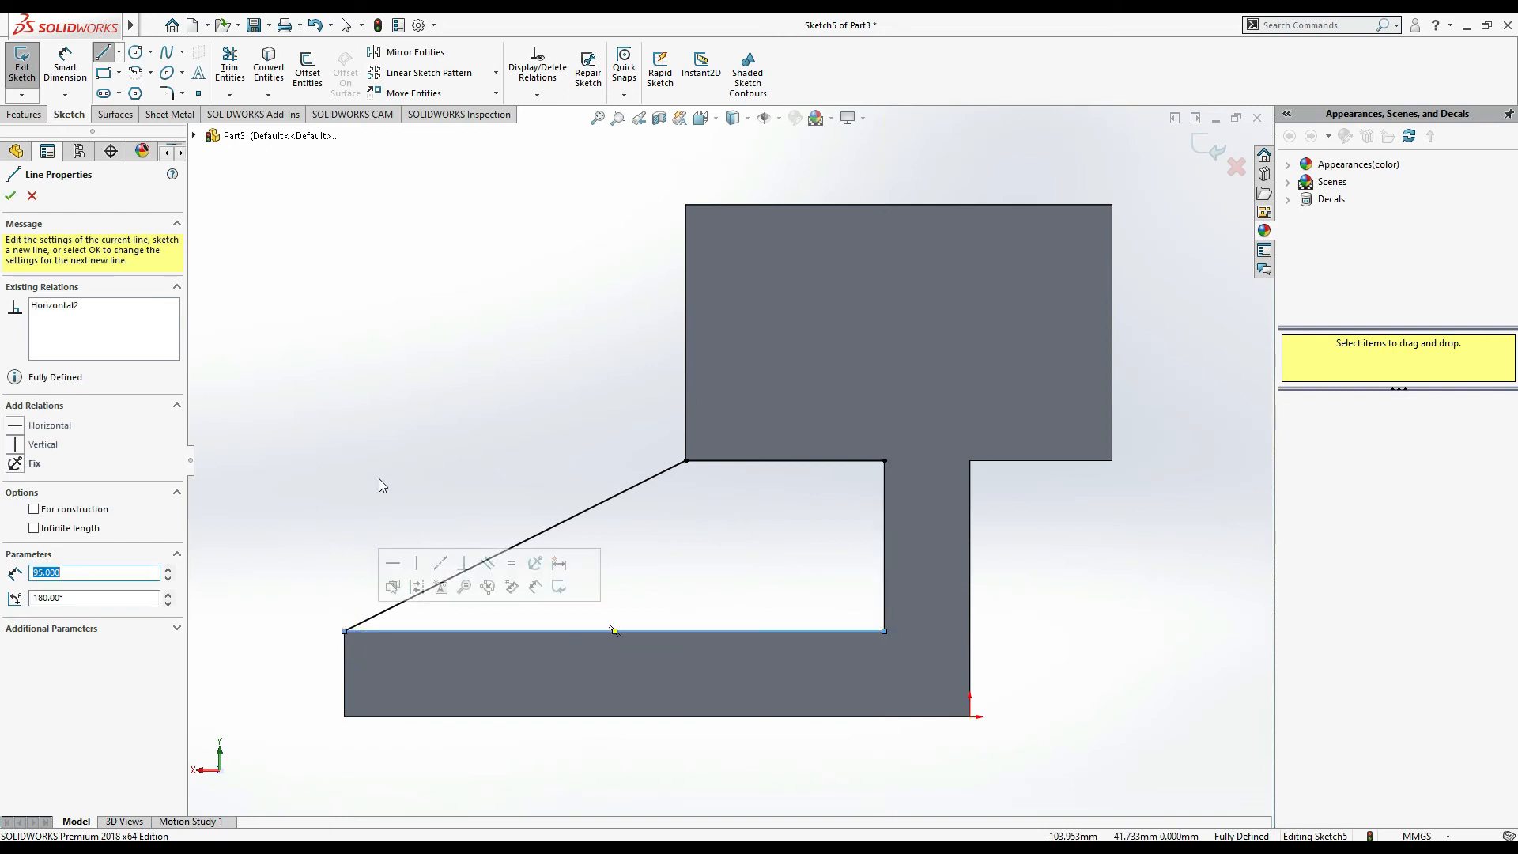
Check the rib thickness in the reference image and extrude the rib outline 12 mm as a blind merged boss, reversed inward over the plate
key(alt+Tab)
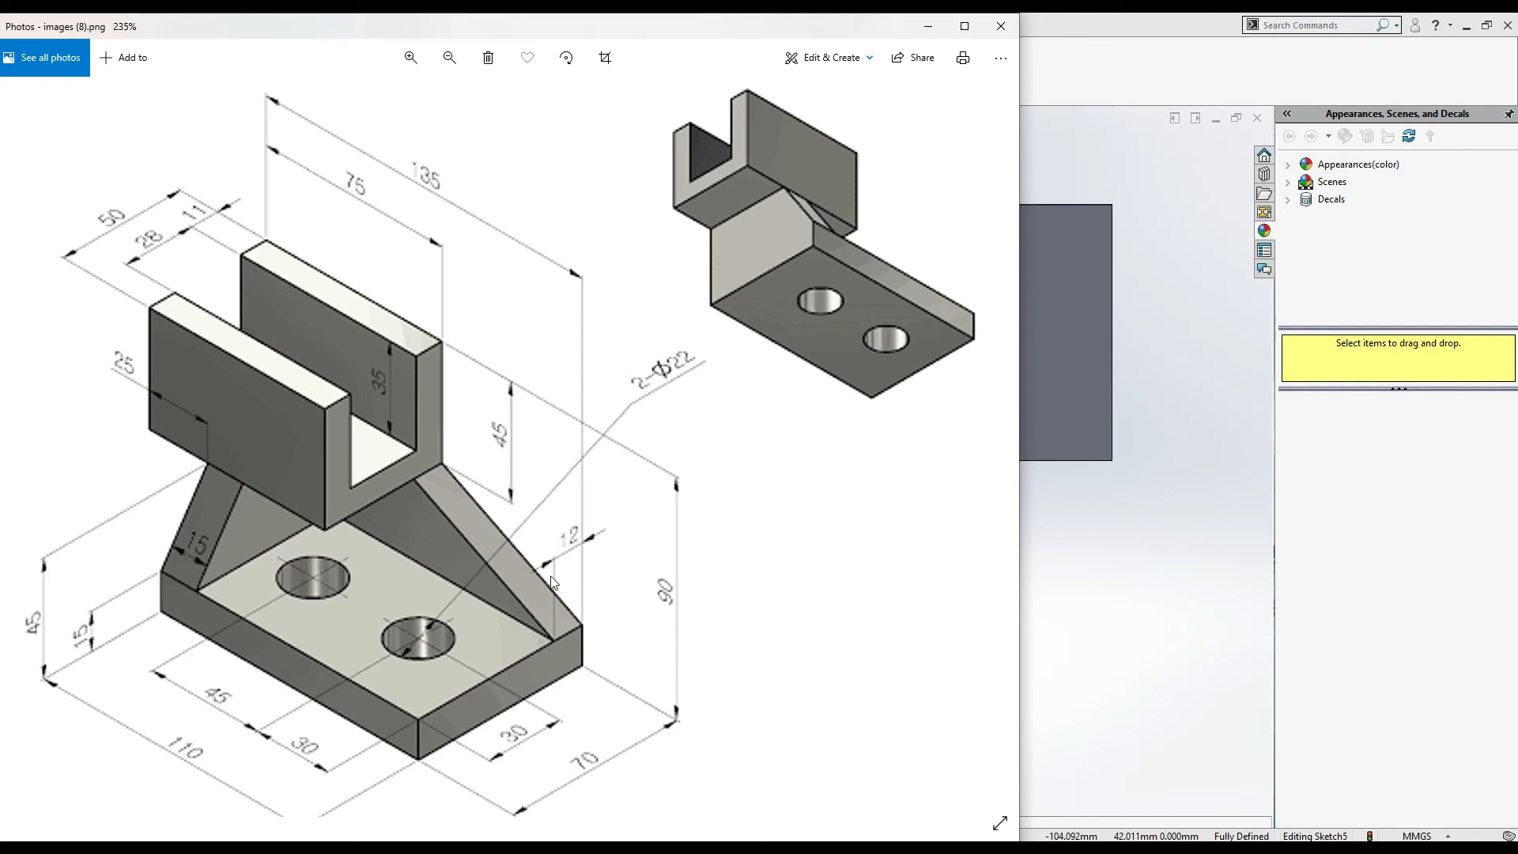
key(alt+Tab)
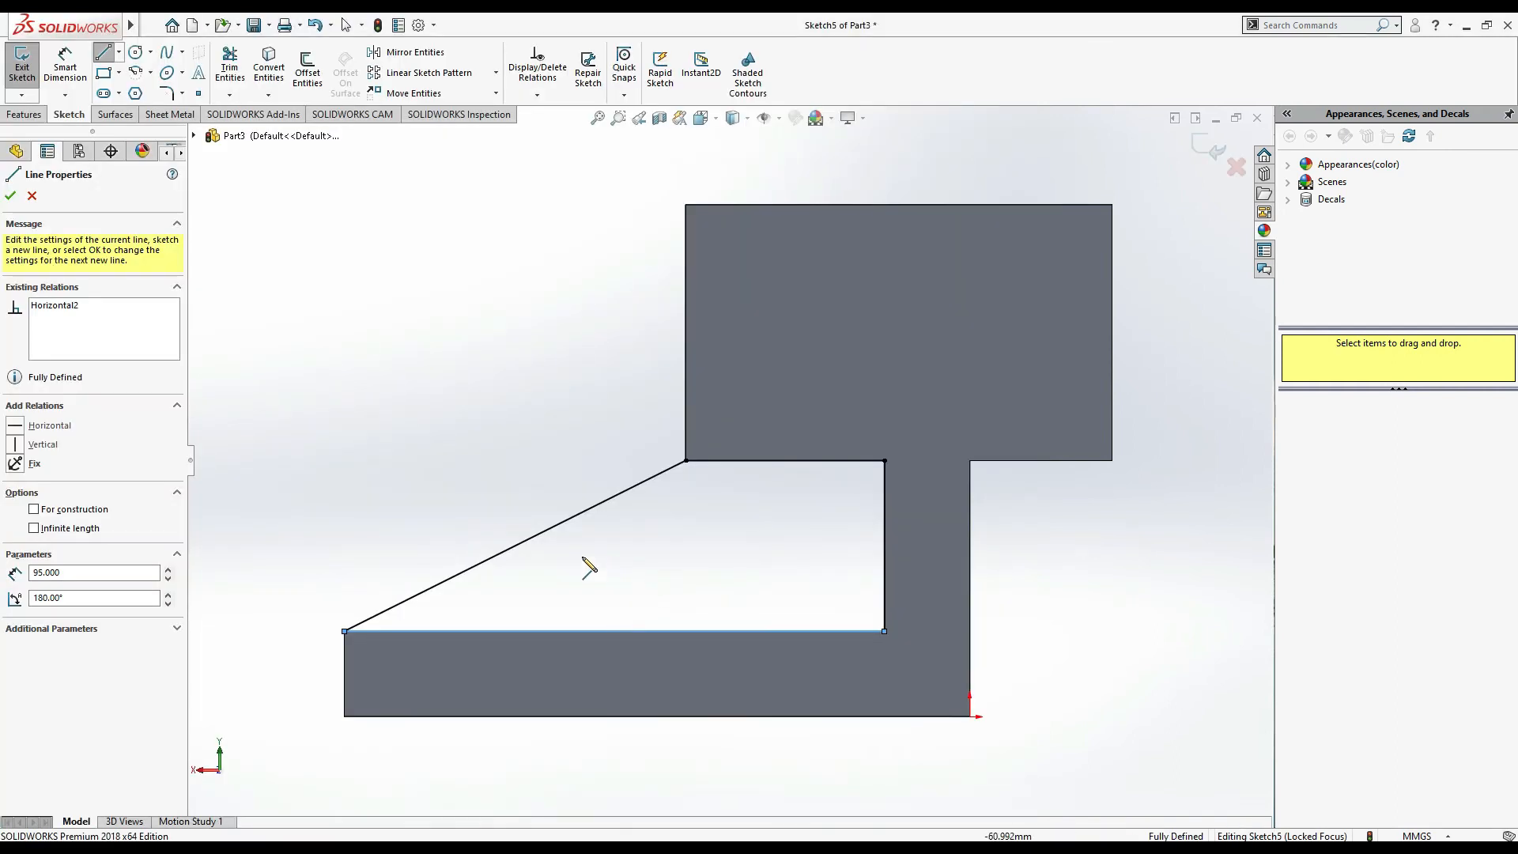
middle_drag(396, 498, 451, 515)
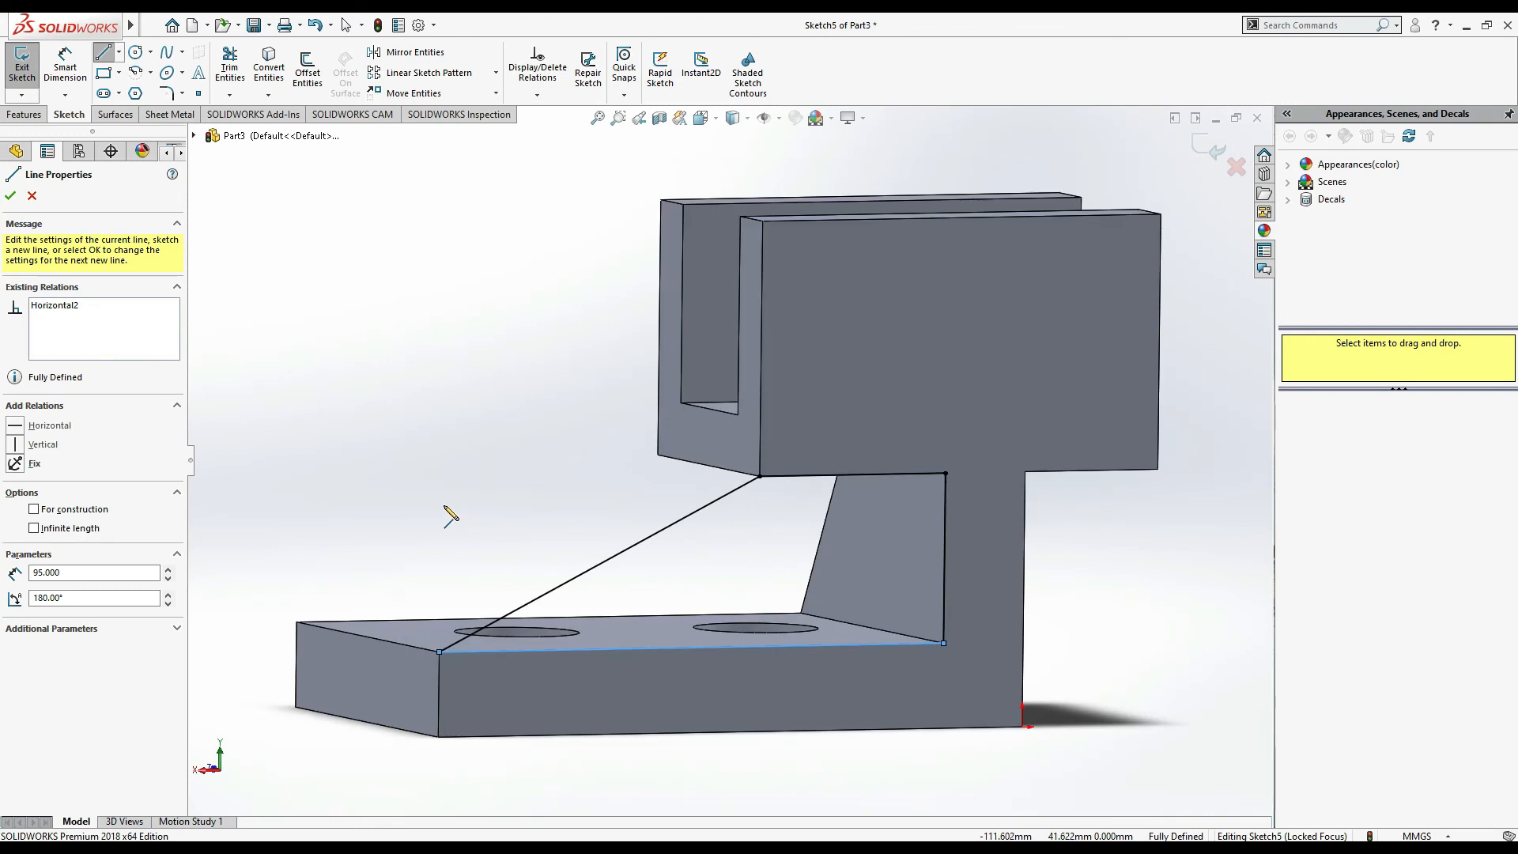
click(11, 196)
click(25, 114)
click(29, 67)
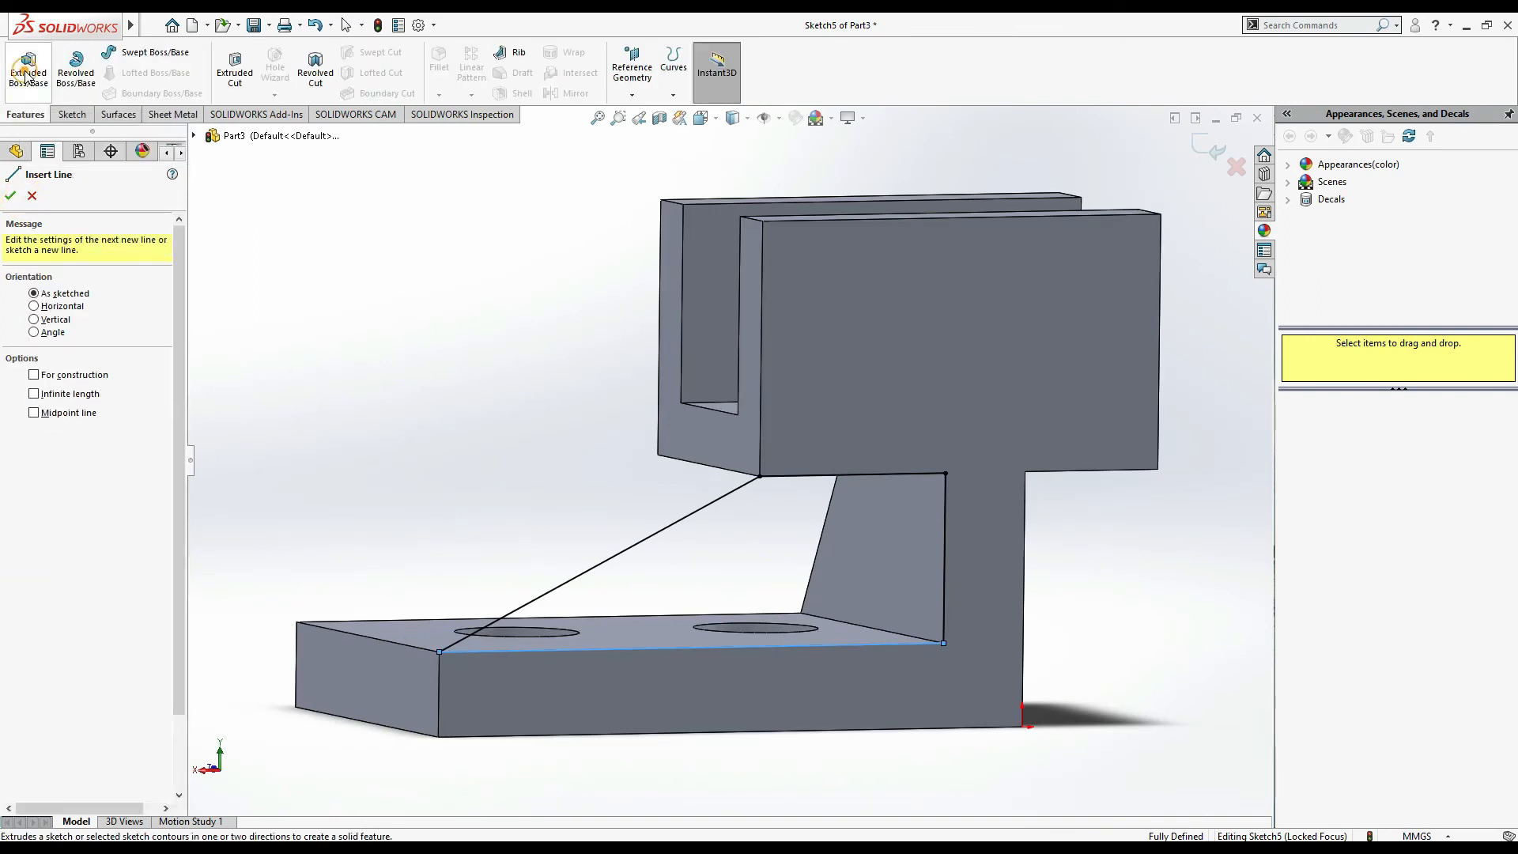
text(12)
key(Return)
middle_drag(381, 439, 468, 510)
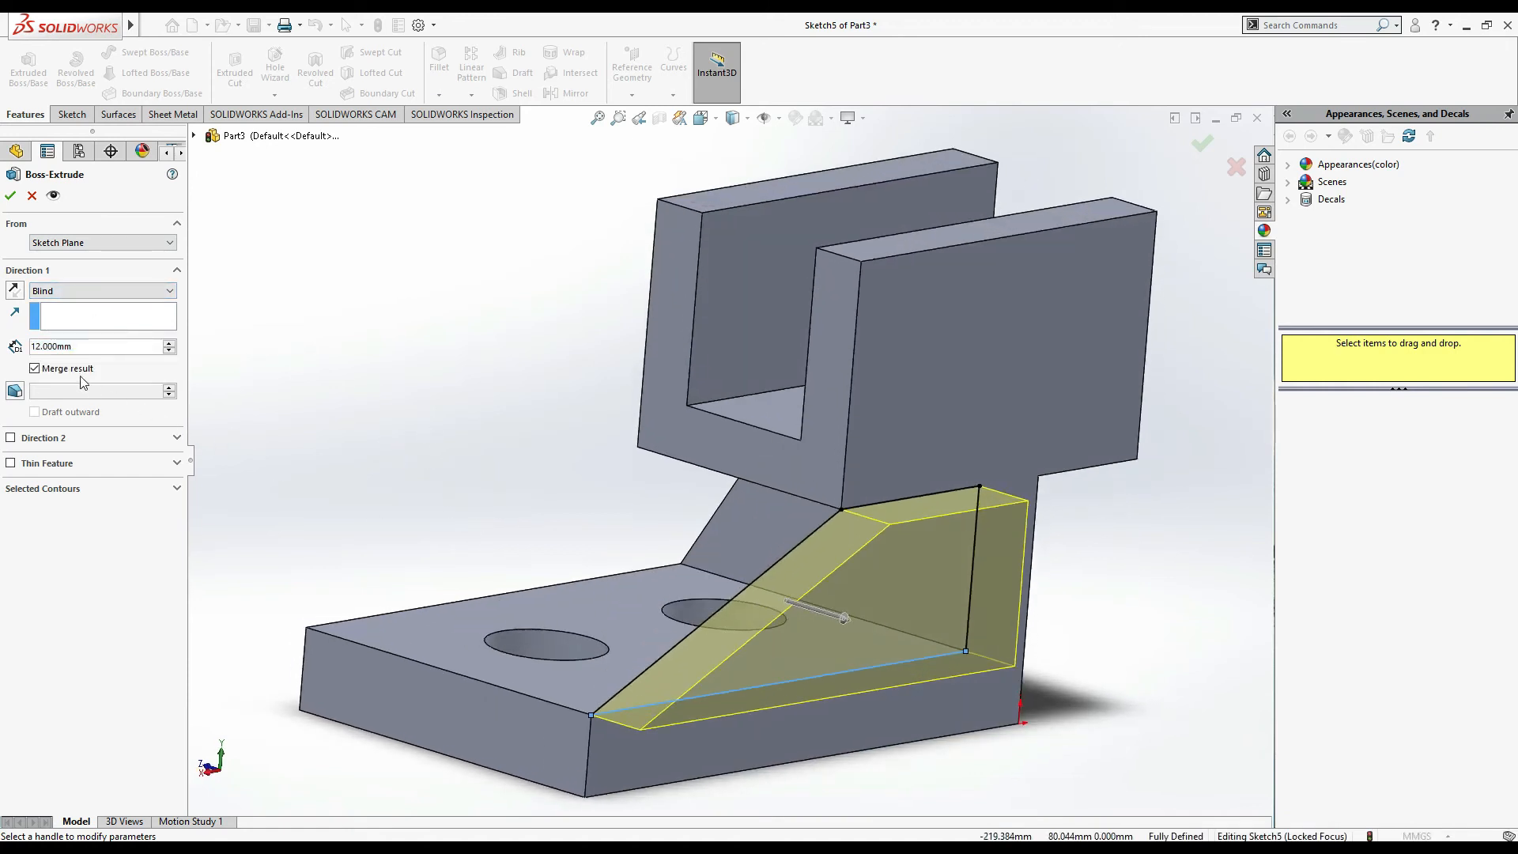
click(14, 290)
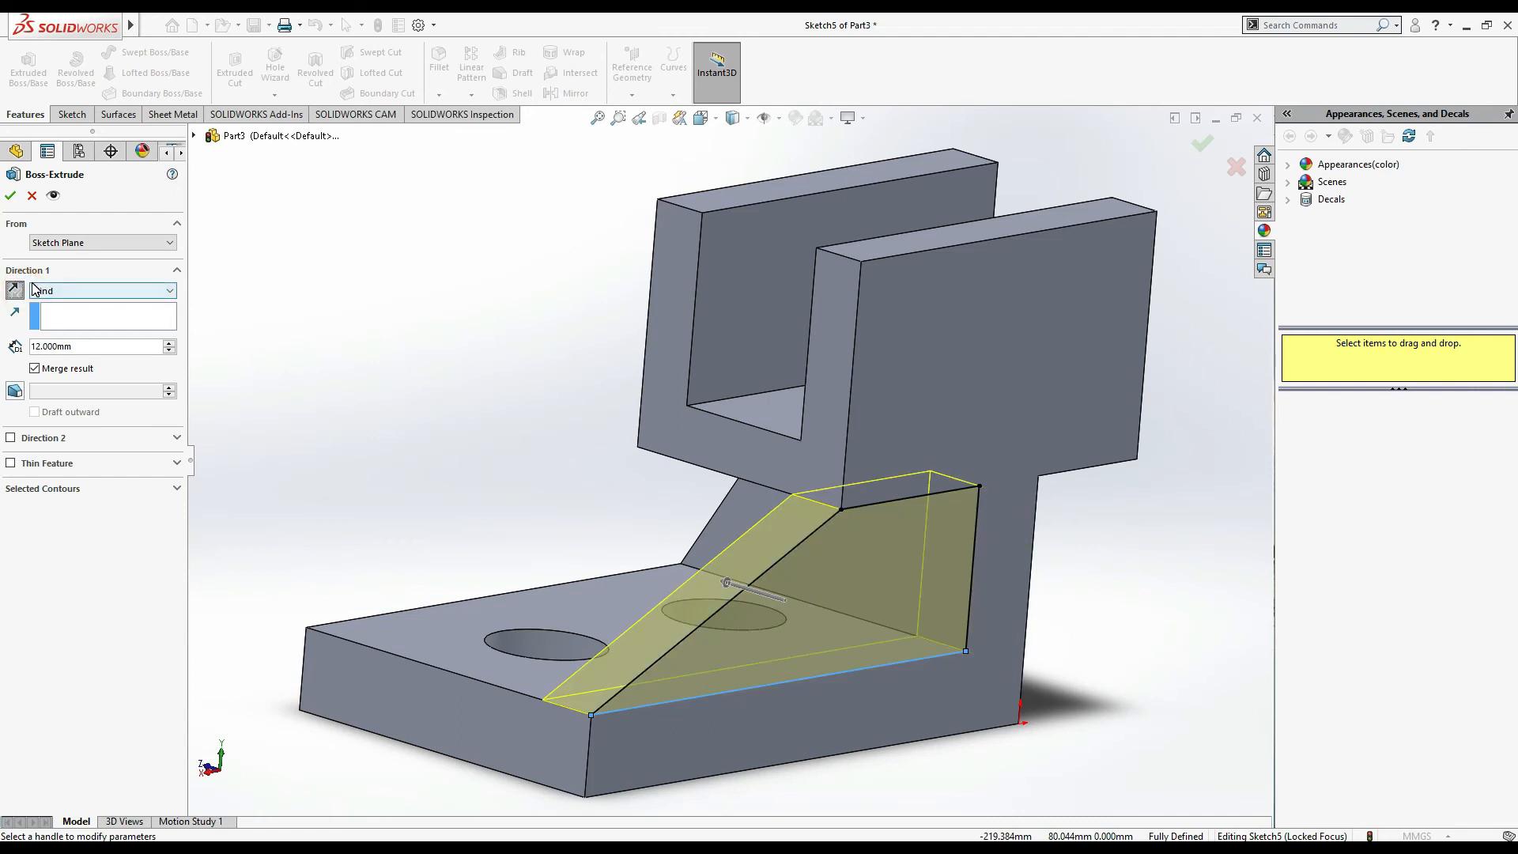
click(10, 195)
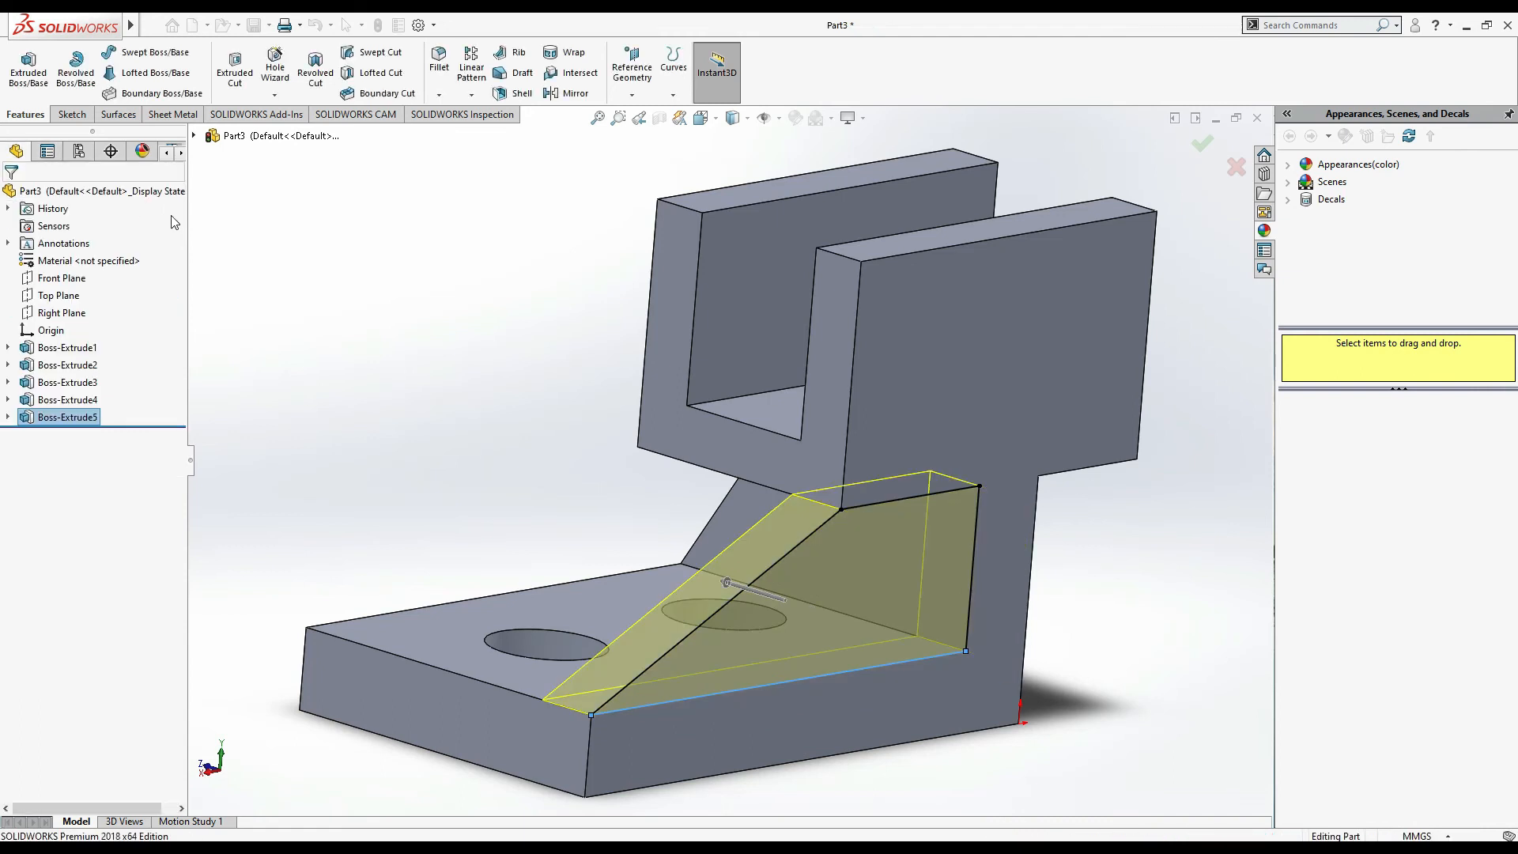
Compare the finished bracket with the reference image, orbiting the model to a matching viewpoint
key(alt+Tab)
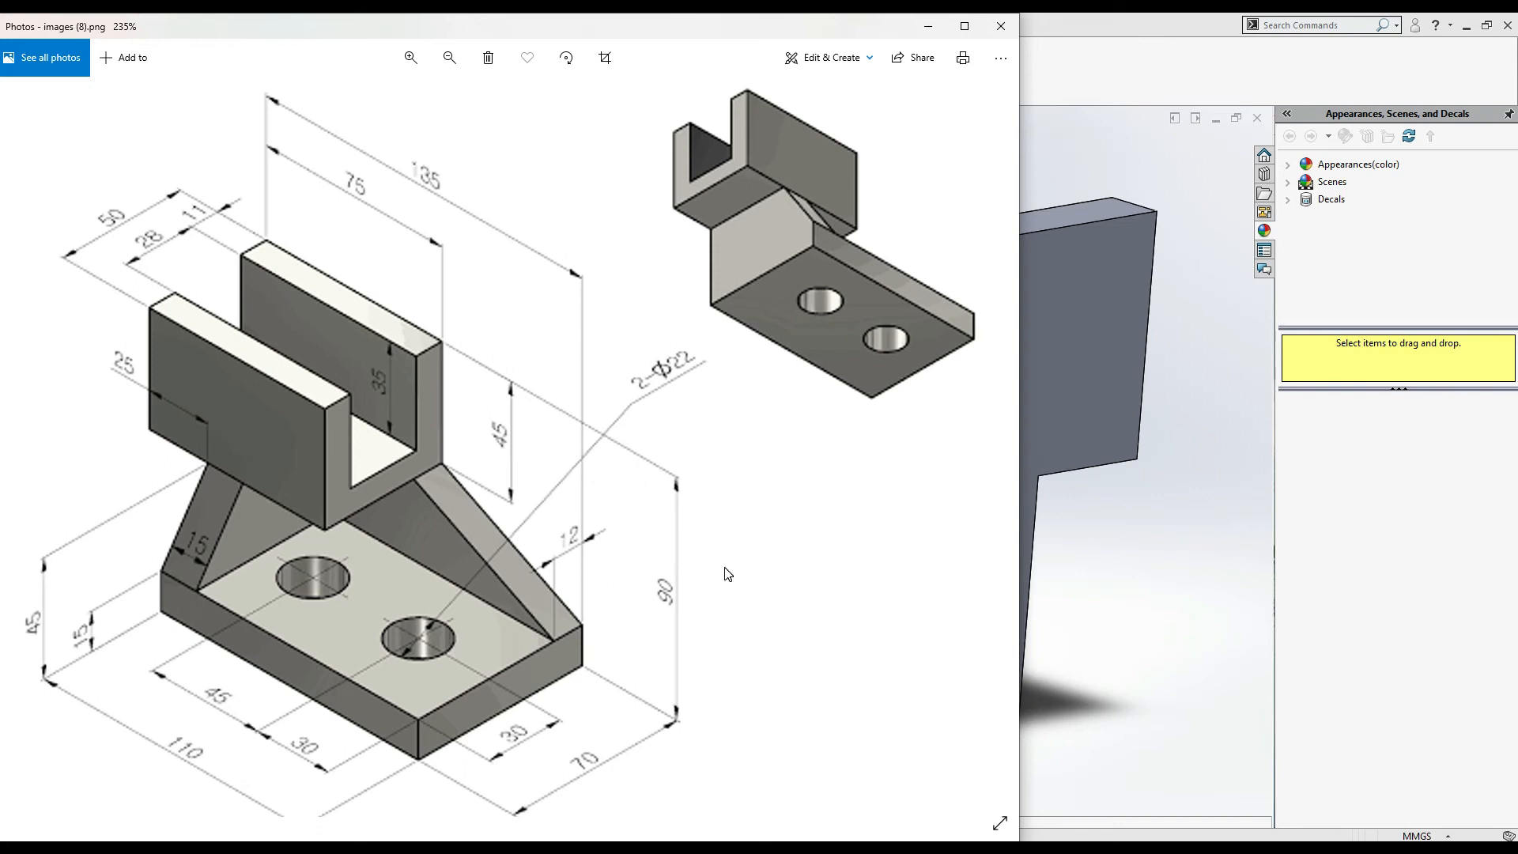
key(alt+Tab)
middle_drag(432, 495, 1169, 365)
click(1169, 365)
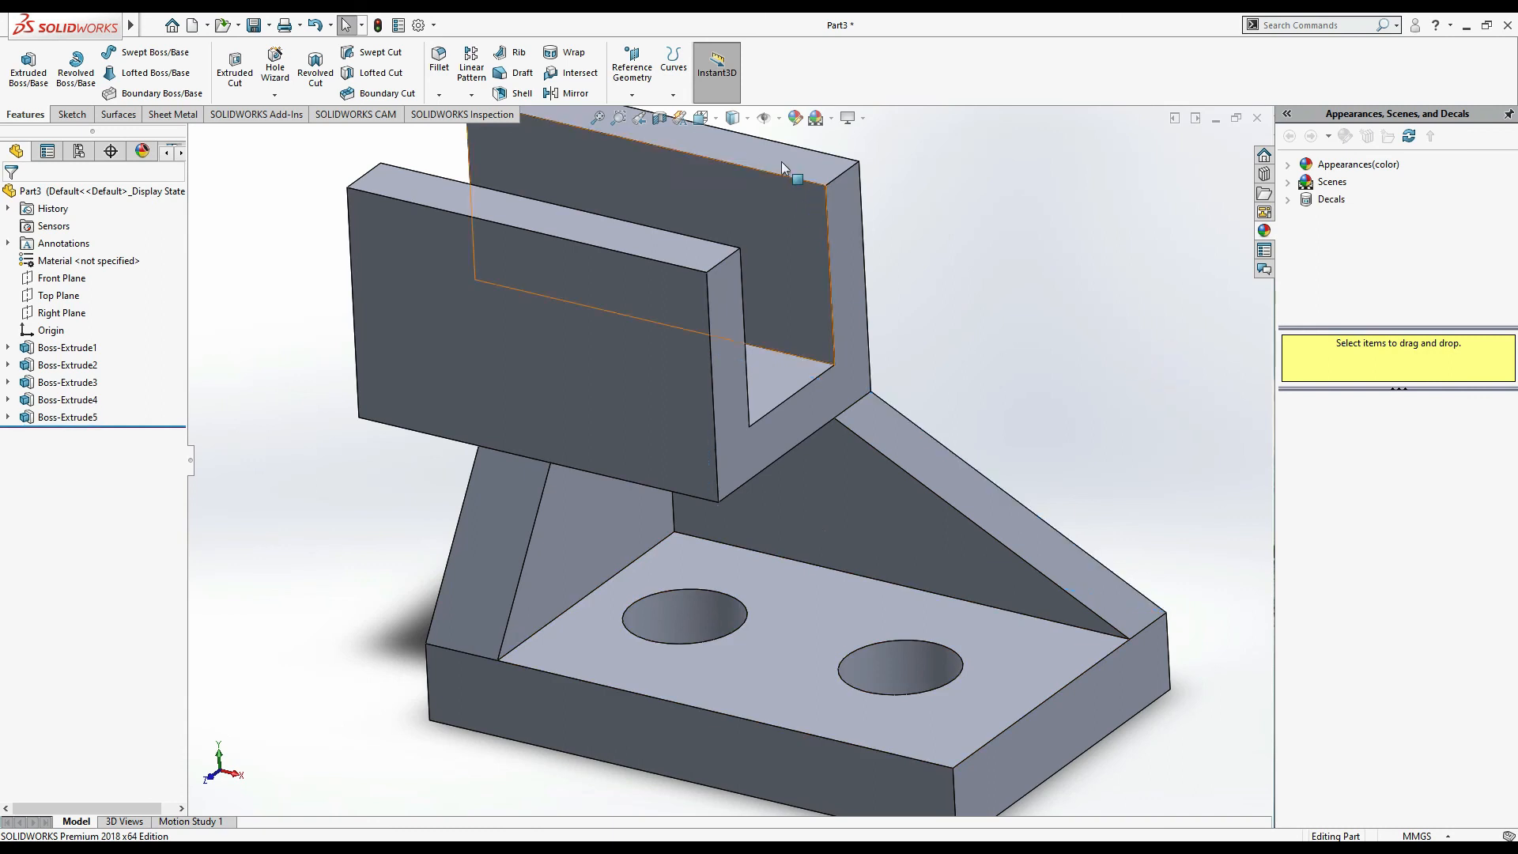
click(791, 119)
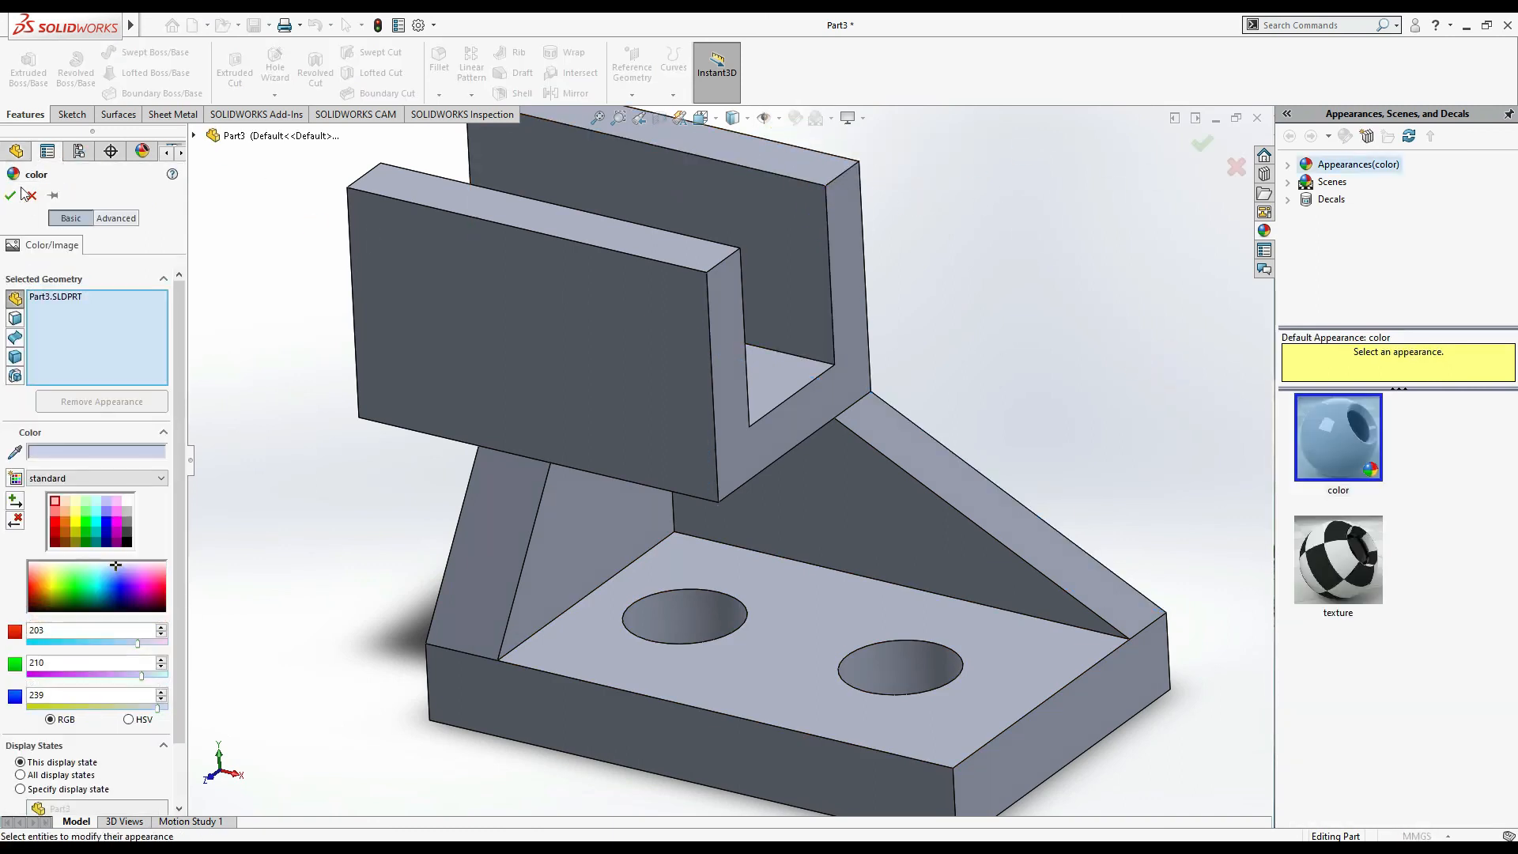
click(32, 196)
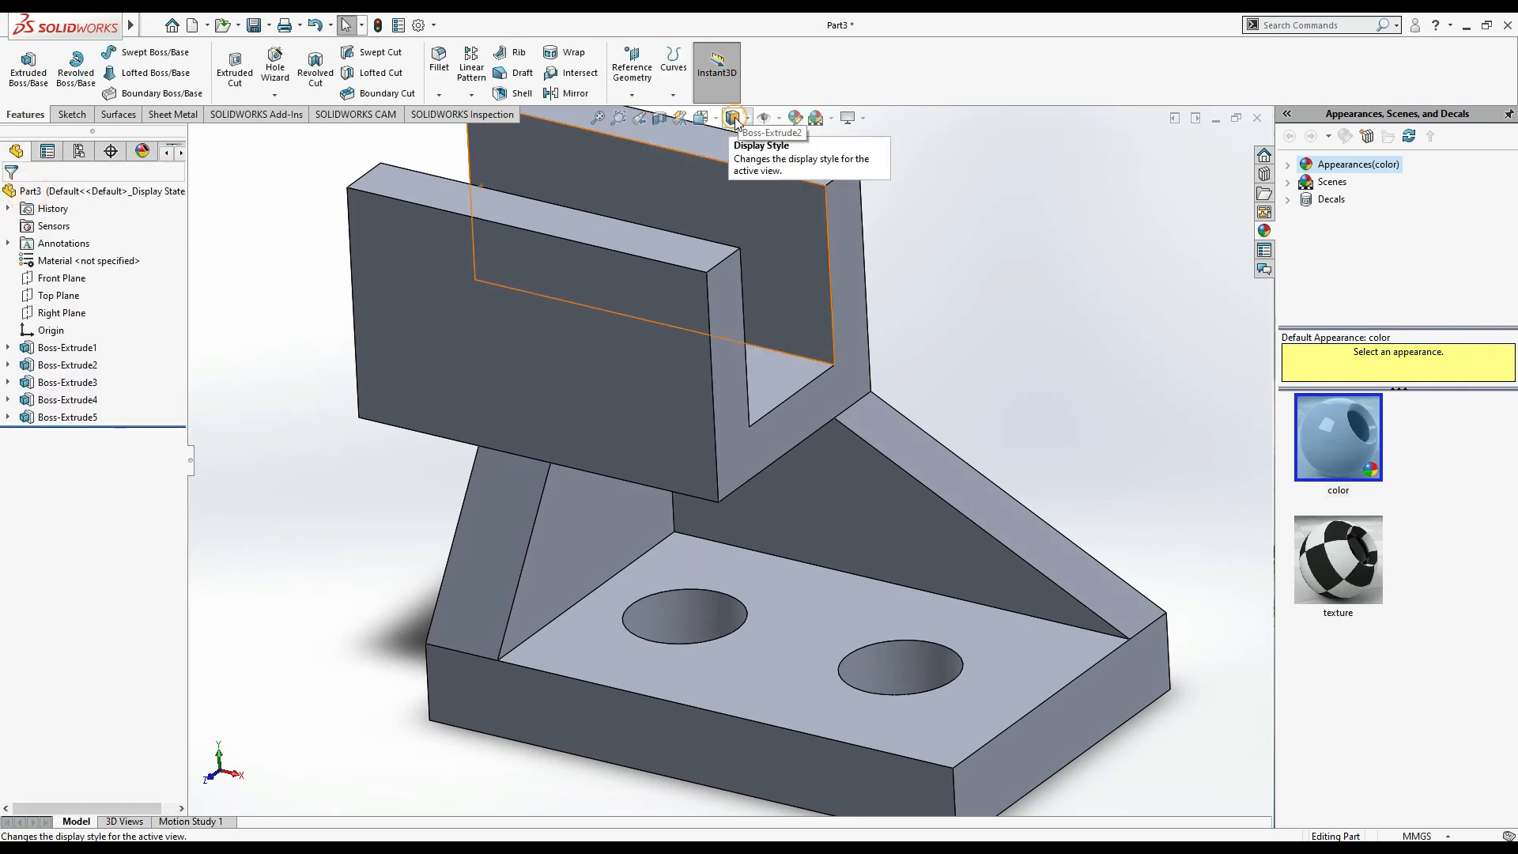
Set the model to the isometric view and check it against the reference image again
click(702, 118)
click(647, 347)
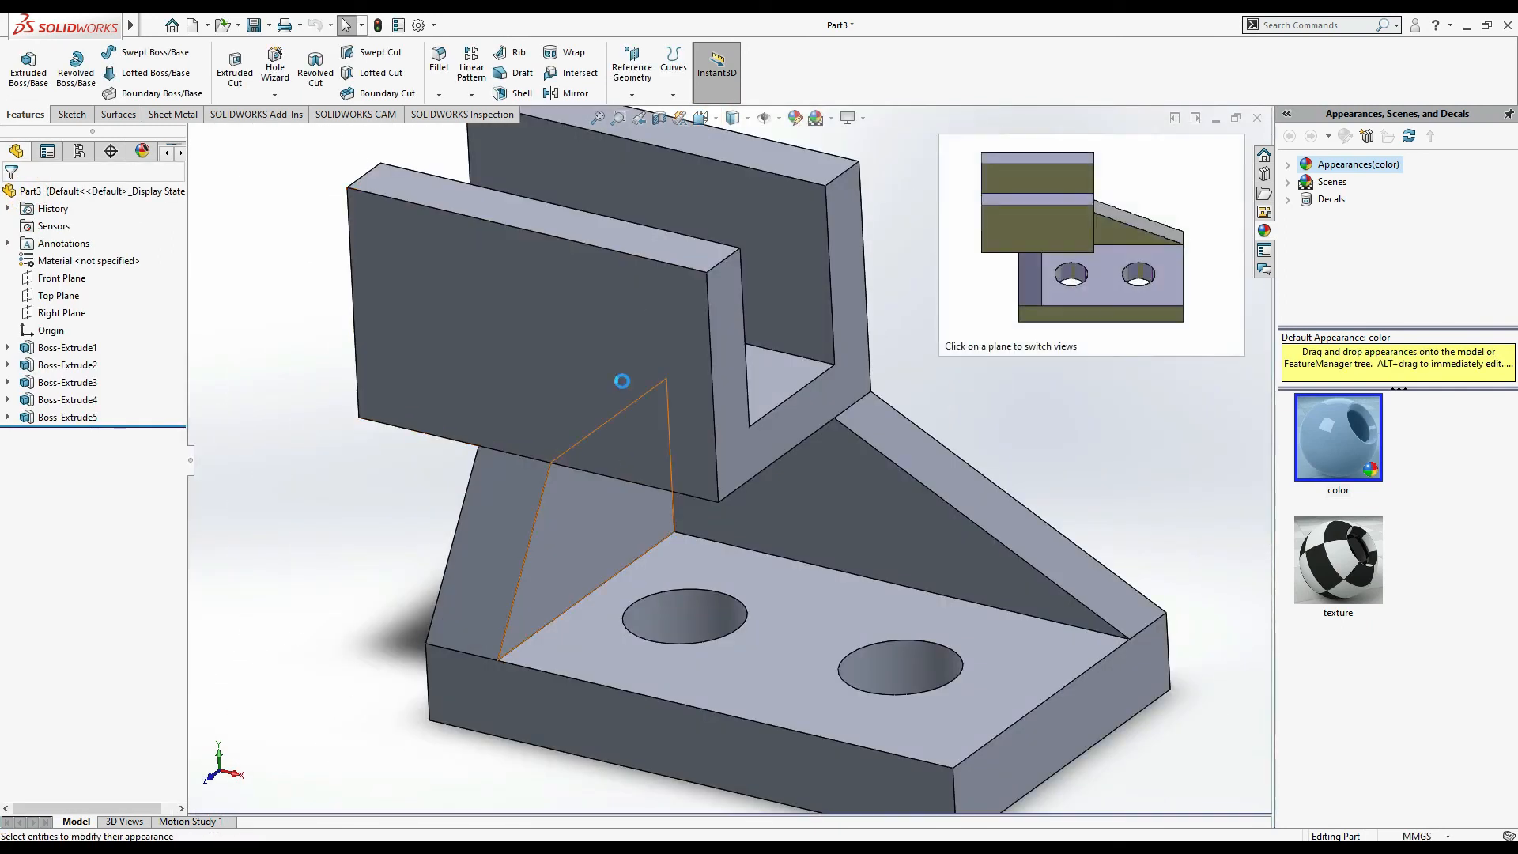
click(701, 119)
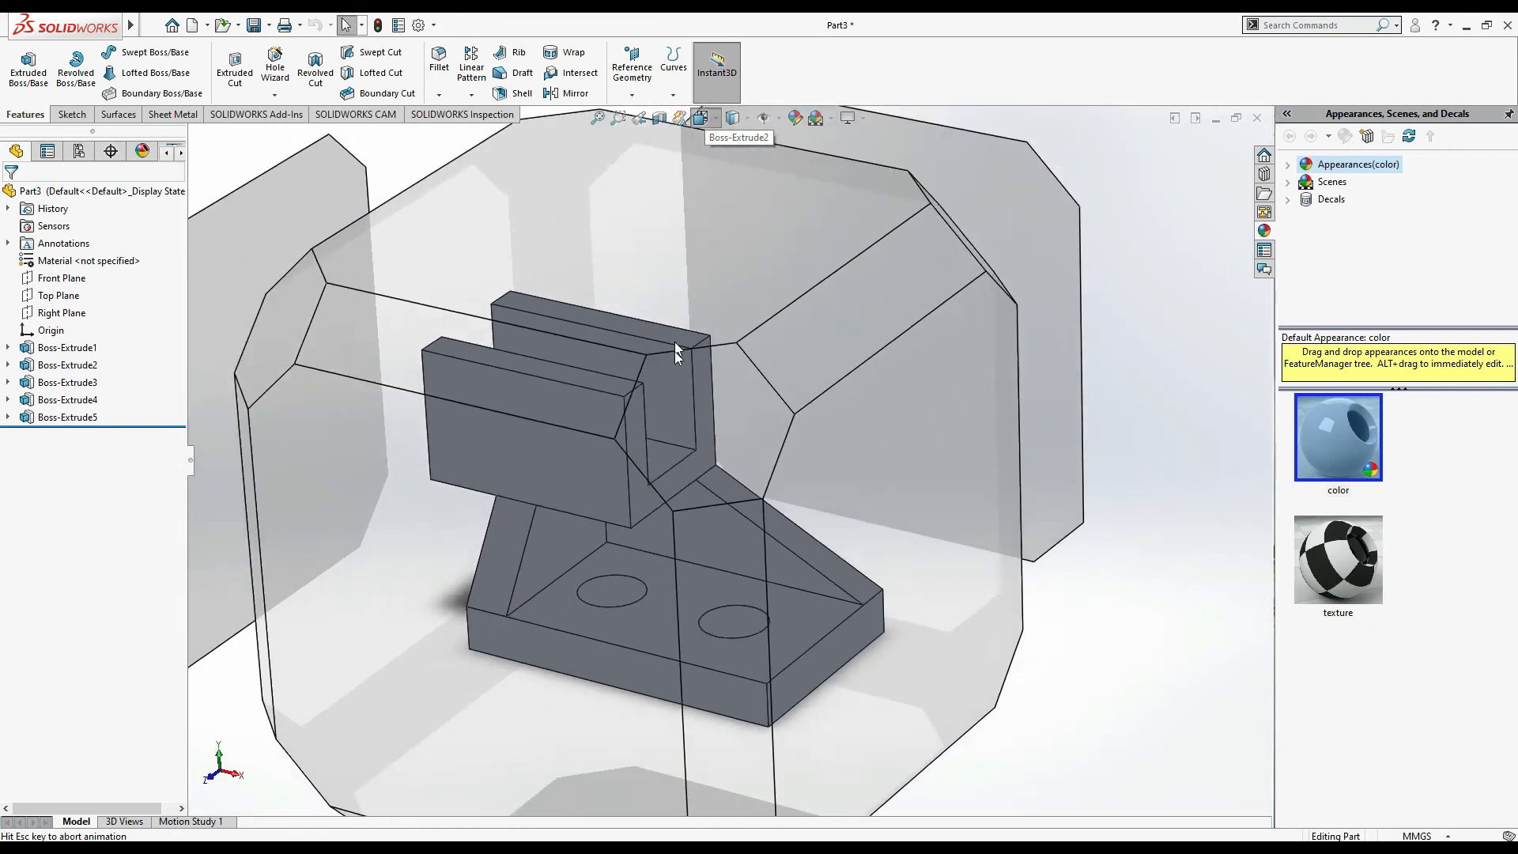
click(595, 524)
key(alt+Tab)
key(alt+Tab)
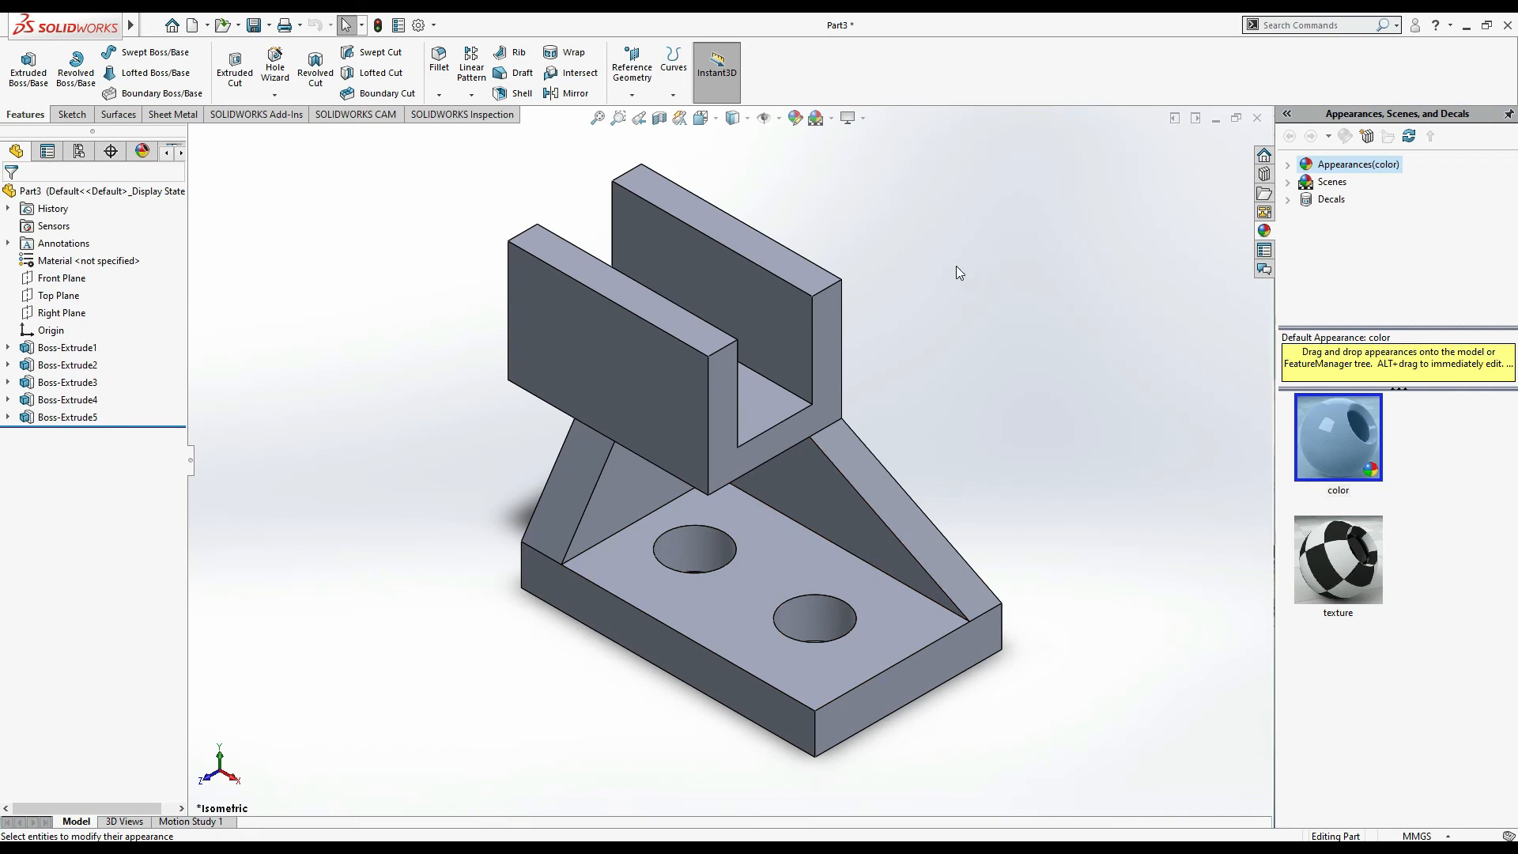
key(alt+Tab)
key(alt+Tab)
Try the light grey medium, low and high gloss plastic appearances on the whole part
click(794, 118)
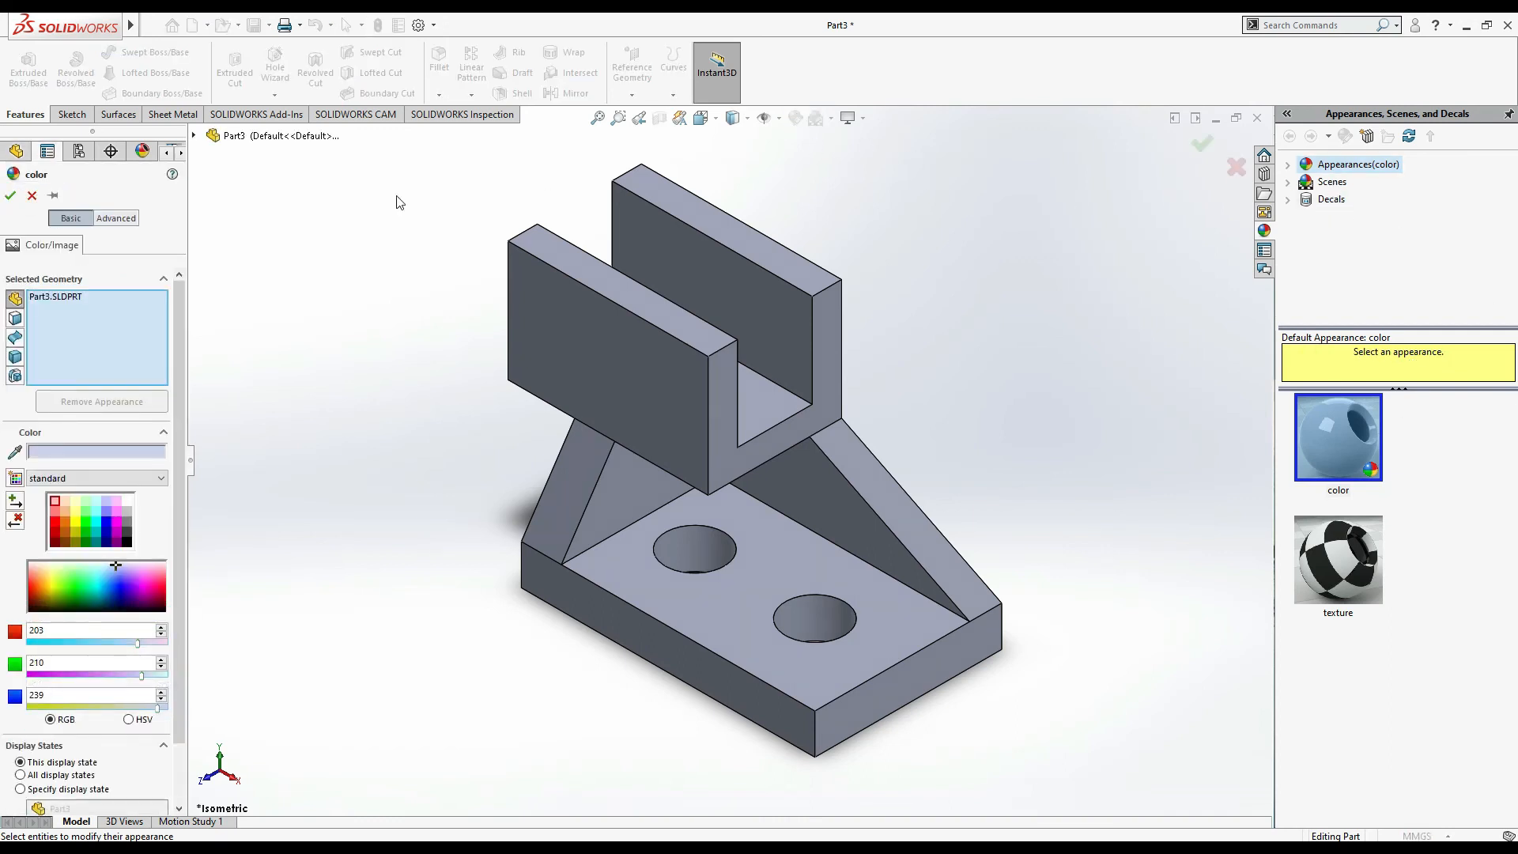
click(10, 195)
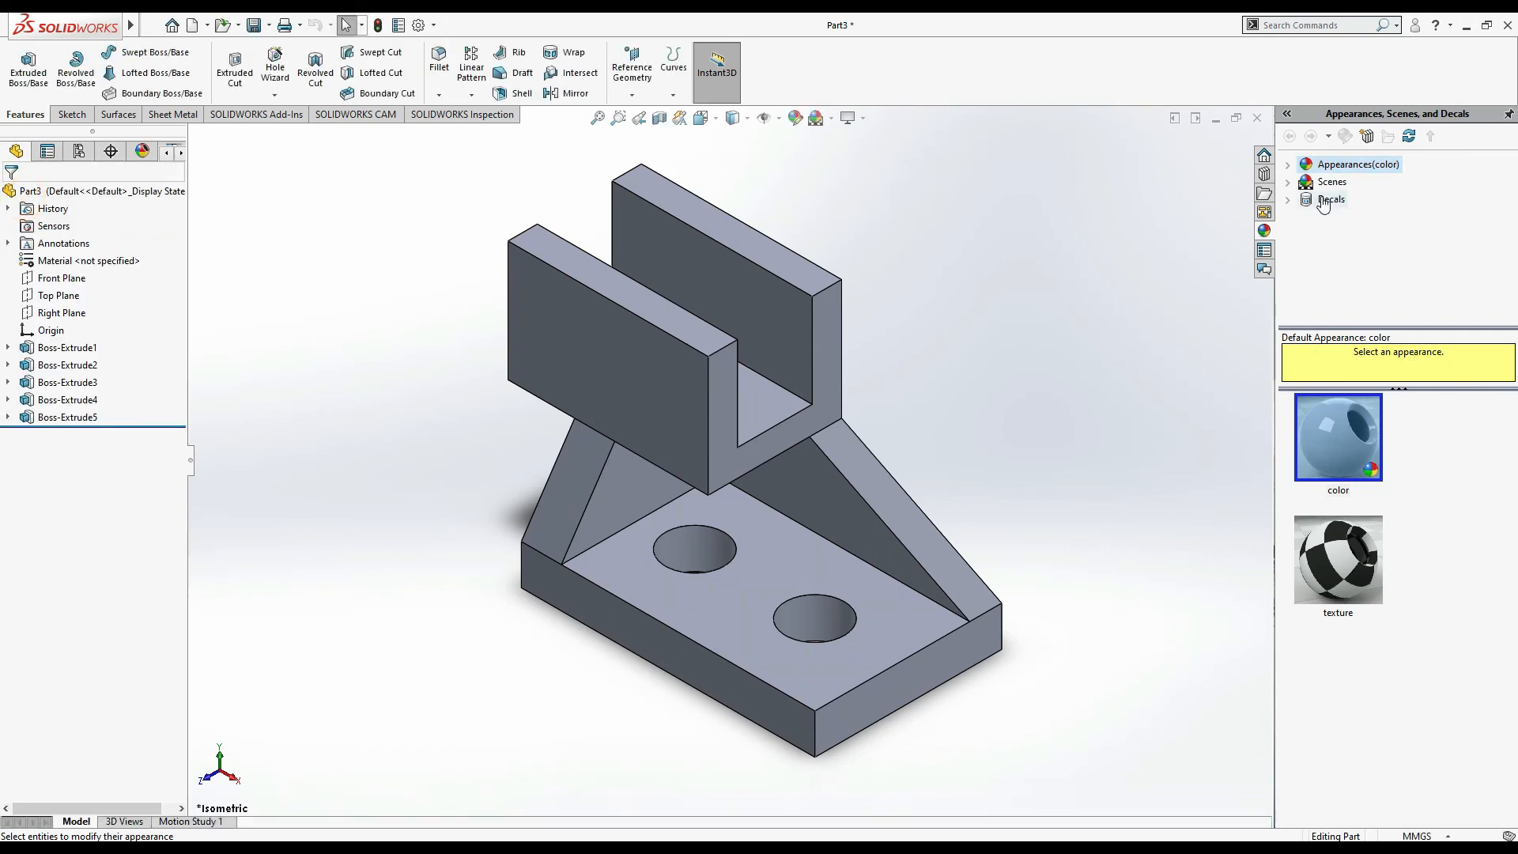
click(1288, 163)
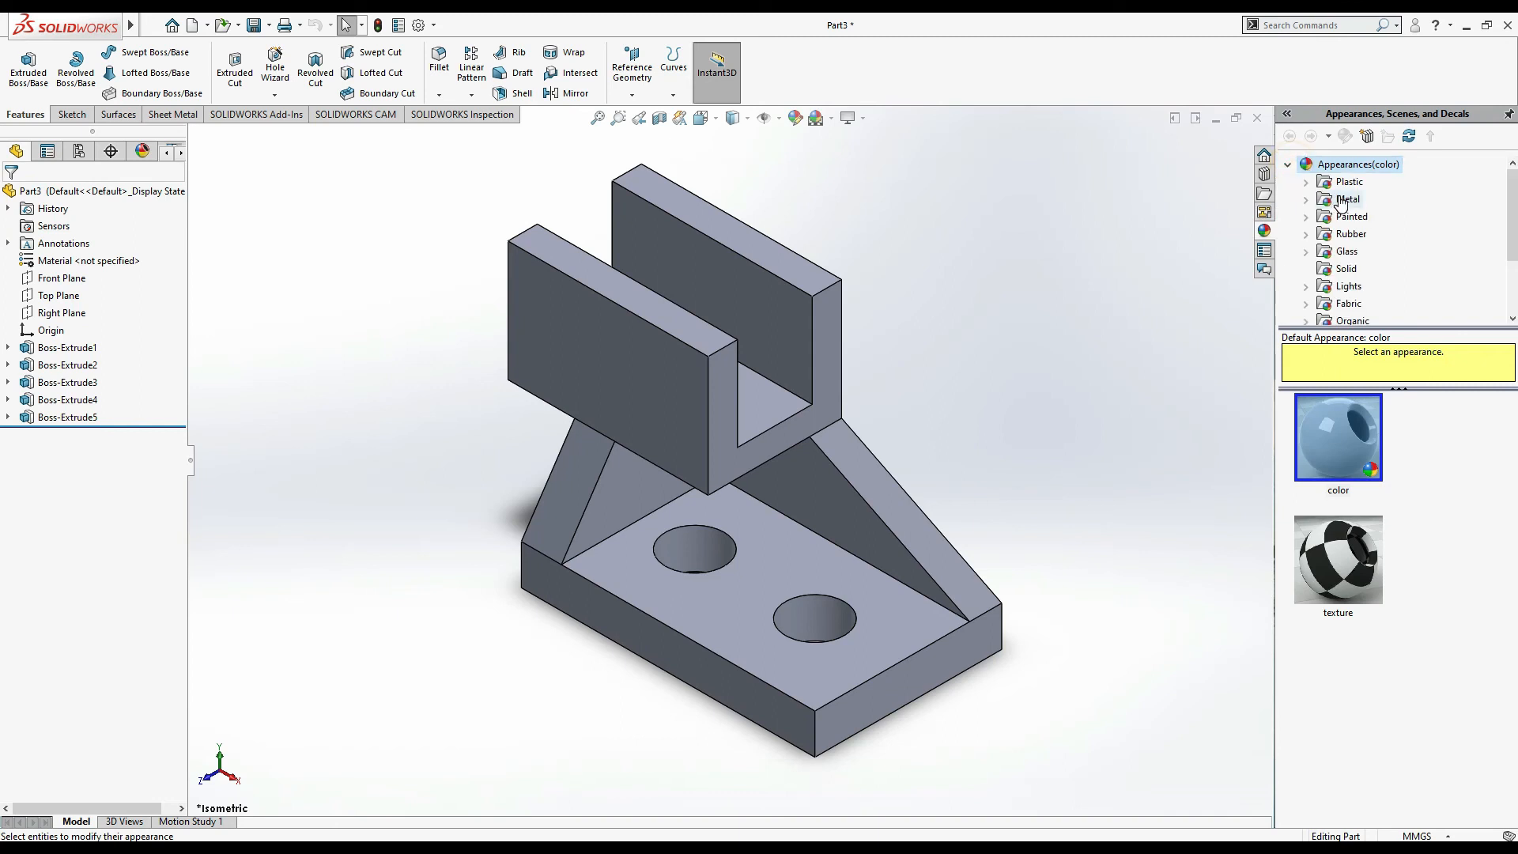
click(1345, 183)
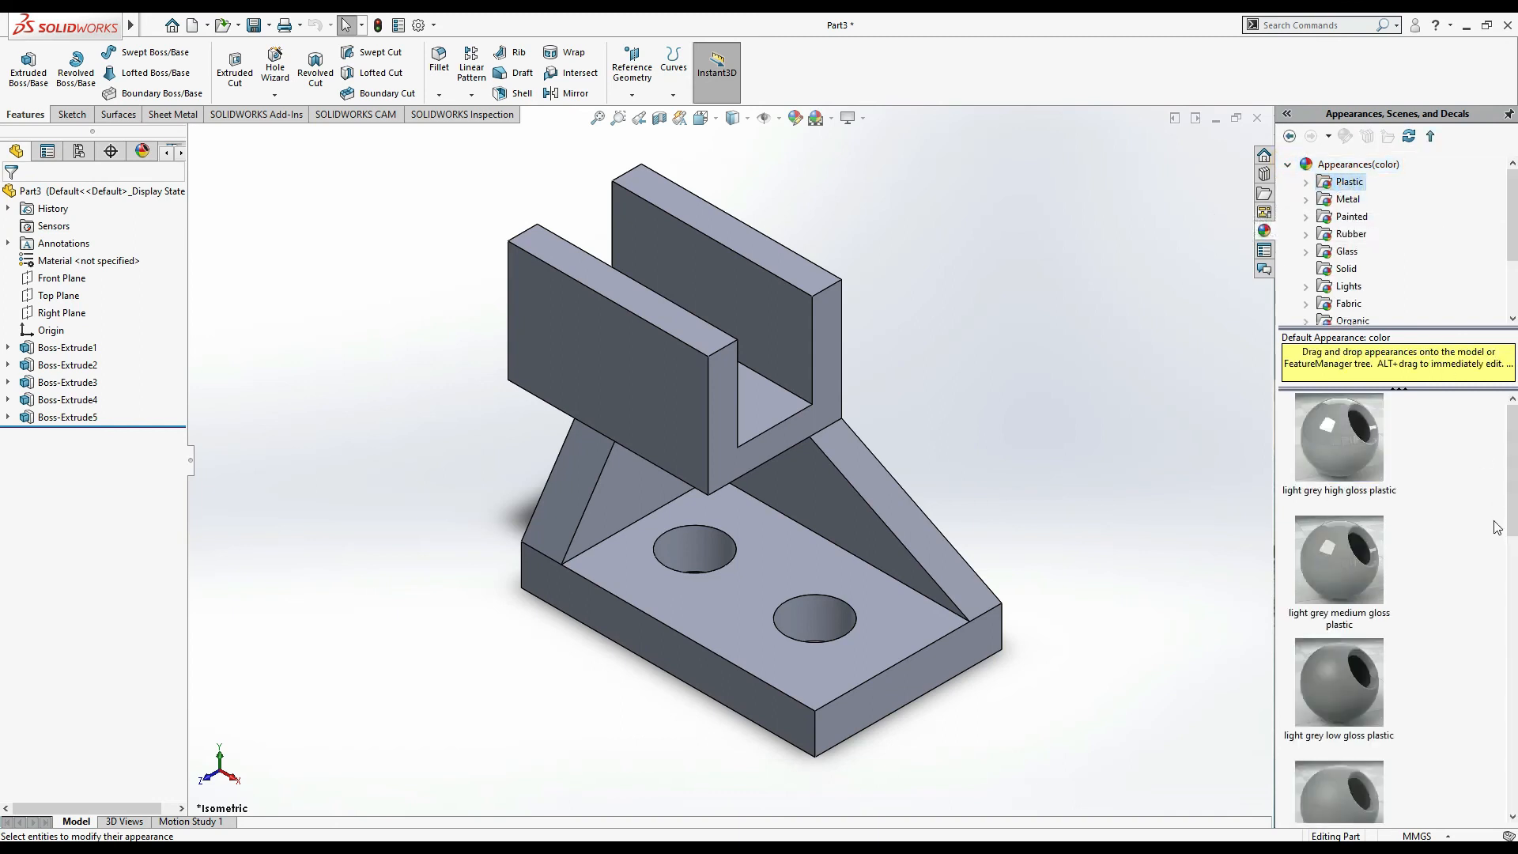
double_click(1370, 570)
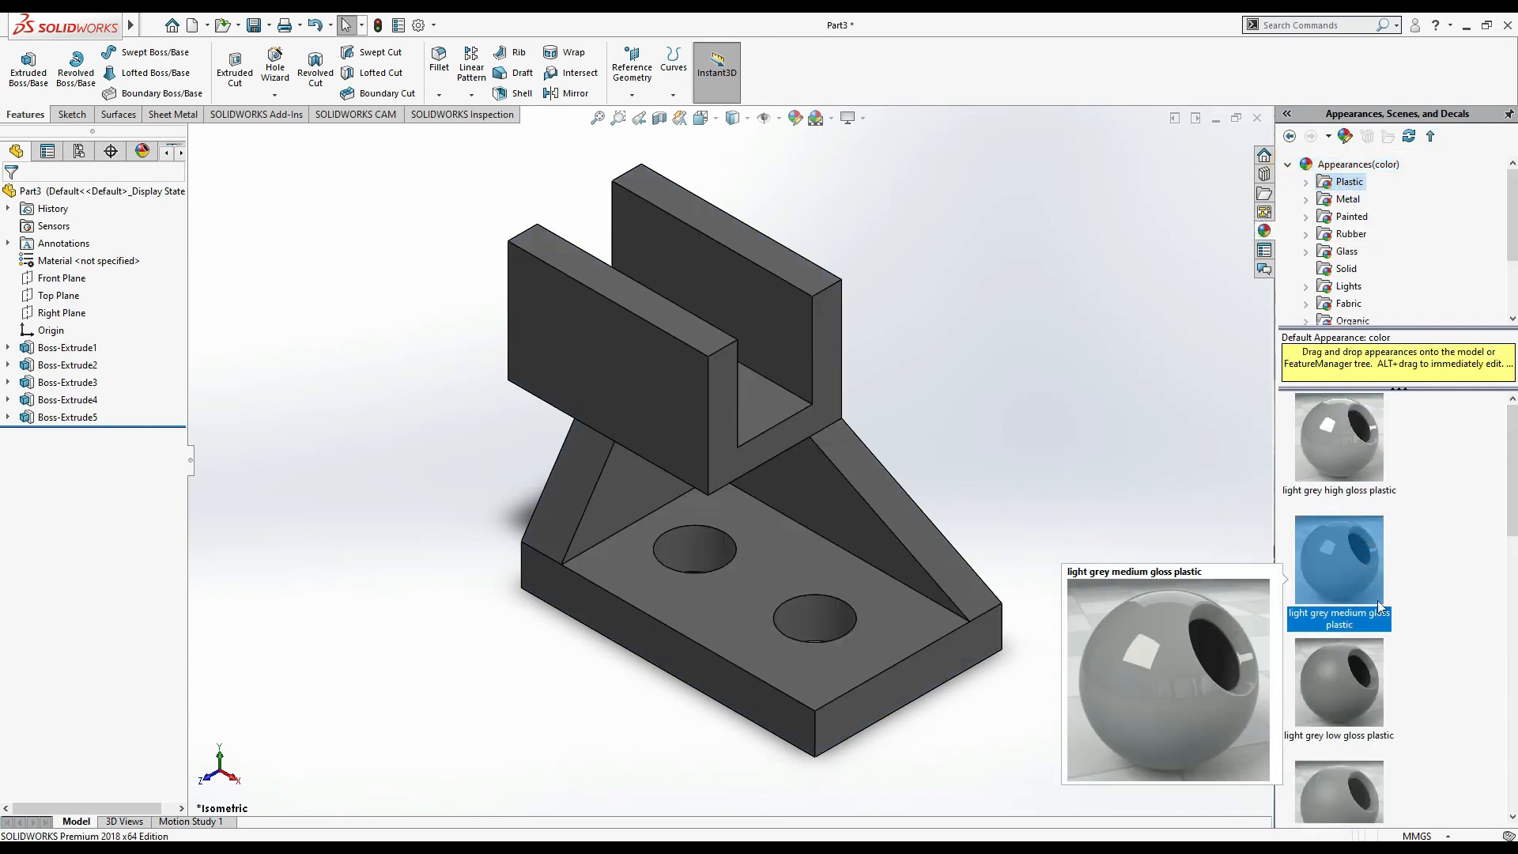
double_click(1363, 684)
double_click(1366, 447)
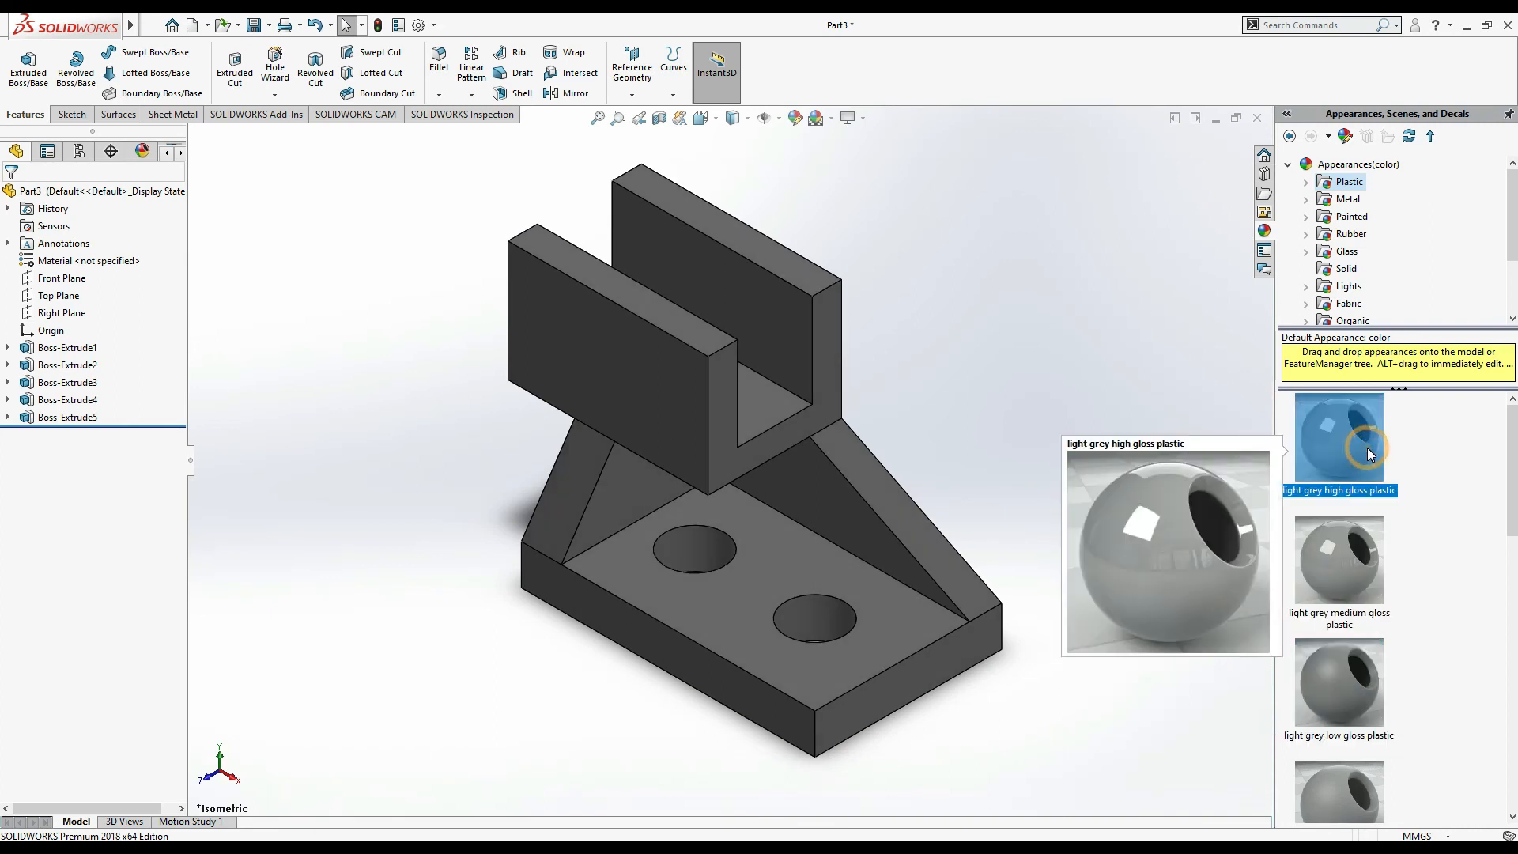
scroll(1421, 582, down, 10)
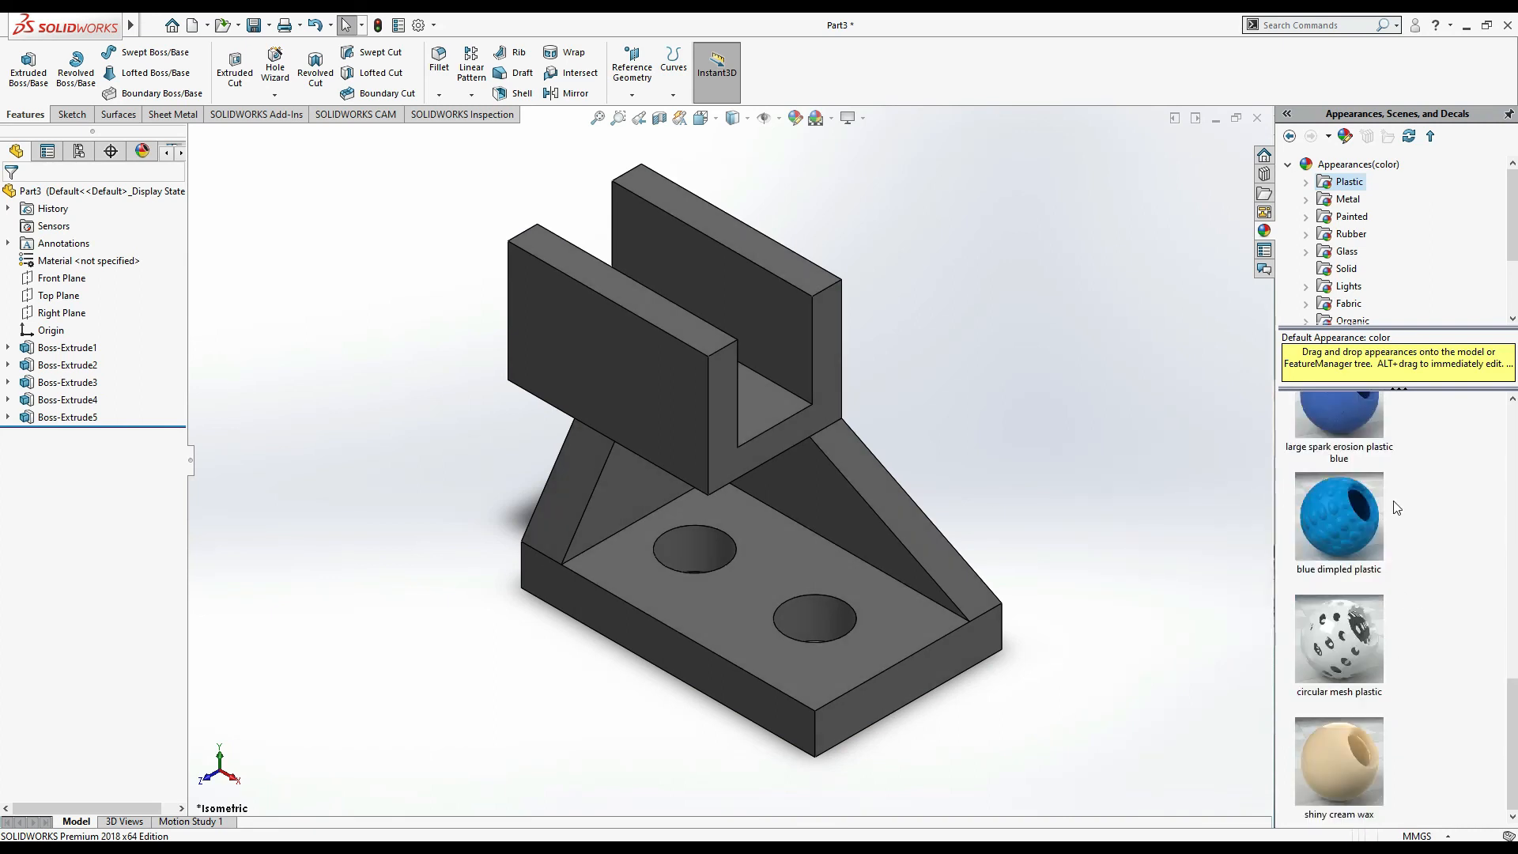
Try the chromium plate metal appearance and settle on polished steel for the whole part
double_click(1348, 199)
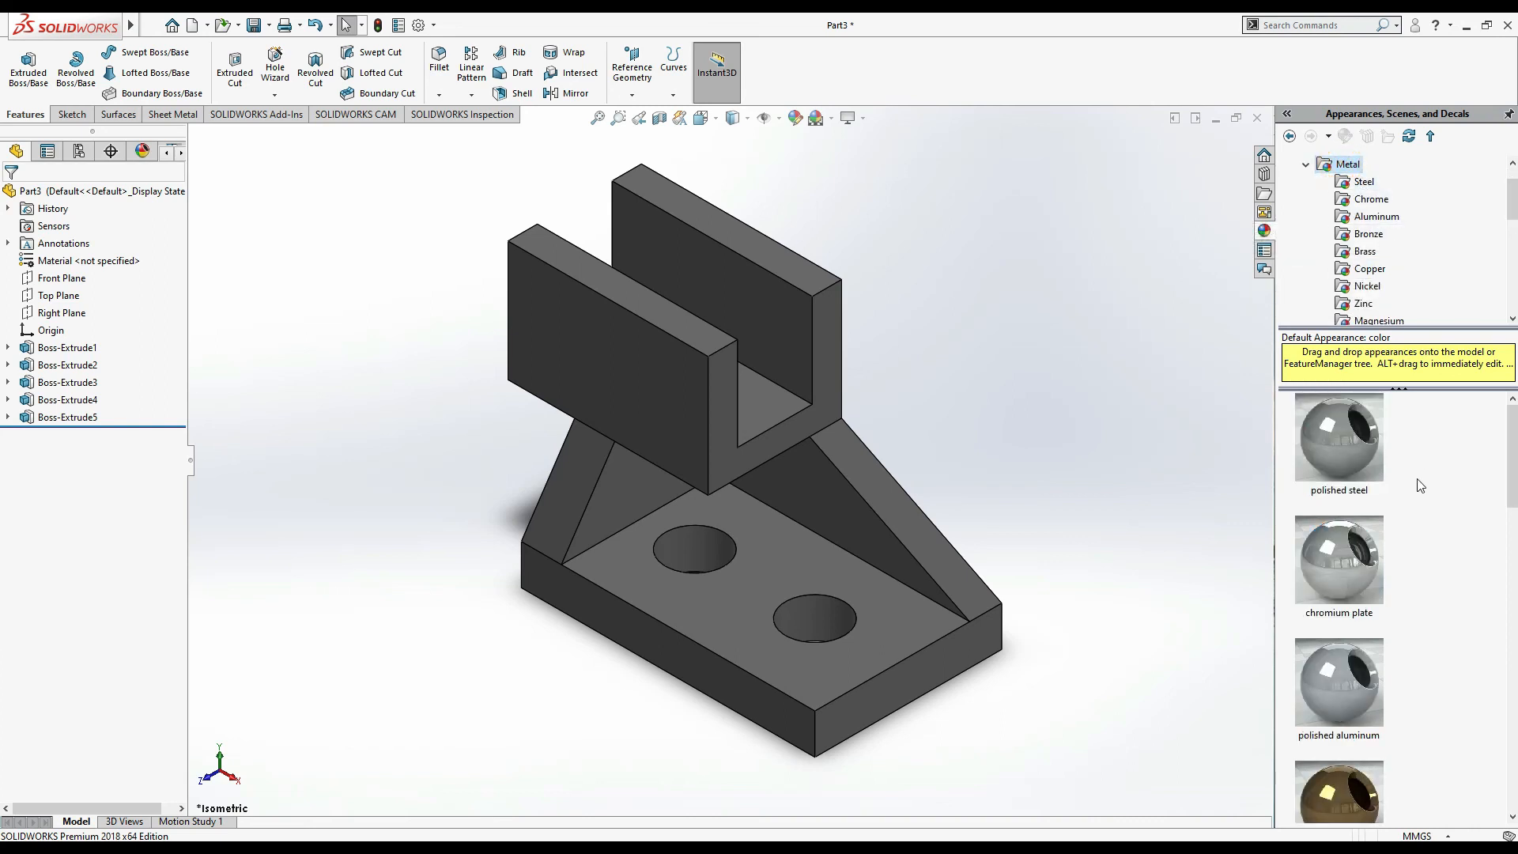
double_click(1364, 447)
double_click(1333, 527)
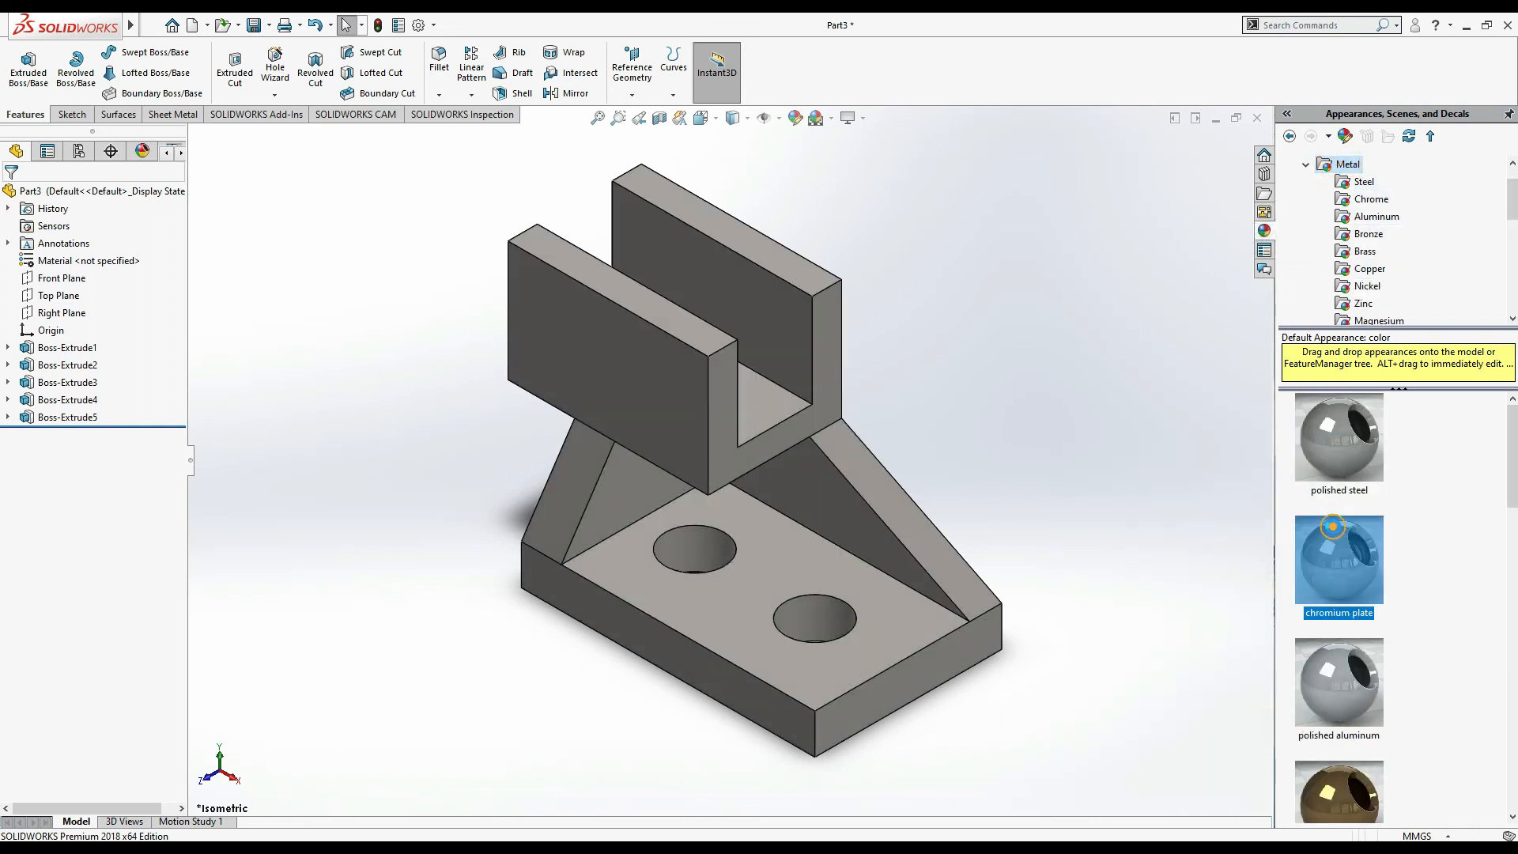
double_click(1330, 465)
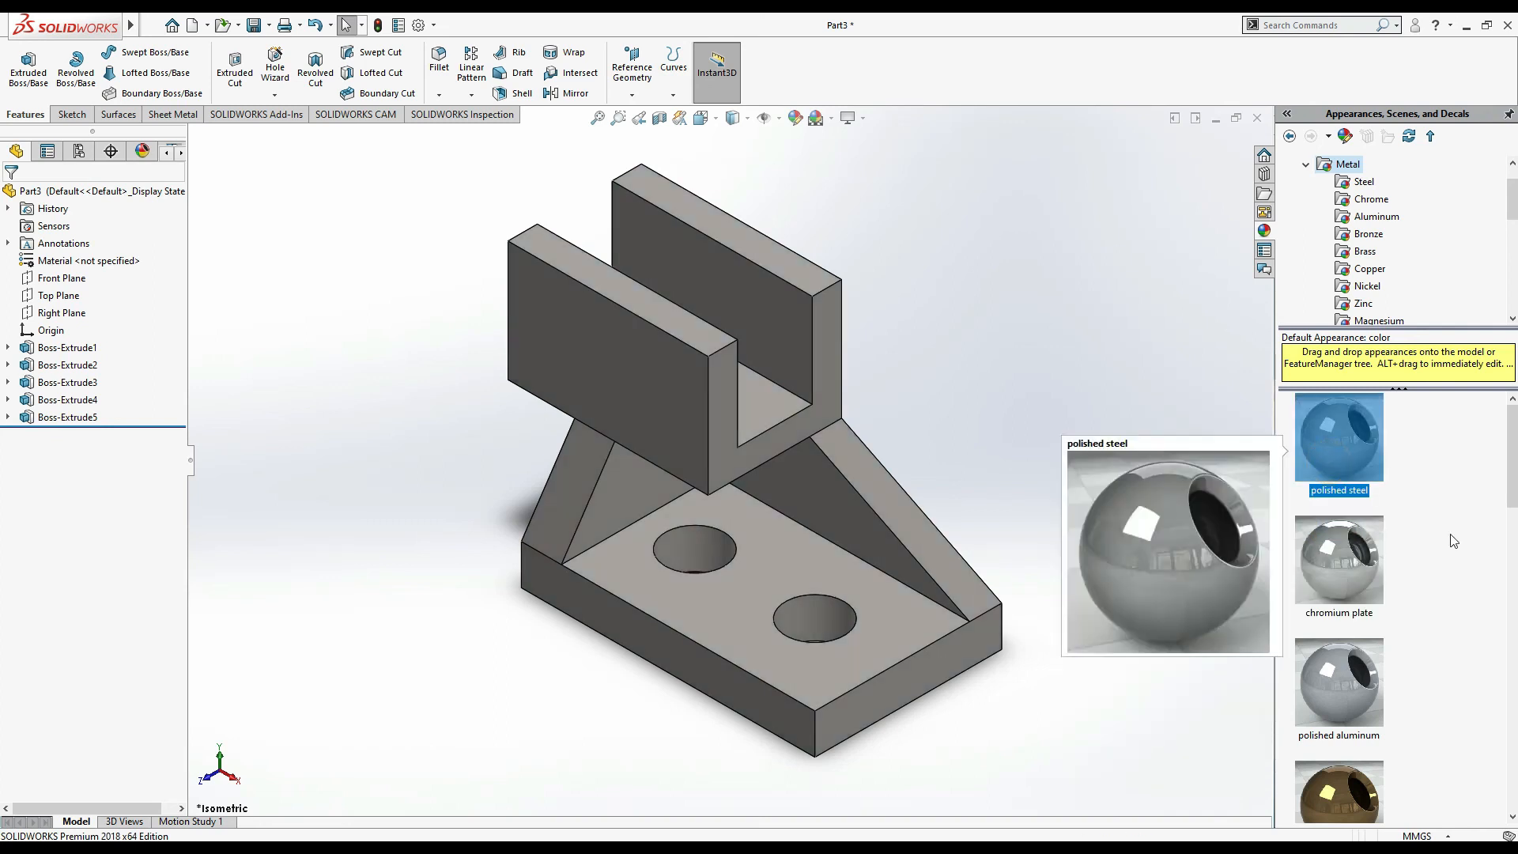
Color both hole walls, the channel's floor and its far inner side face light grey, RGB 192, 192, 192
click(803, 614)
ctrl+click(688, 547)
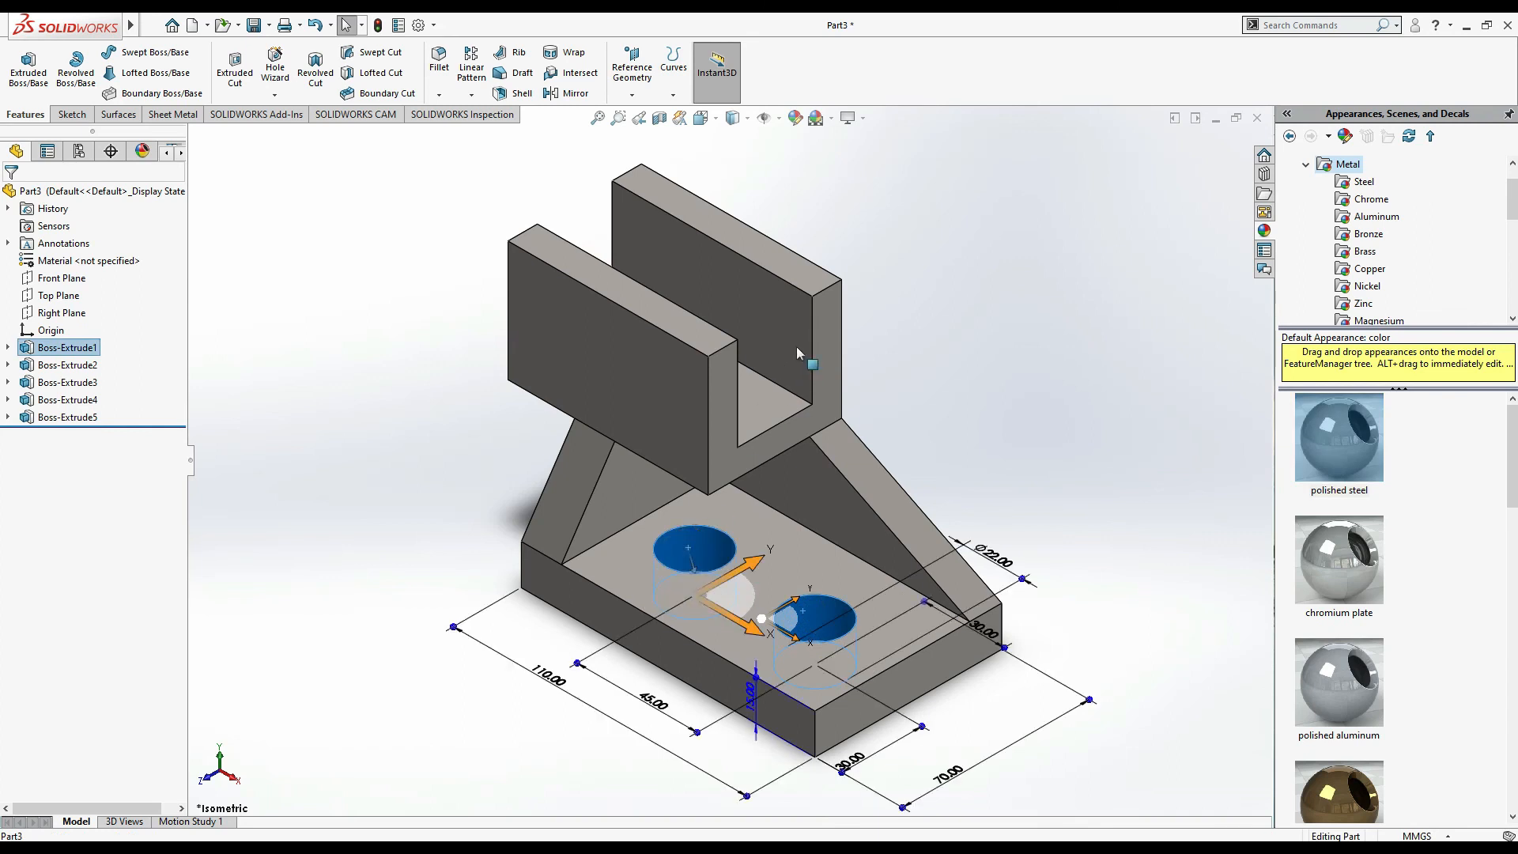
ctrl+click(800, 328)
ctrl+click(767, 392)
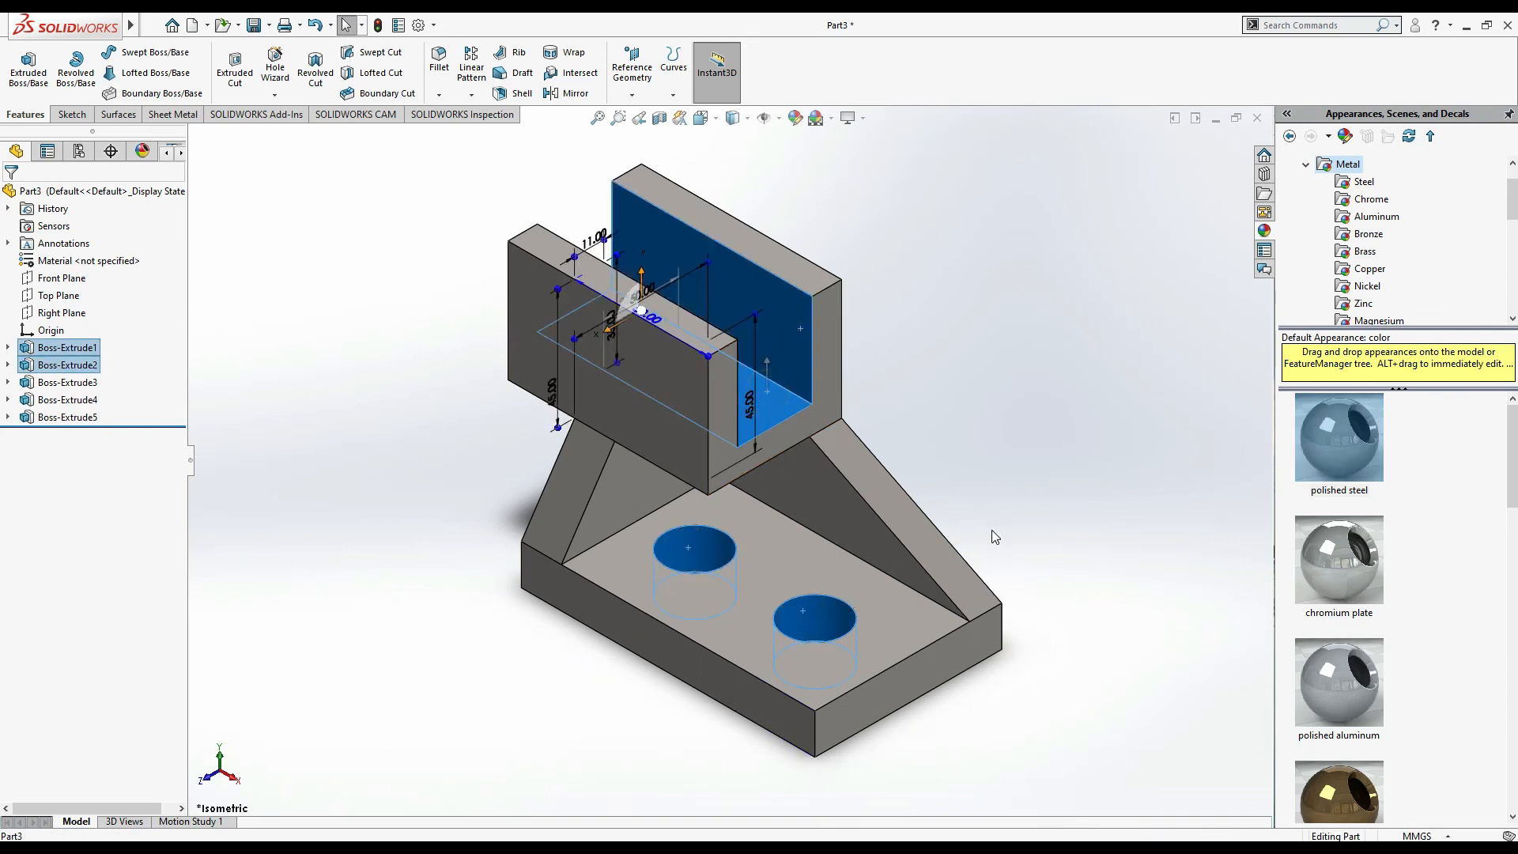
click(797, 120)
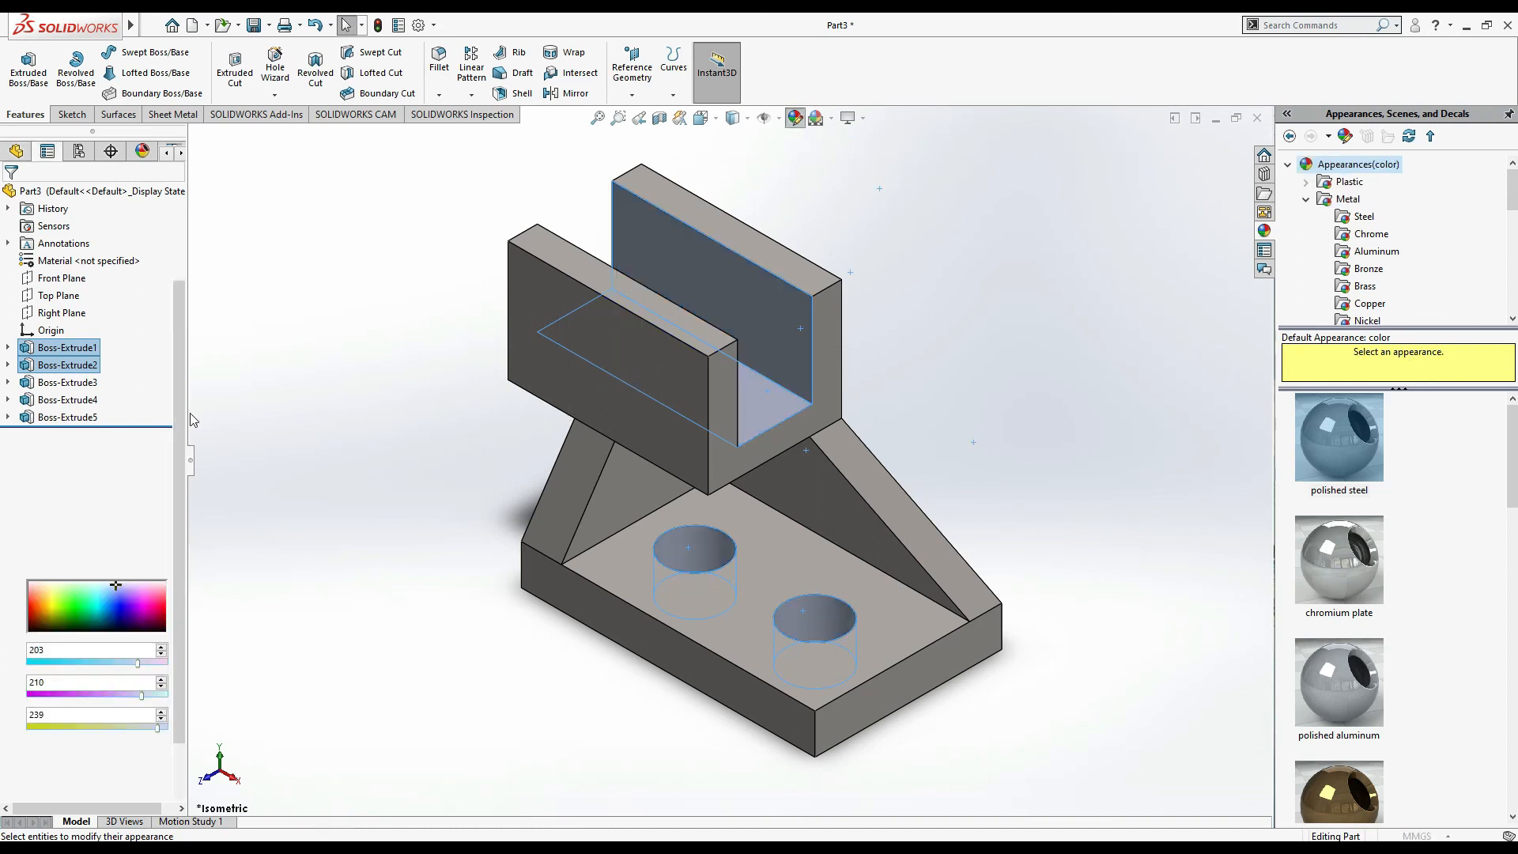
click(127, 513)
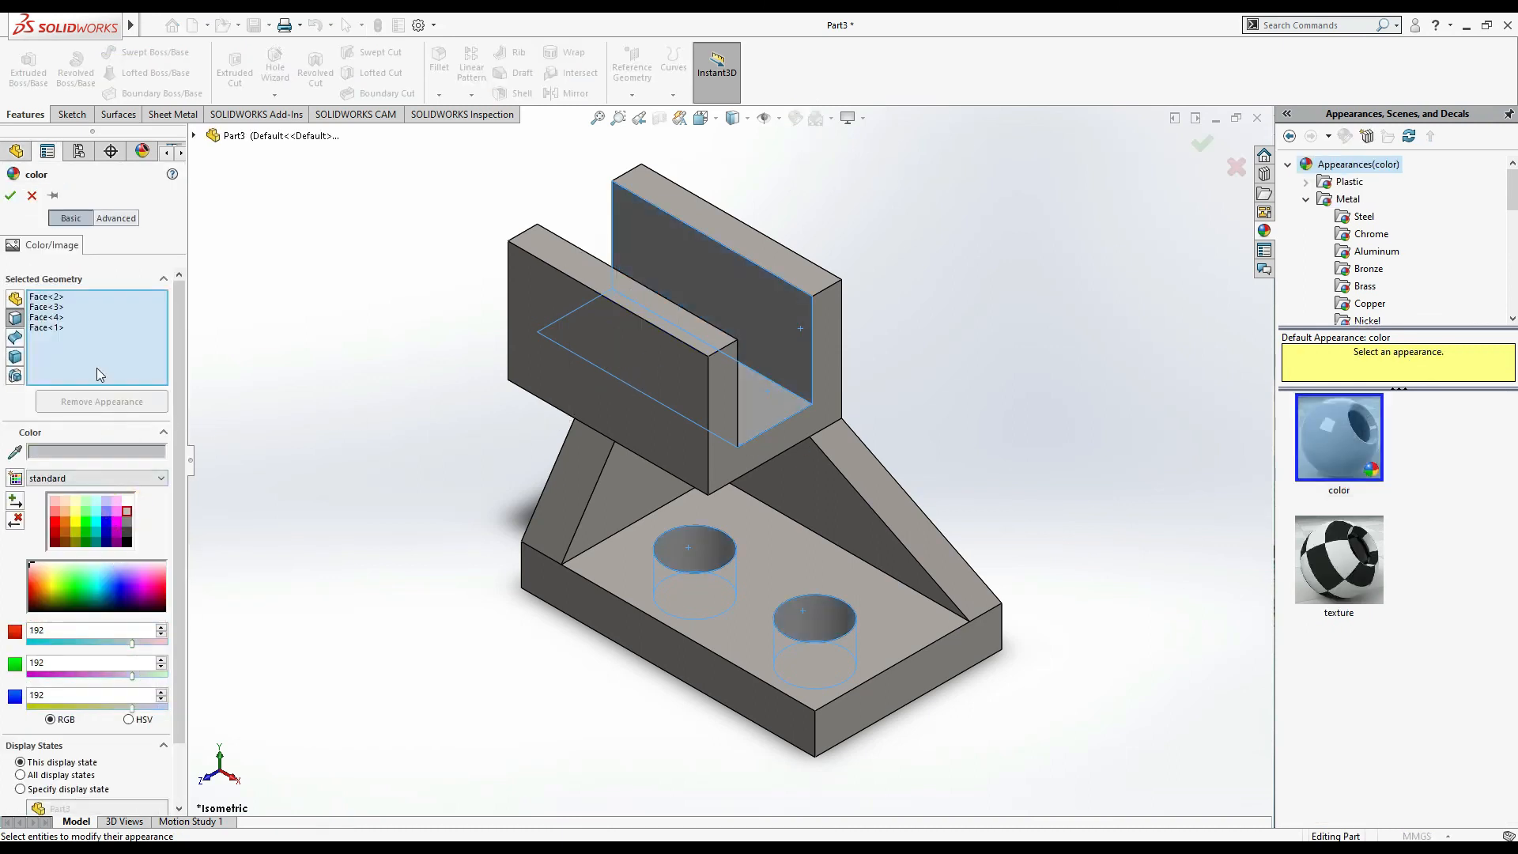
click(10, 197)
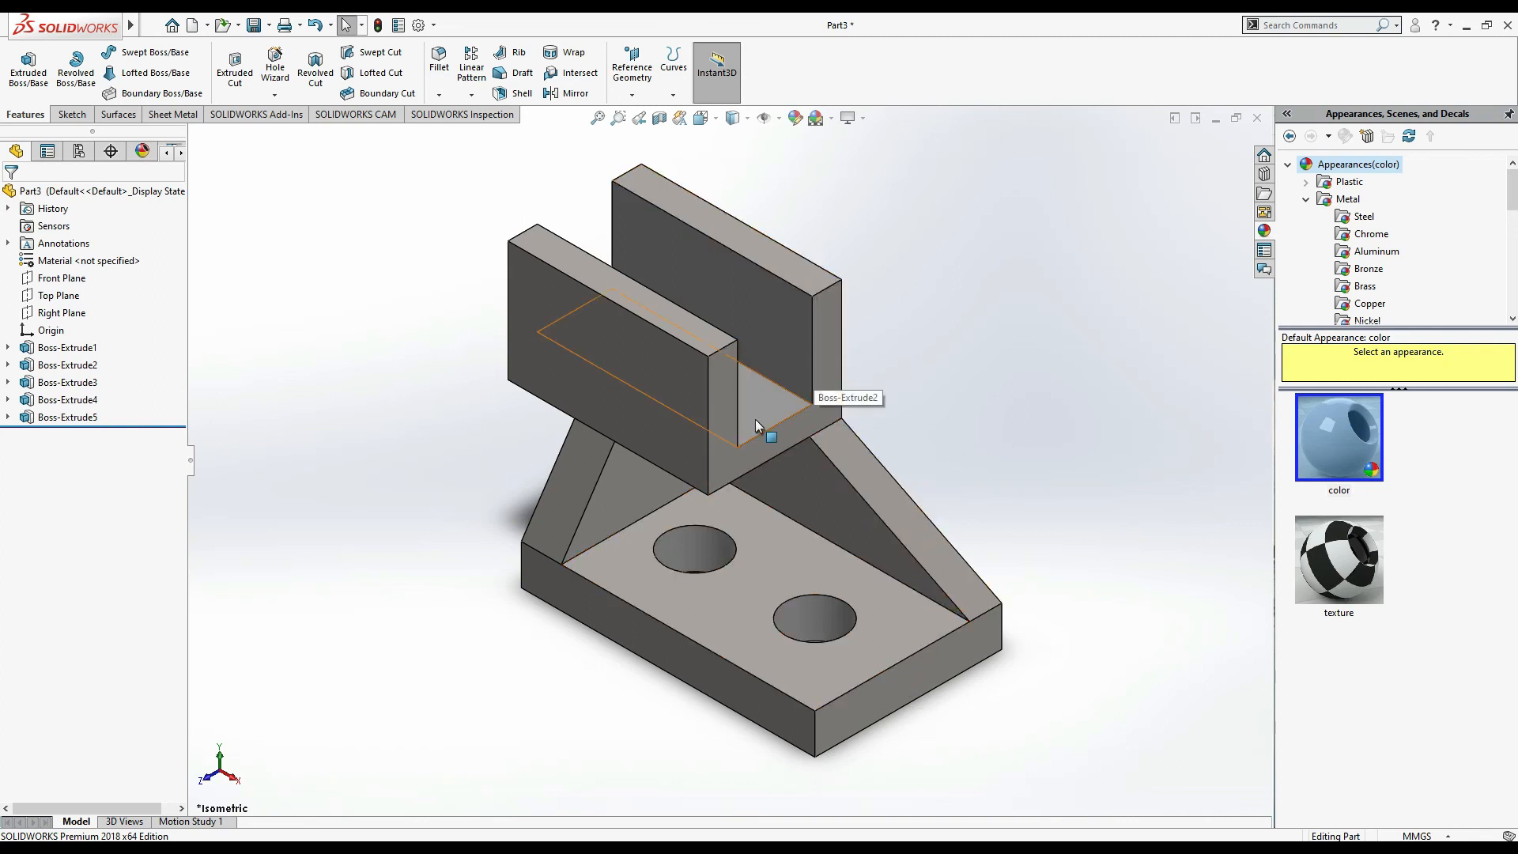
Display the part in perspective and apply a brighter scene with a soft grey gradient background
click(822, 123)
click(870, 158)
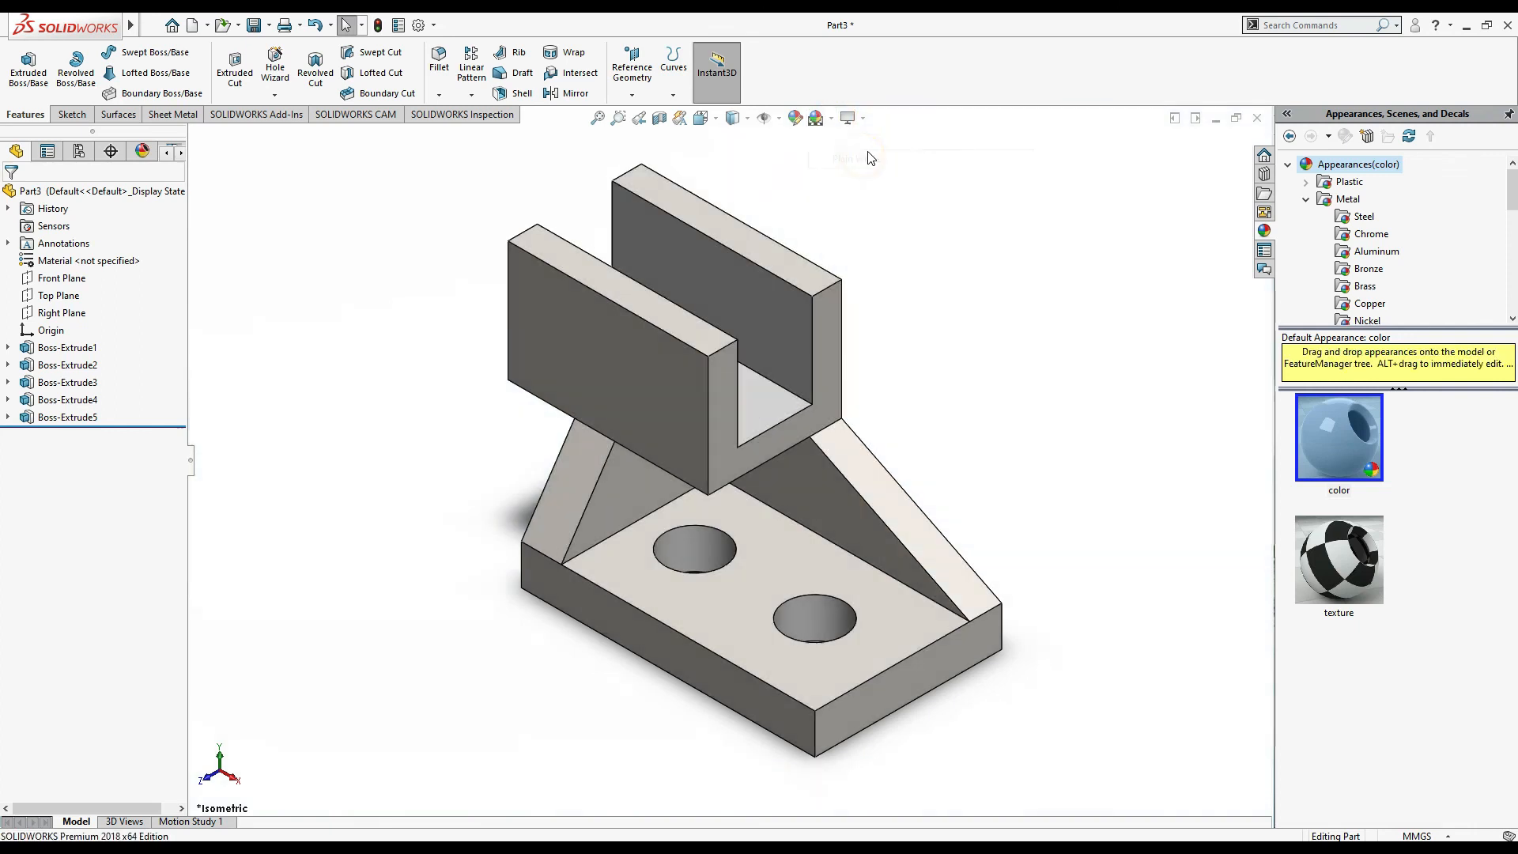
click(862, 118)
click(868, 187)
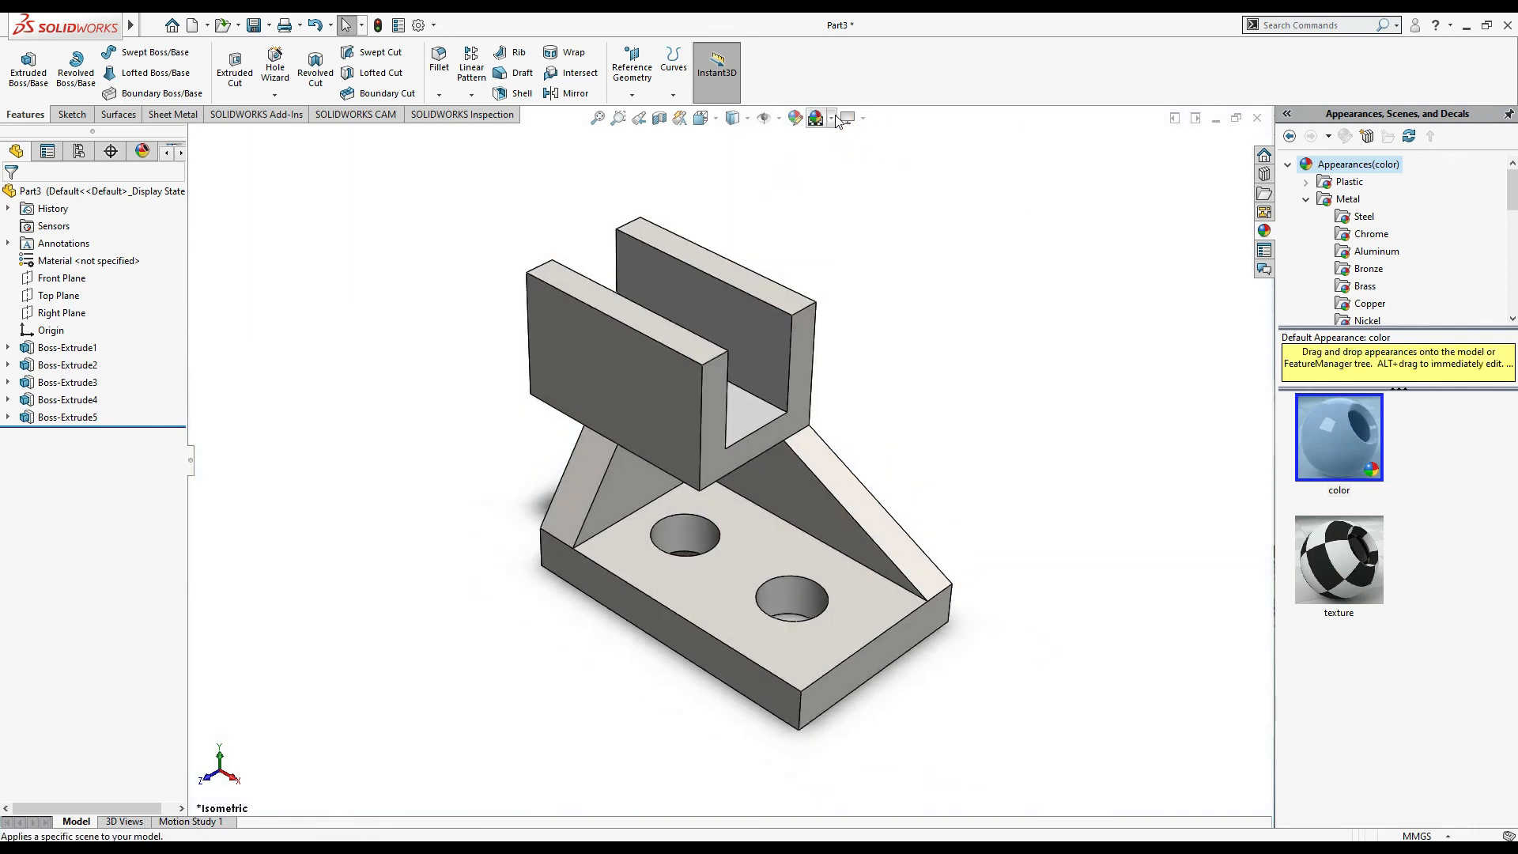
click(831, 119)
click(878, 140)
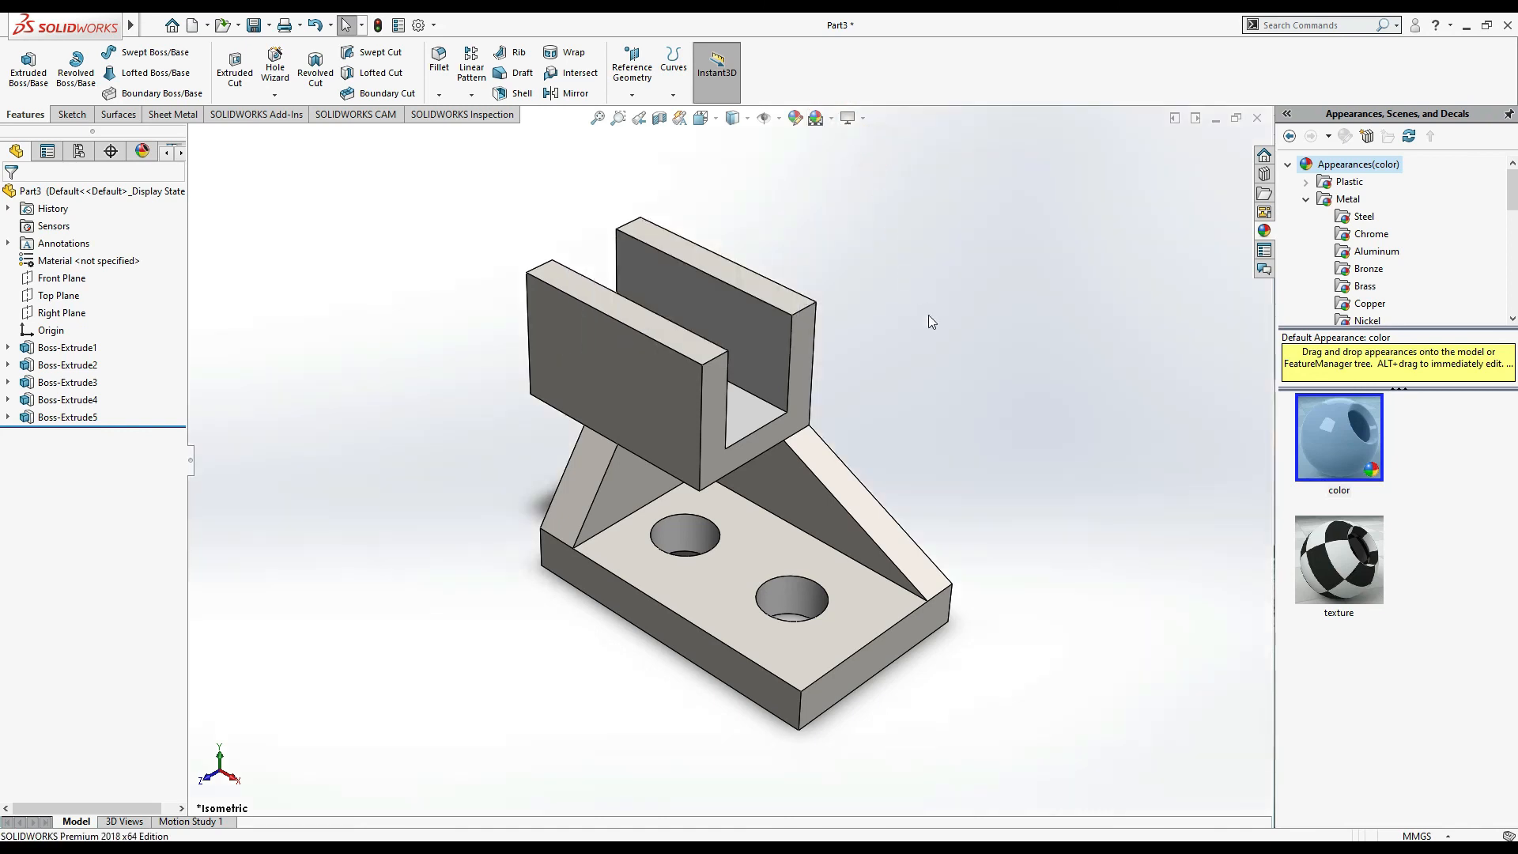